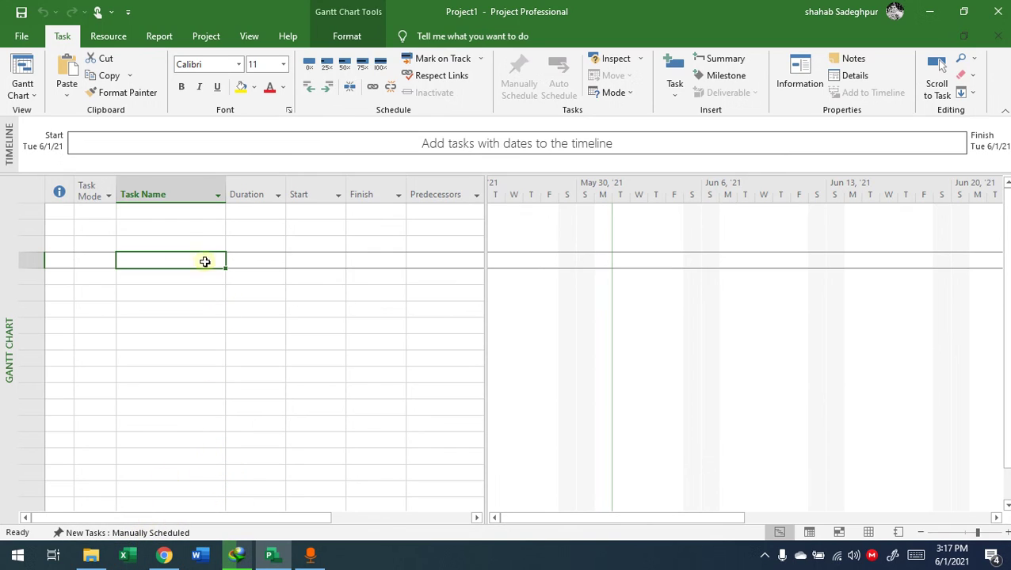
pyautogui.click(108, 37)
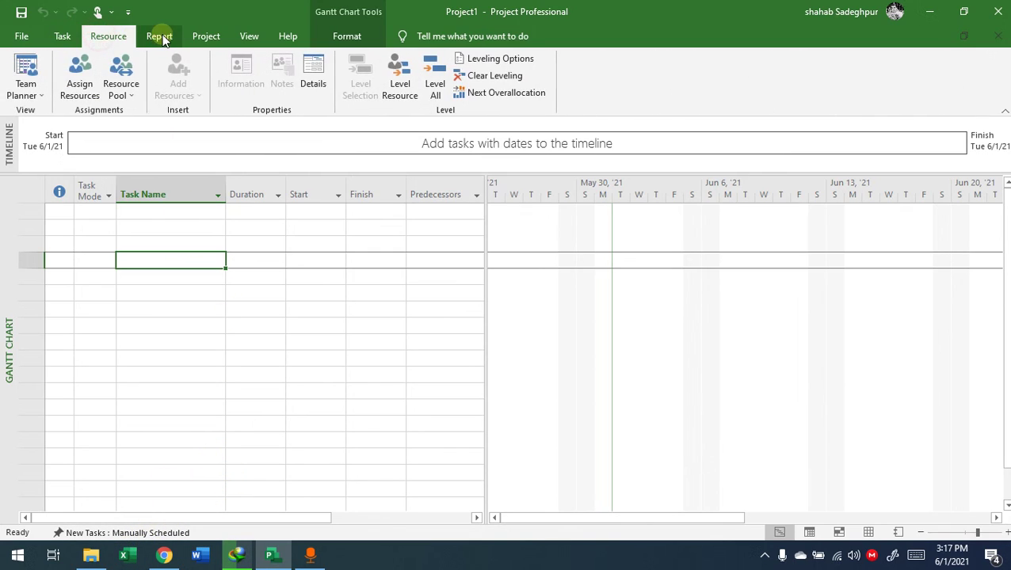
pyautogui.click(62, 37)
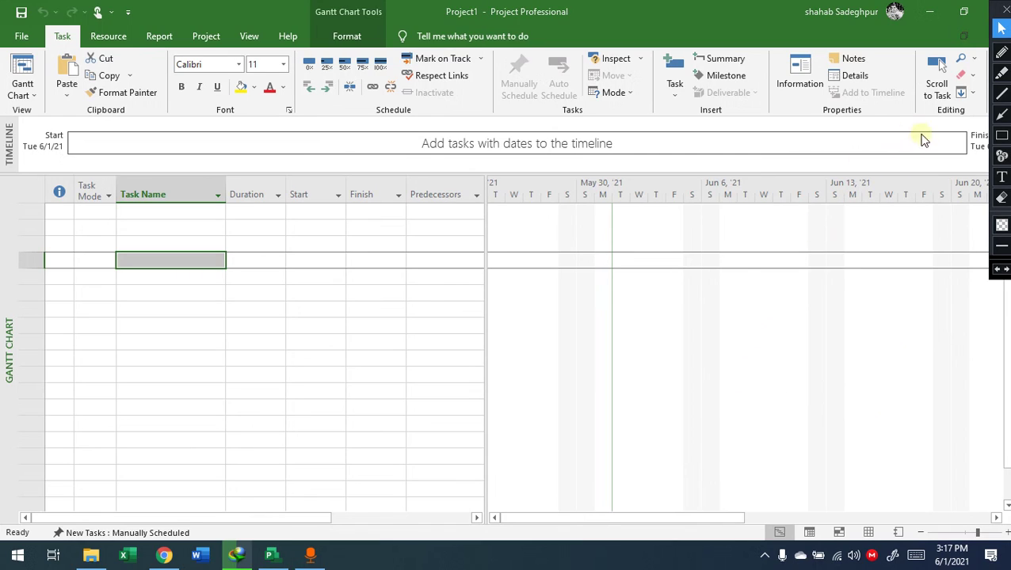
pyautogui.click(1002, 135)
pyautogui.moveTo(3, 115)
pyautogui.mouseDown()
pyautogui.moveTo(201, 196)
pyautogui.moveTo(990, 174)
pyautogui.mouseUp()
pyautogui.moveTo(486, 175)
pyautogui.mouseDown()
pyautogui.moveTo(477, 207)
pyautogui.moveTo(54, 523)
pyautogui.moveTo(43, 524)
pyautogui.moveTo(44, 512)
pyautogui.mouseUp()
pyautogui.moveTo(17, 297); pyautogui.dragTo(1, 393)
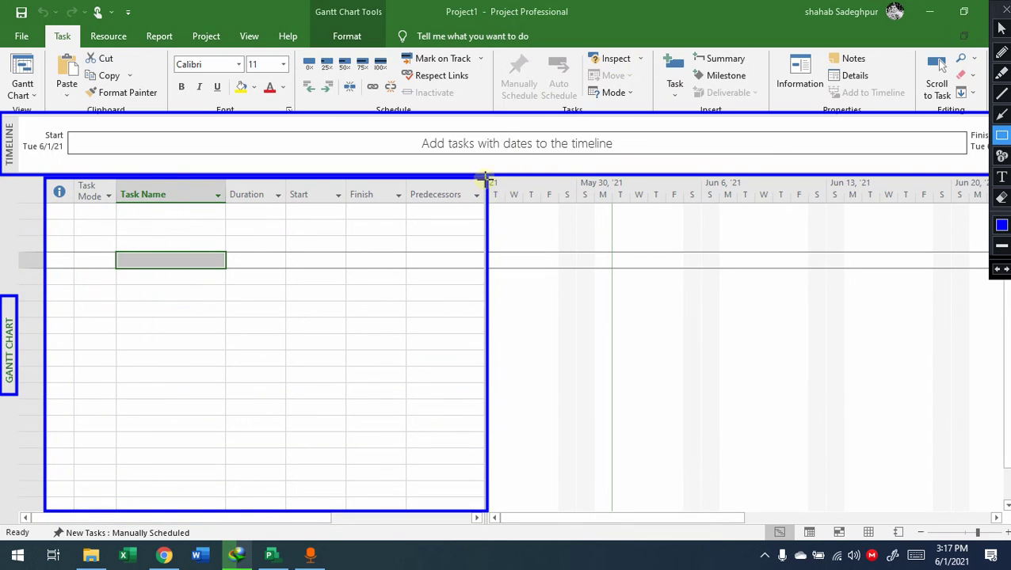
pyautogui.moveTo(490, 175)
pyautogui.mouseDown()
pyautogui.moveTo(733, 462)
pyautogui.moveTo(1009, 522)
pyautogui.mouseUp()
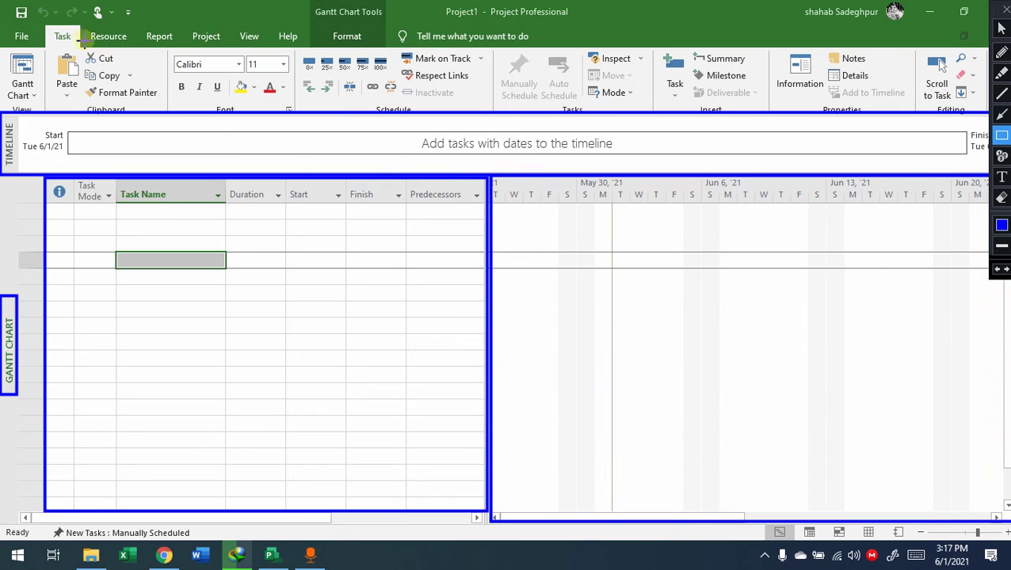
pyautogui.moveTo(48, 24)
pyautogui.mouseDown()
pyautogui.moveTo(500, 111)
pyautogui.moveTo(985, 111)
pyautogui.mouseUp()
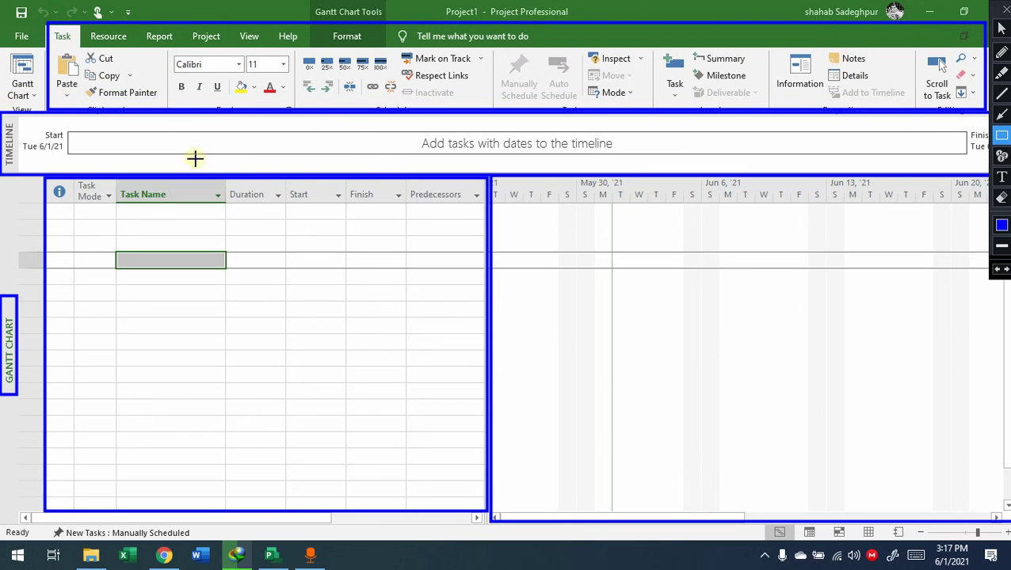
pyautogui.moveTo(47, 49); pyautogui.dragTo(3, 107)
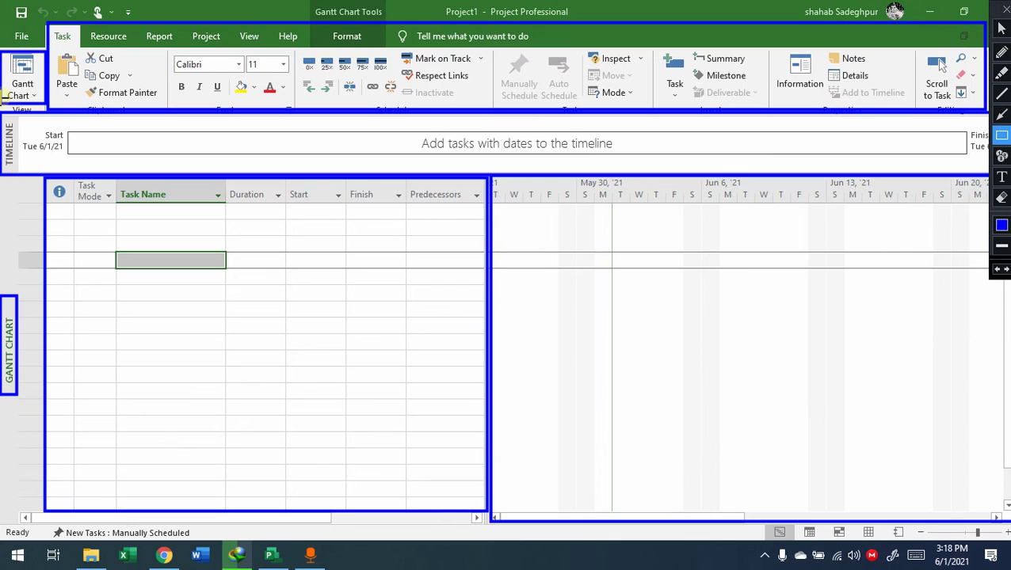
pyautogui.click(305, 261)
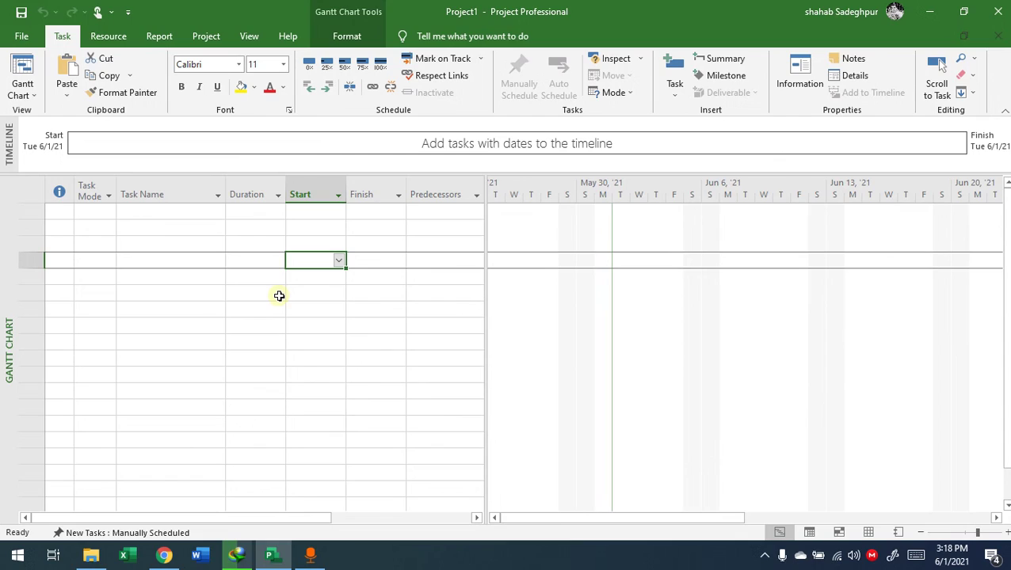
# - Enter seven tasks named A, B, C, D, E, F and G in consecutive rows, starting at the first row
pyautogui.click(145, 217)
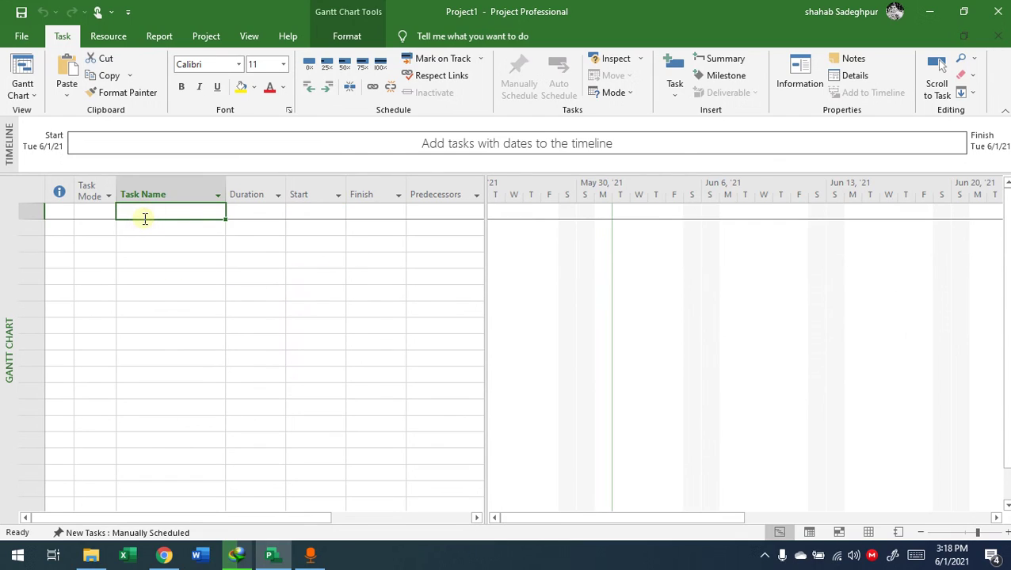
pyautogui.write('A')
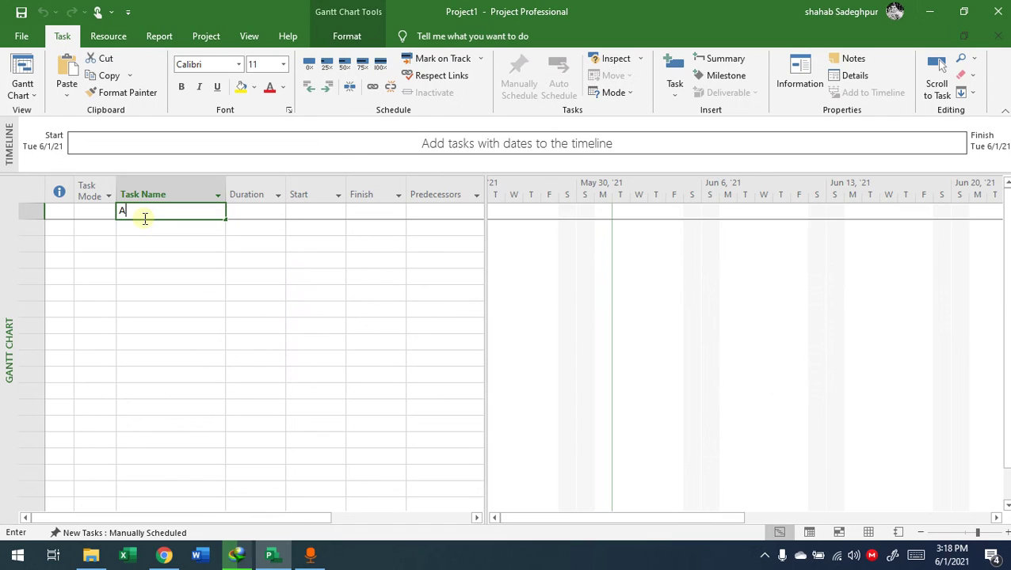
pyautogui.press('Return')
pyautogui.write('B')
pyautogui.press('Return')
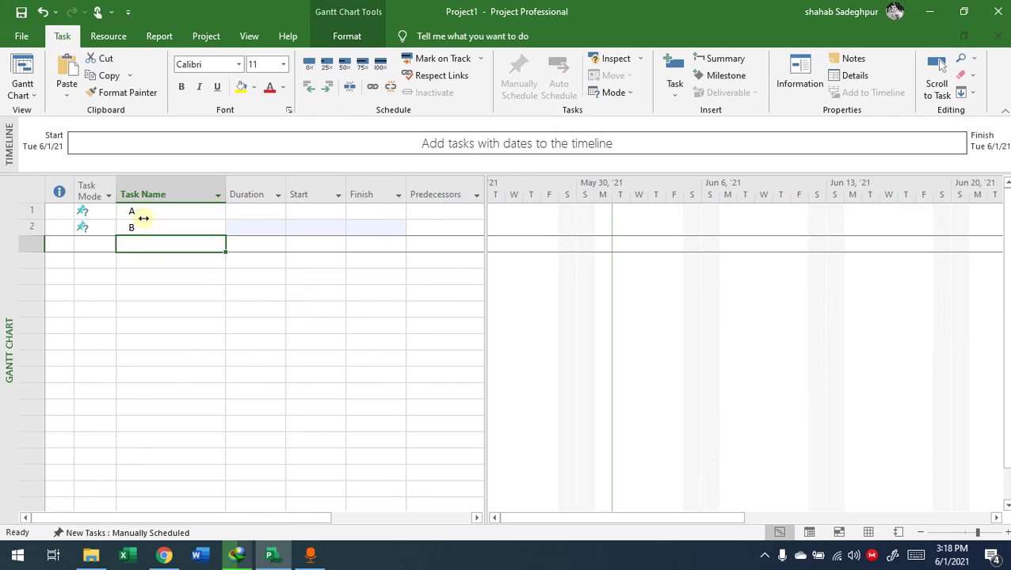
pyautogui.write('C')
pyautogui.press('Return')
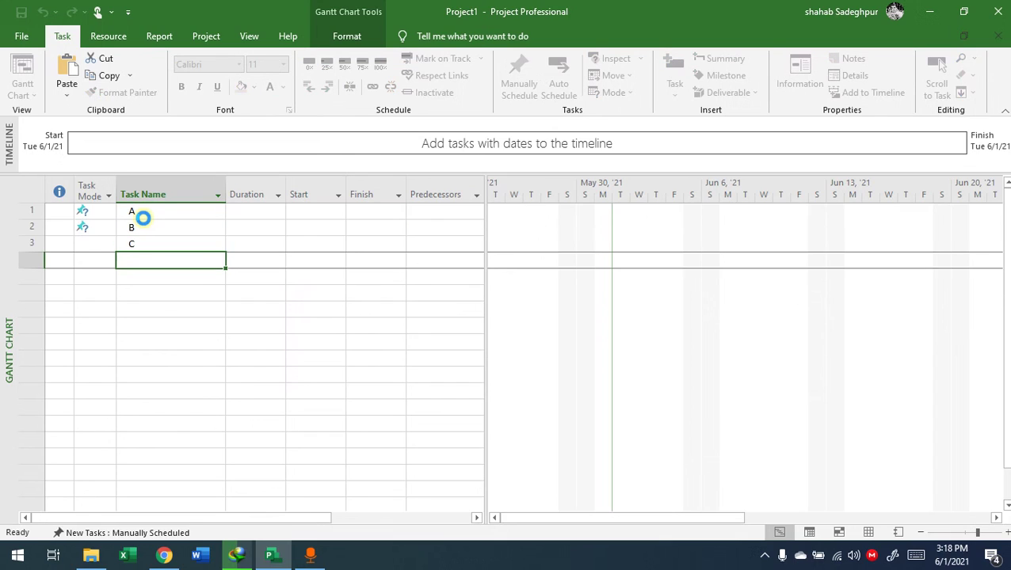
pyautogui.write('D')
pyautogui.press('Return')
pyautogui.write('E')
pyautogui.press('Return')
pyautogui.write('F')
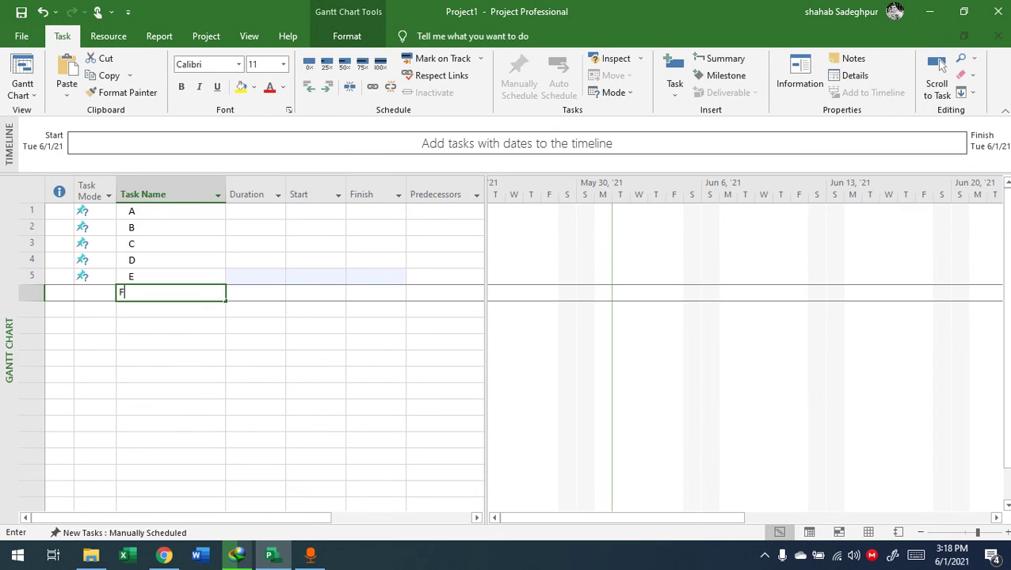
pyautogui.press('Return')
pyautogui.write('G')
pyautogui.press('Return')
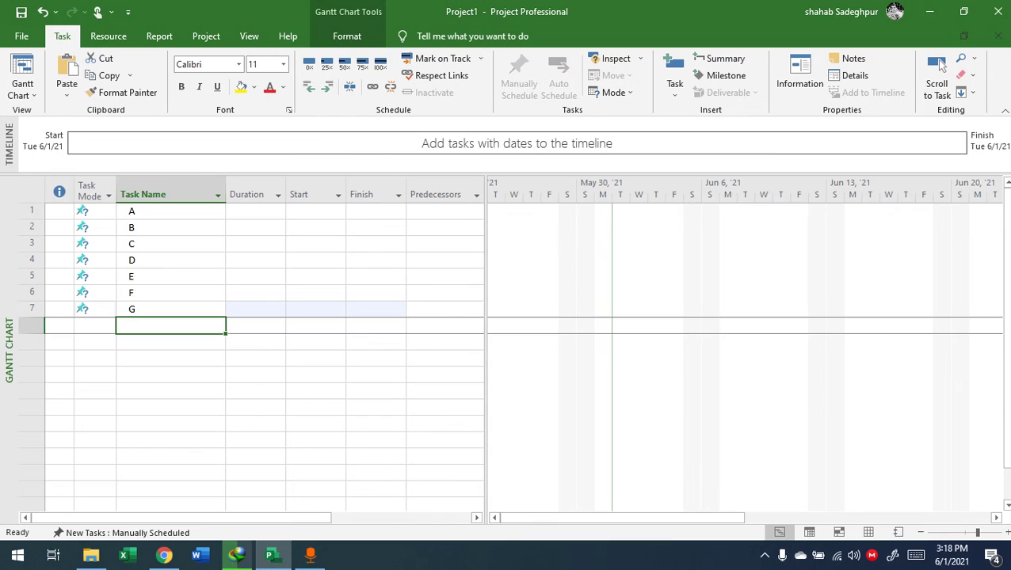
# - Change the task mode of tasks A, B and C to Auto Scheduled
pyautogui.click(103, 211)
pyautogui.click(110, 213)
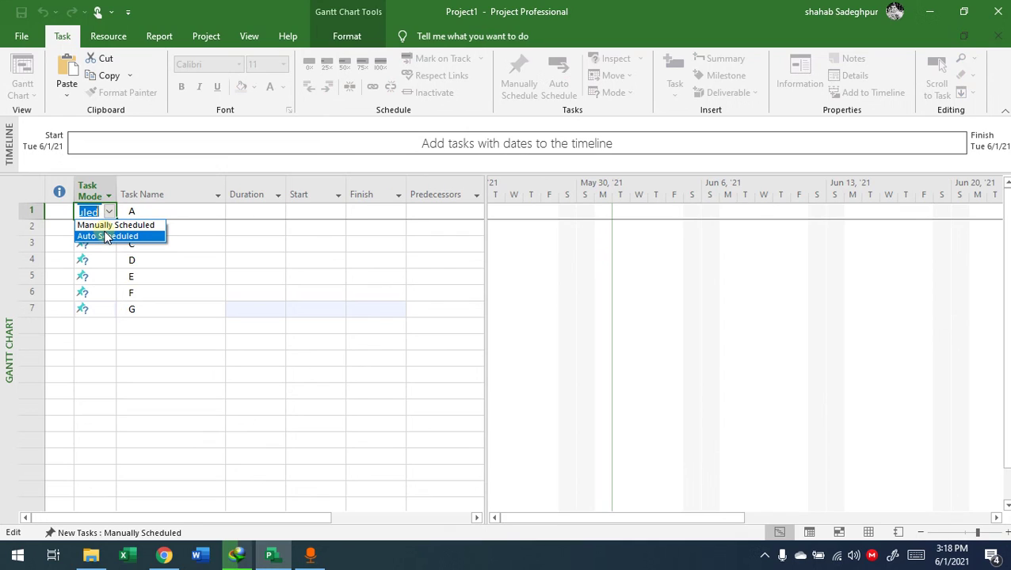
pyautogui.click(106, 236)
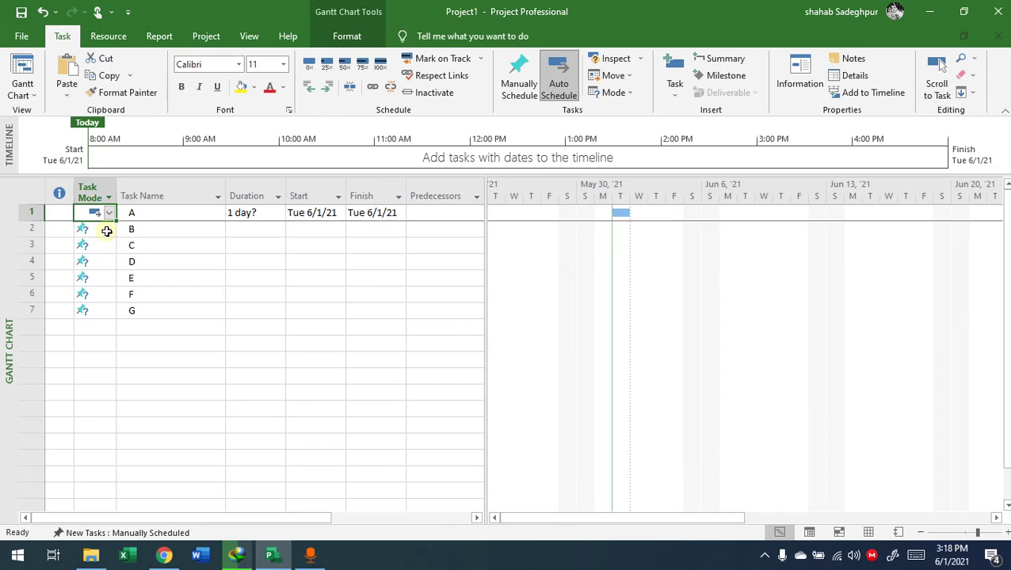
pyautogui.click(107, 230)
pyautogui.click(109, 229)
pyautogui.click(109, 253)
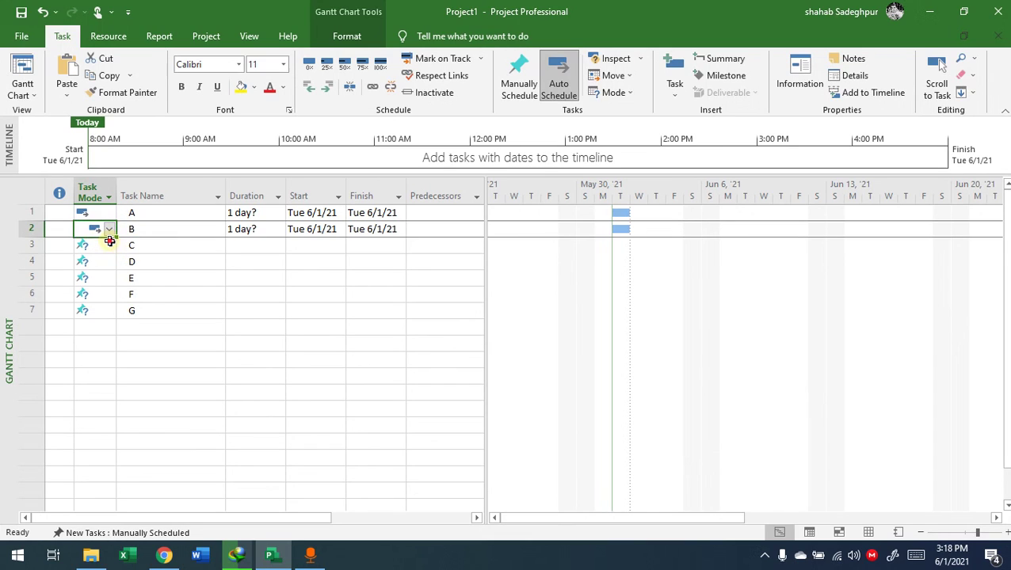
pyautogui.click(107, 246)
pyautogui.click(109, 246)
pyautogui.click(107, 268)
# - Change the task mode of tasks D, E and F to Auto Scheduled
pyautogui.click(109, 262)
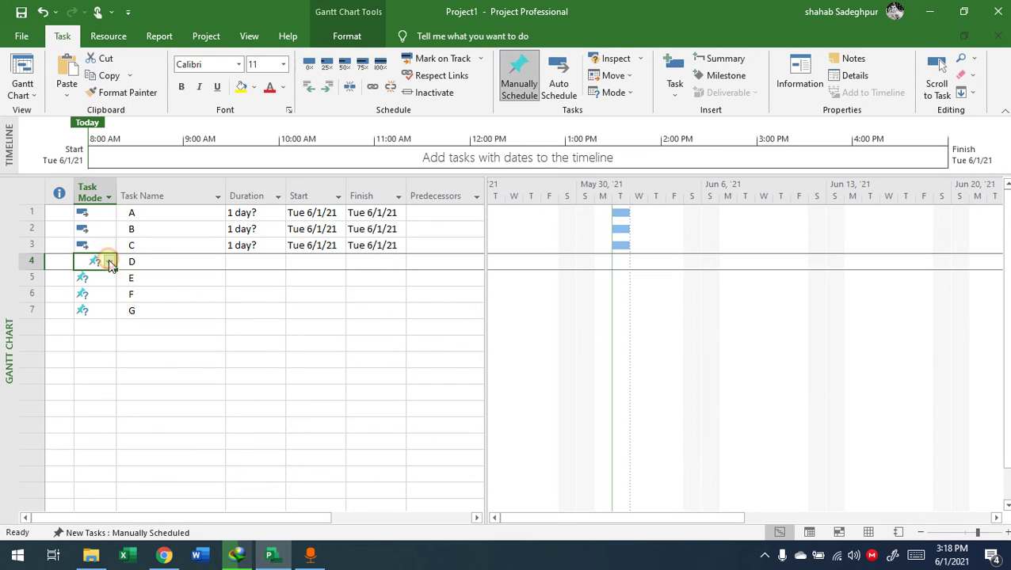
pyautogui.click(109, 262)
pyautogui.click(107, 285)
pyautogui.click(108, 278)
pyautogui.click(109, 277)
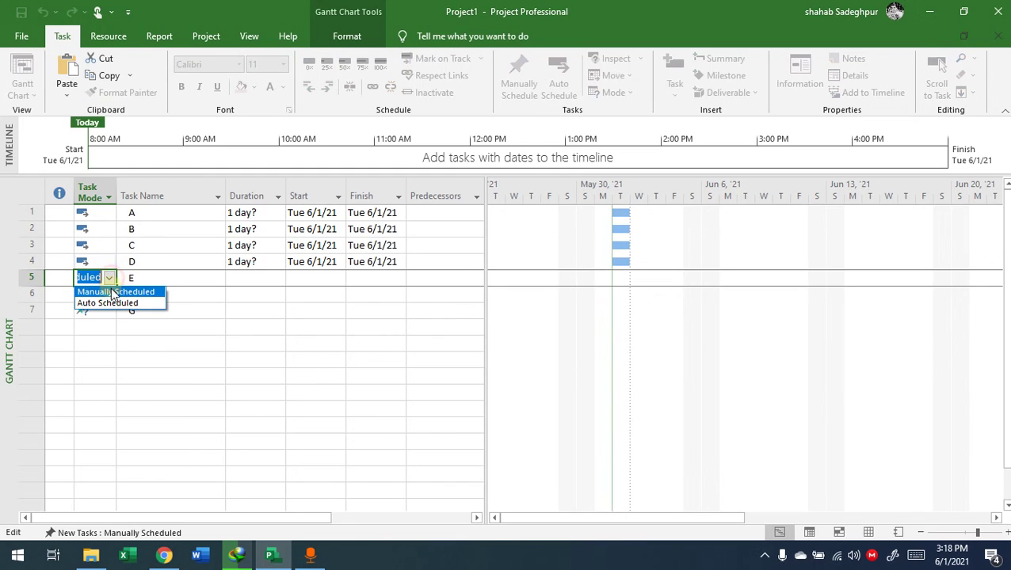
pyautogui.click(109, 303)
pyautogui.click(107, 294)
pyautogui.click(108, 294)
pyautogui.click(110, 294)
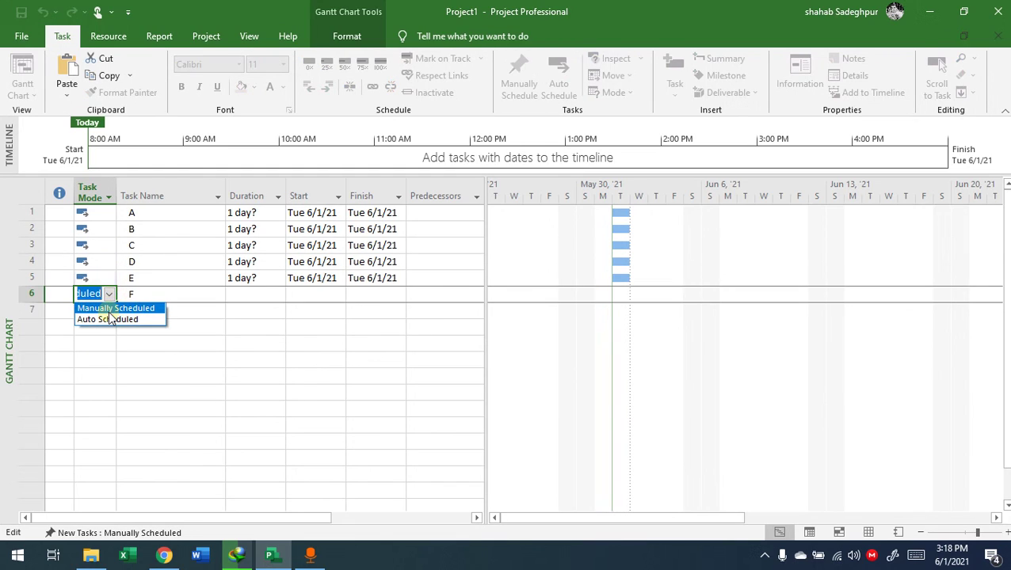
pyautogui.click(111, 319)
# - Change the task mode of task G to Auto Scheduled
pyautogui.click(107, 310)
pyautogui.click(108, 310)
pyautogui.click(109, 310)
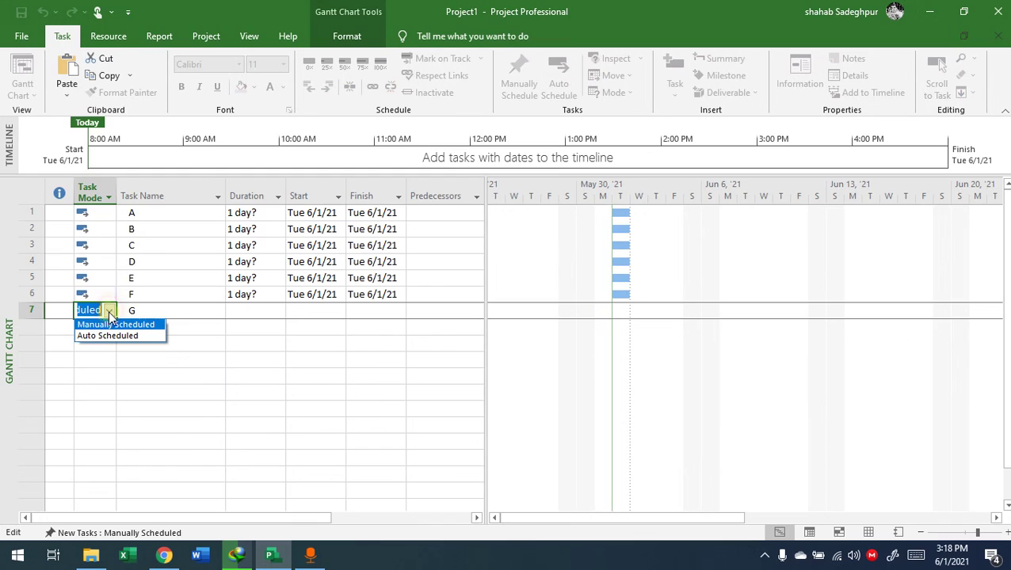
pyautogui.click(101, 328)
pyautogui.click(101, 332)
pyautogui.click(101, 334)
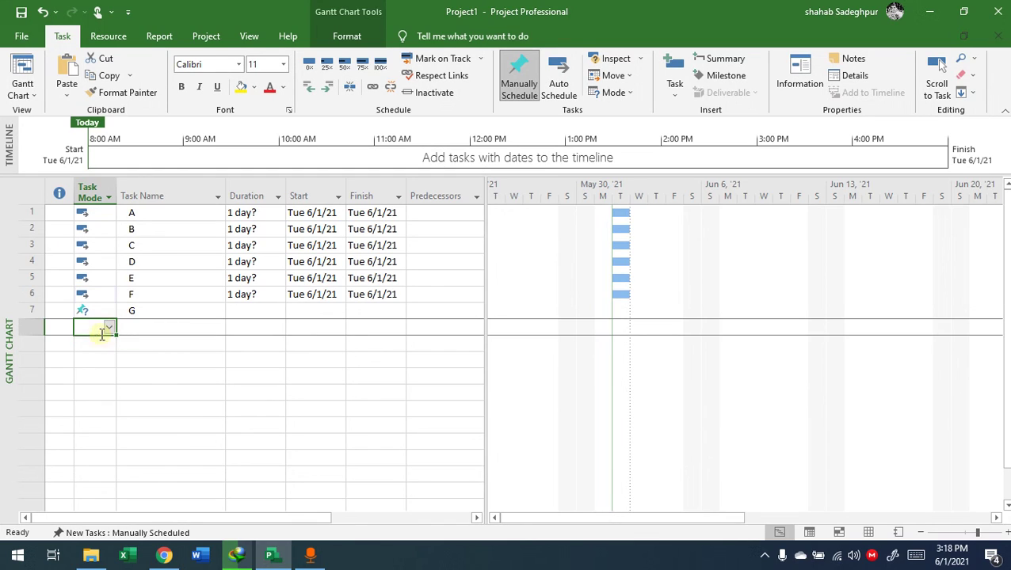
pyautogui.click(101, 311)
pyautogui.click(109, 310)
pyautogui.click(106, 333)
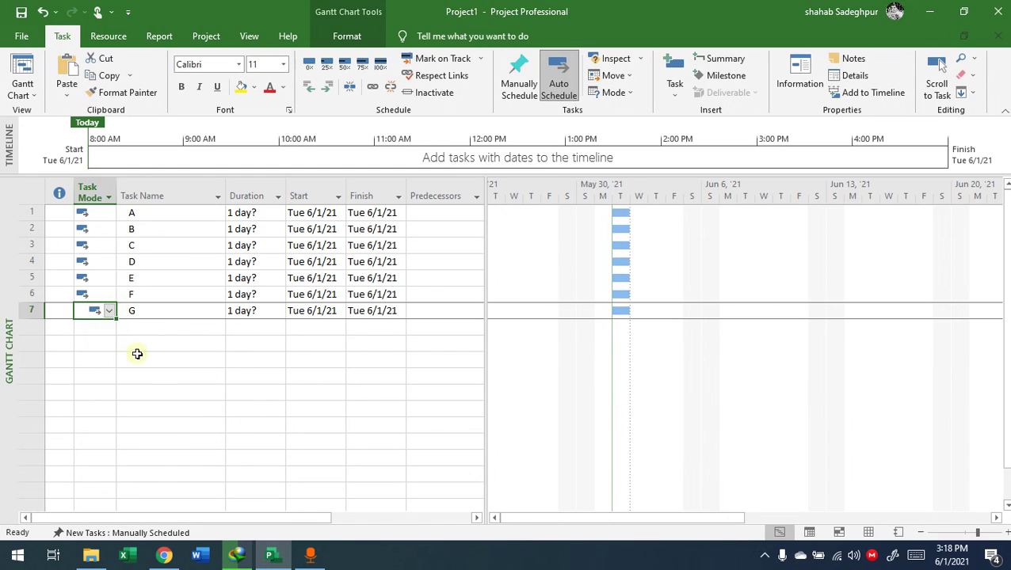
pyautogui.click(137, 356)
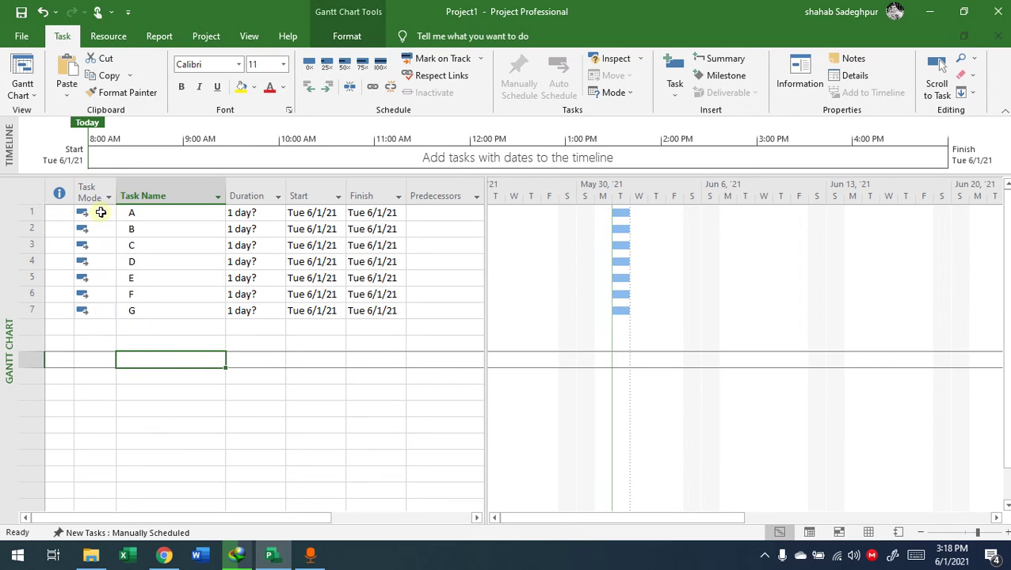
# - Set the duration of task A to 3 days
pyautogui.click(274, 209)
pyautogui.click(259, 212)
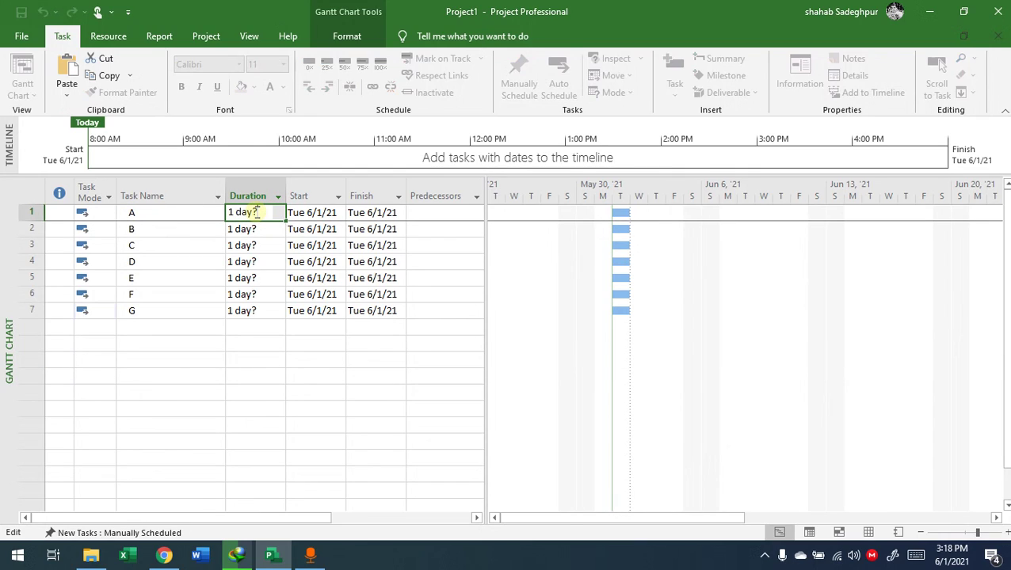
pyautogui.moveTo(262, 212); pyautogui.dragTo(218, 209)
pyautogui.write('3')
pyautogui.press('Return')
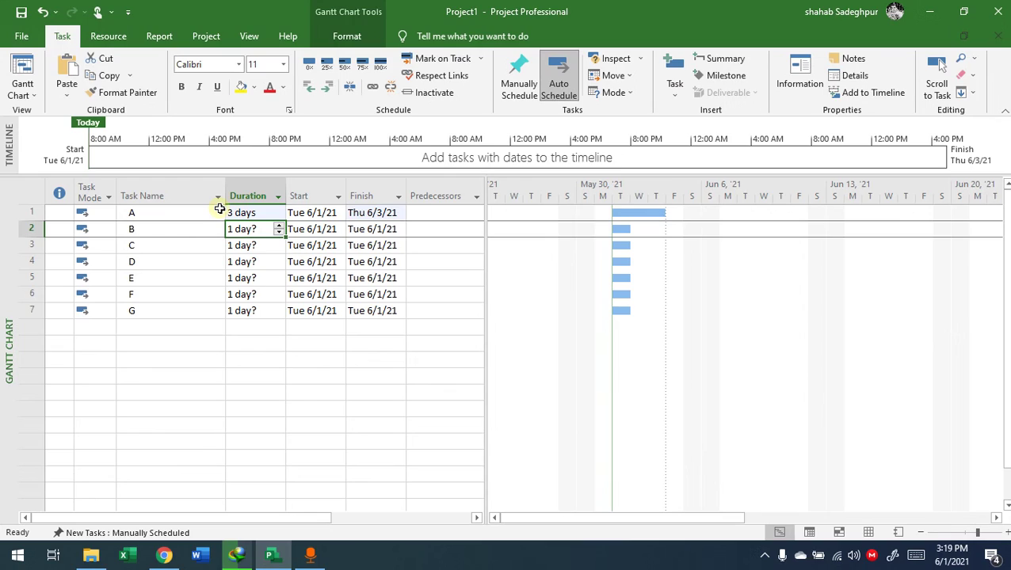
# - Try to set the duration of task A to 1 WEEK
pyautogui.click(266, 213)
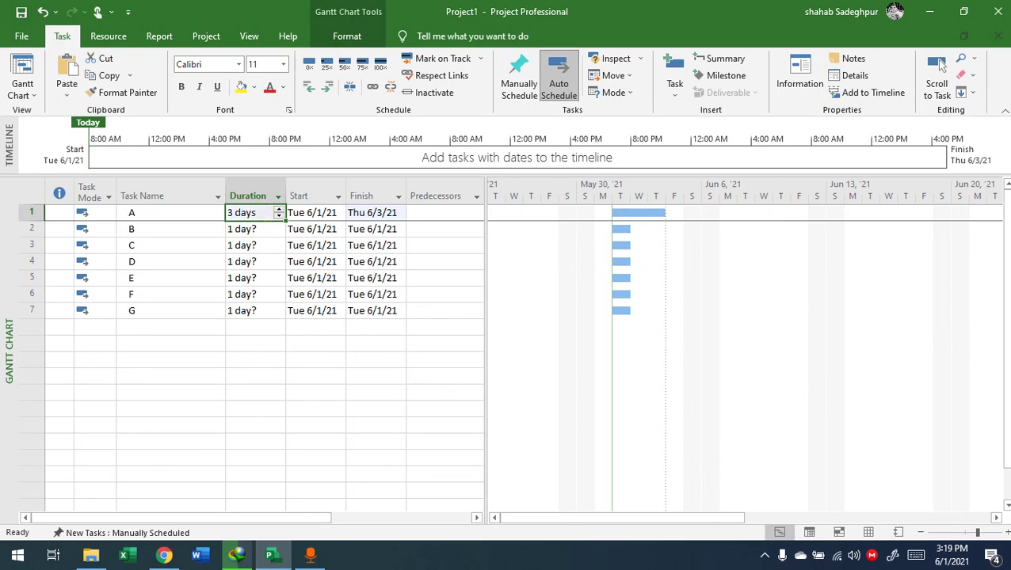
pyautogui.write('1 WEEK')
pyautogui.press('Return')
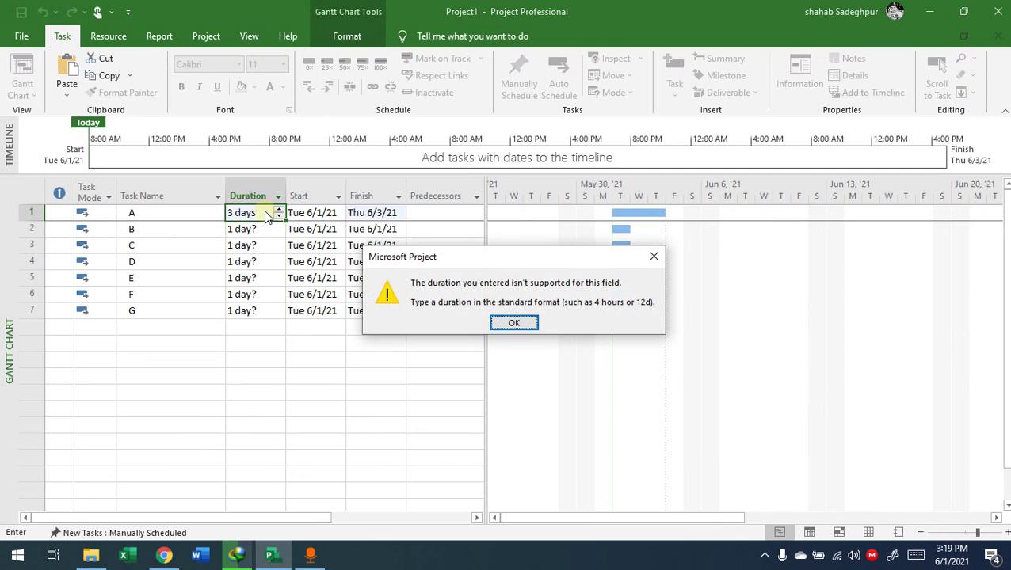
pyautogui.click(501, 326)
pyautogui.press('Return')
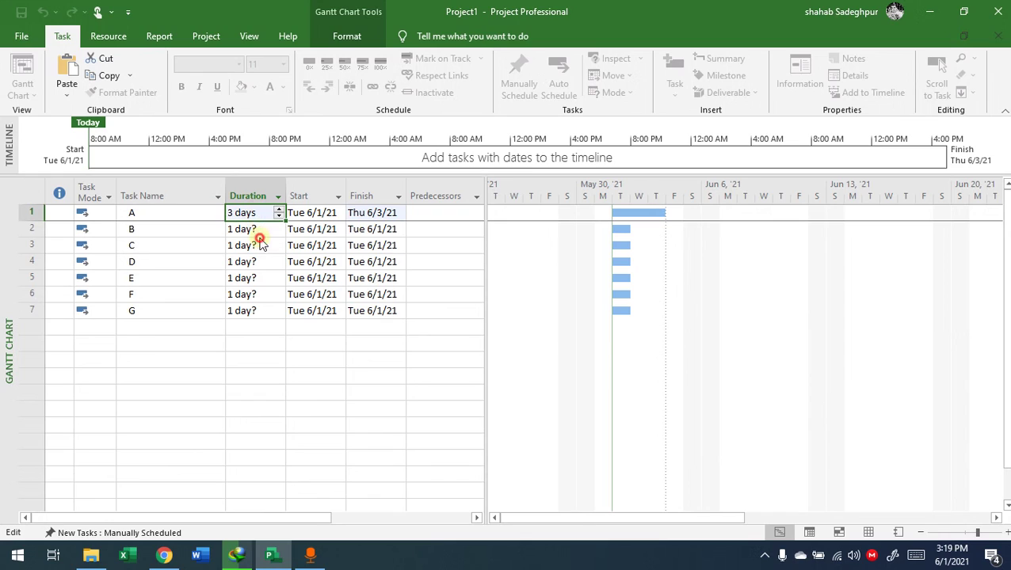
pyautogui.click(514, 323)
pyautogui.click(265, 213)
pyautogui.press('Return')
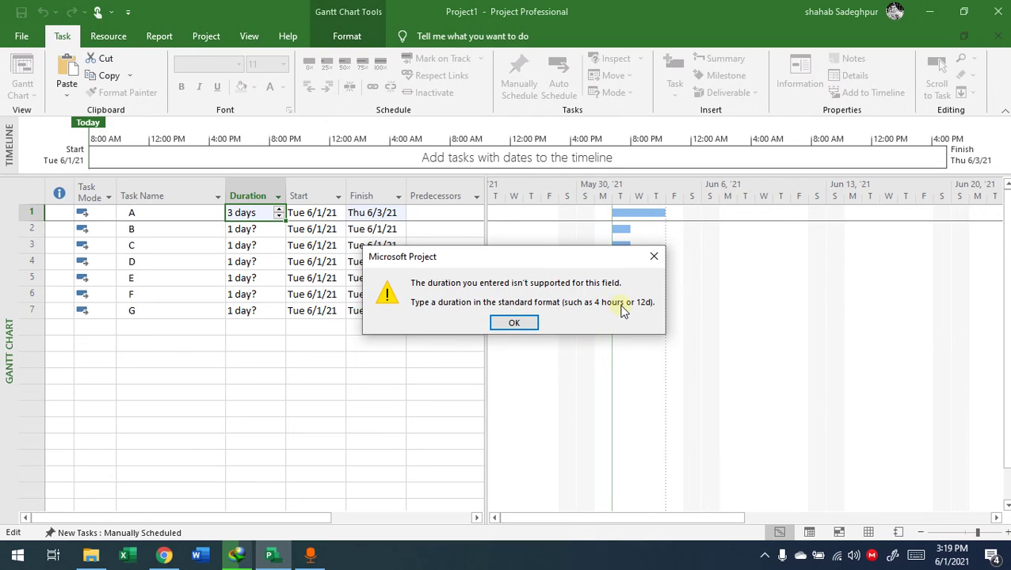
pyautogui.click(515, 320)
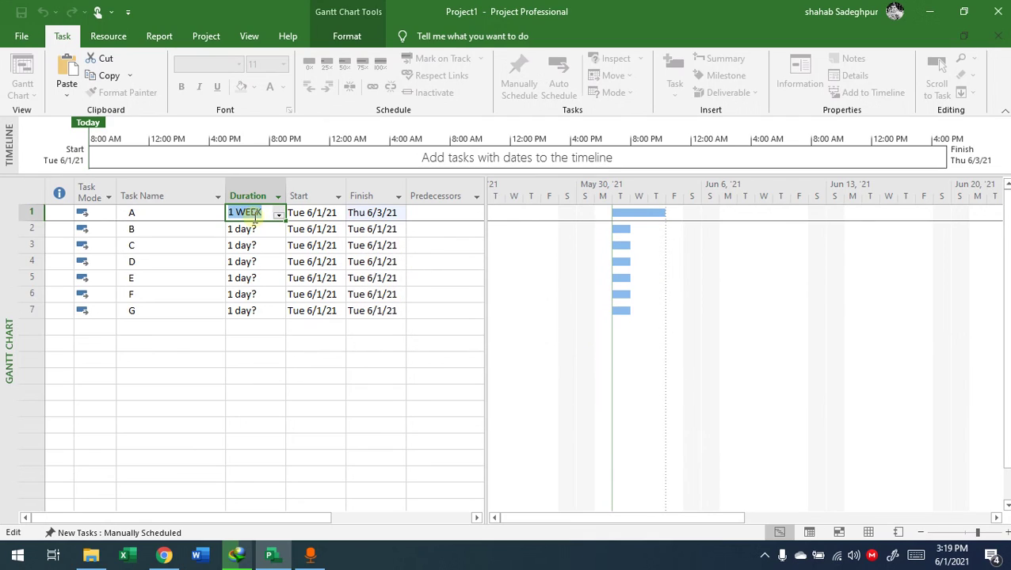
# - Set the duration of task A to 7 days
pyautogui.write('7')
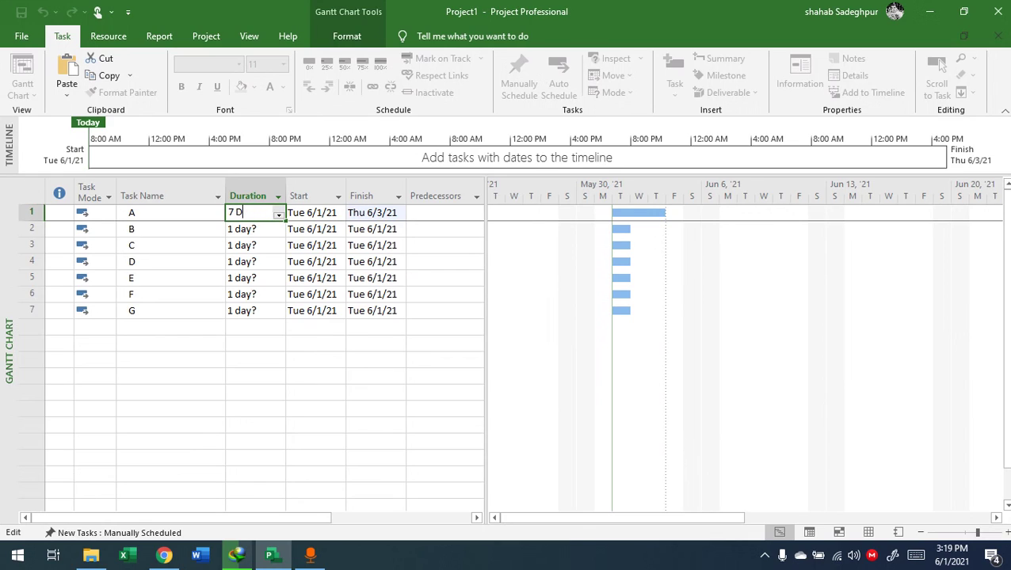
pyautogui.write(' days')
pyautogui.press('Return')
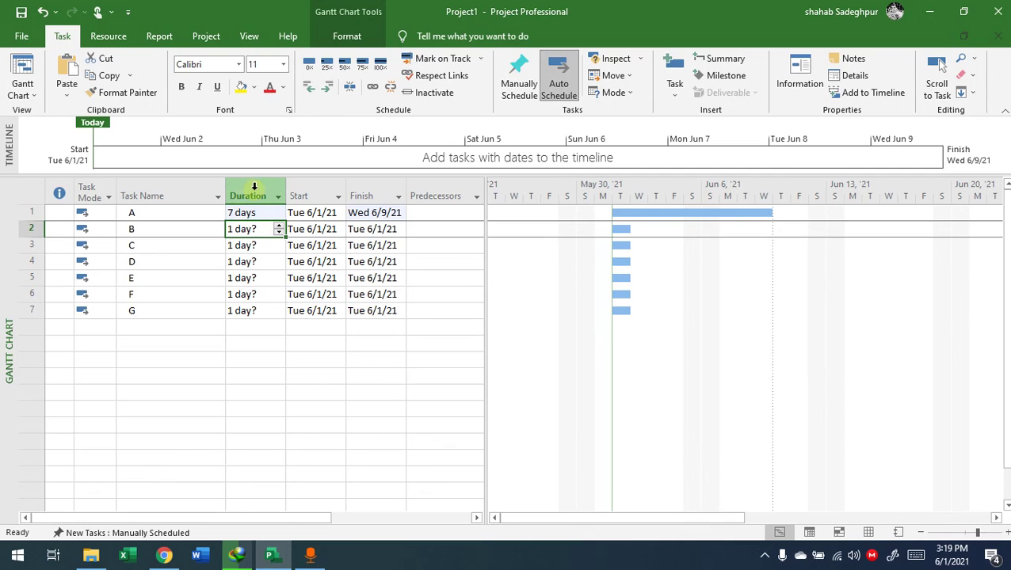
pyautogui.click(304, 196)
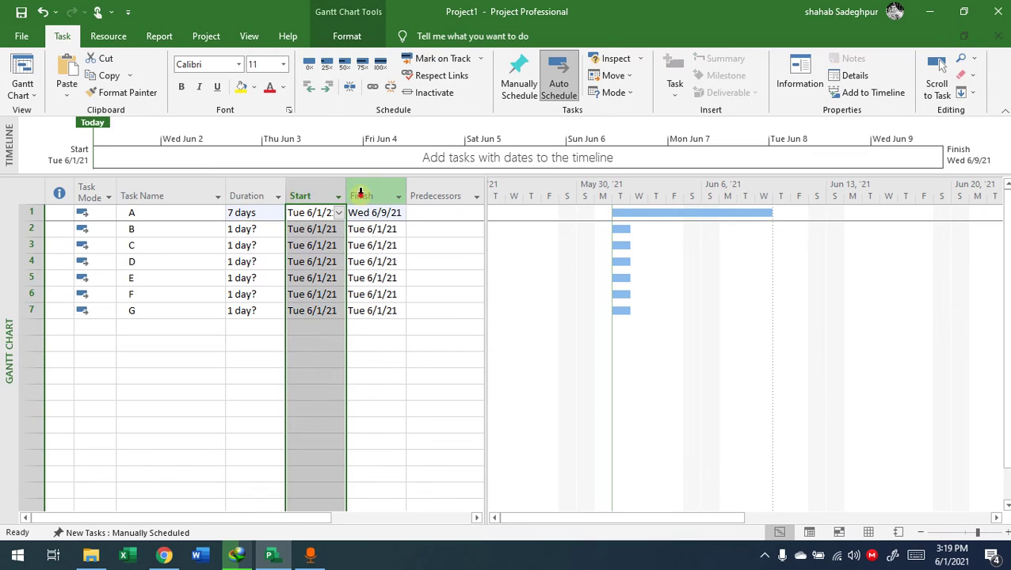
pyautogui.click(362, 197)
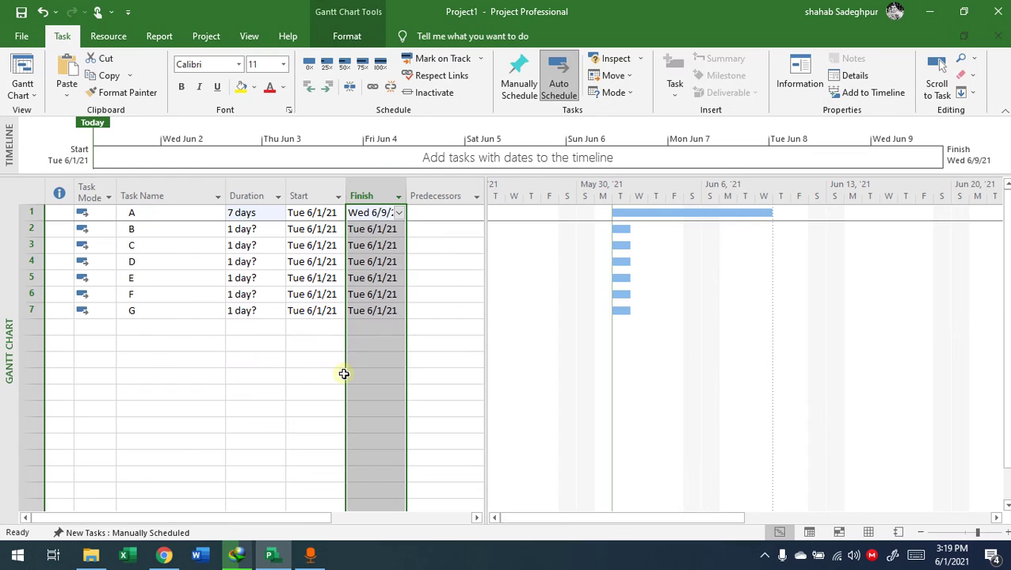
pyautogui.click(333, 352)
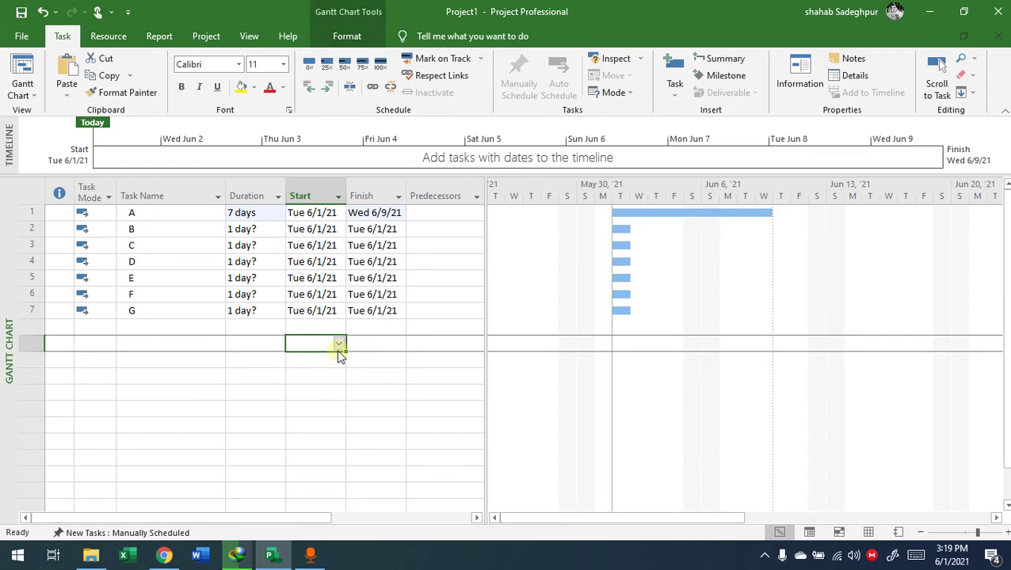
# - Set the start date of task A to today's date using the calendar
pyautogui.click(315, 211)
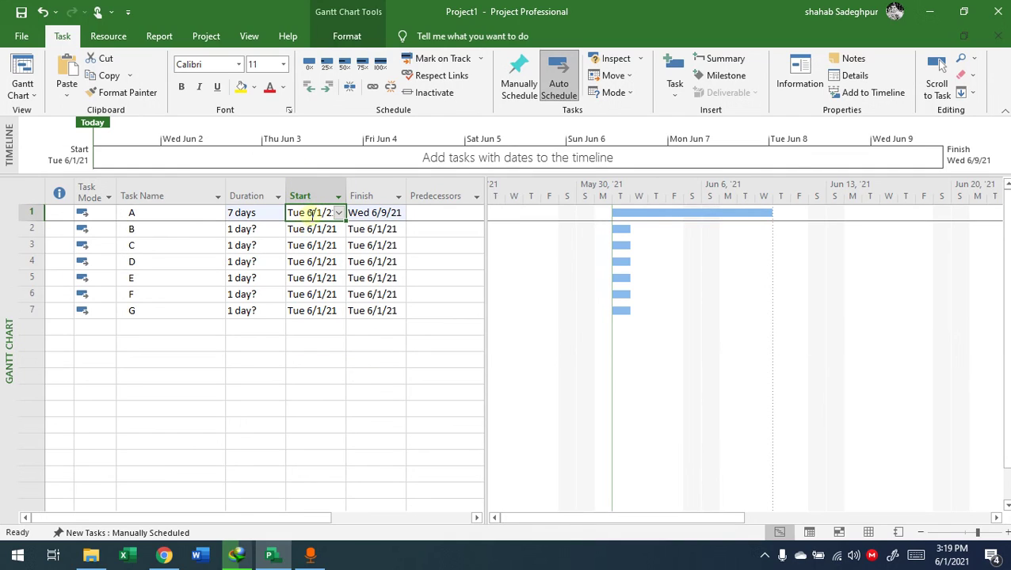
pyautogui.click(381, 213)
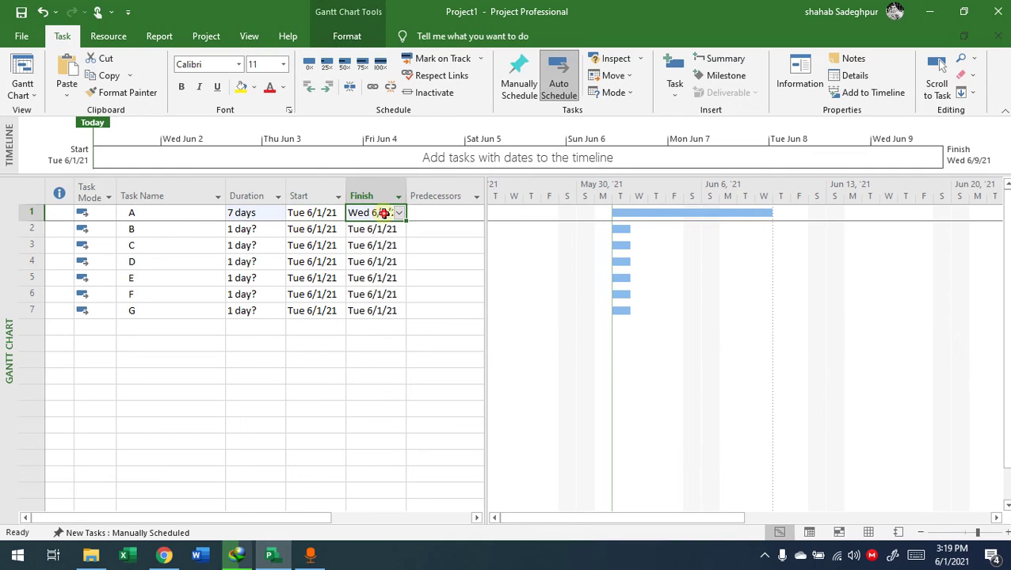
pyautogui.click(313, 211)
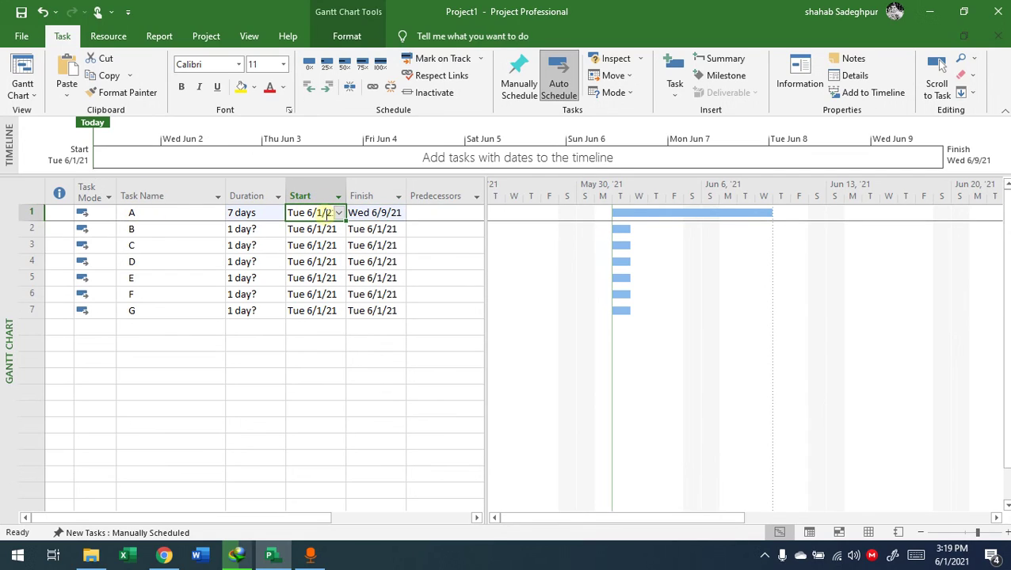
pyautogui.click(339, 212)
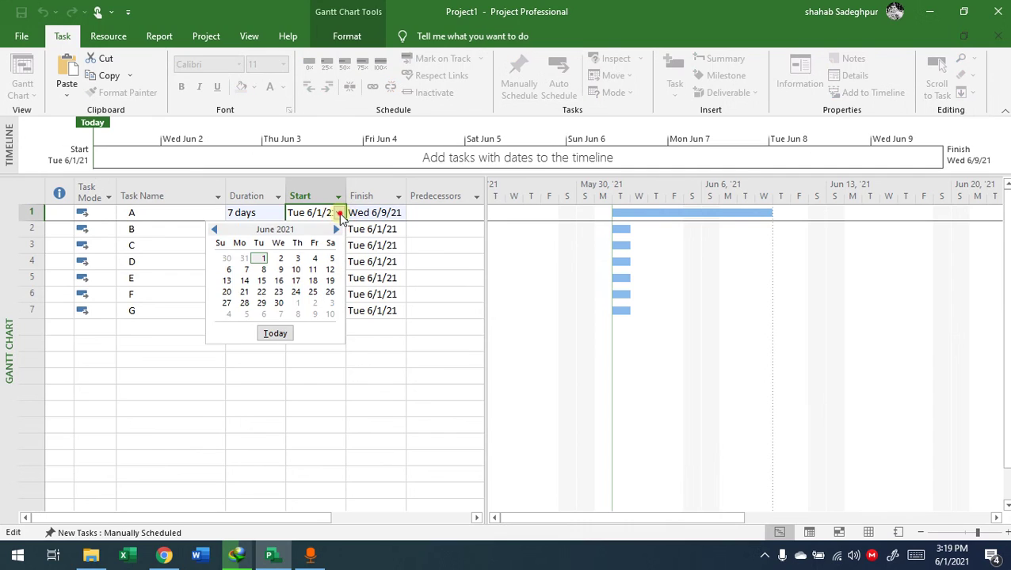
pyautogui.click(275, 334)
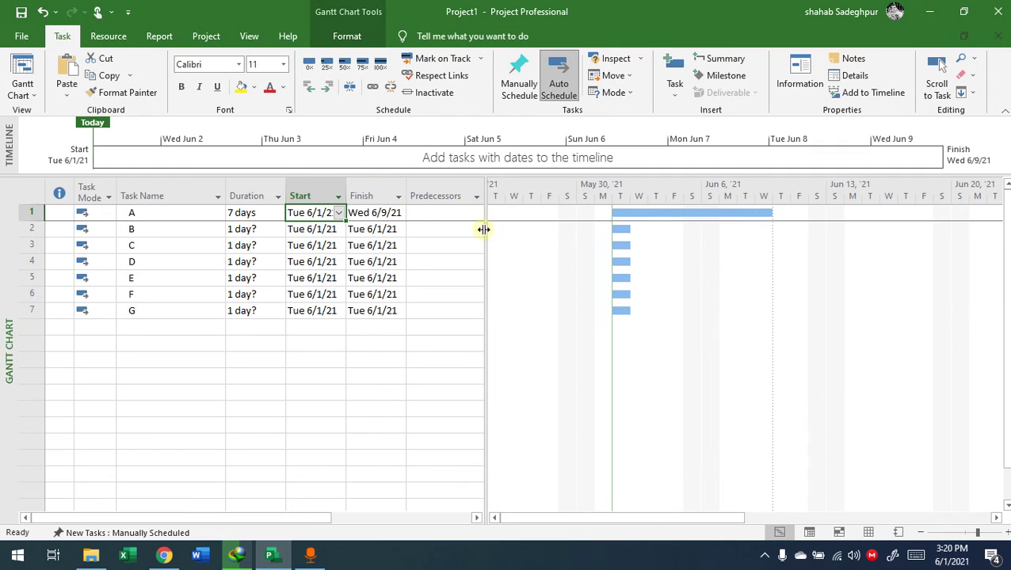
# - Widen the task table and add an Early Start column after Resource Names
pyautogui.moveTo(483, 230); pyautogui.dragTo(677, 218)
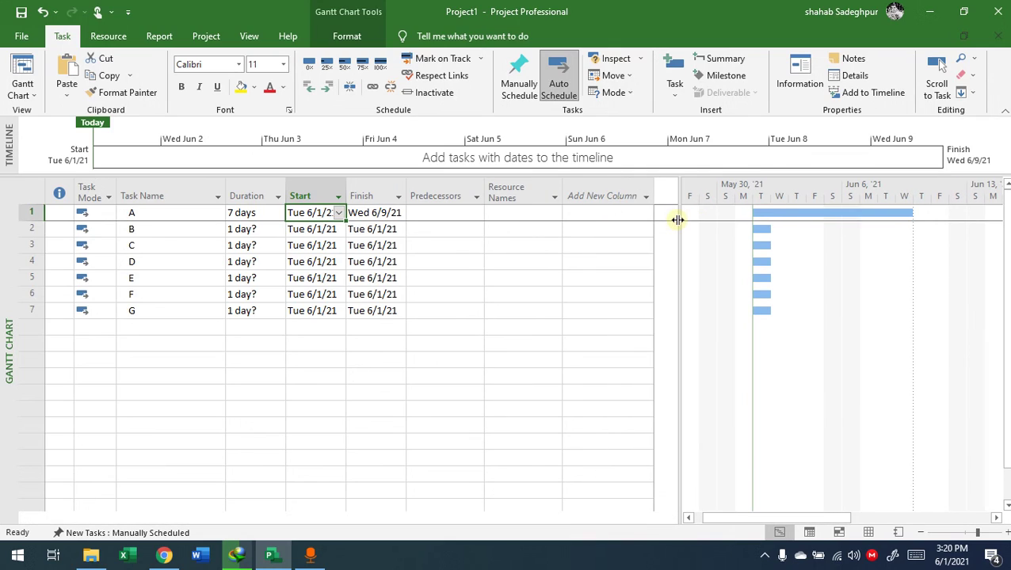
pyautogui.click(643, 198)
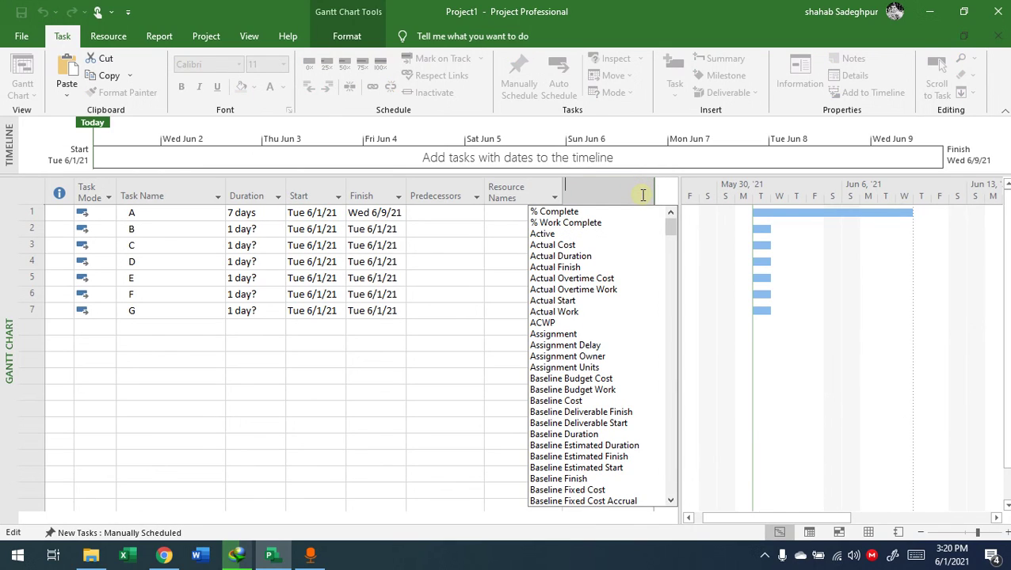
pyautogui.write('e')
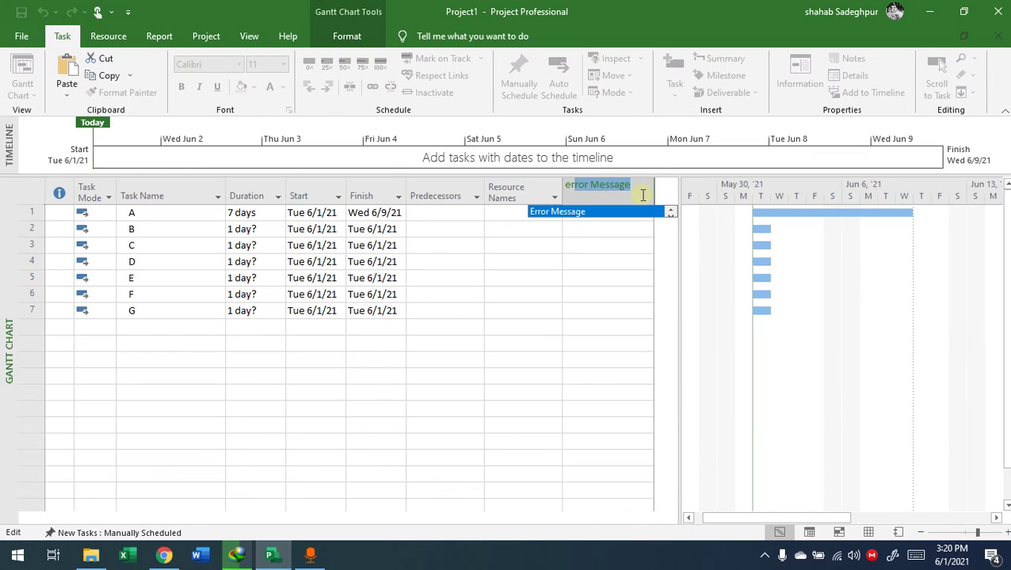
pyautogui.write('r')
pyautogui.write('aC')
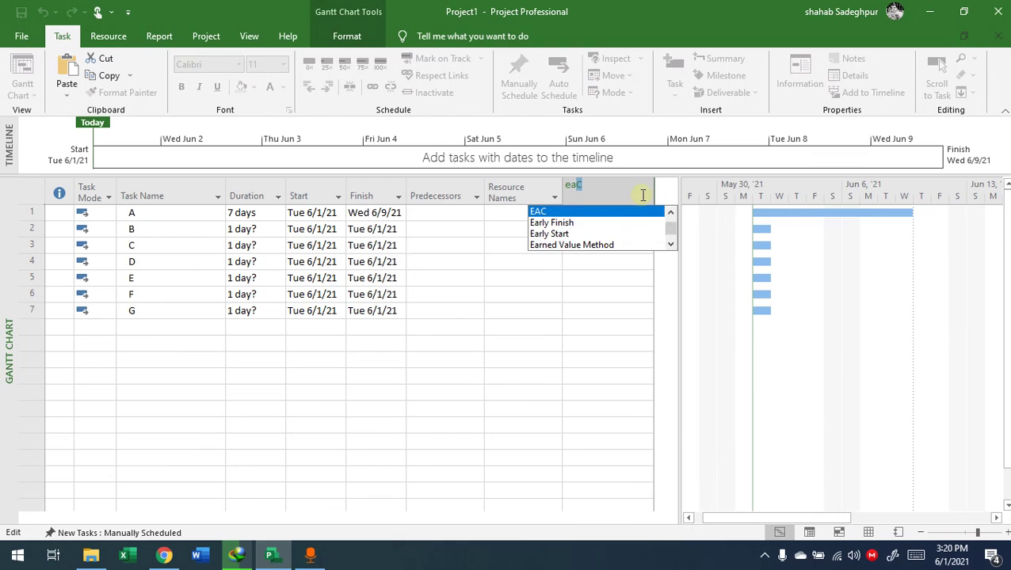
pyautogui.click(564, 232)
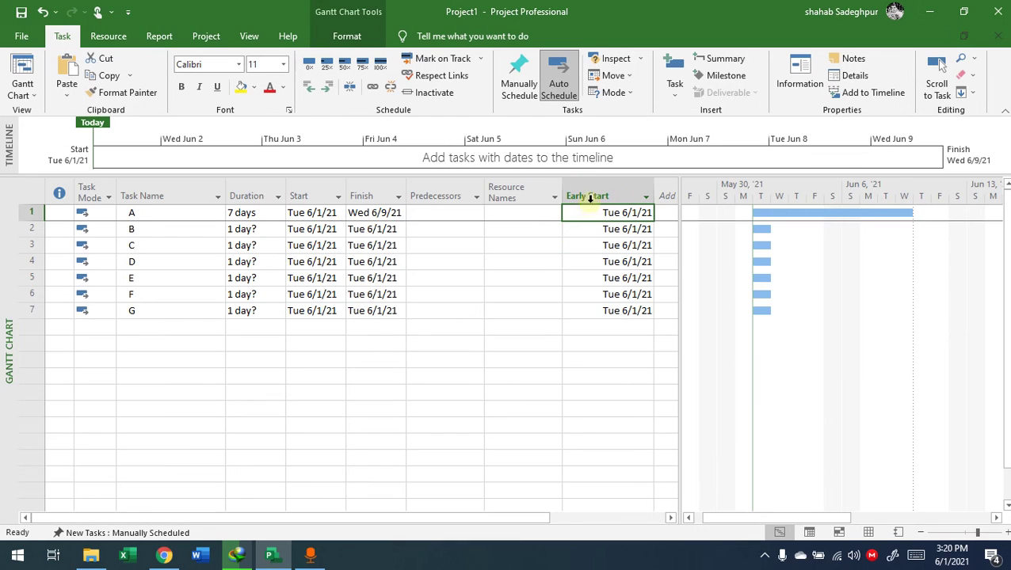
pyautogui.click(586, 185)
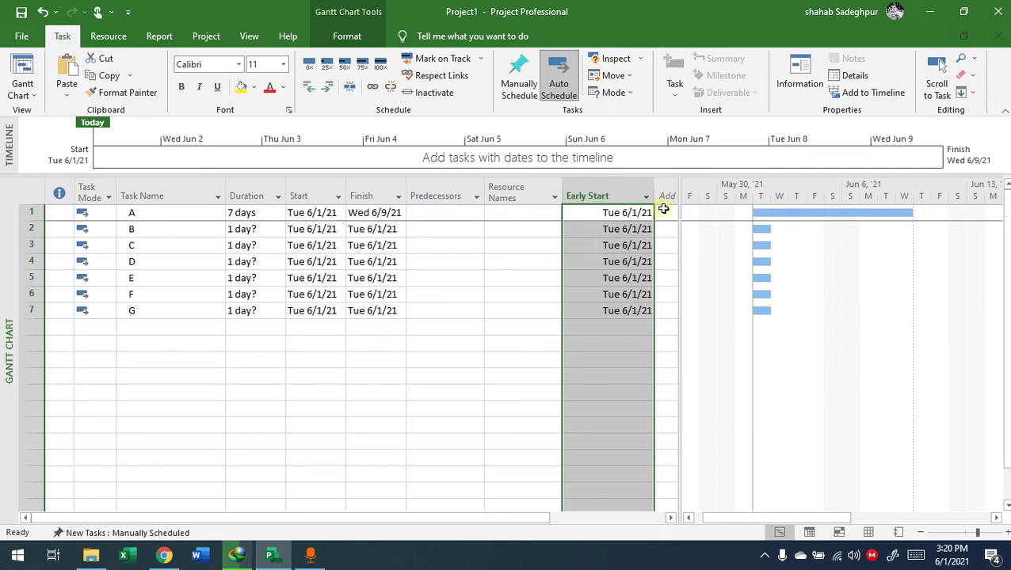
pyautogui.rightClick(622, 198)
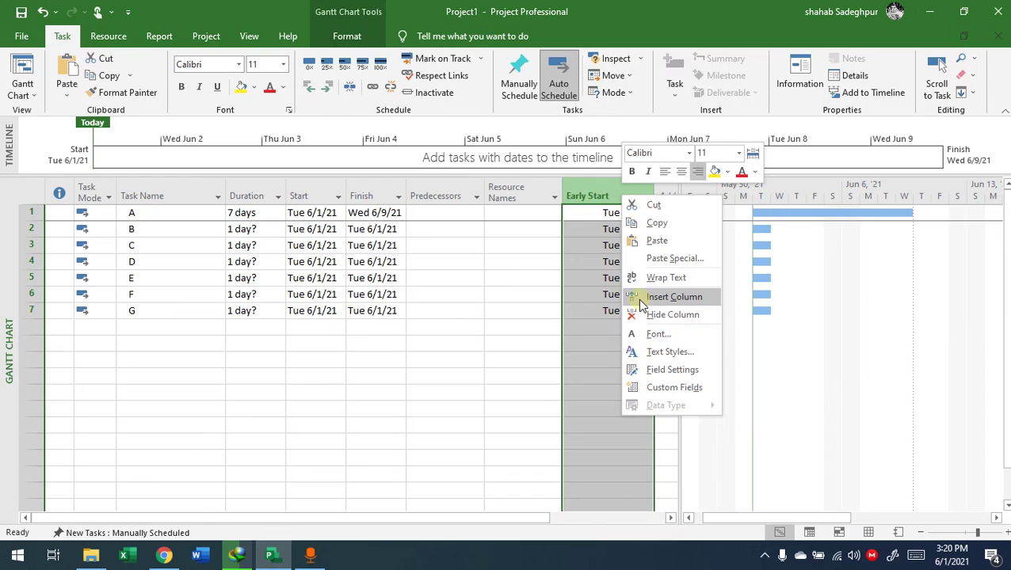
pyautogui.press('Escape')
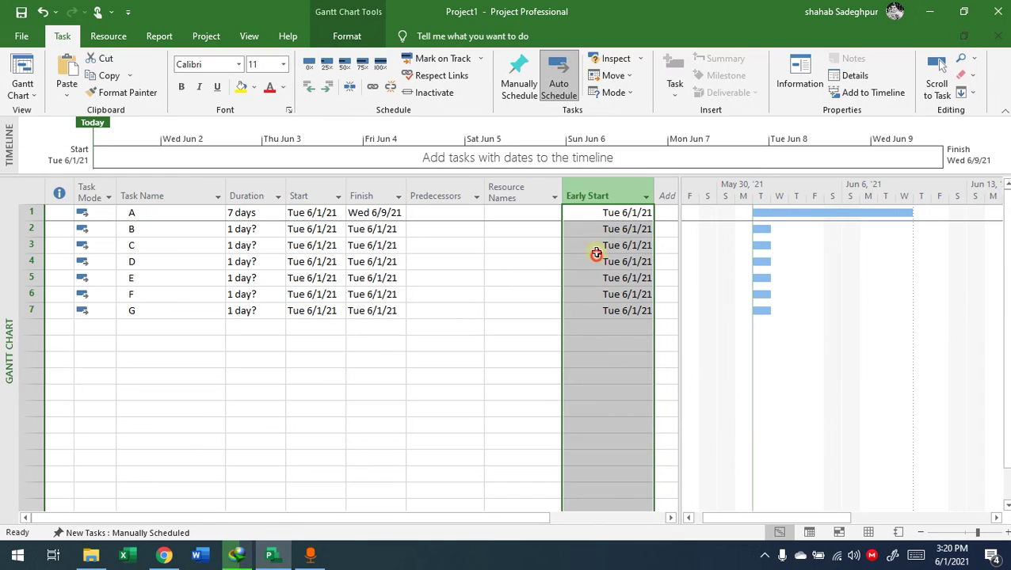
pyautogui.click(647, 197)
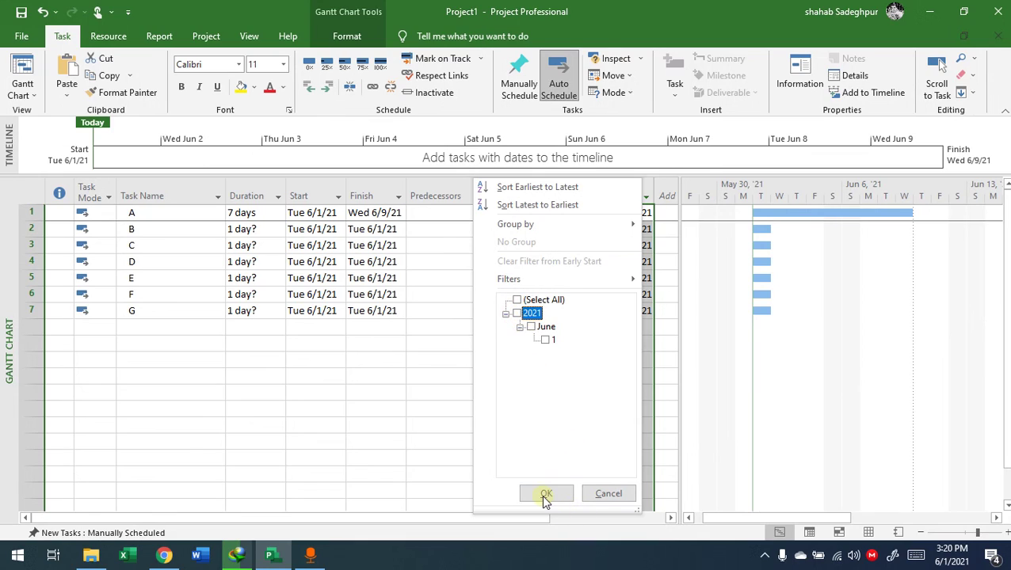
pyautogui.click(600, 494)
pyautogui.click(559, 268)
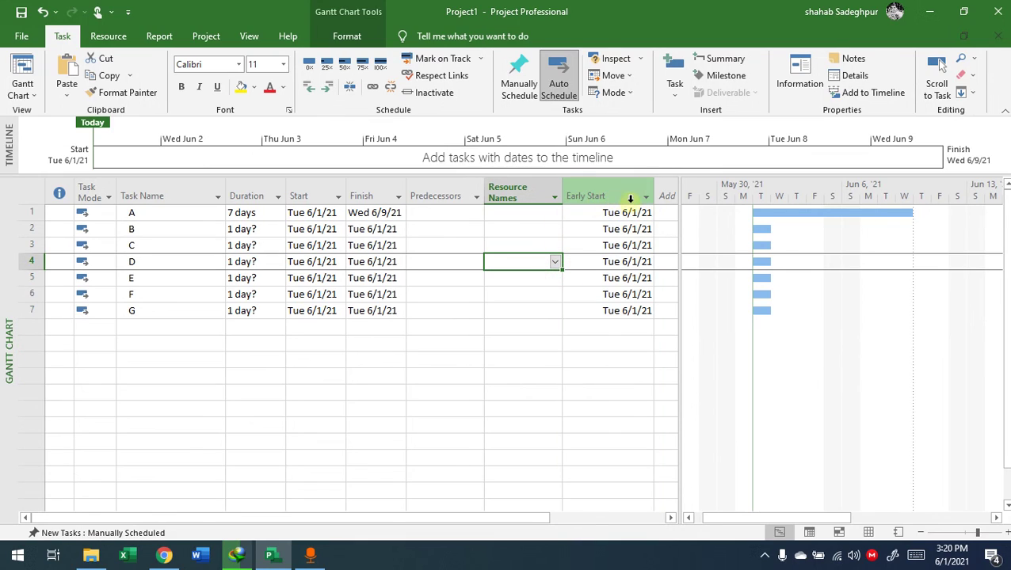
pyautogui.click(276, 199)
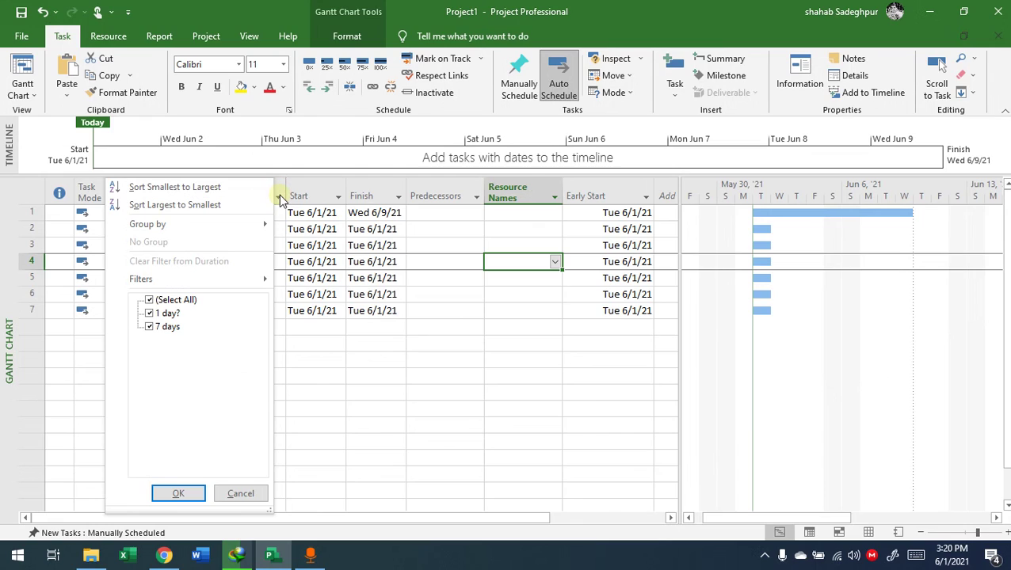
pyautogui.click(278, 198)
pyautogui.click(256, 196)
pyautogui.click(313, 196)
pyautogui.rightClick(315, 198)
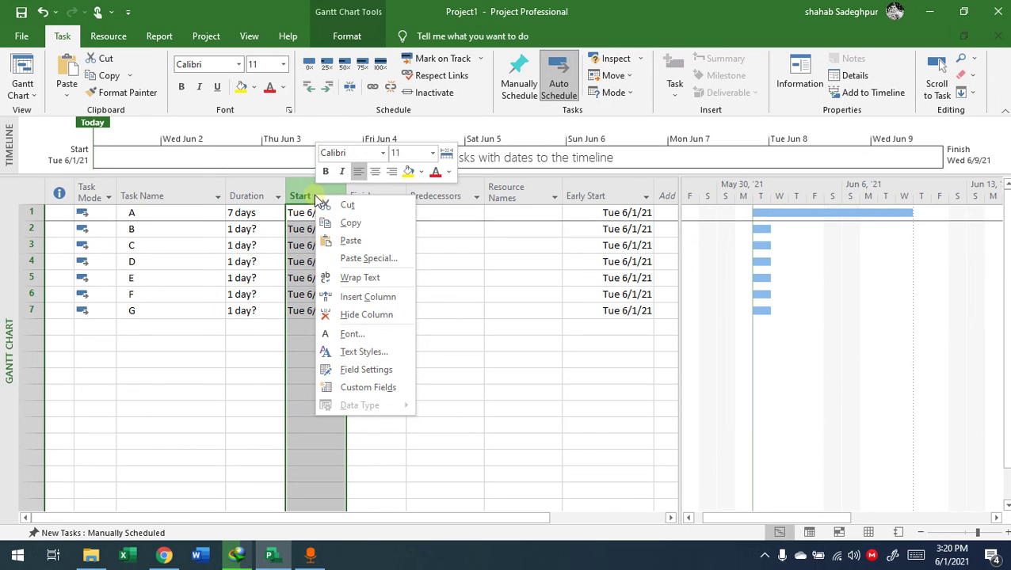
# - Hide the Early Start column that follows Resource Names
pyautogui.click(600, 197)
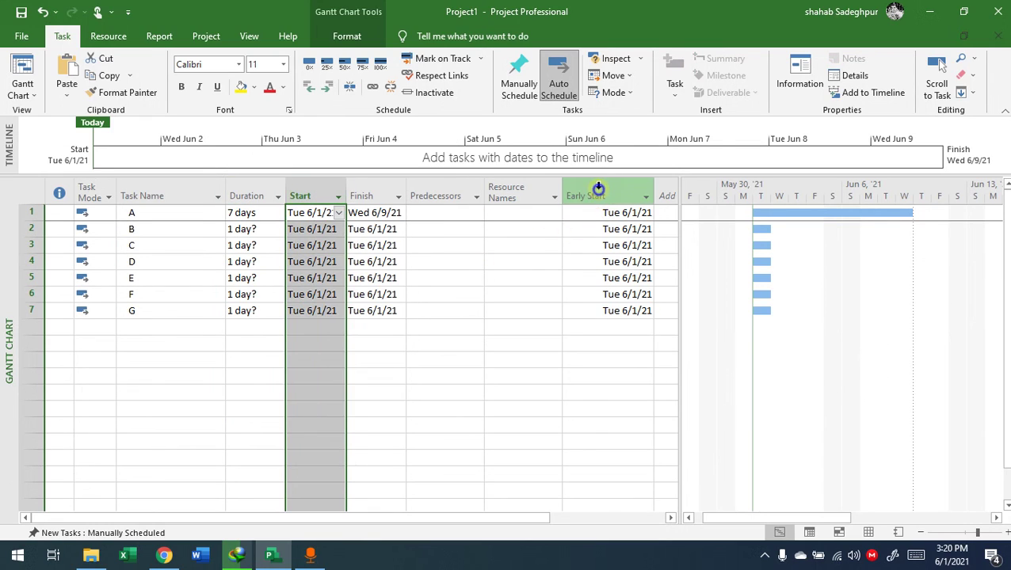
pyautogui.rightClick(599, 193)
pyautogui.click(614, 309)
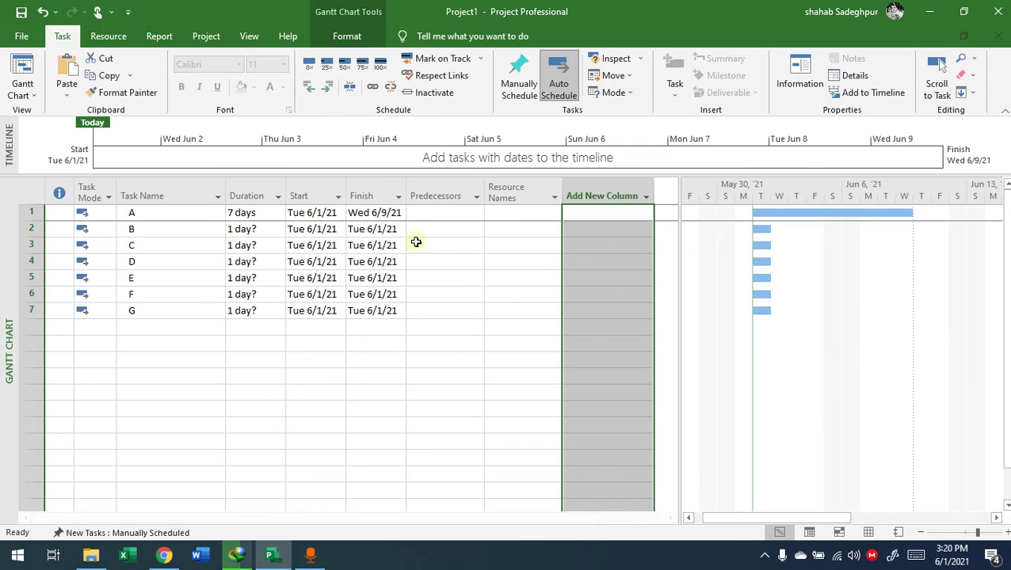
# - Insert an Early Start column between Duration and Start
pyautogui.rightClick(310, 195)
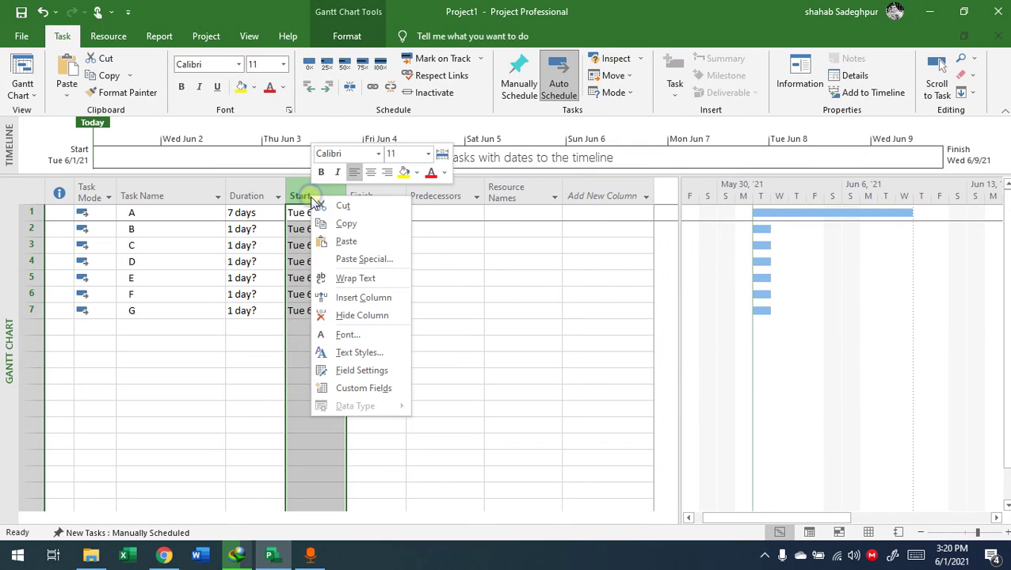
pyautogui.click(344, 294)
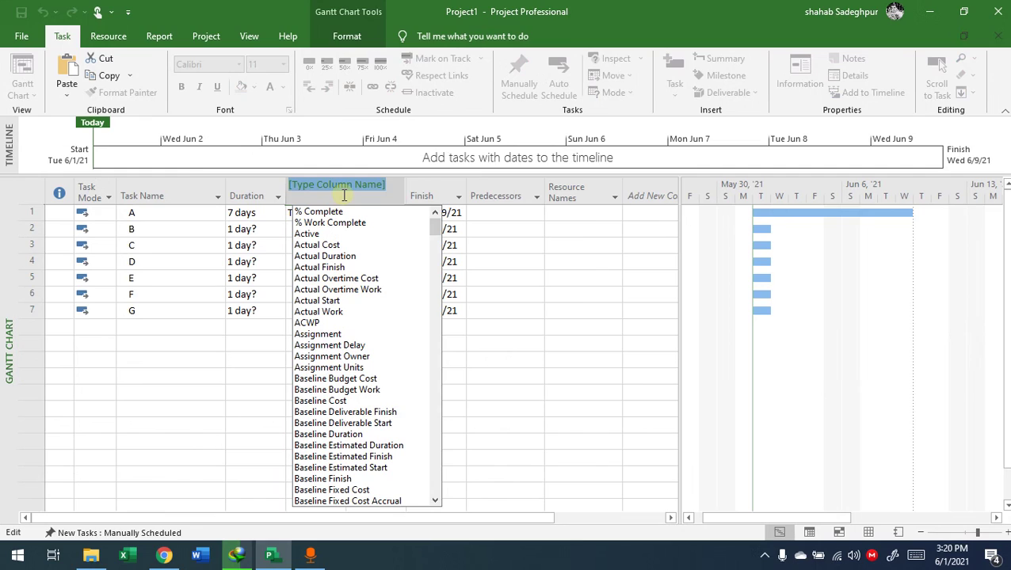
pyautogui.write('early Finish')
pyautogui.click(317, 223)
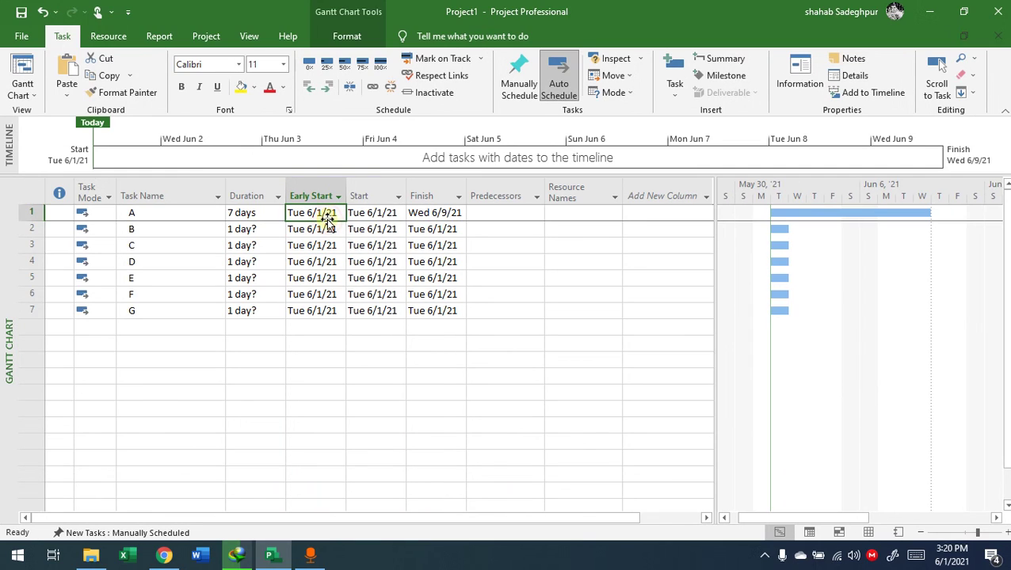
# - Hide the Start and Finish columns of the task table
pyautogui.rightClick(378, 190)
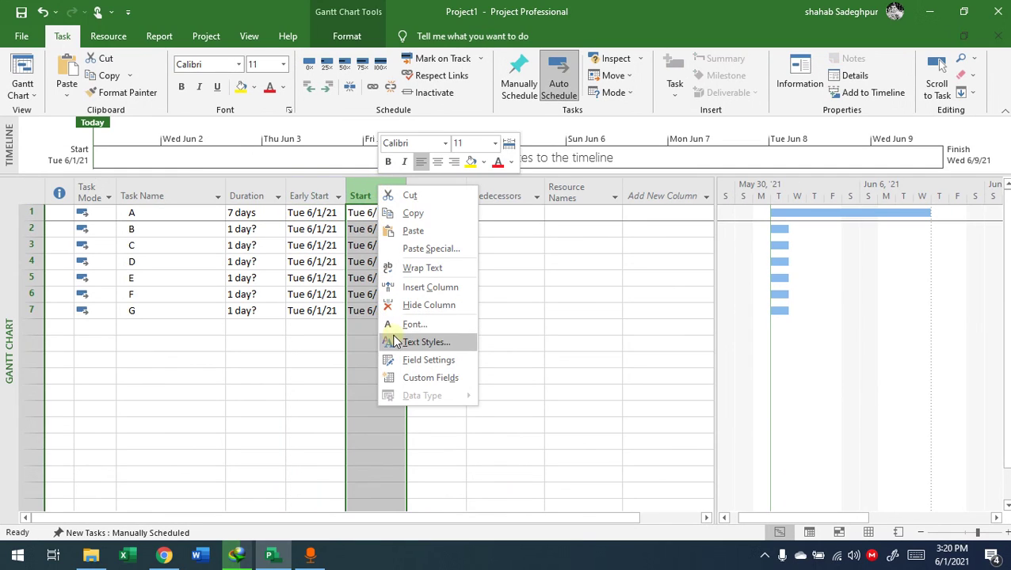
pyautogui.click(394, 304)
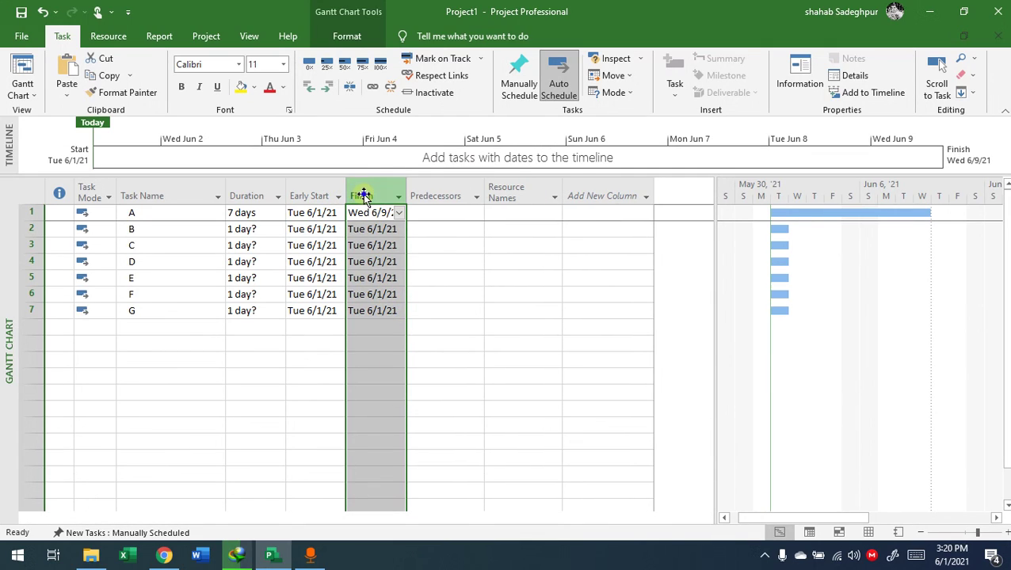
pyautogui.rightClick(363, 196)
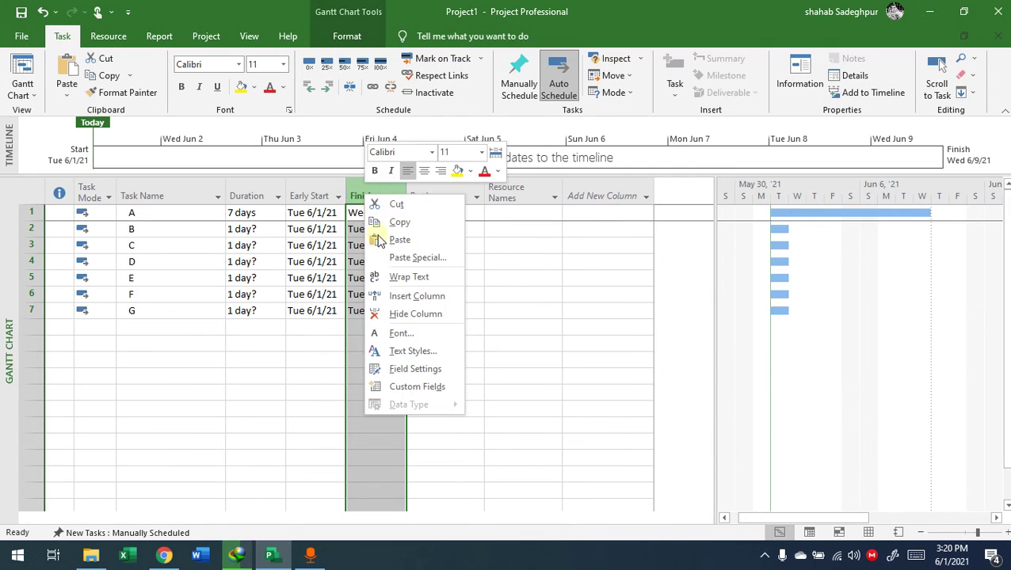
pyautogui.click(399, 316)
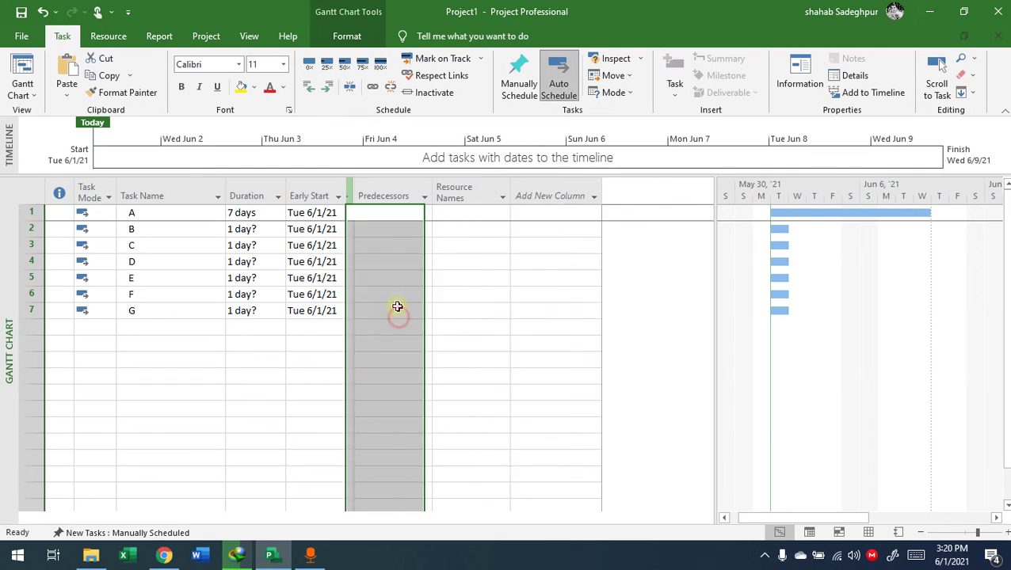
# - Insert an Early Finish column between Early Start and Predecessors
pyautogui.rightClick(350, 190)
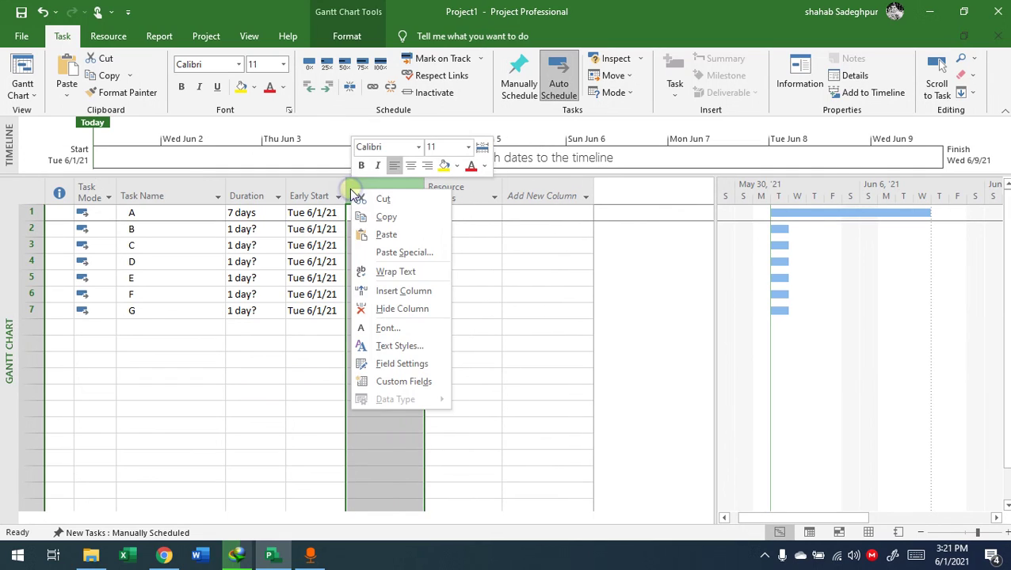
pyautogui.click(386, 291)
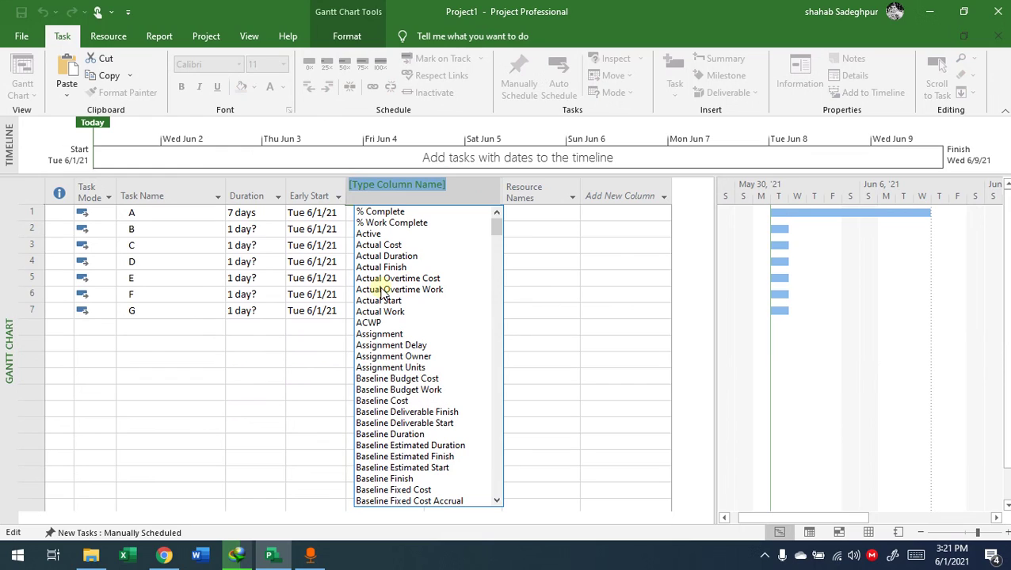
pyautogui.write('eAC')
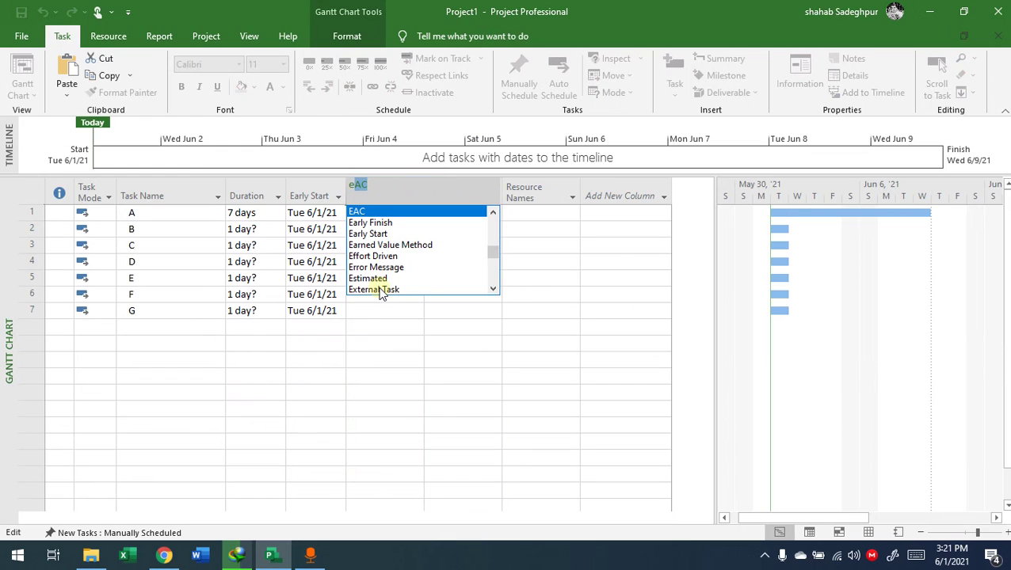
pyautogui.click(379, 224)
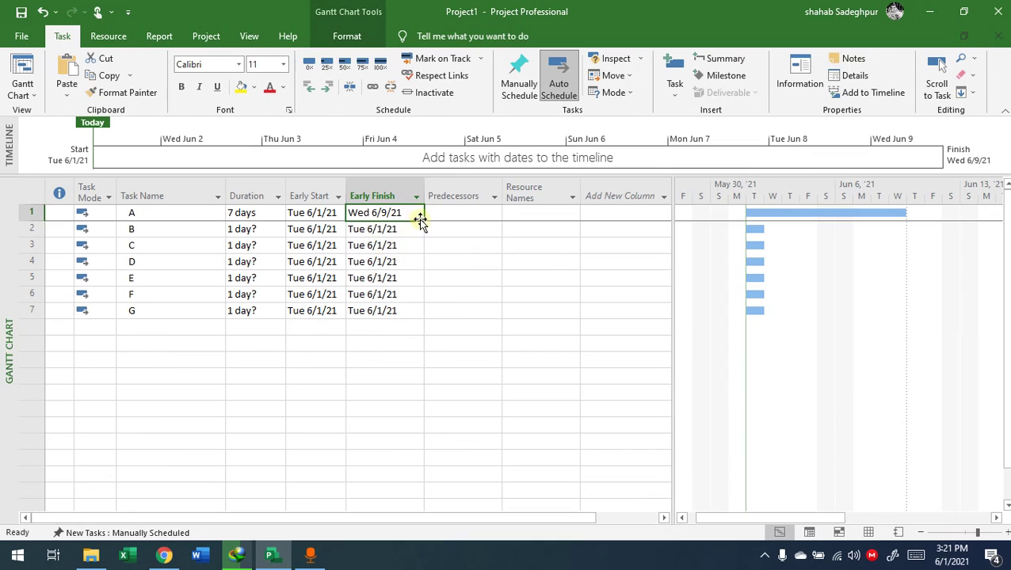
# - Insert a Late Start column between Early Finish and Predecessors
pyautogui.rightClick(434, 196)
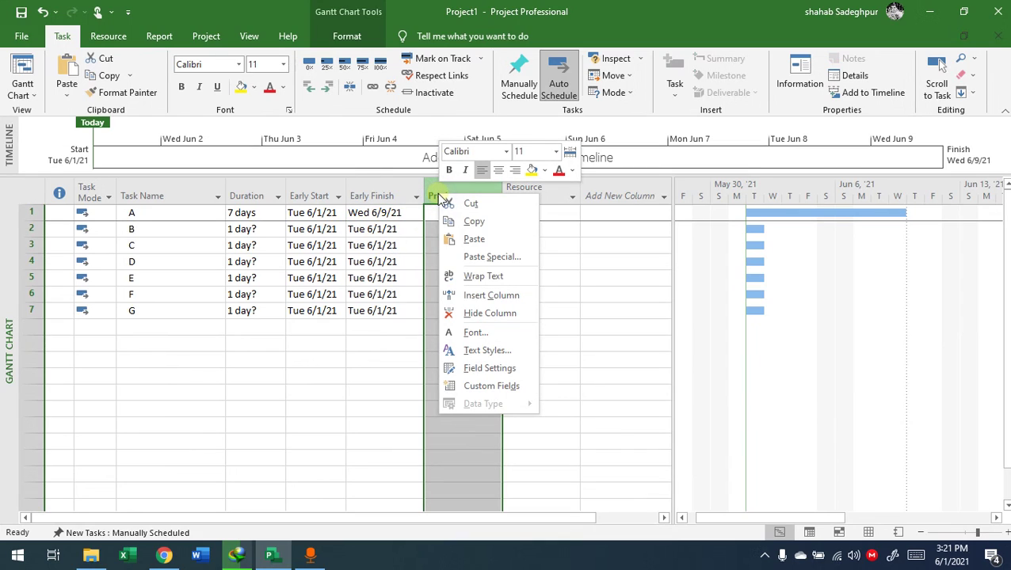
pyautogui.click(473, 297)
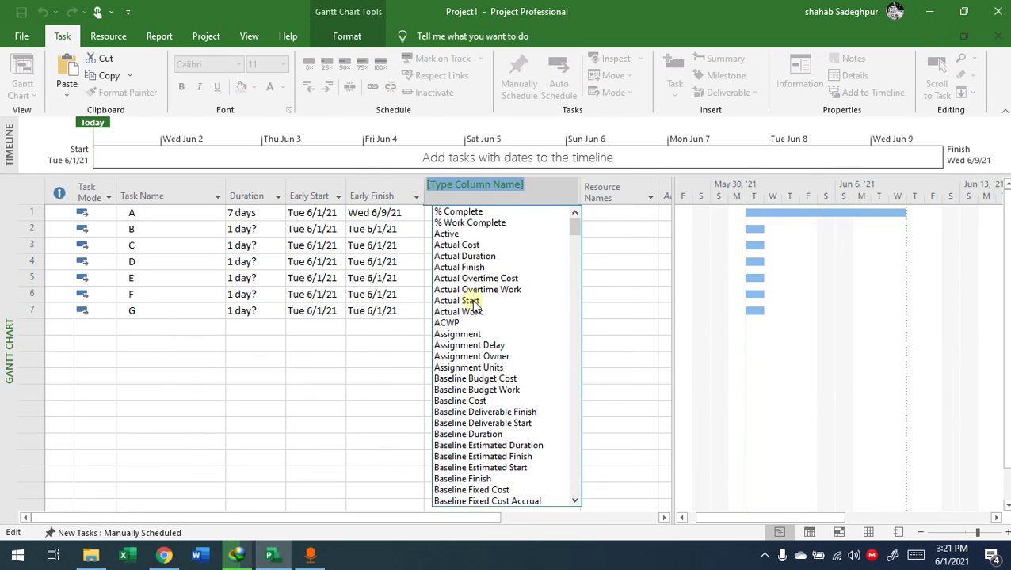
pyautogui.write('late Finish')
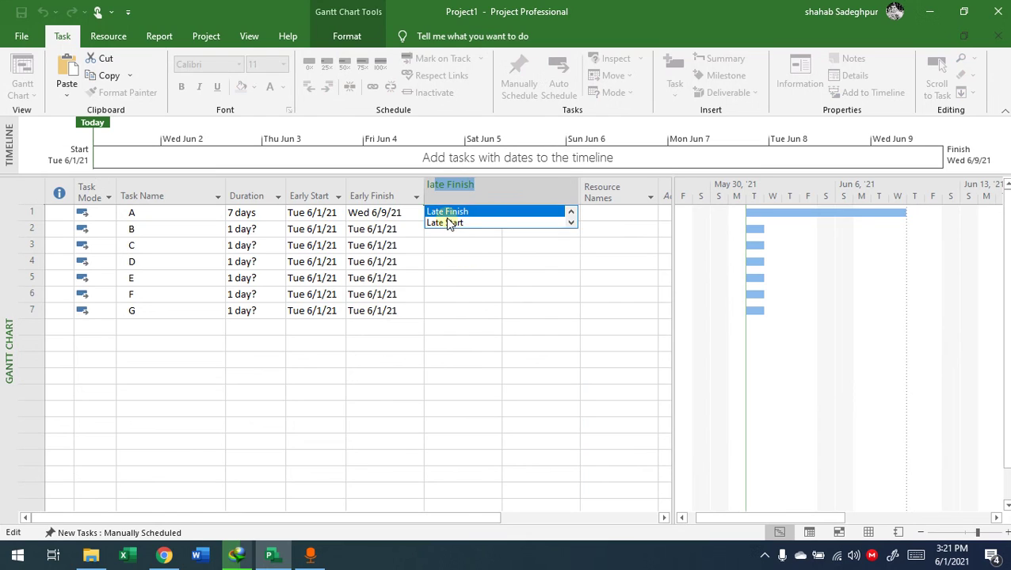
pyautogui.click(446, 222)
# - Insert a Late Finish column between Late Start and Predecessors
pyautogui.rightClick(506, 196)
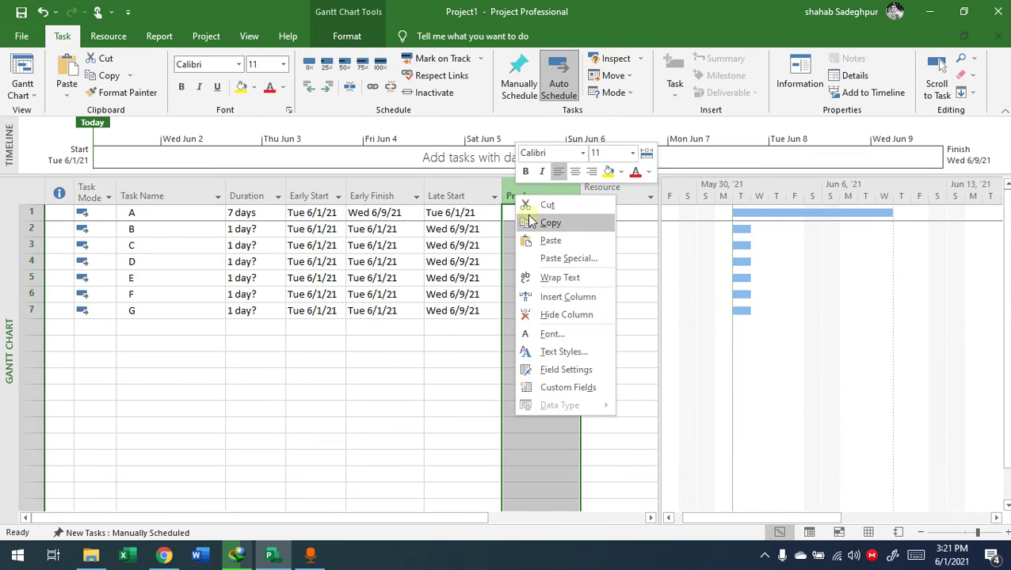
pyautogui.click(567, 301)
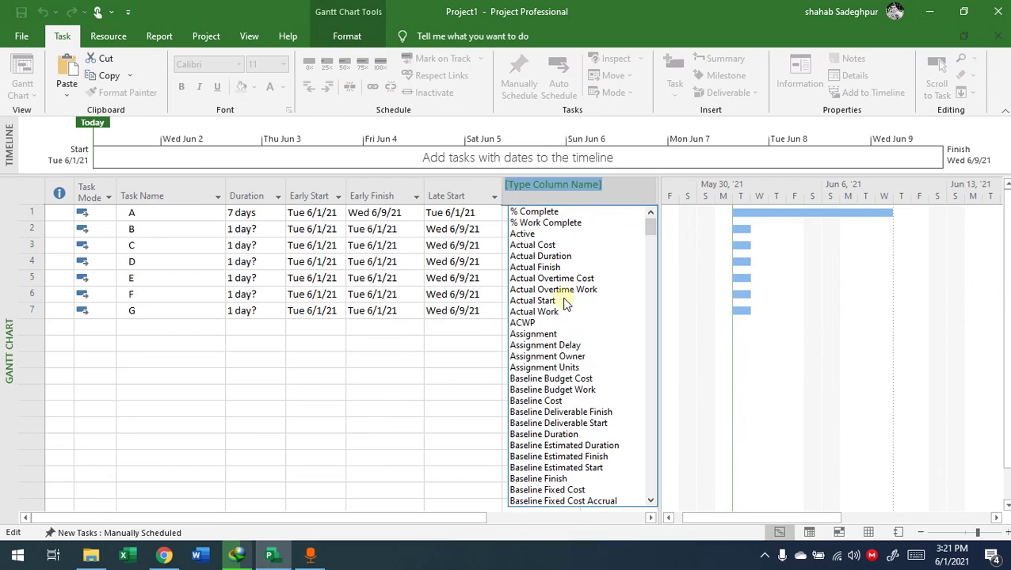
pyautogui.write('la')
pyautogui.click(520, 212)
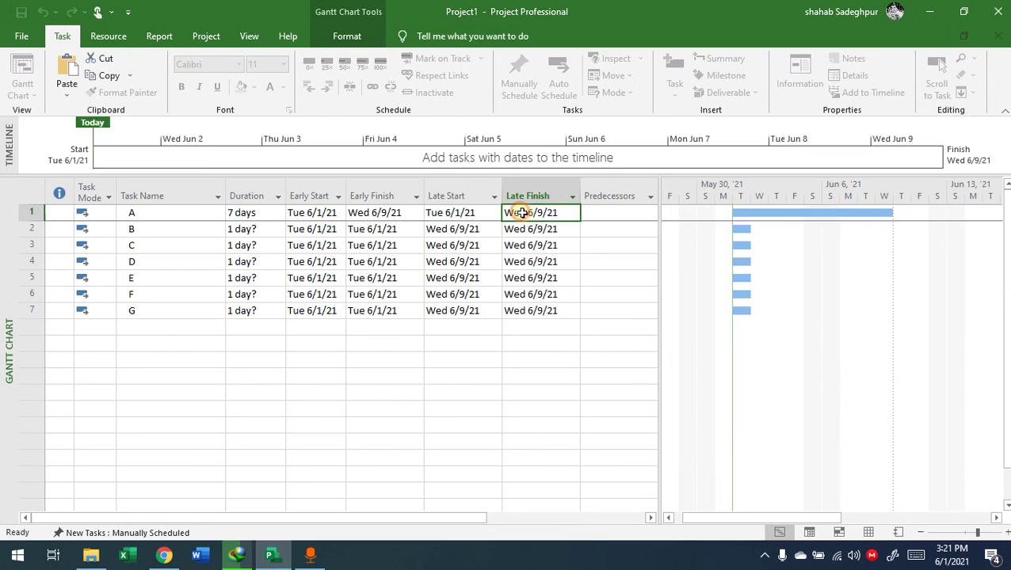
pyautogui.click(575, 279)
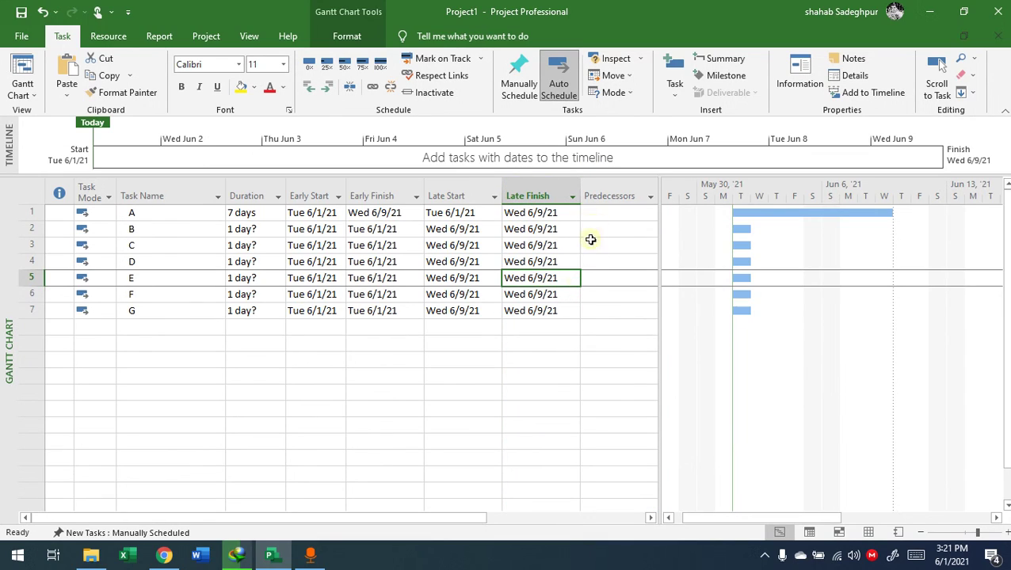
pyautogui.moveTo(449, 518); pyautogui.dragTo(533, 504)
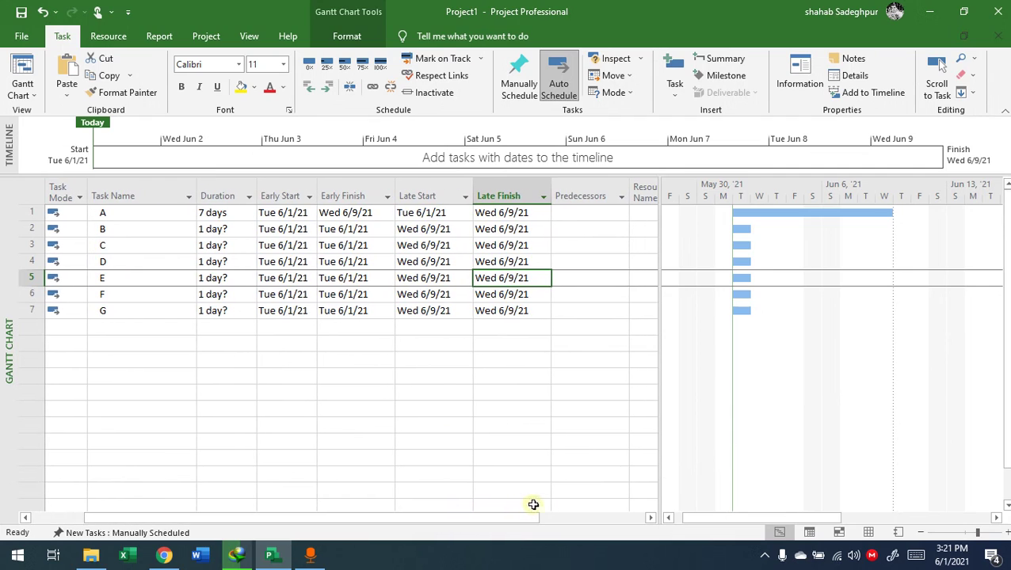
pyautogui.click(625, 519)
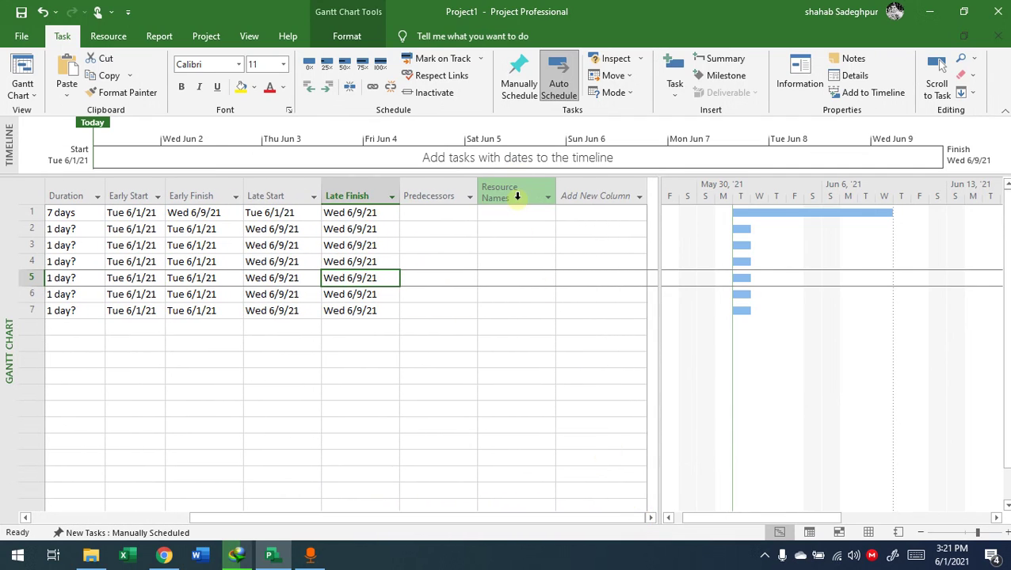
pyautogui.moveTo(528, 519); pyautogui.dragTo(300, 516)
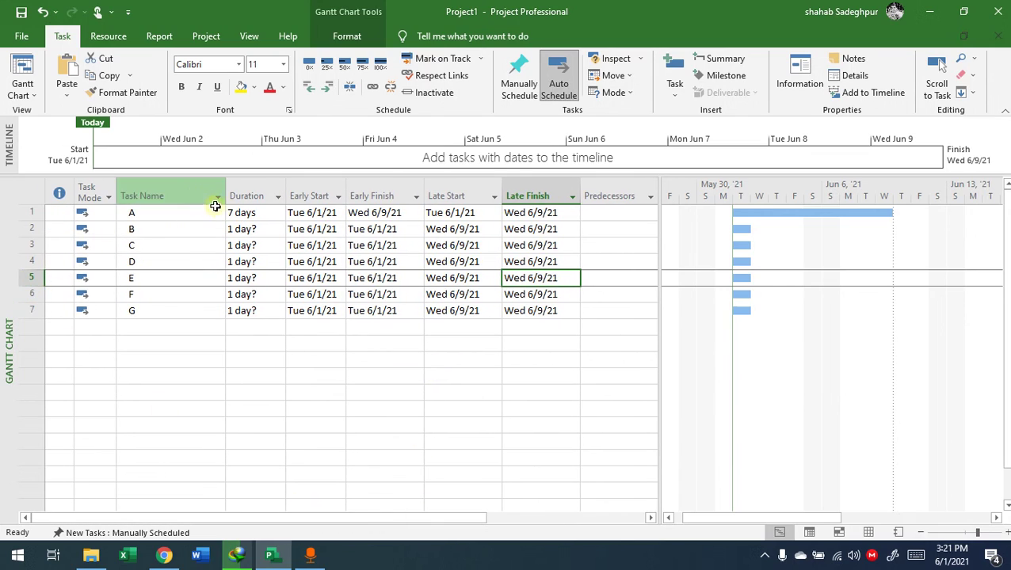
# - Set the durations of task B to 3 days, task C to 5 days and task D to 3 days
pyautogui.click(241, 210)
pyautogui.click(248, 230)
pyautogui.write('3')
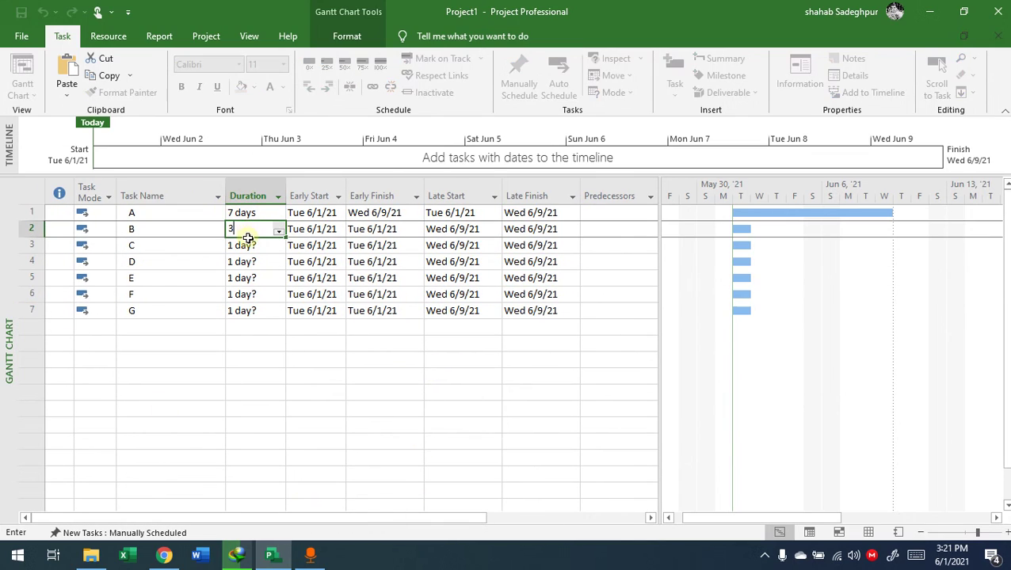
pyautogui.press('Return')
pyautogui.click(242, 269)
pyautogui.write('5')
pyautogui.press('Return')
pyautogui.write('3')
pyautogui.press('Return')
# - Set the durations of task E to 6 days, task F to 5 days and task G to 8 days
pyautogui.write('6')
pyautogui.press('Return')
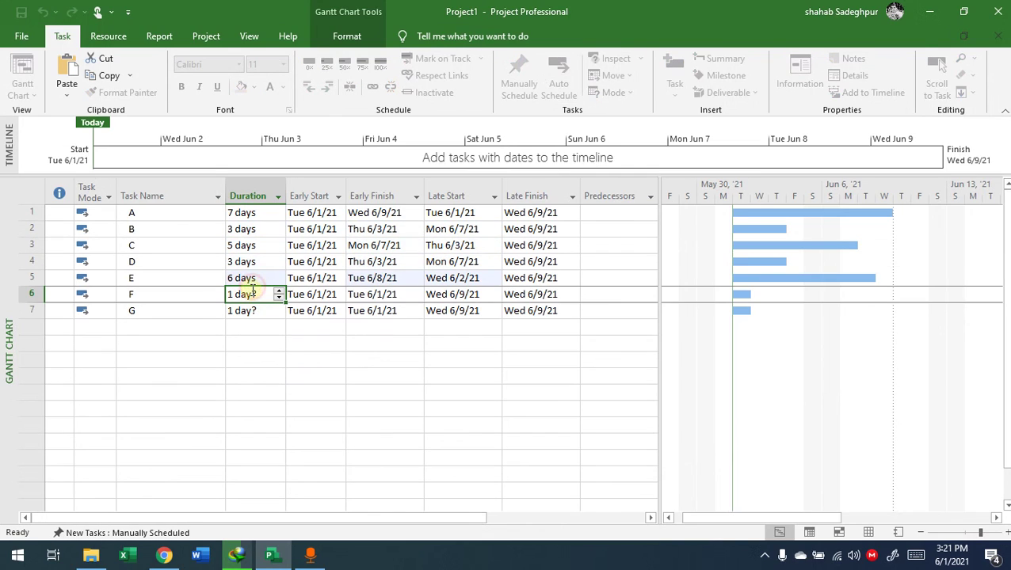
pyautogui.write('5')
pyautogui.press('Return')
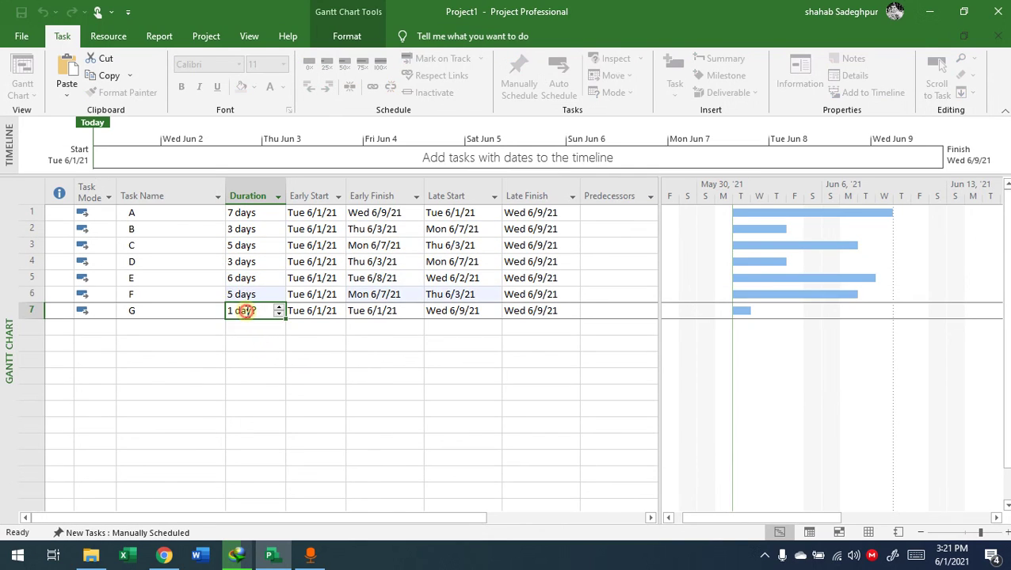
pyautogui.write('8')
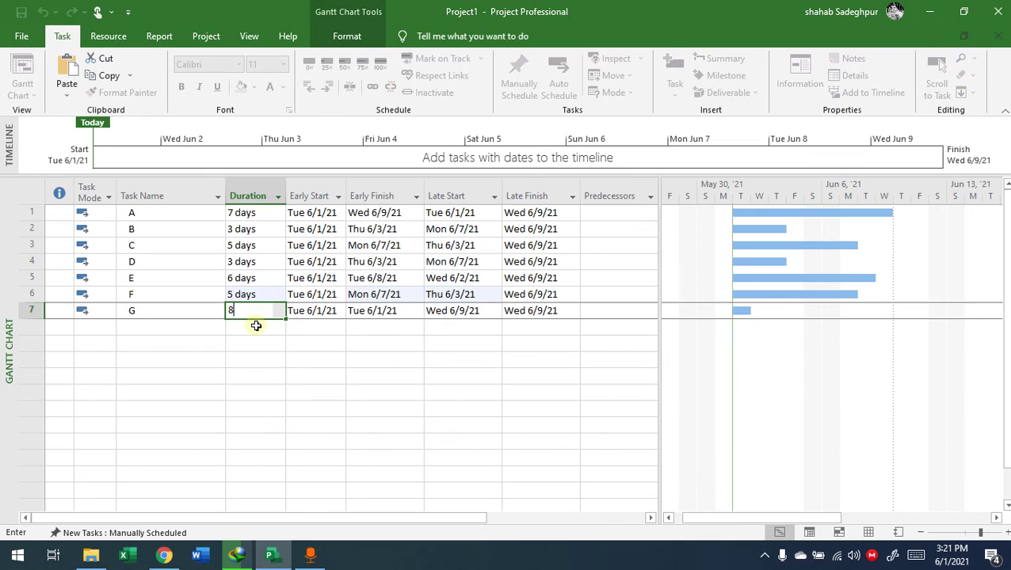
pyautogui.press('Return')
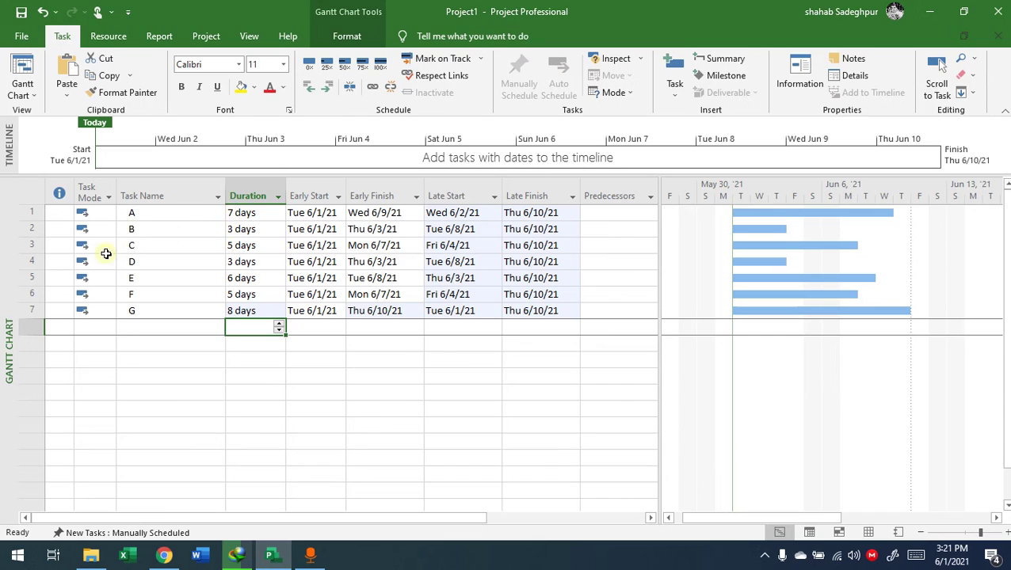
pyautogui.moveTo(126, 216); pyautogui.dragTo(132, 312)
pyautogui.moveTo(266, 213); pyautogui.dragTo(262, 310)
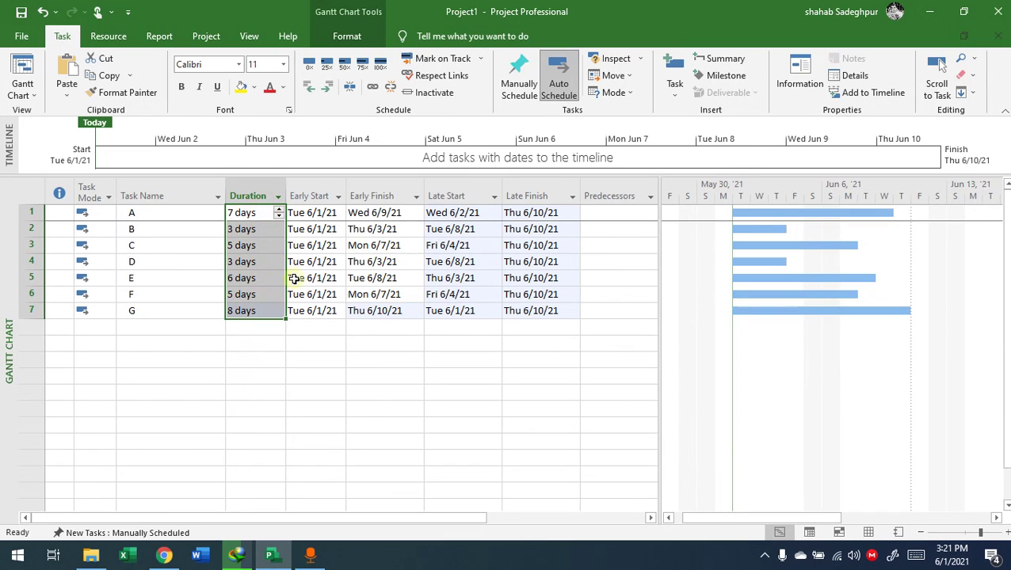
pyautogui.click(316, 214)
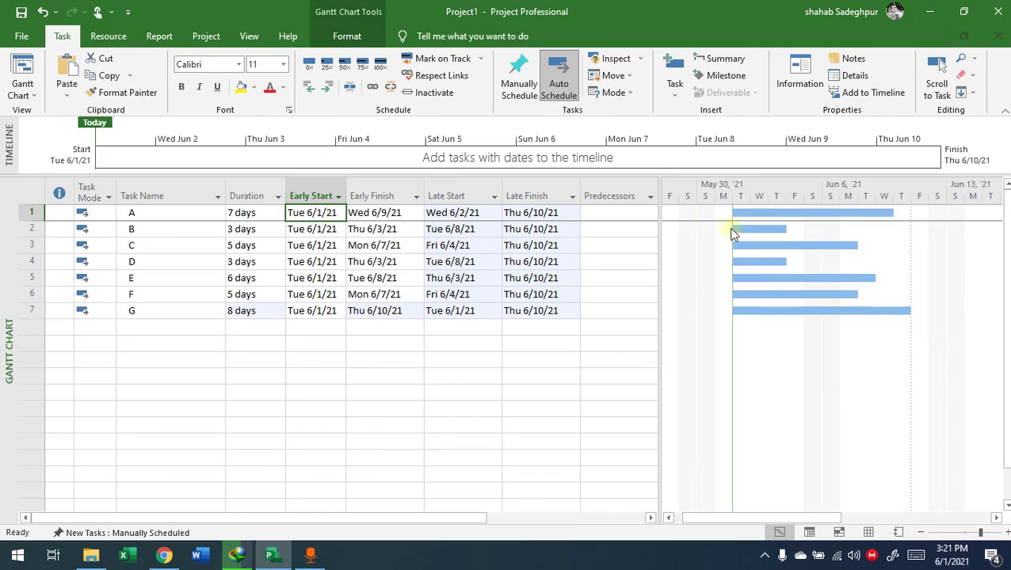
# - Assign task 1 as the predecessor of both task B and task C
pyautogui.click(614, 230)
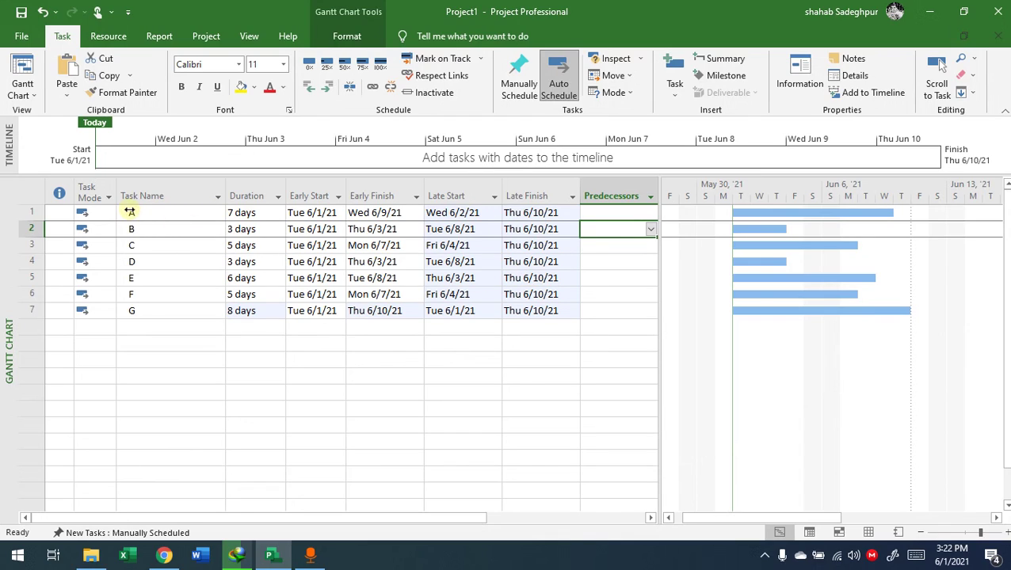
pyautogui.click(31, 209)
pyautogui.click(626, 230)
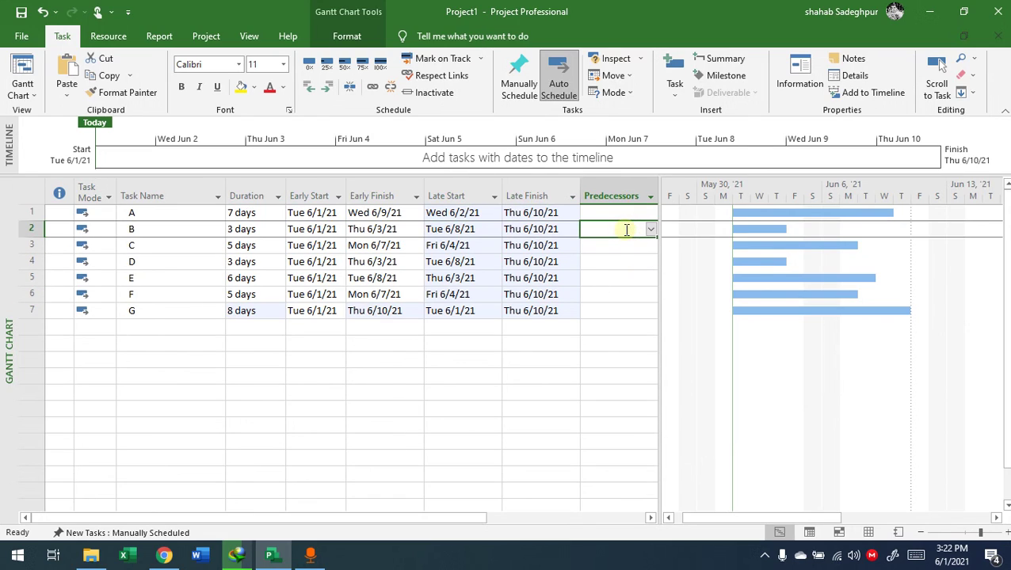
pyautogui.write('1')
pyautogui.press('Return')
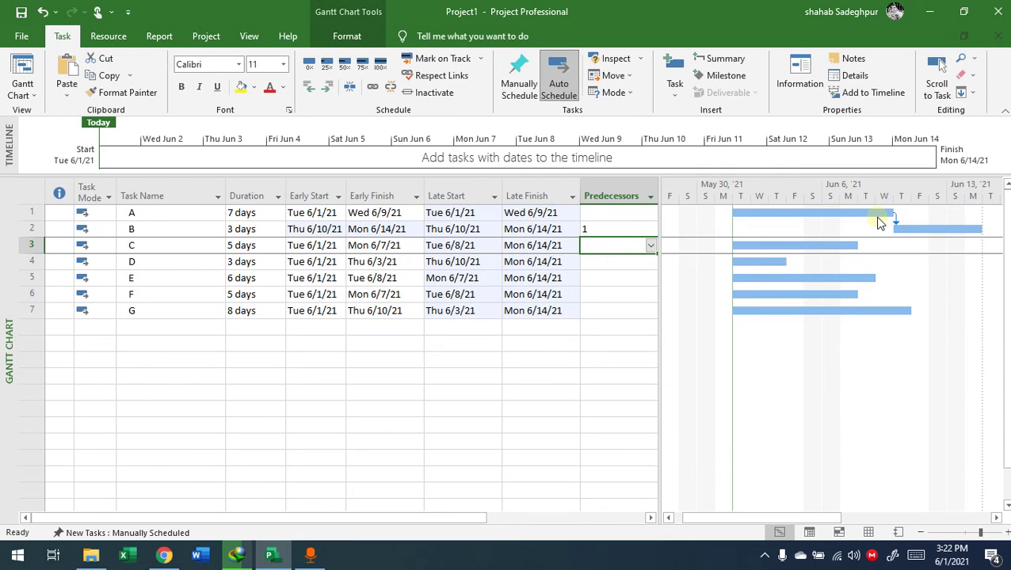
pyautogui.write('1')
pyautogui.click(596, 262)
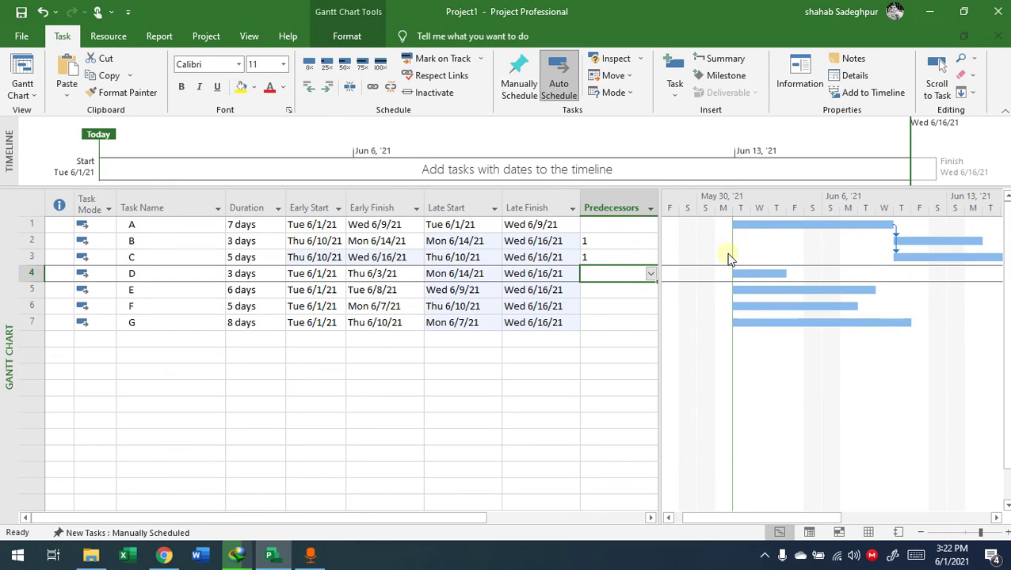
# - Set the predecessor of task D to 2 and the predecessors of task E to 1,3
pyautogui.moveTo(805, 516); pyautogui.dragTo(836, 521)
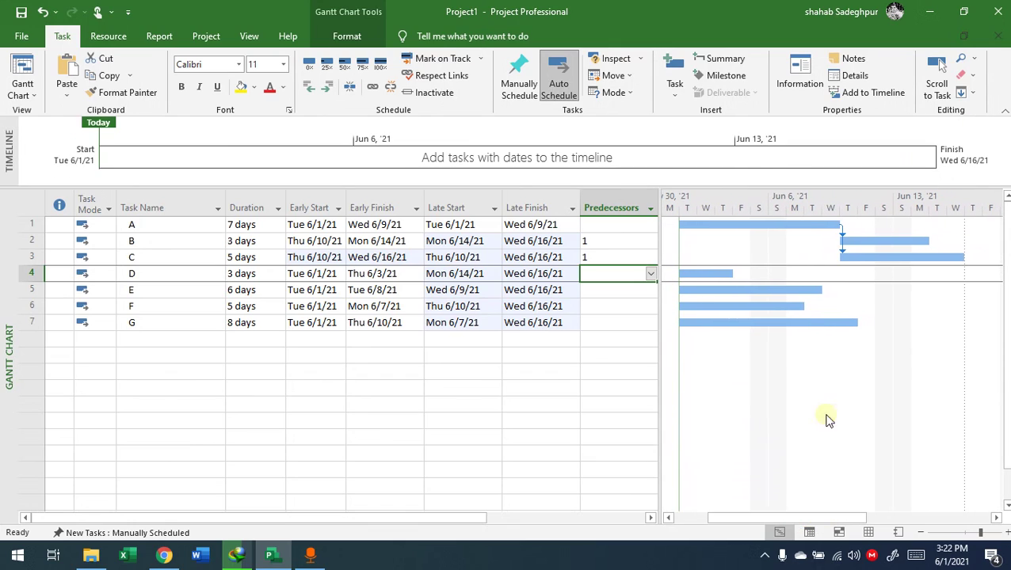
pyautogui.write('2')
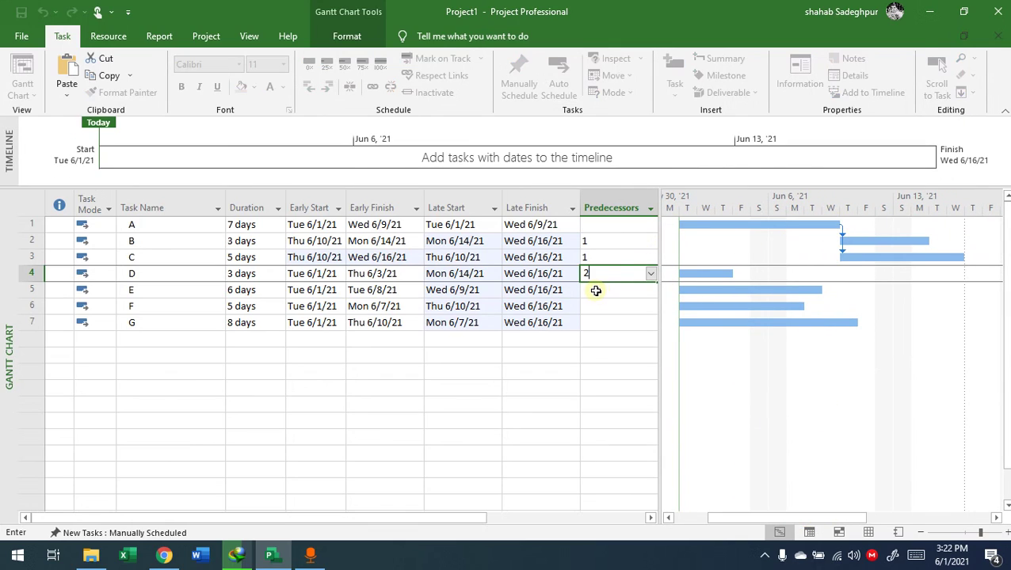
pyautogui.press('Return')
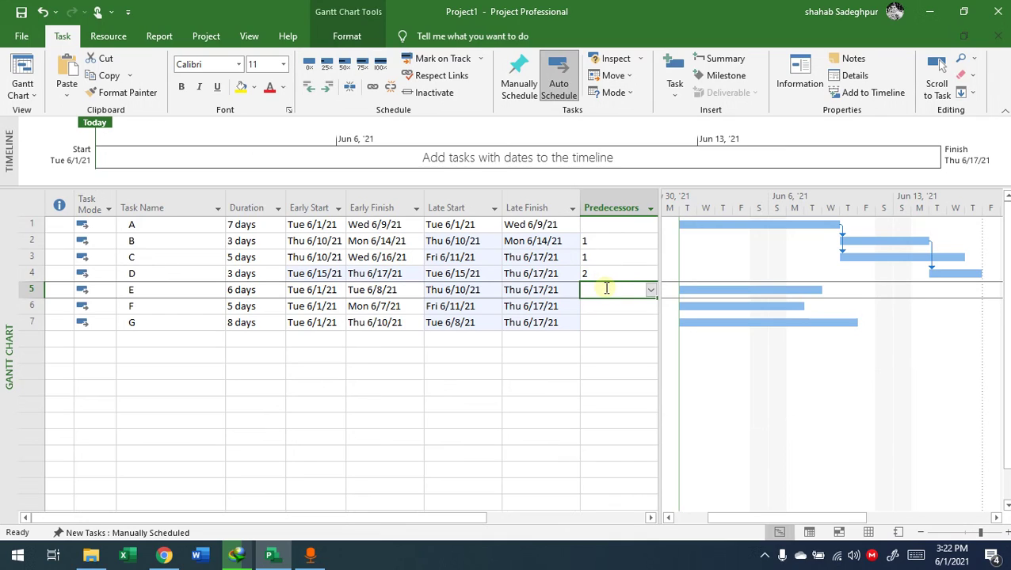
pyautogui.write('1,3')
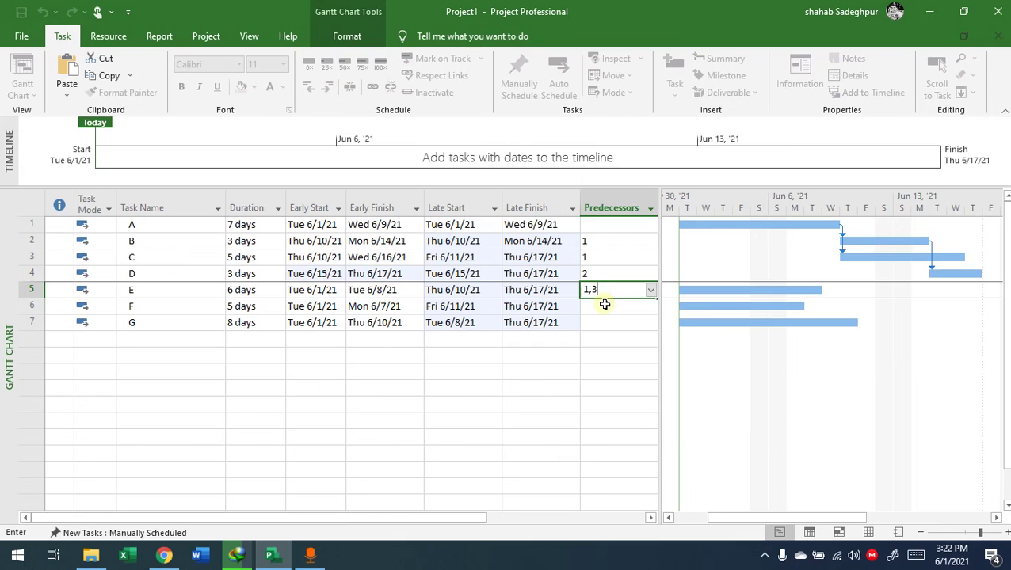
pyautogui.press('Return')
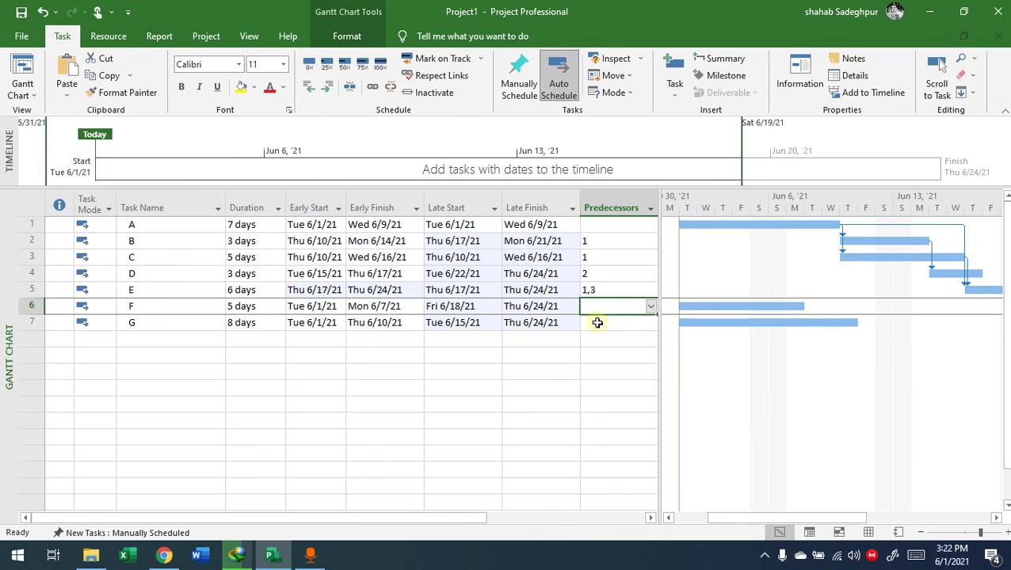
# - Set the predecessor of task F to 4 and the predecessors of task G to 5,6
pyautogui.write('4')
pyautogui.press('Return')
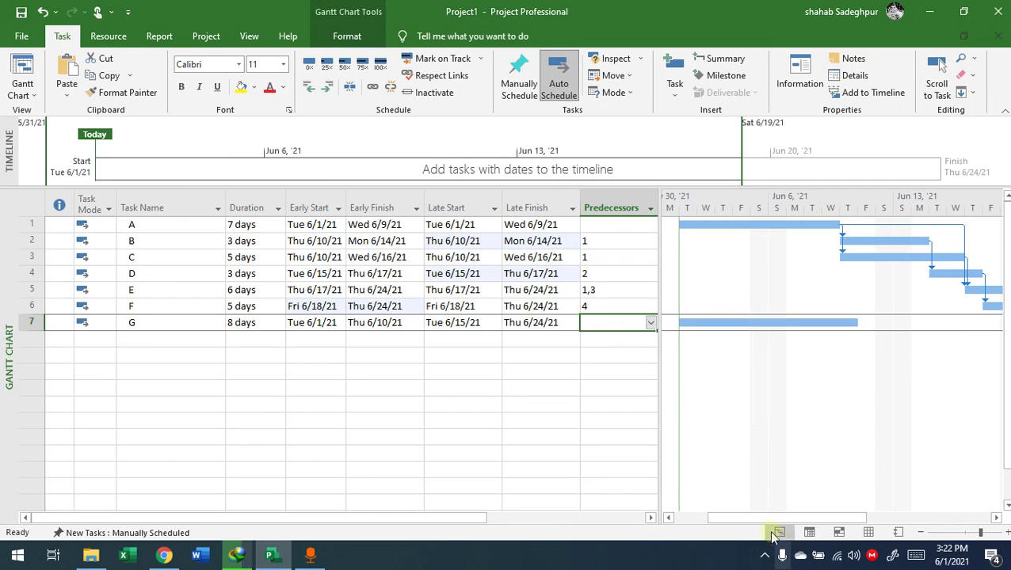
pyautogui.moveTo(772, 519); pyautogui.dragTo(826, 524)
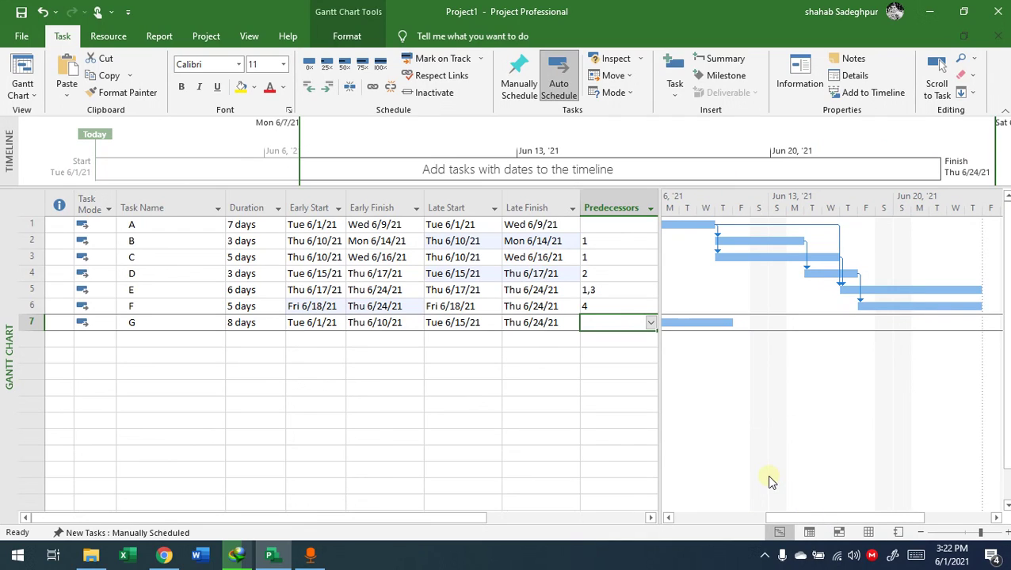
pyautogui.write('5,6')
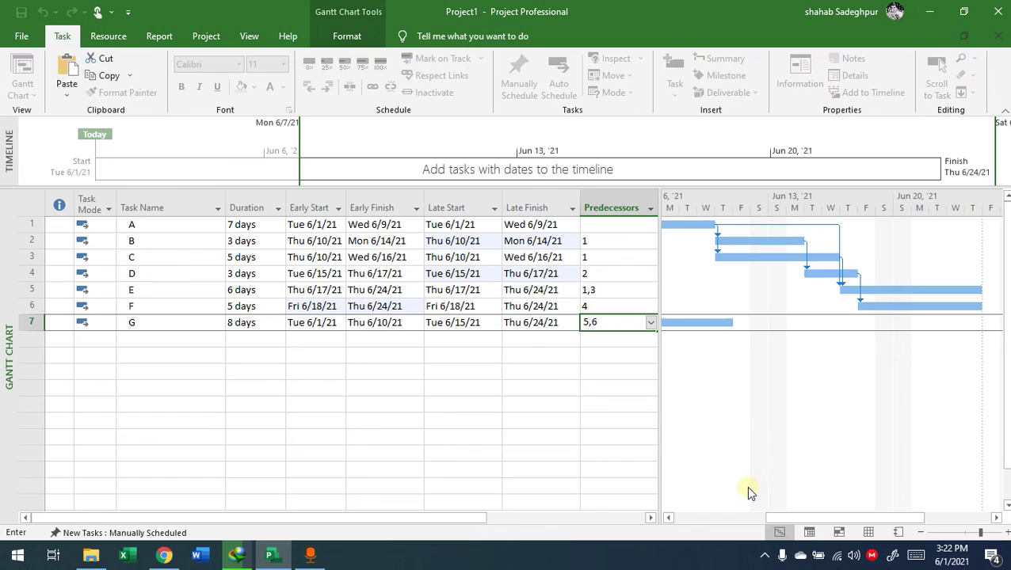
pyautogui.click(548, 421)
pyautogui.moveTo(766, 523); pyautogui.dragTo(715, 523)
pyautogui.click(615, 242)
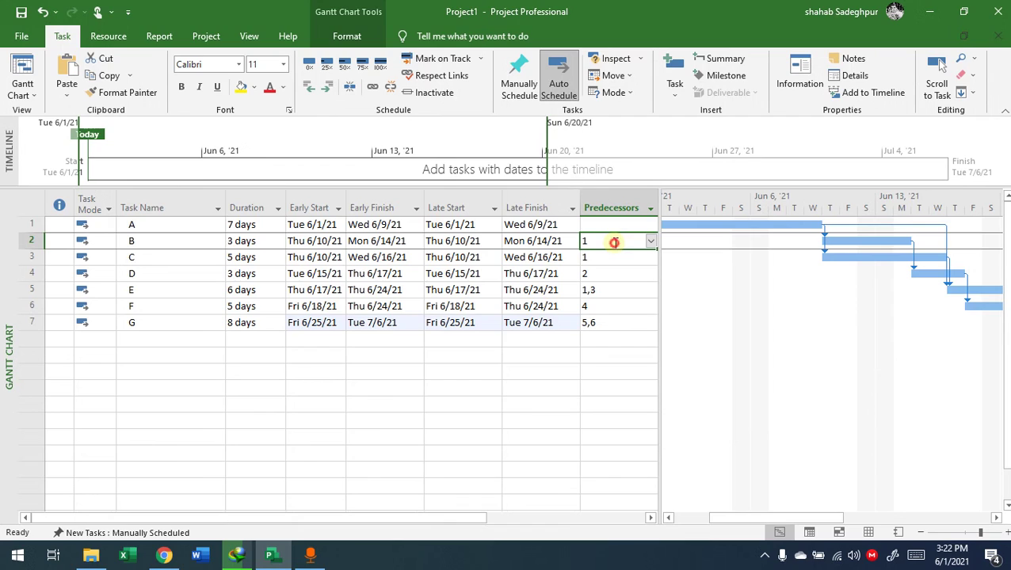
pyautogui.doubleClick(615, 243)
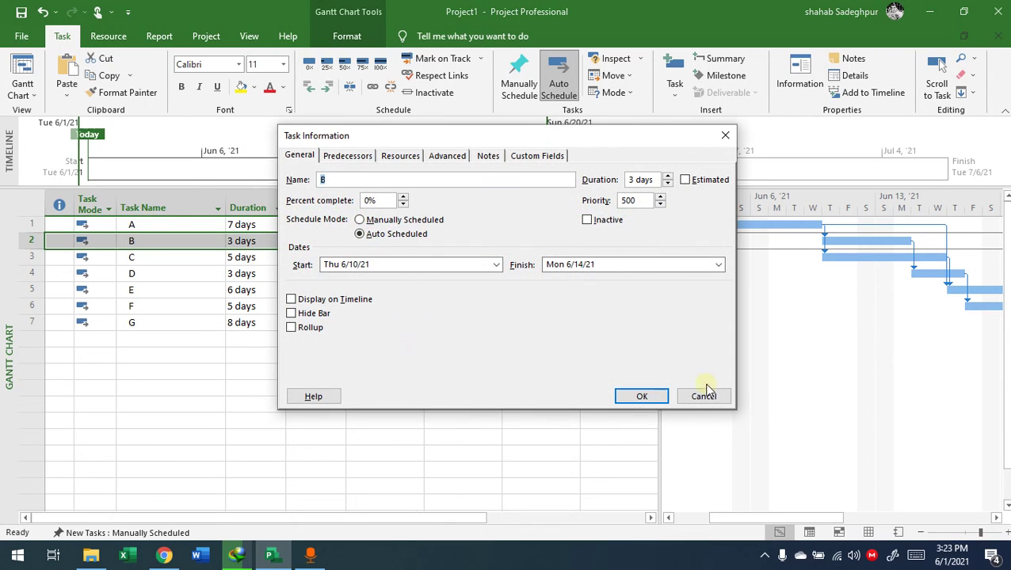
pyautogui.click(704, 395)
pyautogui.click(327, 241)
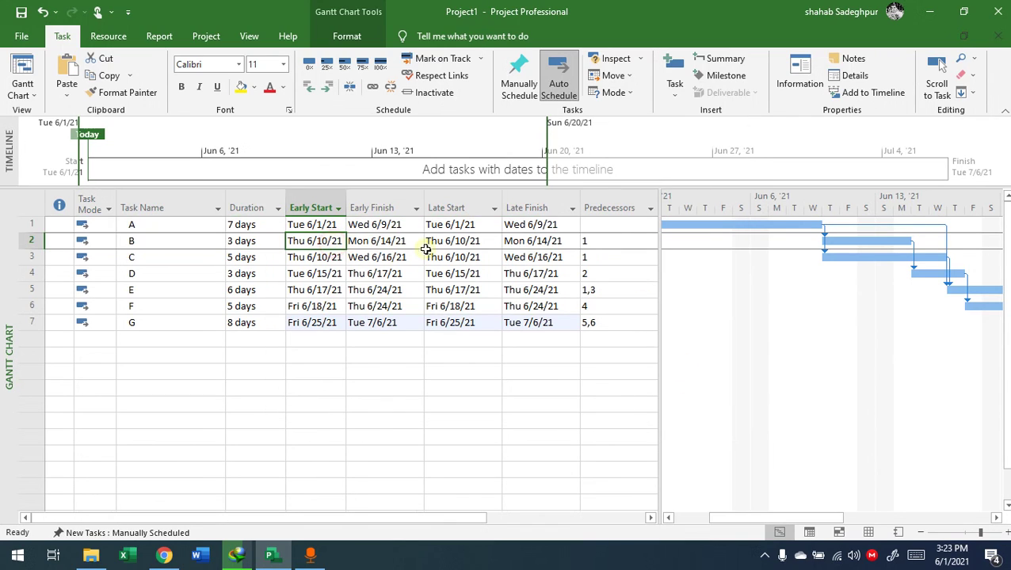
pyautogui.click(587, 242)
# - Open the task information of task B at its predecessor list and move the dialog clear of task B's row
pyautogui.doubleClick(201, 247)
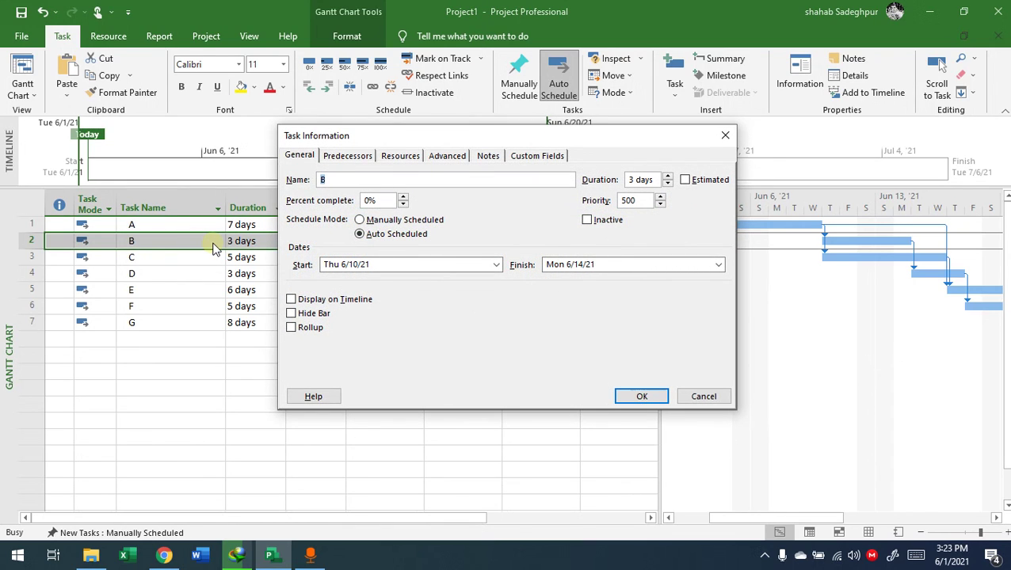
pyautogui.click(341, 181)
pyautogui.click(627, 177)
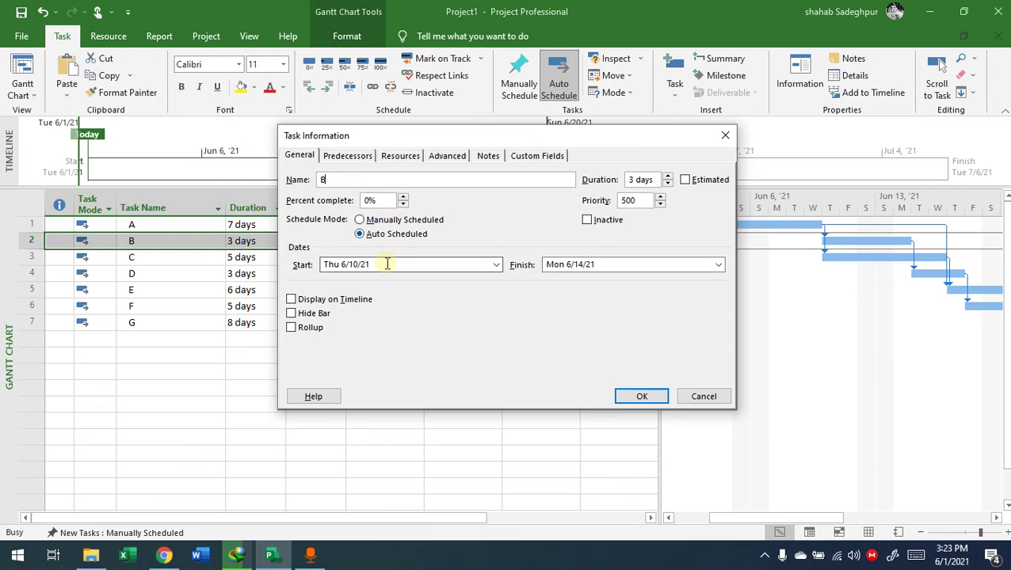
pyautogui.click(348, 156)
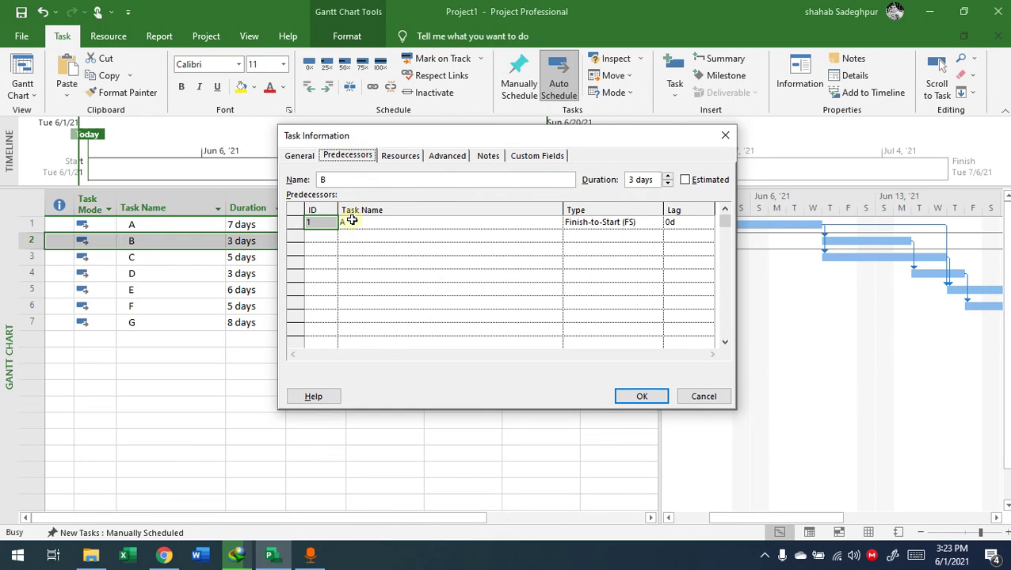
pyautogui.moveTo(451, 135); pyautogui.dragTo(350, 272)
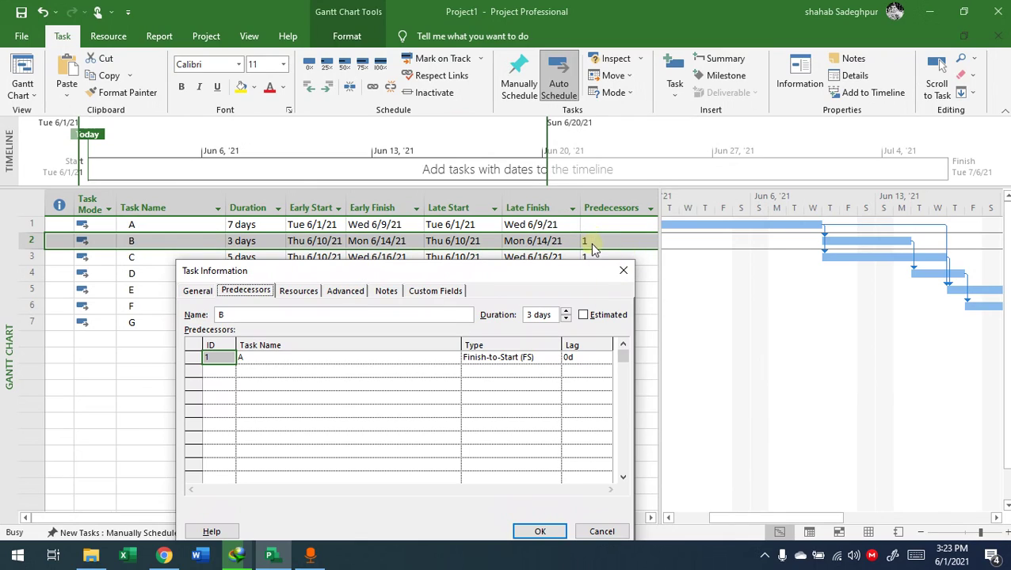
# - Make task B's link from task A Finish-to-Start with a lag of 2 days
pyautogui.click(554, 356)
pyautogui.click(555, 359)
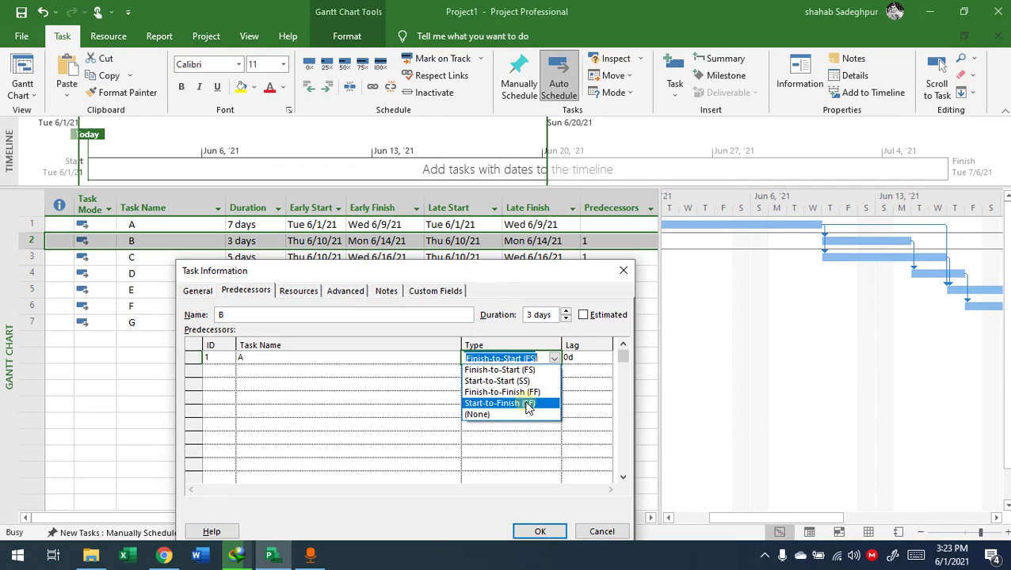
pyautogui.click(547, 370)
pyautogui.click(572, 358)
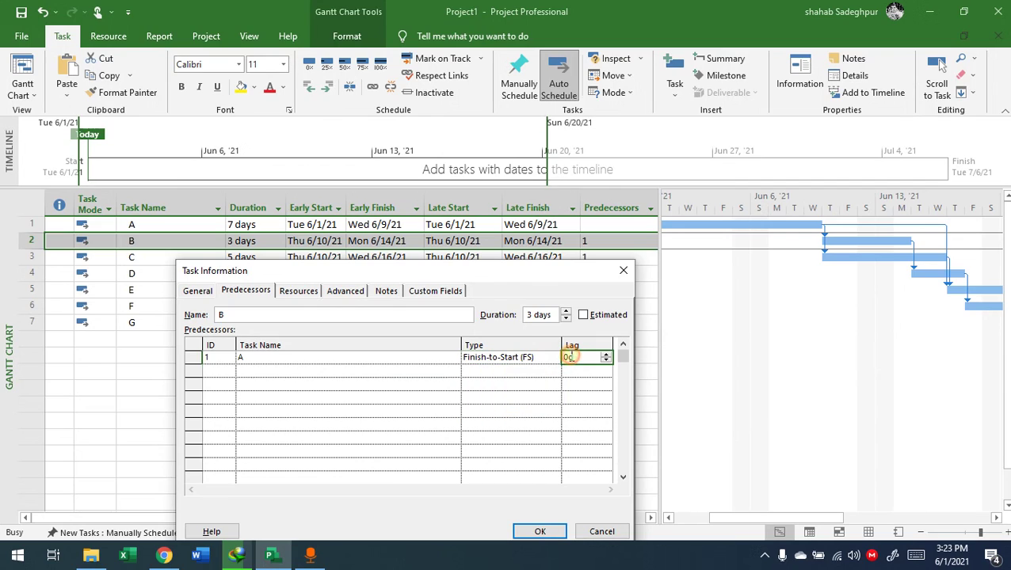
pyautogui.click(605, 355)
pyautogui.click(539, 532)
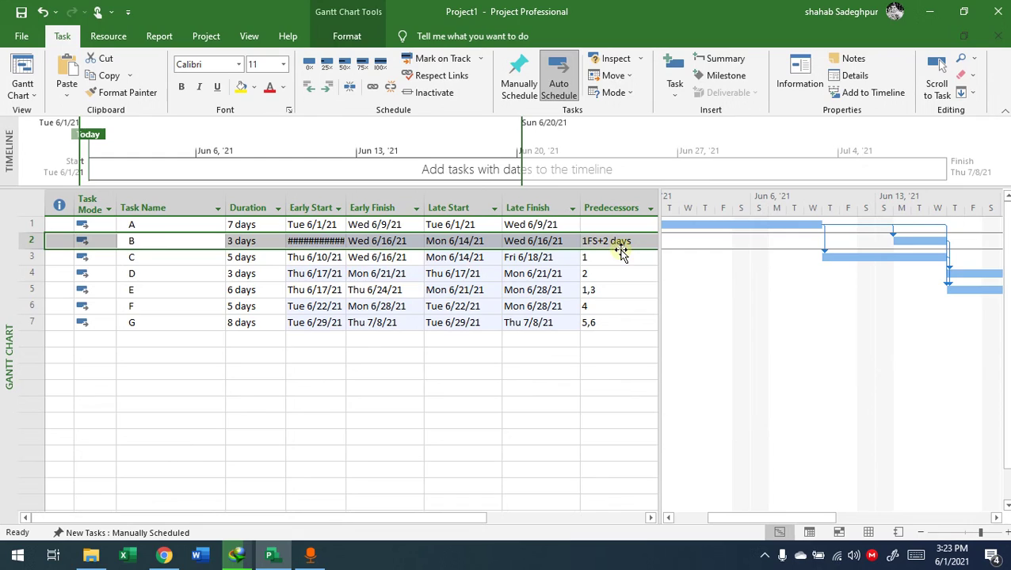
# - Widen the Early Start column so task B's full date fits
pyautogui.click(30, 223)
pyautogui.click(600, 242)
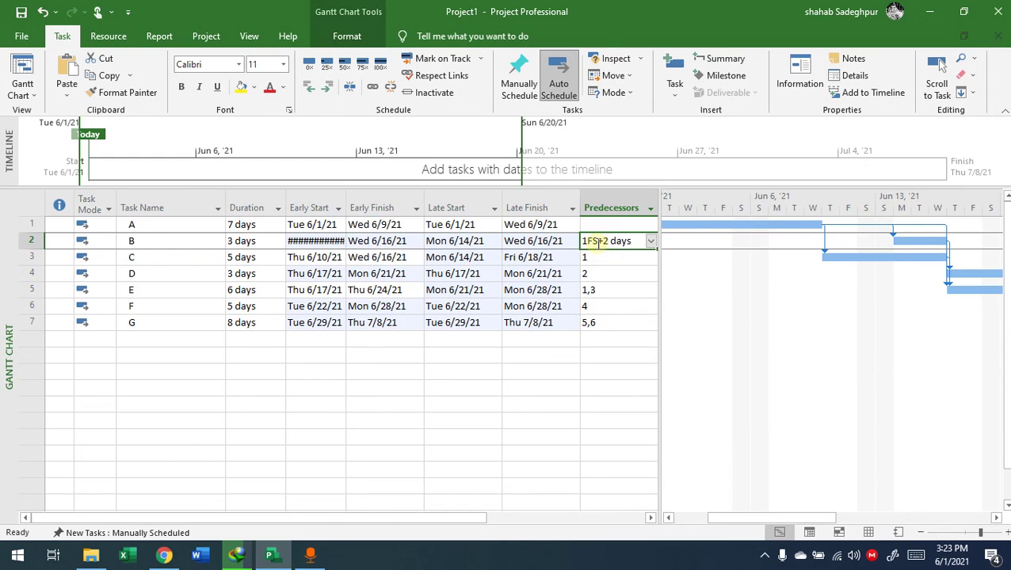
pyautogui.moveTo(346, 208); pyautogui.dragTo(355, 207)
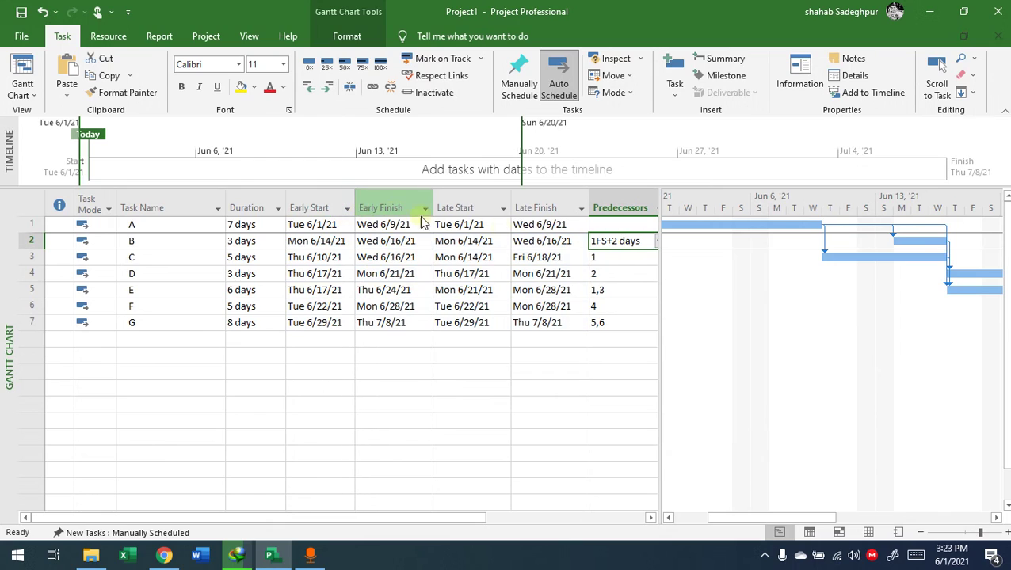
# - Change task C's link from task A to Start-to-Start with a lag of 6 days
pyautogui.click(619, 259)
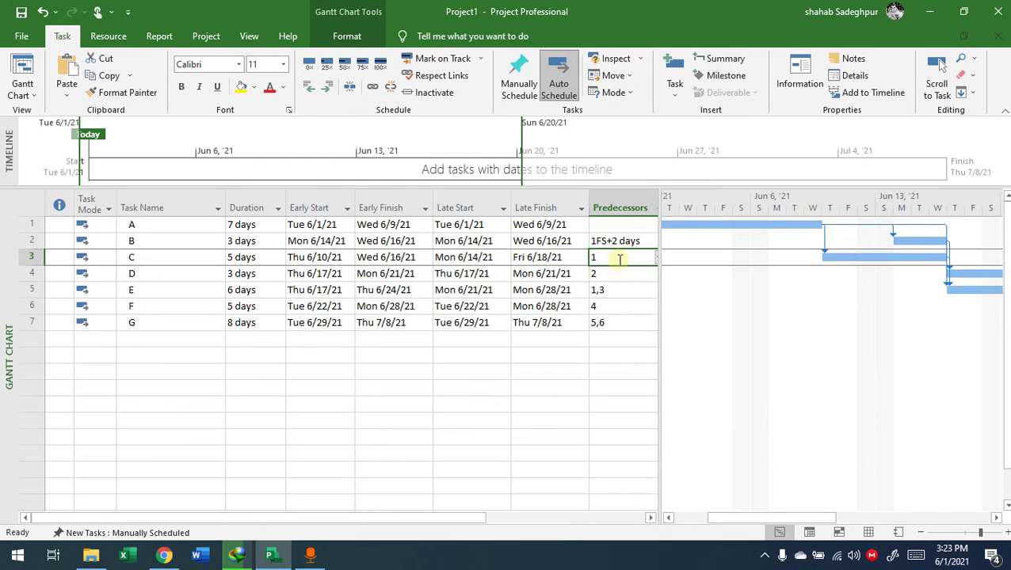
pyautogui.doubleClick(619, 259)
pyautogui.click(650, 224)
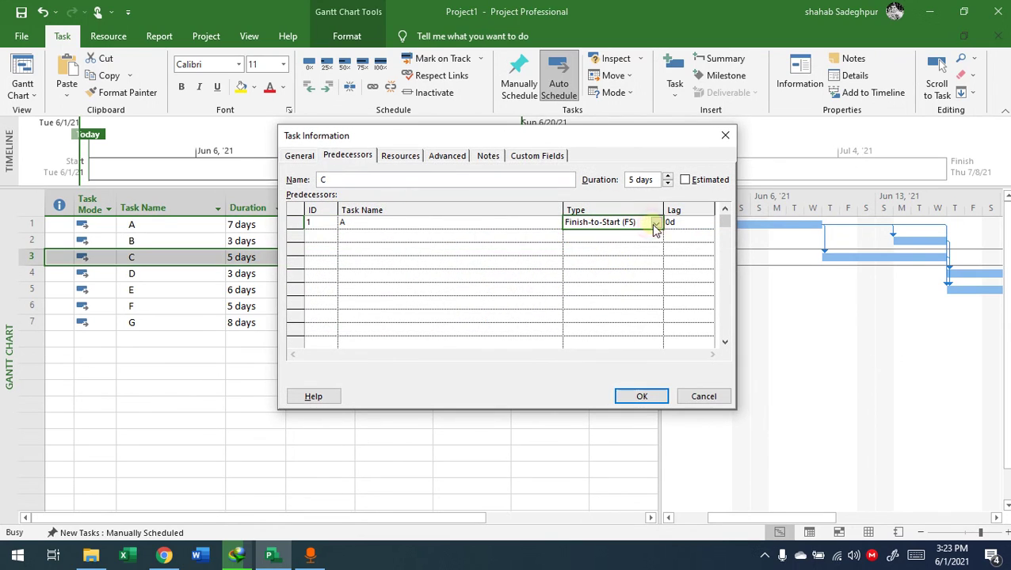
pyautogui.click(655, 223)
pyautogui.click(636, 242)
pyautogui.click(690, 221)
pyautogui.click(710, 220)
pyautogui.click(711, 220)
pyautogui.click(710, 220)
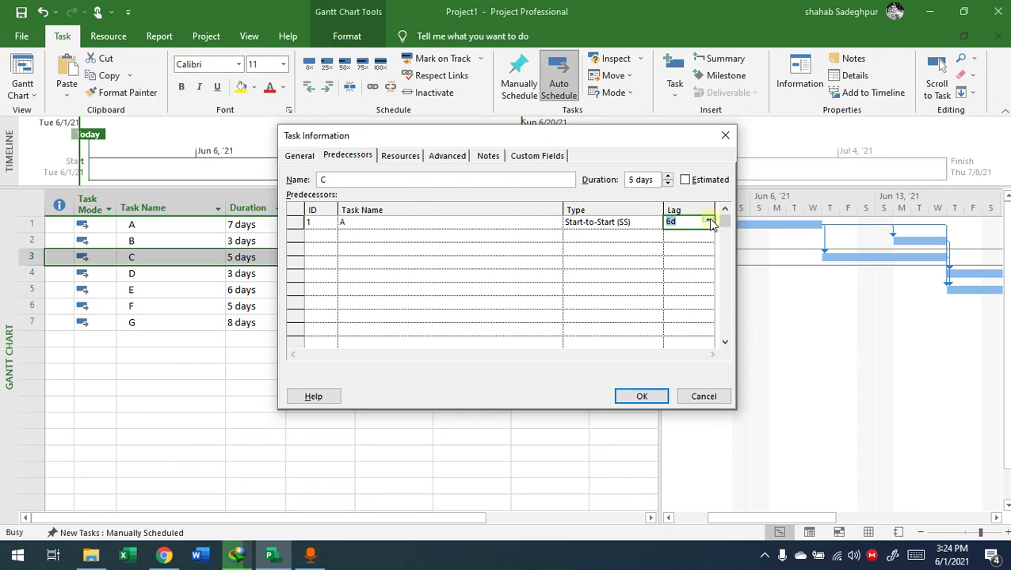
pyautogui.click(640, 396)
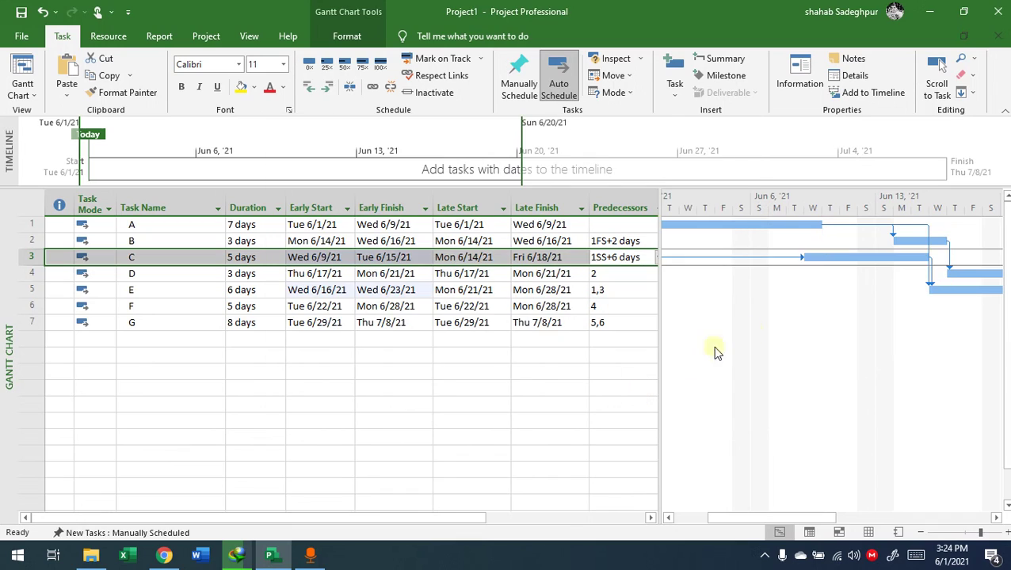
# - Examine the link from task A to task C and the resulting task bars in the Gantt chart
pyautogui.moveTo(817, 516); pyautogui.dragTo(746, 515)
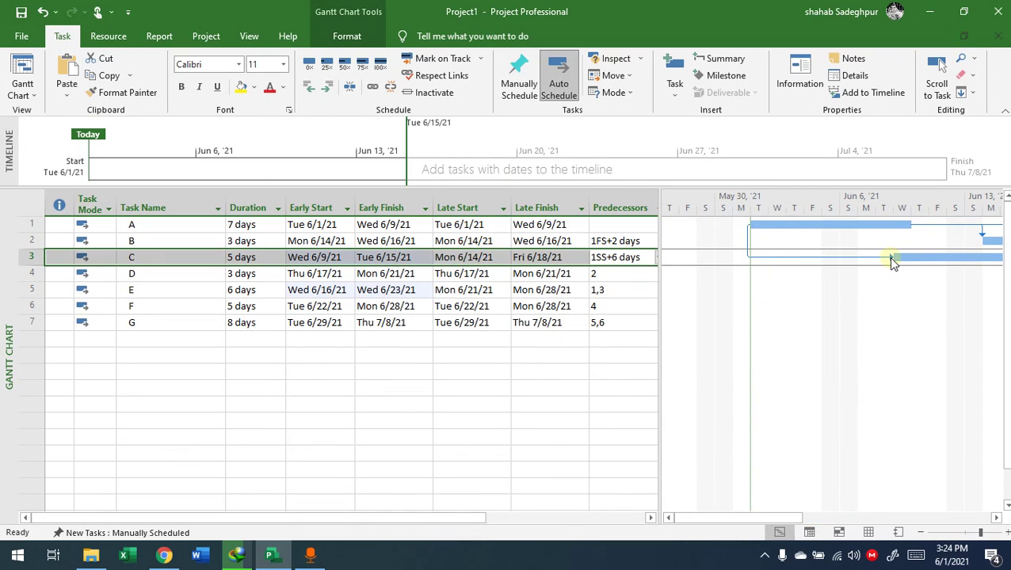
pyautogui.moveTo(736, 516); pyautogui.dragTo(751, 489)
pyautogui.click(600, 354)
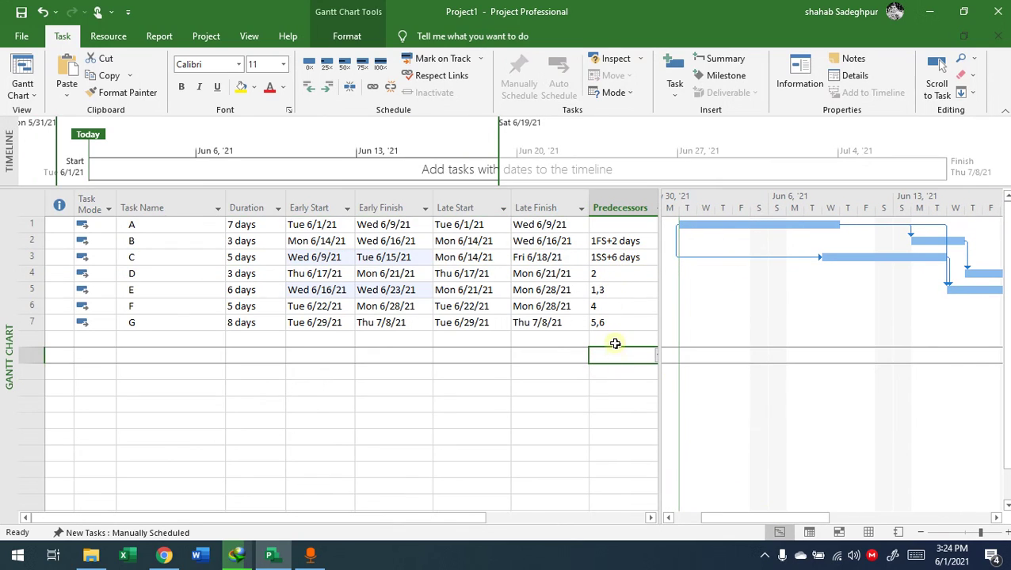
pyautogui.click(451, 391)
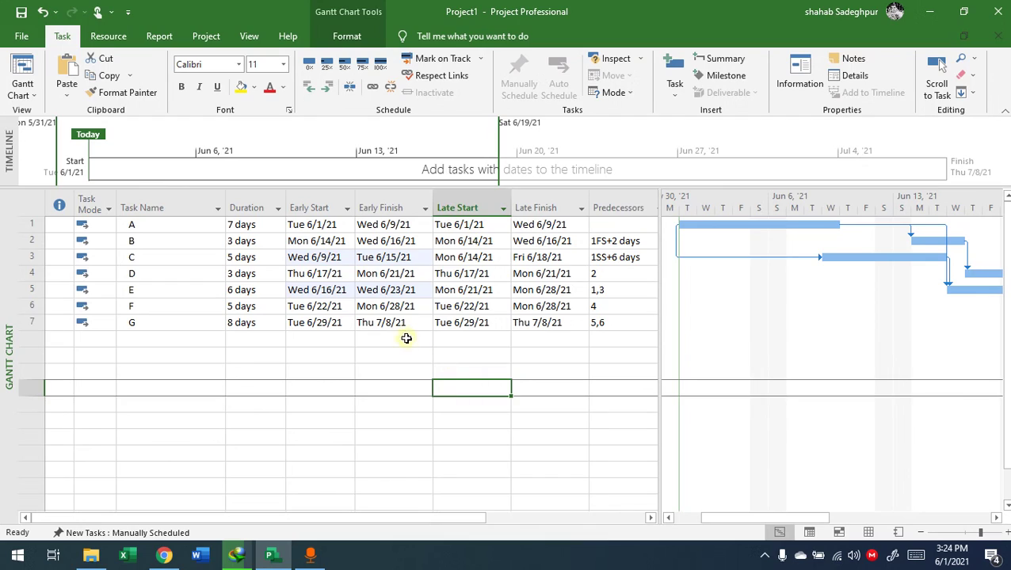
pyautogui.click(317, 226)
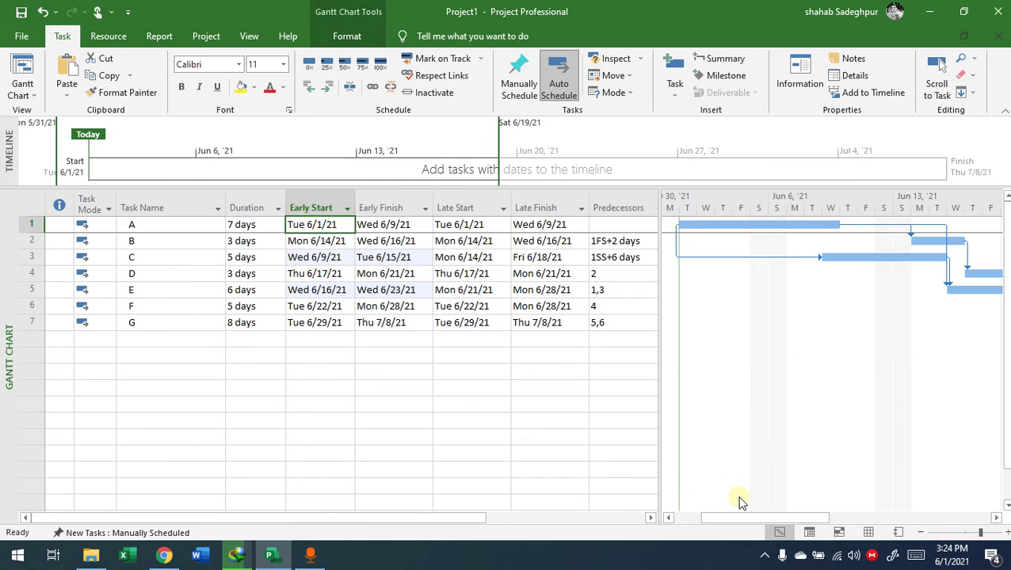
pyautogui.moveTo(746, 520); pyautogui.dragTo(761, 504)
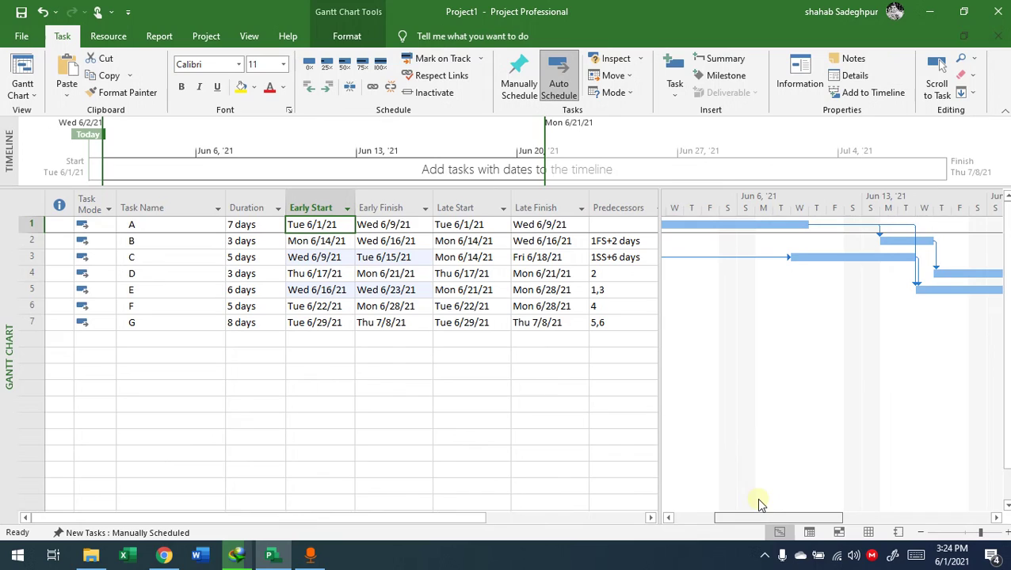
# - Highlight the critical tasks in the Gantt chart
pyautogui.click(344, 37)
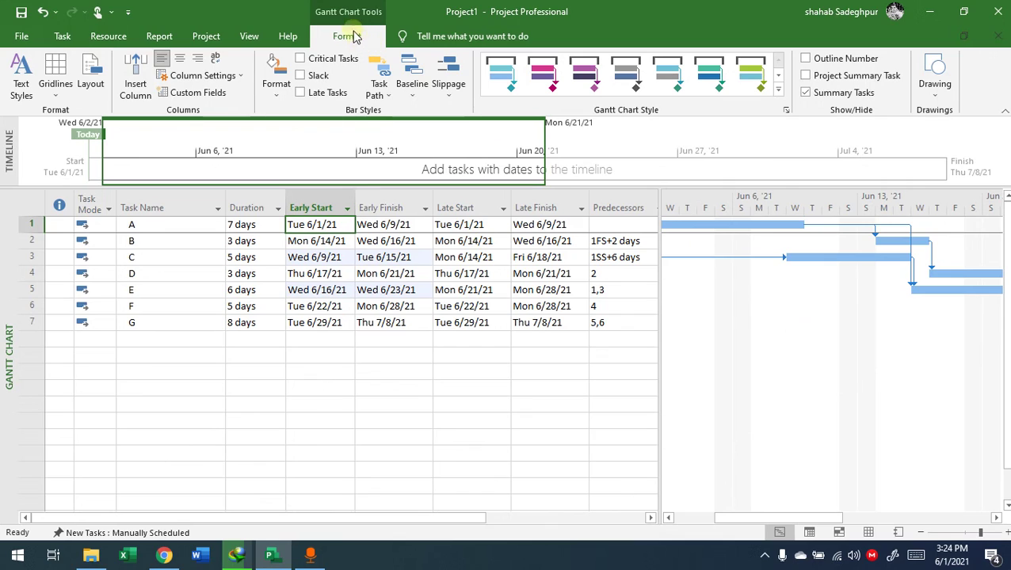
pyautogui.click(301, 60)
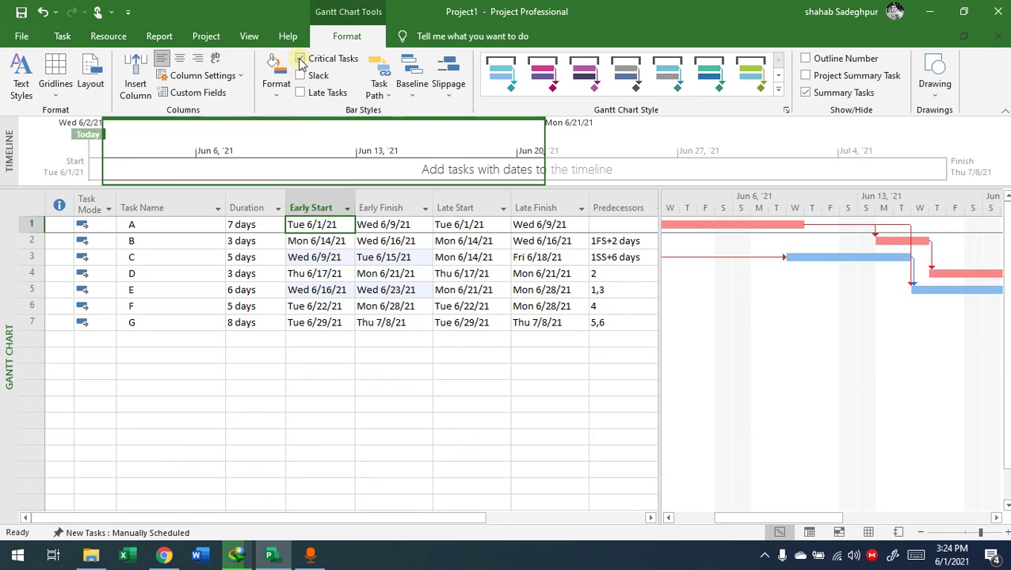
pyautogui.moveTo(749, 517); pyautogui.dragTo(708, 493)
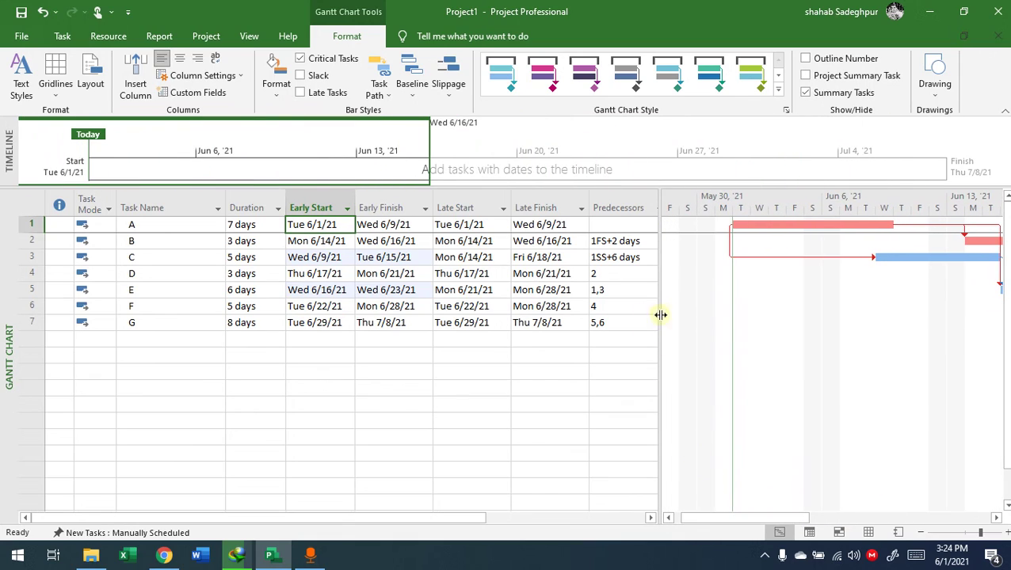
# - Enlarge the table area and insert a Total Slack column before Resource Names
pyautogui.moveTo(662, 310); pyautogui.dragTo(804, 307)
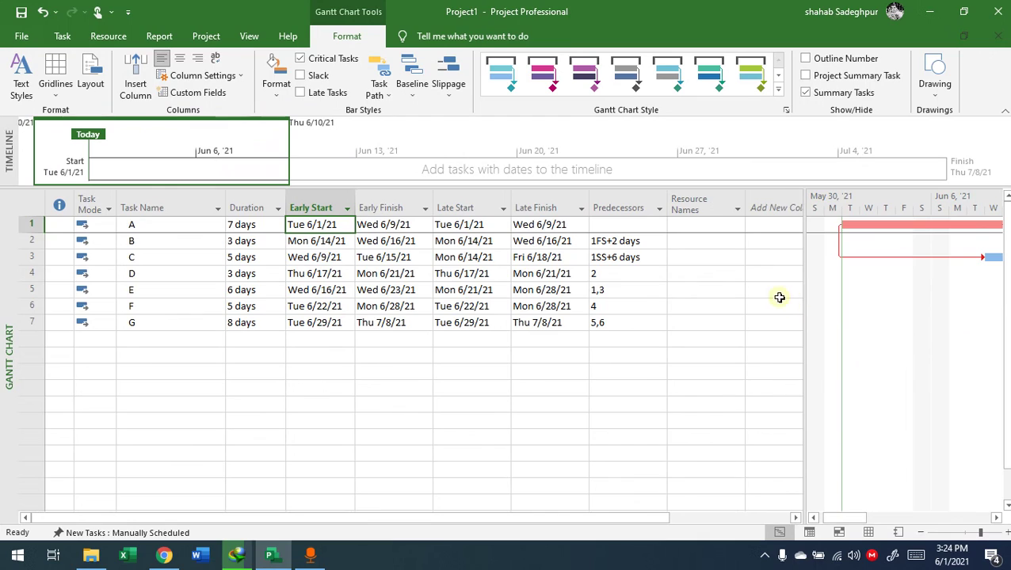
pyautogui.click(696, 206)
pyautogui.rightClick(696, 206)
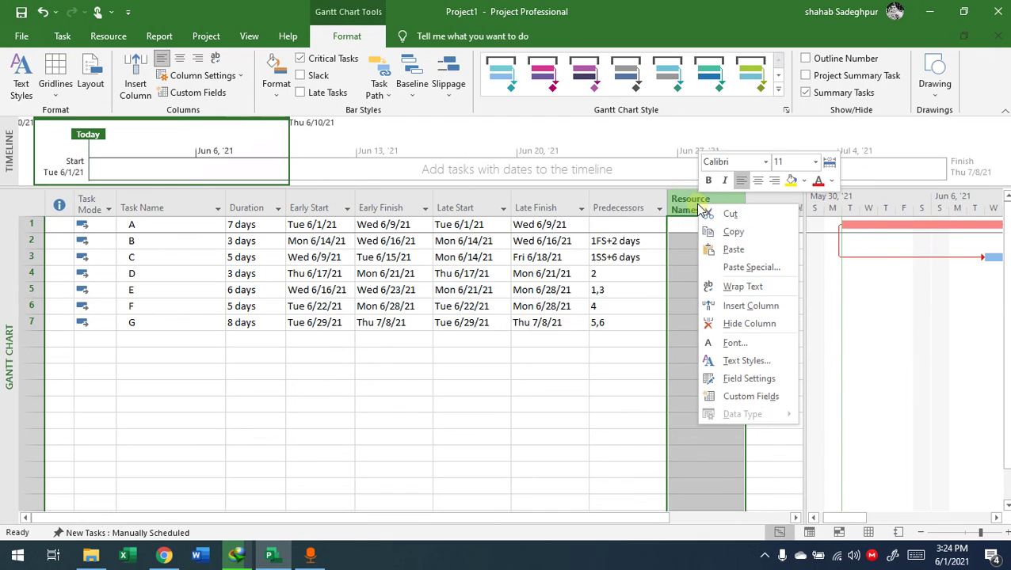
pyautogui.click(742, 307)
pyautogui.write('total Slack')
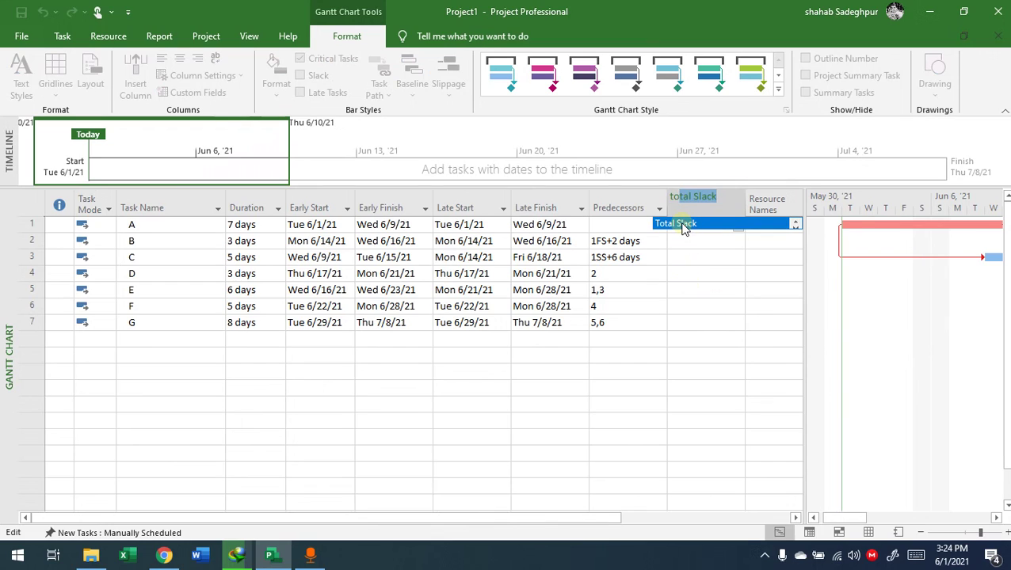
pyautogui.click(683, 225)
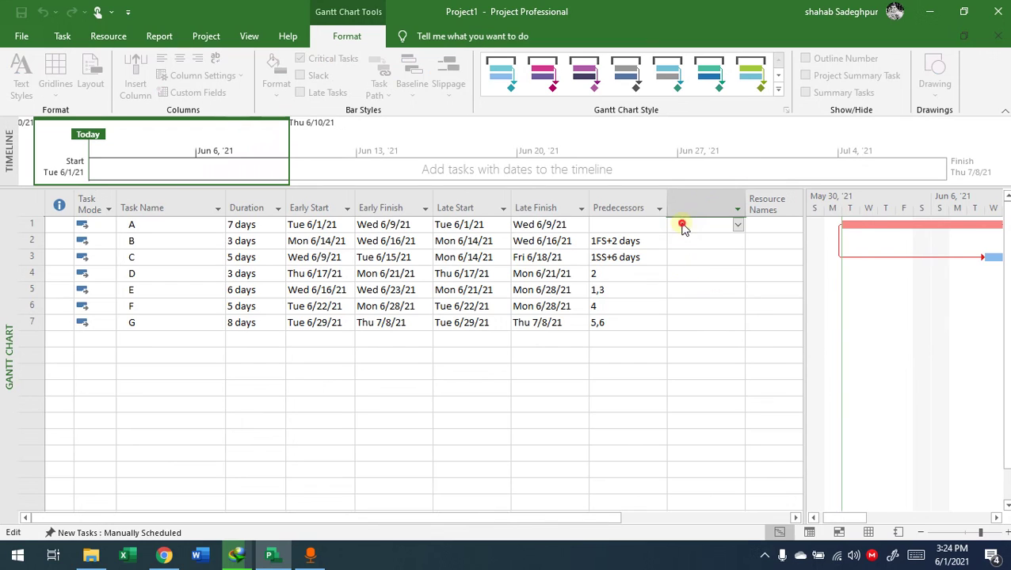
# - Insert a Free Slack column between Total Slack and Resource Names
pyautogui.rightClick(765, 205)
pyautogui.click(785, 305)
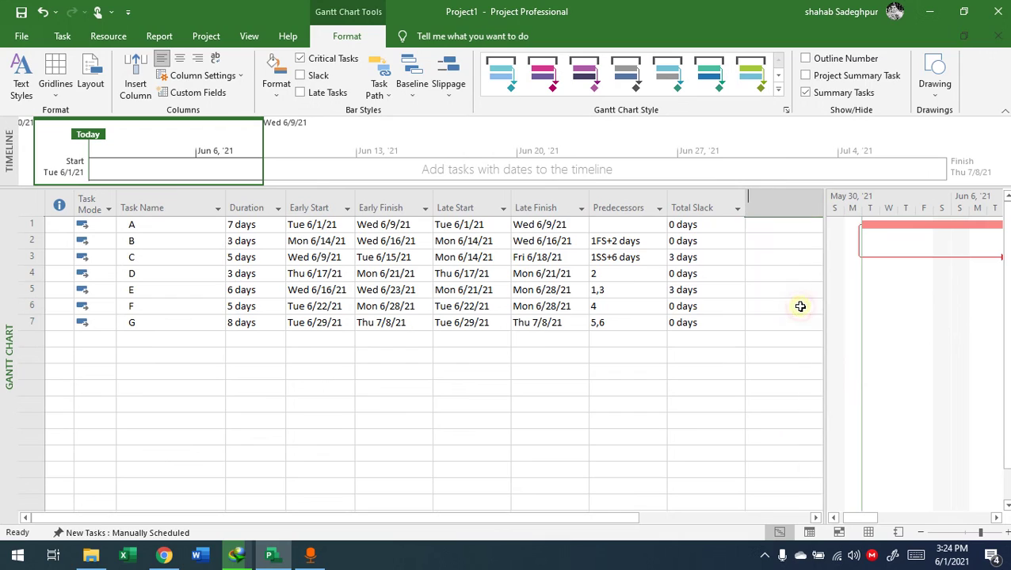
pyautogui.write('free Slack')
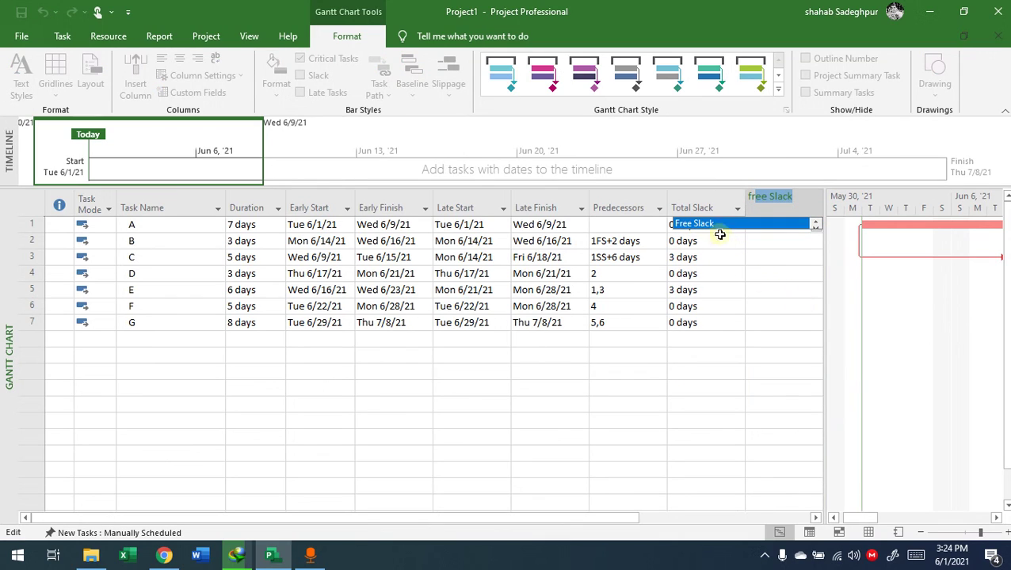
pyautogui.click(700, 224)
pyautogui.moveTo(611, 518); pyautogui.dragTo(689, 519)
pyautogui.rightClick(802, 198)
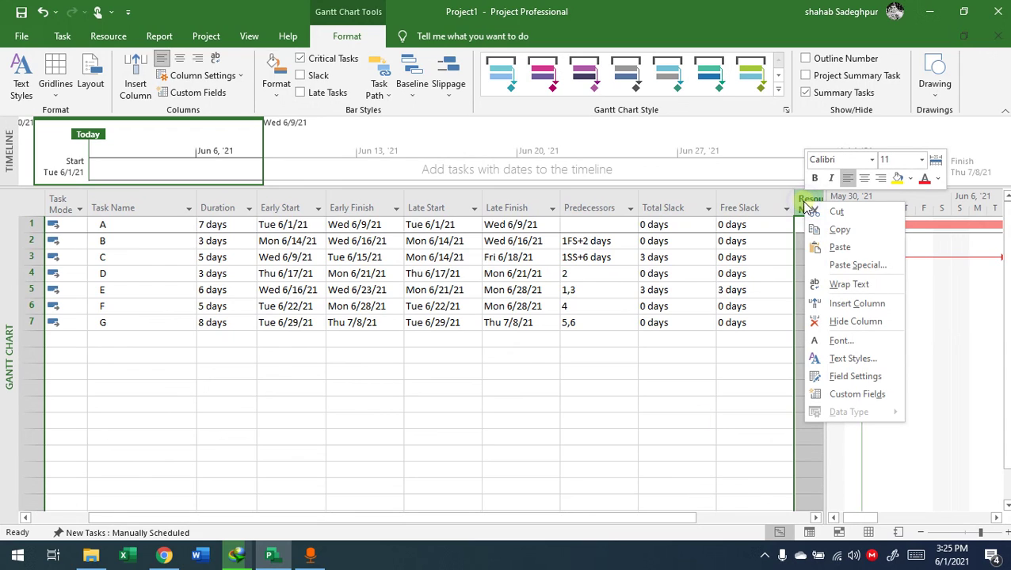
pyautogui.click(830, 304)
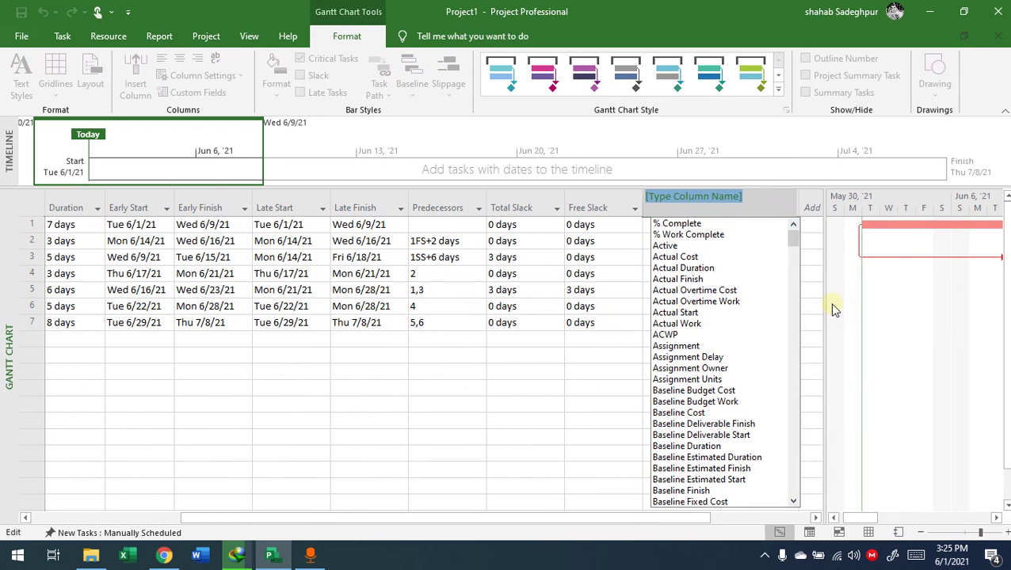
pyautogui.write('in')
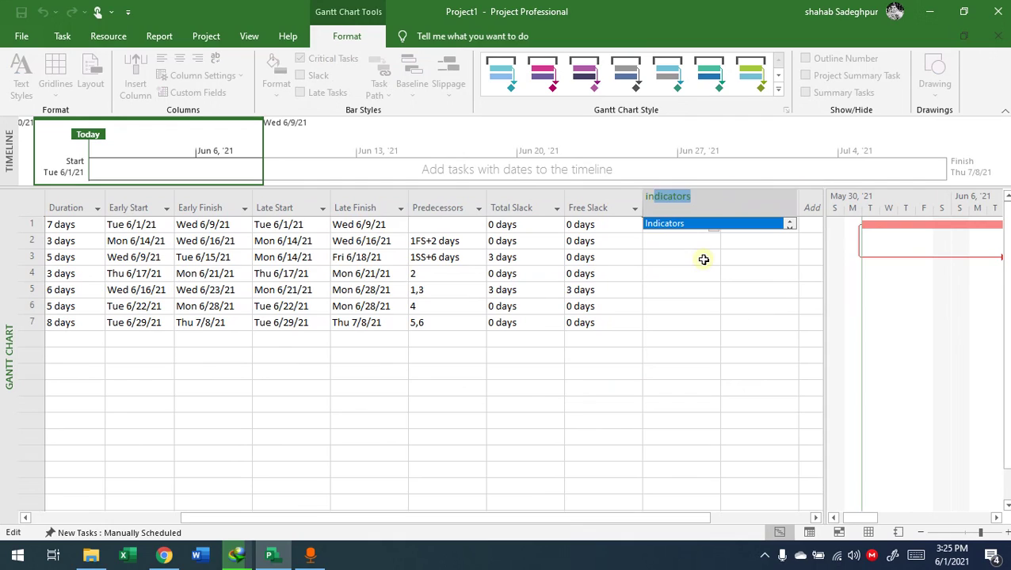
pyautogui.press('BackSpace')
pyautogui.write('sla')
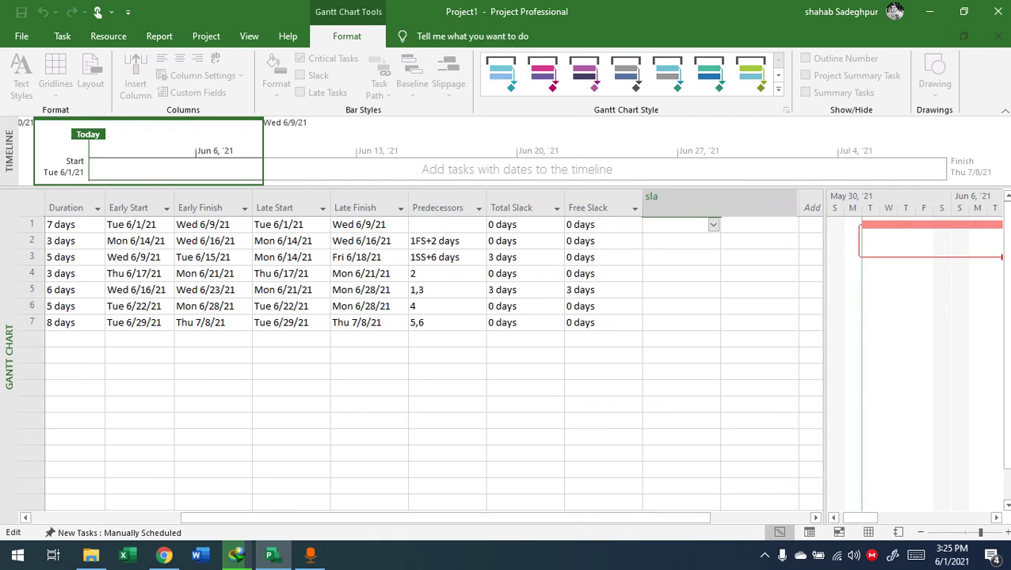
pyautogui.write('F')
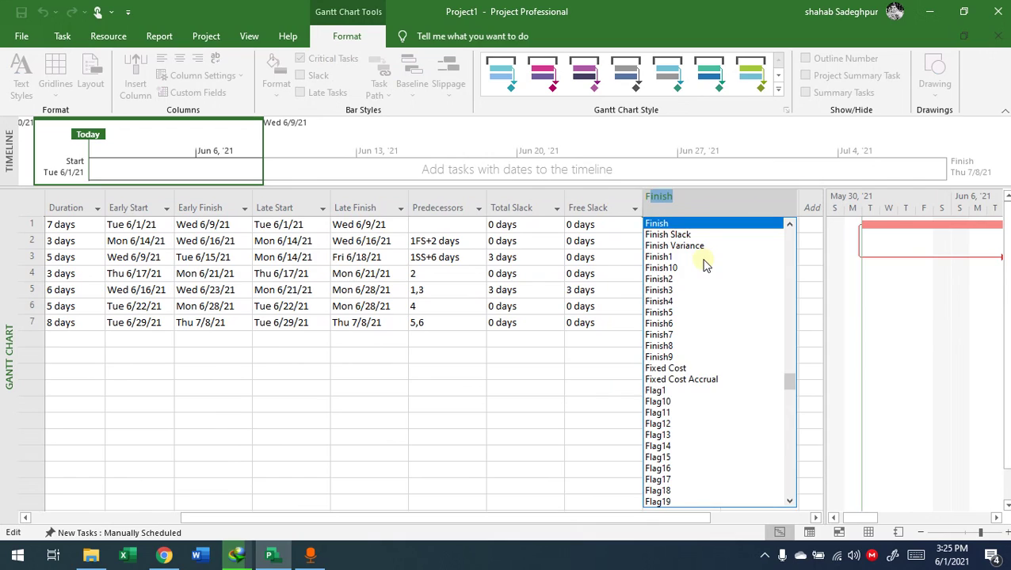
pyautogui.press('BackSpace')
pyautogui.write('I')
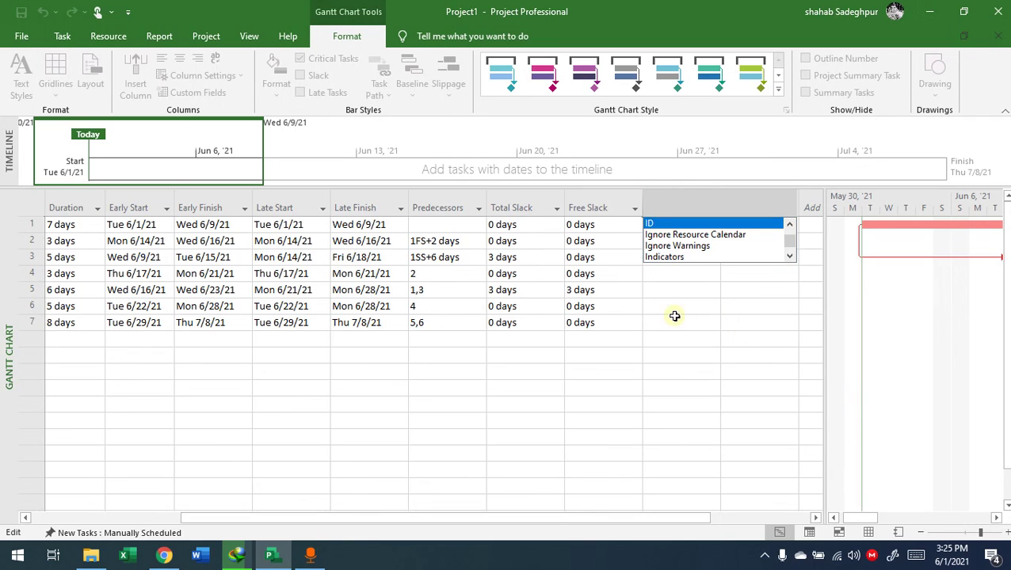
pyautogui.press('Escape')
pyautogui.click(677, 377)
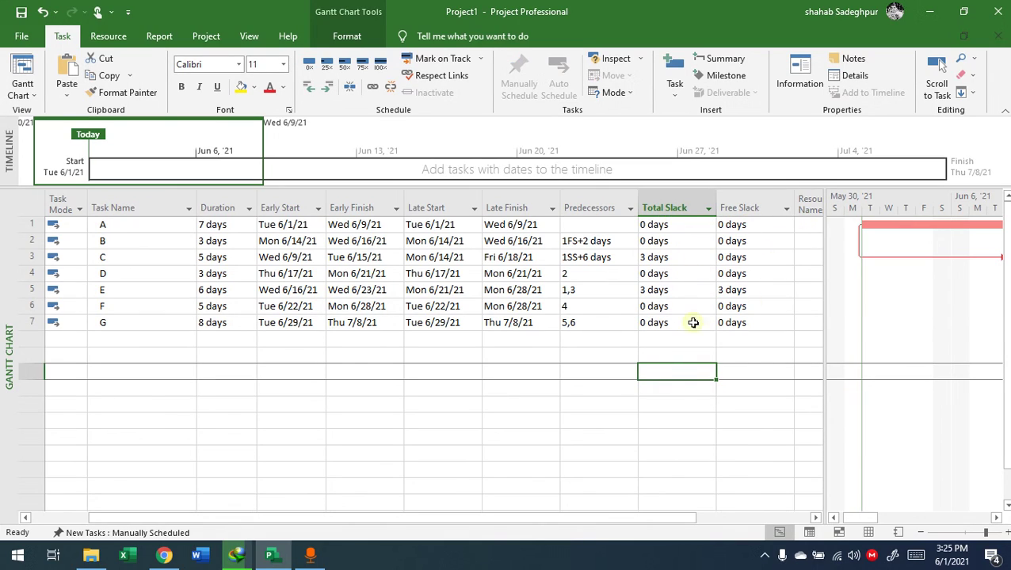
# - Narrow the Task Name column and enlarge the Gantt chart area up to the Free Slack column
pyautogui.click(672, 519)
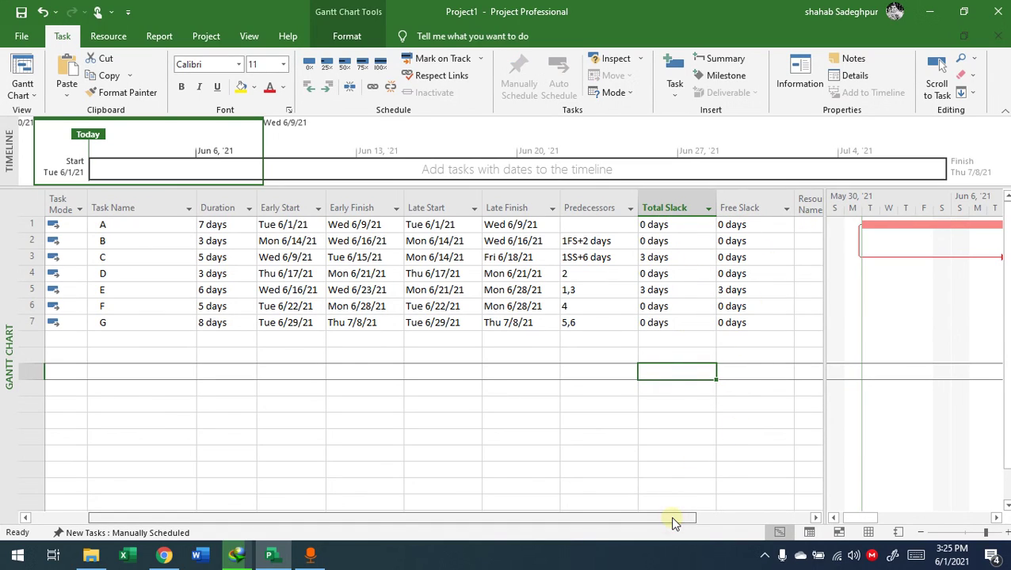
pyautogui.moveTo(197, 196); pyautogui.dragTo(152, 197)
pyautogui.moveTo(591, 517); pyautogui.dragTo(768, 523)
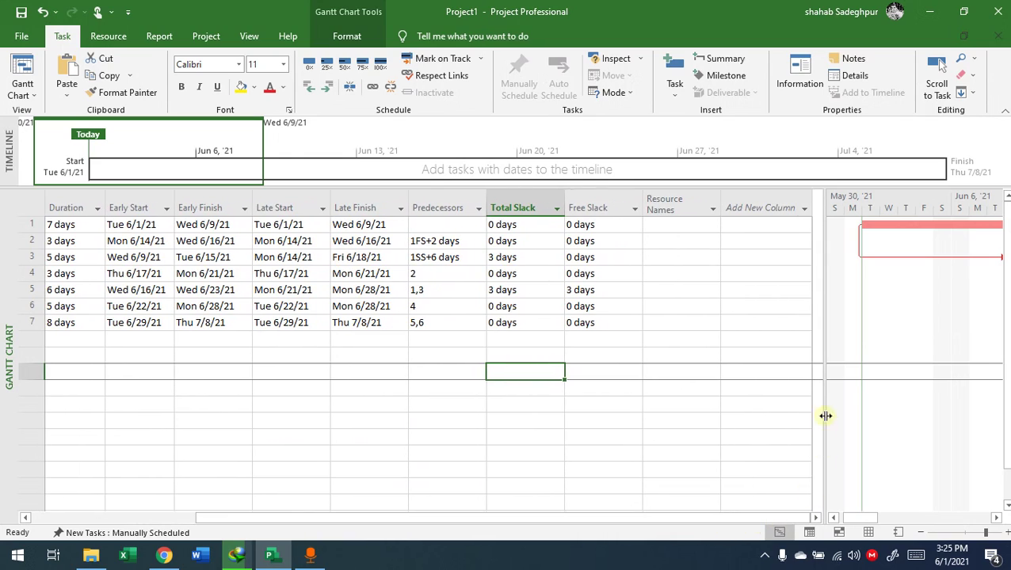
pyautogui.moveTo(826, 324); pyautogui.dragTo(678, 305)
pyautogui.moveTo(756, 520); pyautogui.dragTo(876, 521)
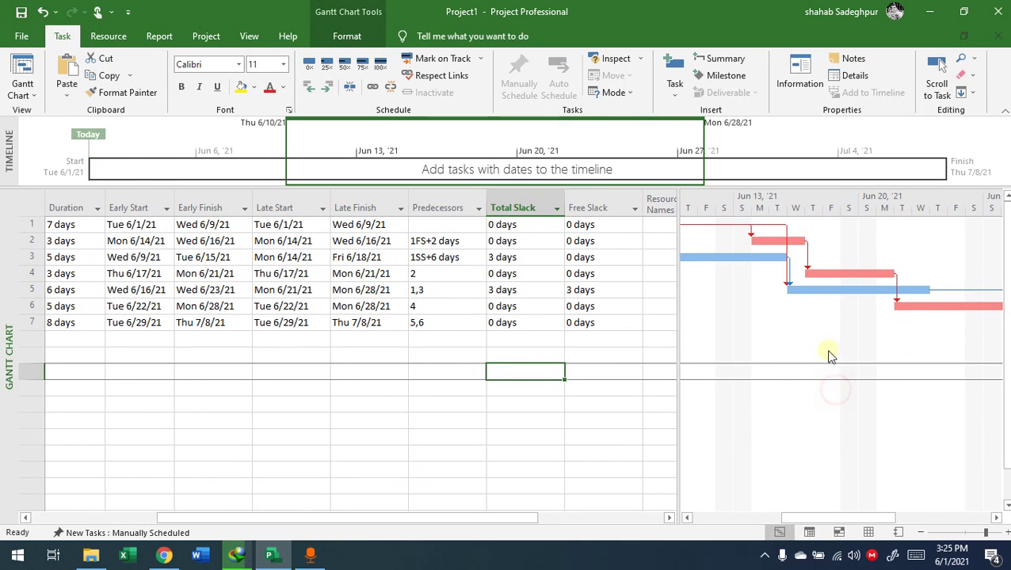
pyautogui.moveTo(679, 274); pyautogui.dragTo(636, 274)
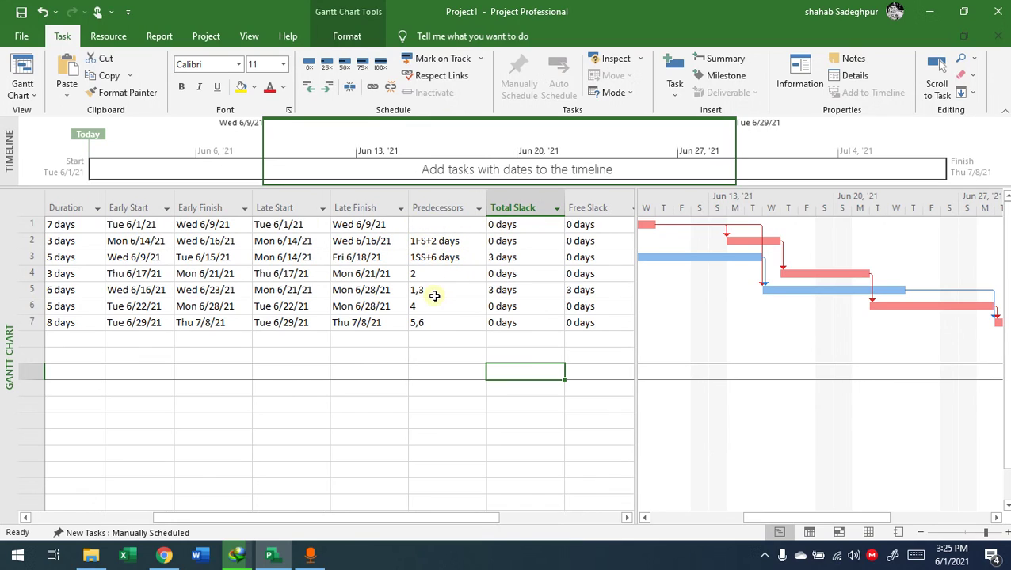
# - Examine the Early Start, Early Finish, Late Start and Late Finish dates of the tasks
pyautogui.moveTo(162, 210); pyautogui.dragTo(335, 219)
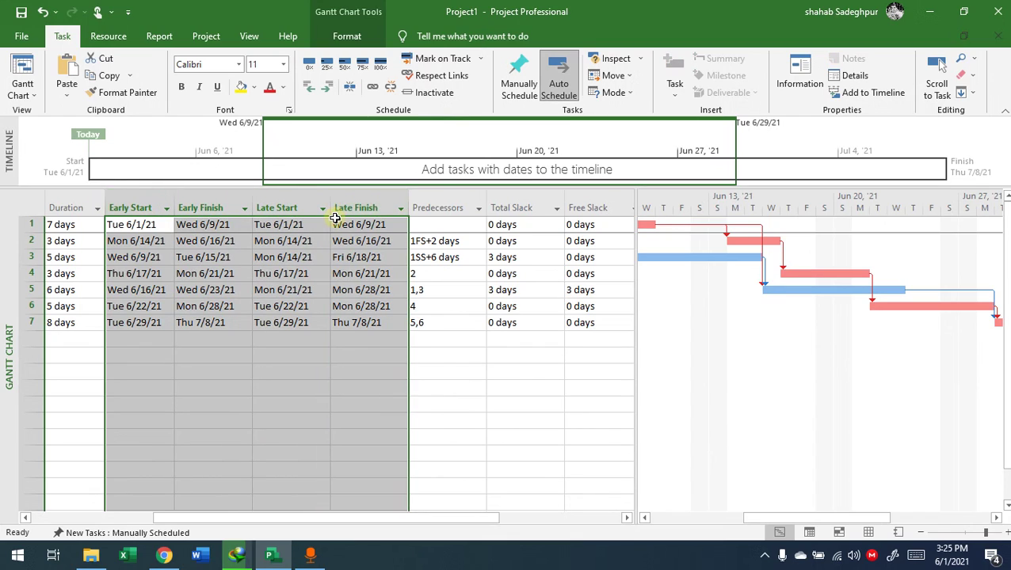
pyautogui.click(428, 450)
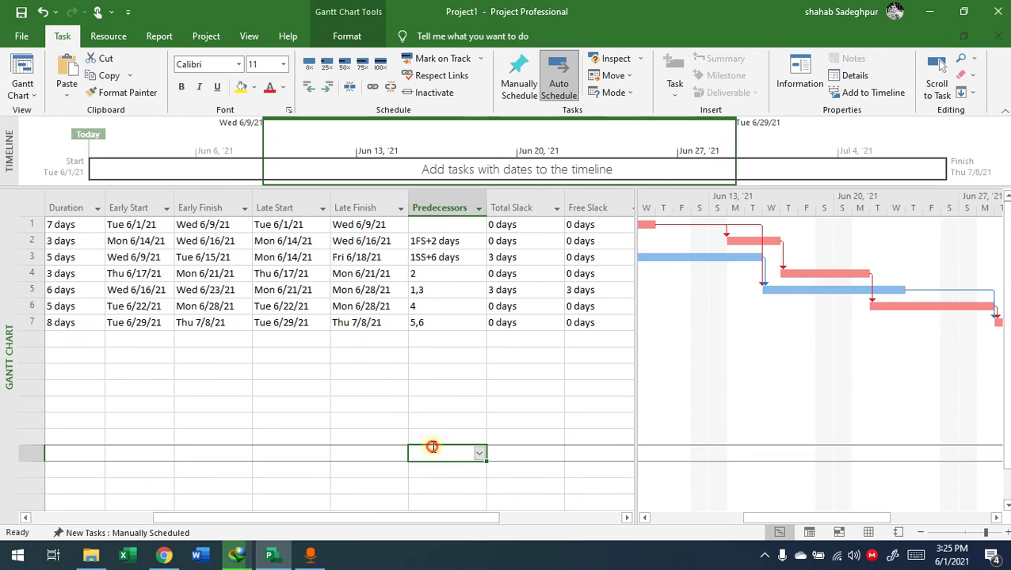
pyautogui.click(143, 206)
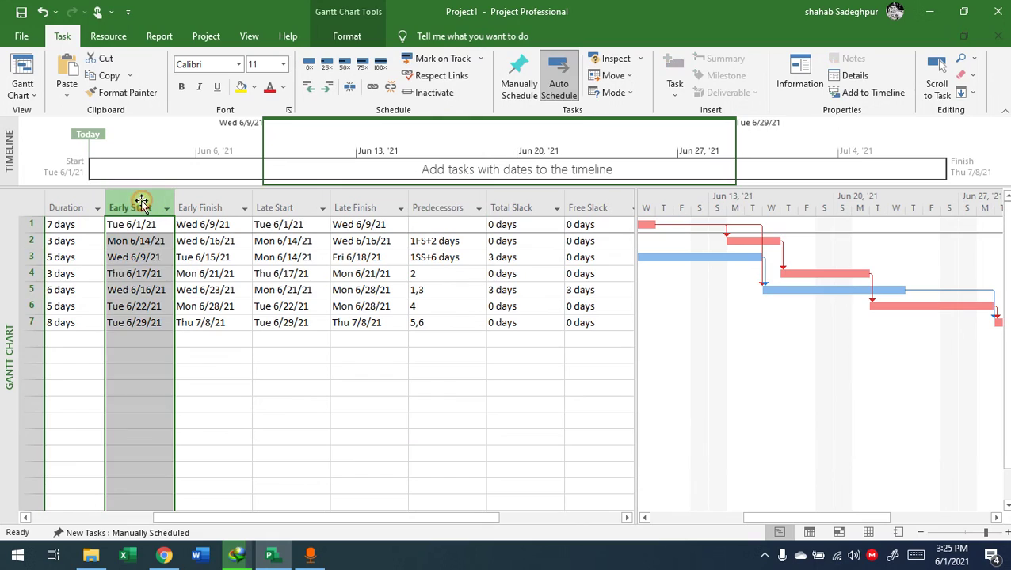
pyautogui.click(204, 207)
pyautogui.click(304, 205)
pyautogui.click(361, 205)
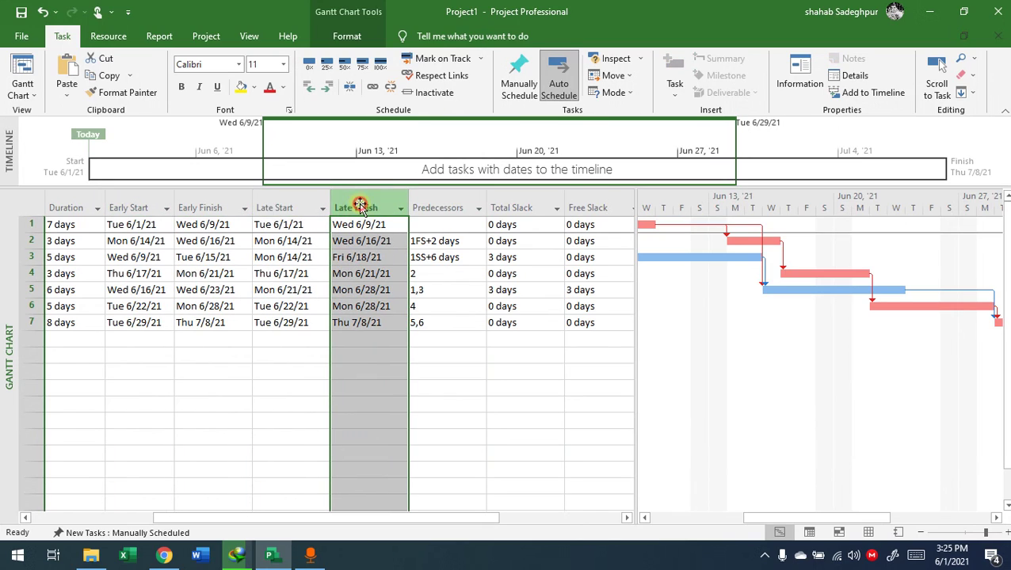
pyautogui.click(125, 225)
pyautogui.click(141, 240)
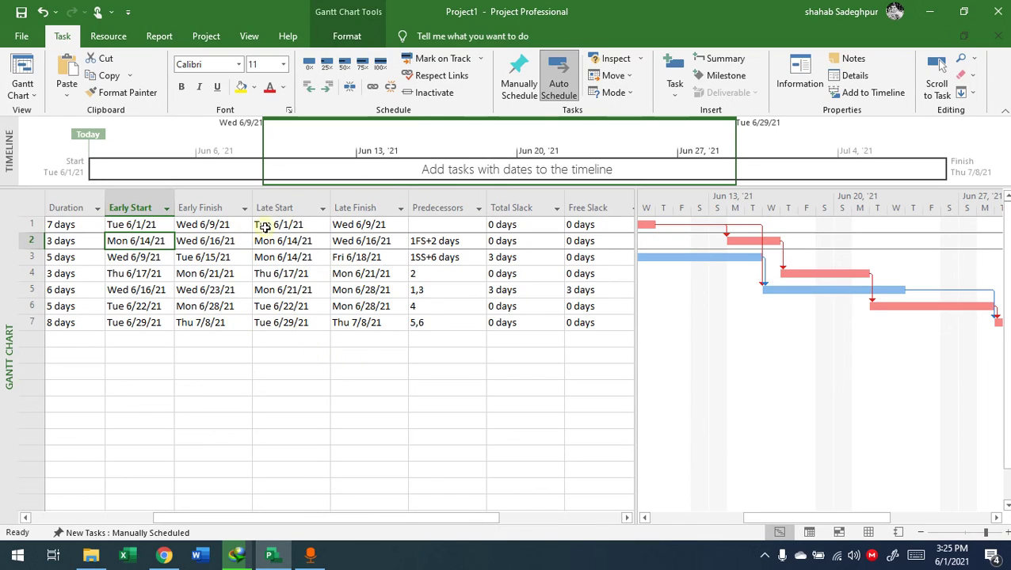
pyautogui.click(440, 390)
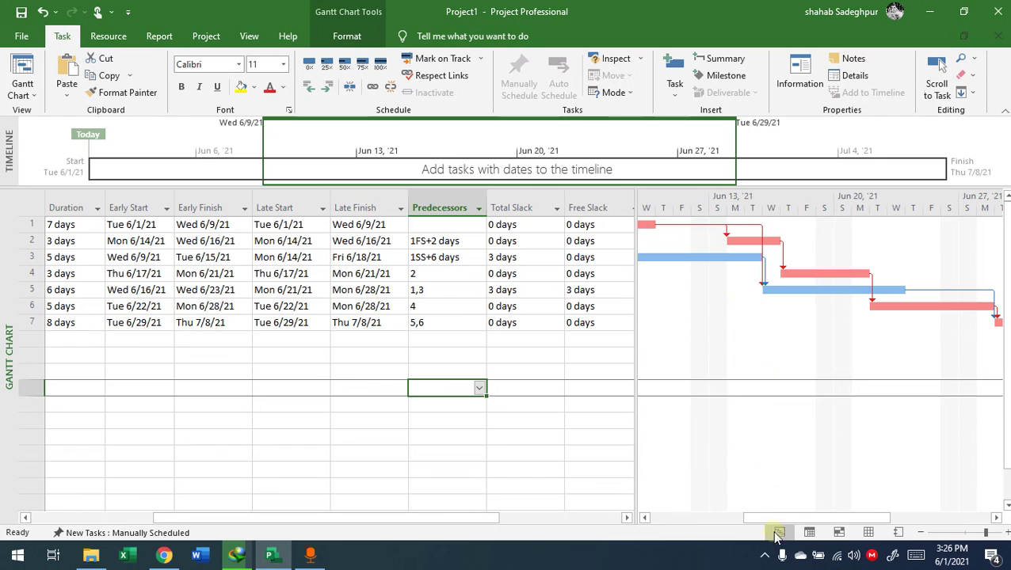
# - In the Gantt chart's bar styles, remove the Resource Names text from the right side of the Task bars
pyautogui.moveTo(772, 519); pyautogui.dragTo(699, 519)
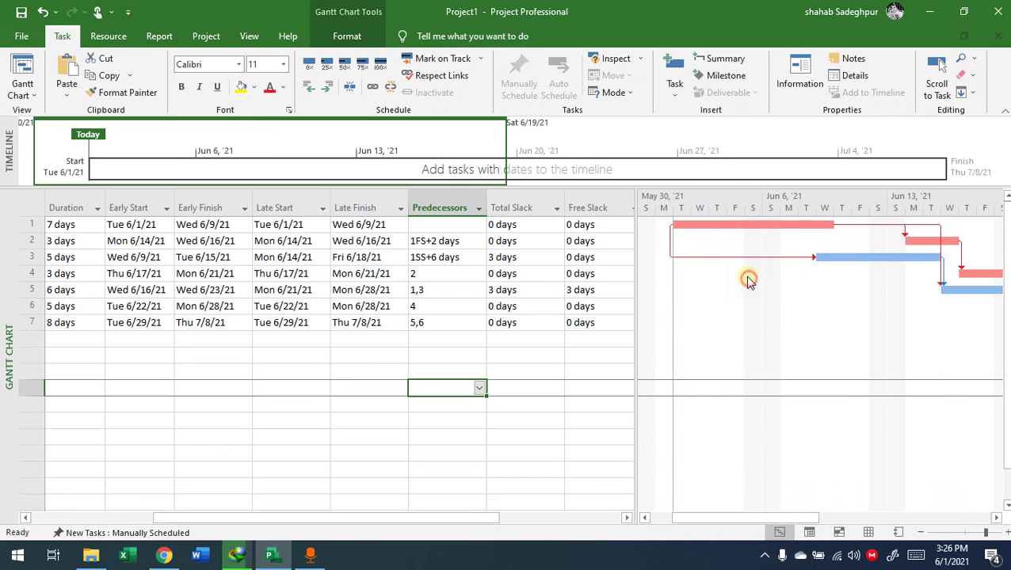
pyautogui.click(831, 300)
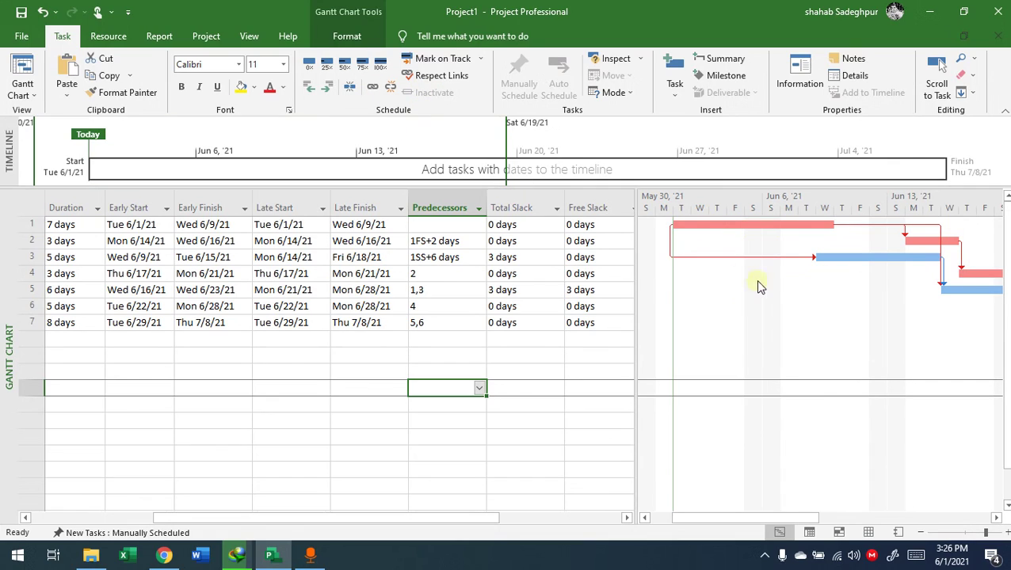
pyautogui.rightClick(753, 286)
pyautogui.click(795, 309)
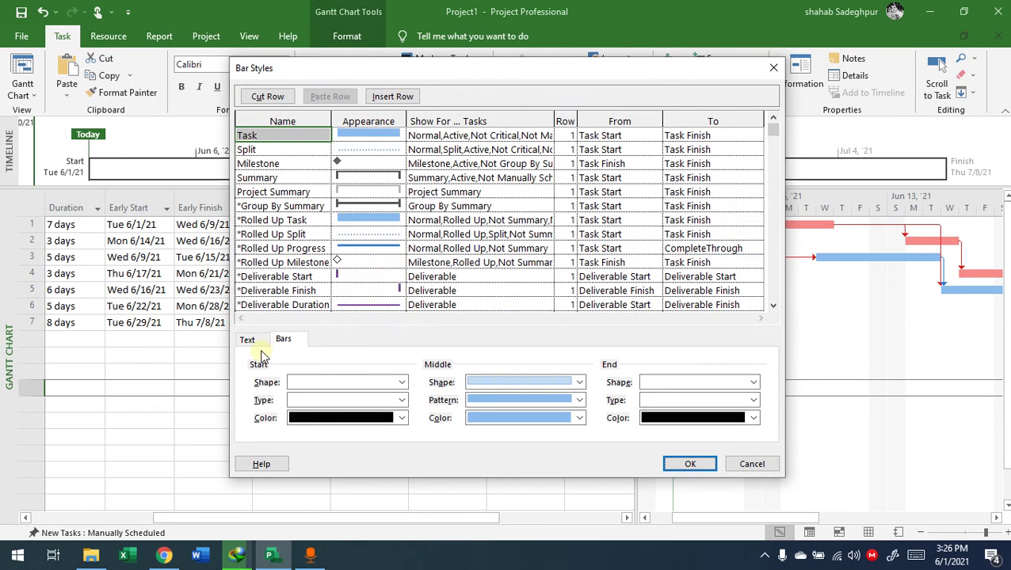
pyautogui.click(247, 339)
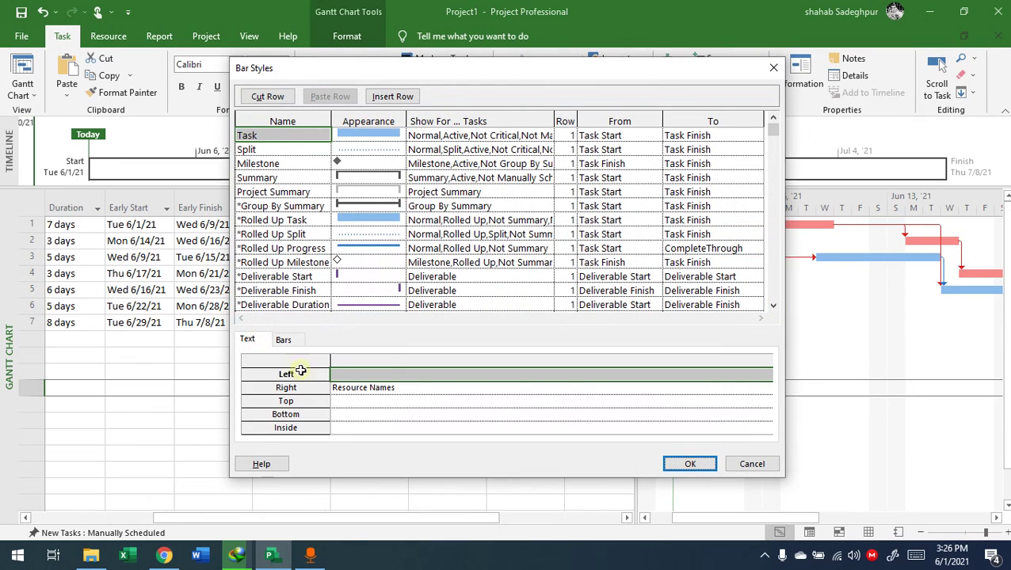
pyautogui.click(386, 392)
pyautogui.hotkey('ctrl', 'a')
pyautogui.press('BackSpace')
# - Show the task Name above the Task bars and apply the bar style
pyautogui.click(353, 403)
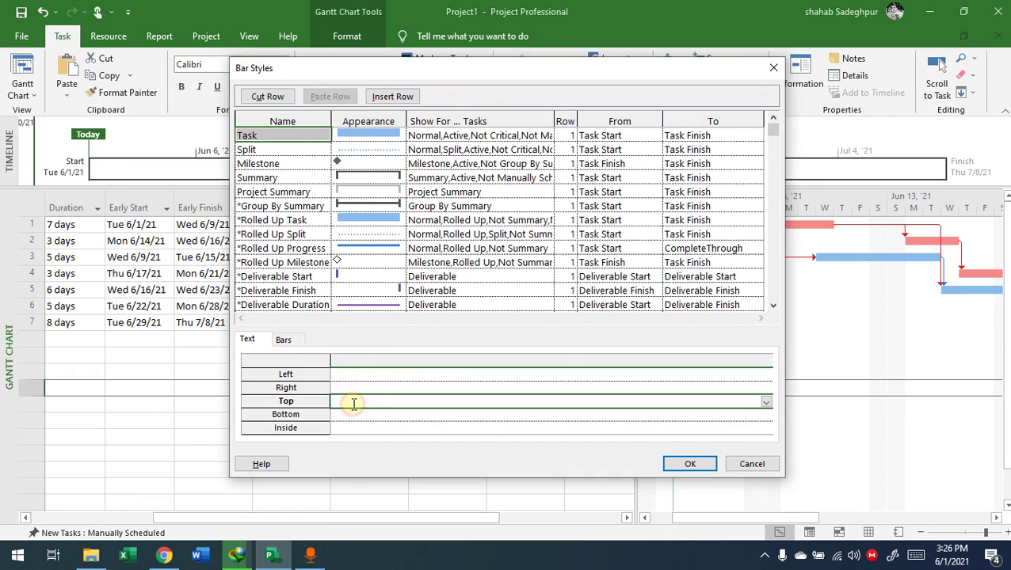
pyautogui.press('Return')
pyautogui.click(369, 403)
pyautogui.click(706, 463)
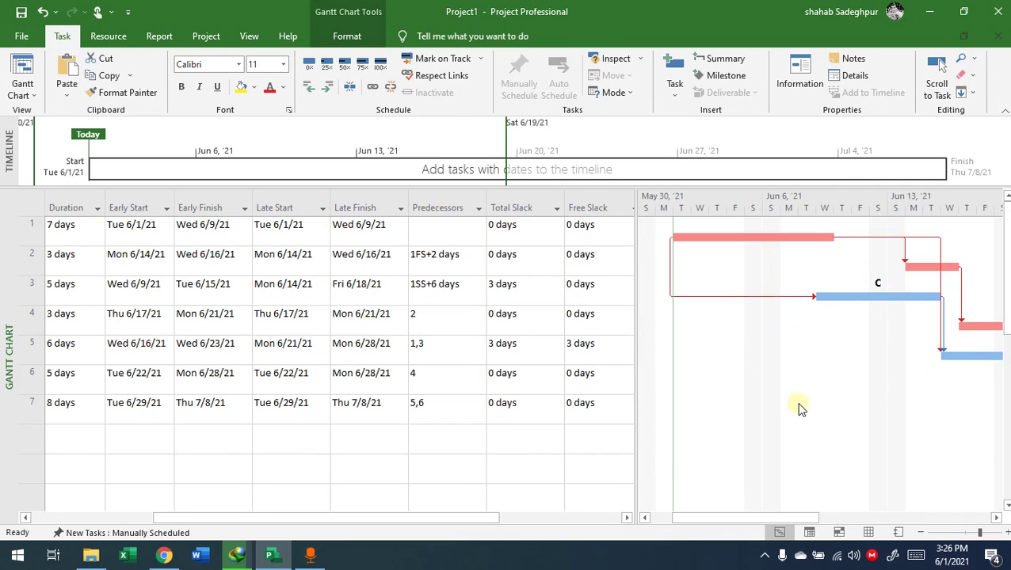
# - In the bar styles, clear the text on the right side of the Critical bars
pyautogui.moveTo(787, 516); pyautogui.dragTo(756, 511)
pyautogui.click(769, 237)
pyautogui.rightClick(717, 275)
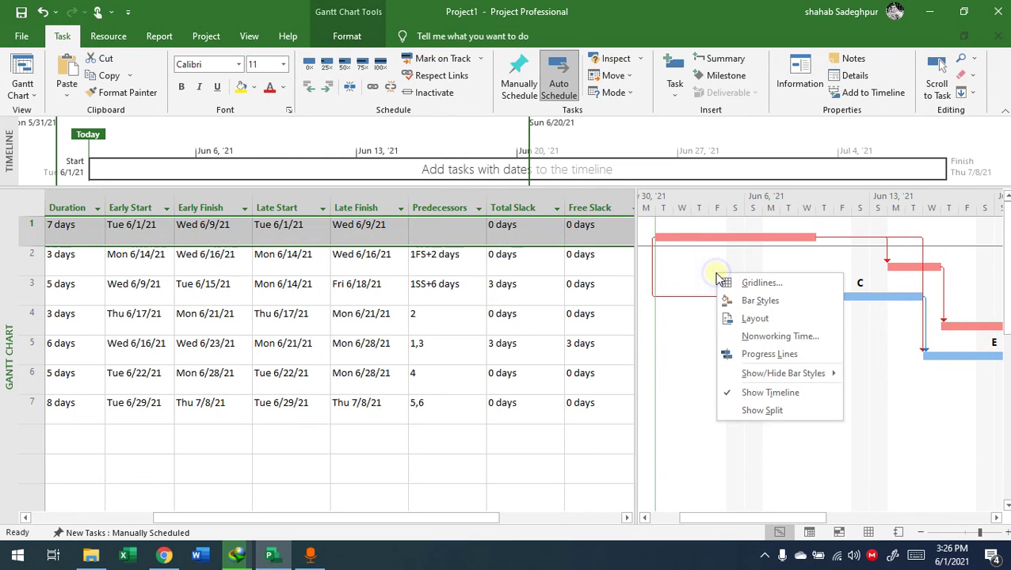
pyautogui.click(745, 303)
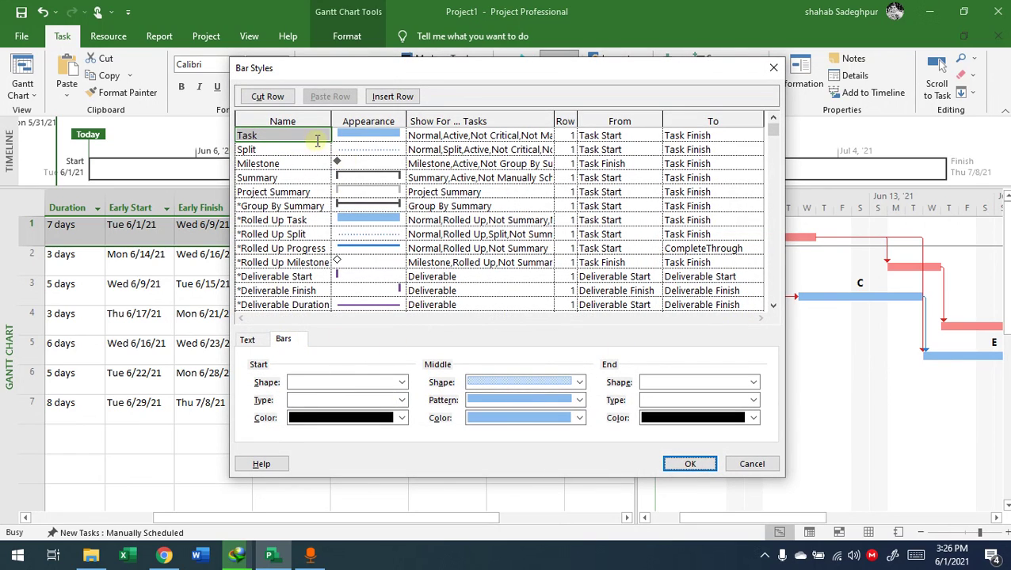
pyautogui.moveTo(777, 135); pyautogui.dragTo(777, 152)
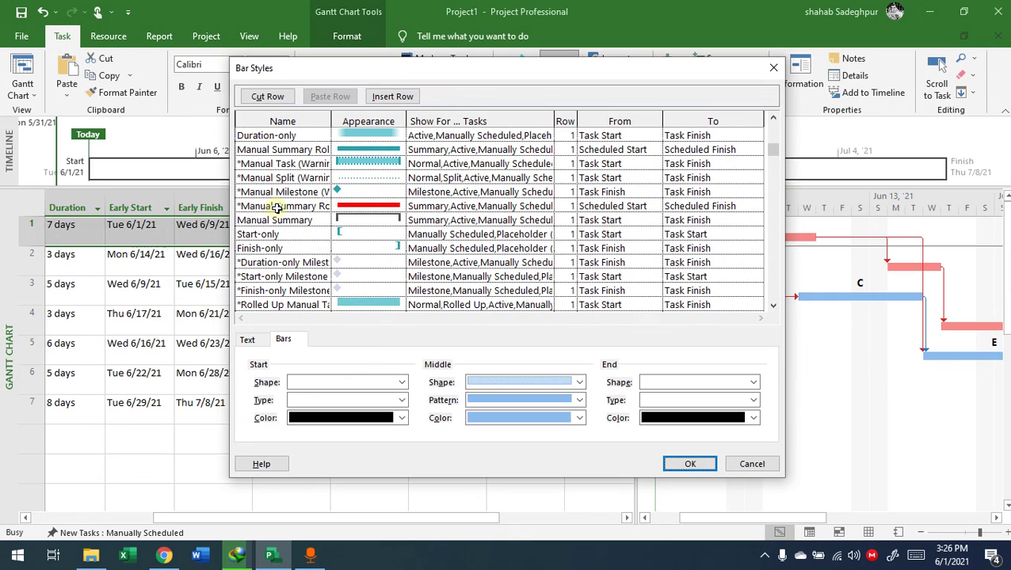
pyautogui.moveTo(777, 157)
pyautogui.mouseDown()
pyautogui.moveTo(774, 188)
pyautogui.moveTo(774, 156)
pyautogui.mouseUp()
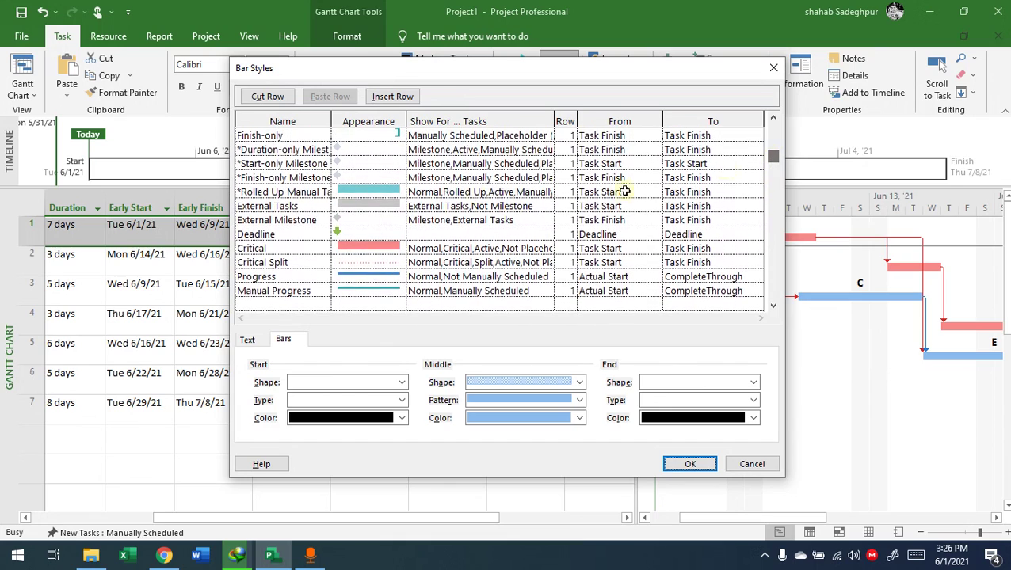
pyautogui.click(278, 248)
pyautogui.click(252, 340)
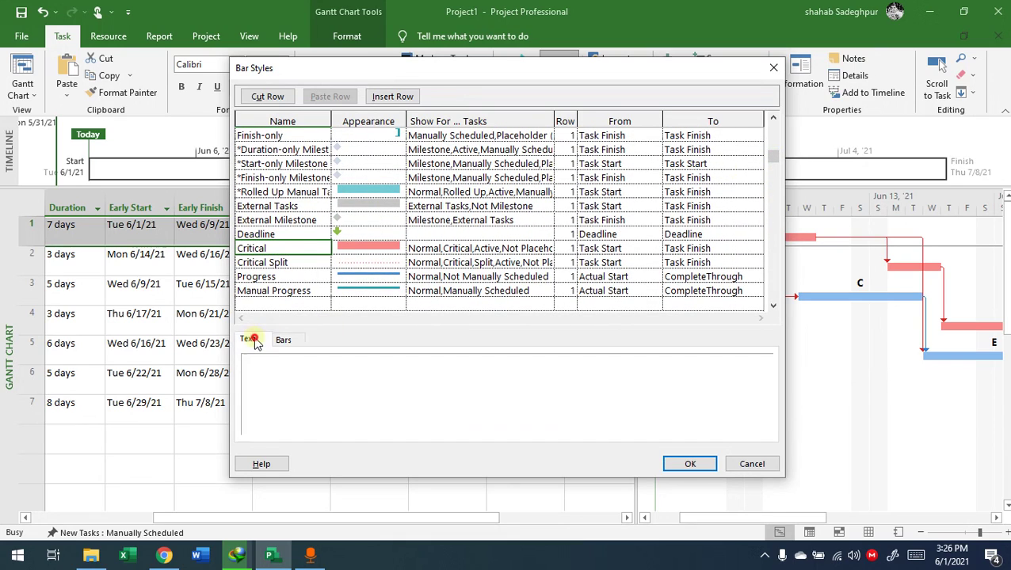
pyautogui.click(394, 388)
pyautogui.press('Delete')
# - Set the top text of the Critical bars to Name and apply the bar style
pyautogui.click(343, 410)
pyautogui.click(342, 403)
pyautogui.write('Name')
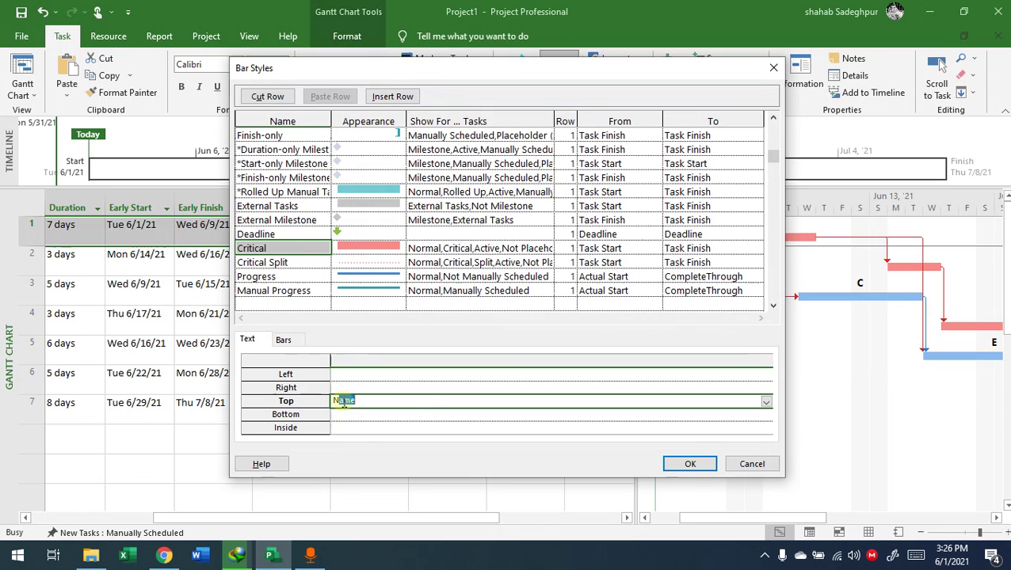
pyautogui.click(687, 464)
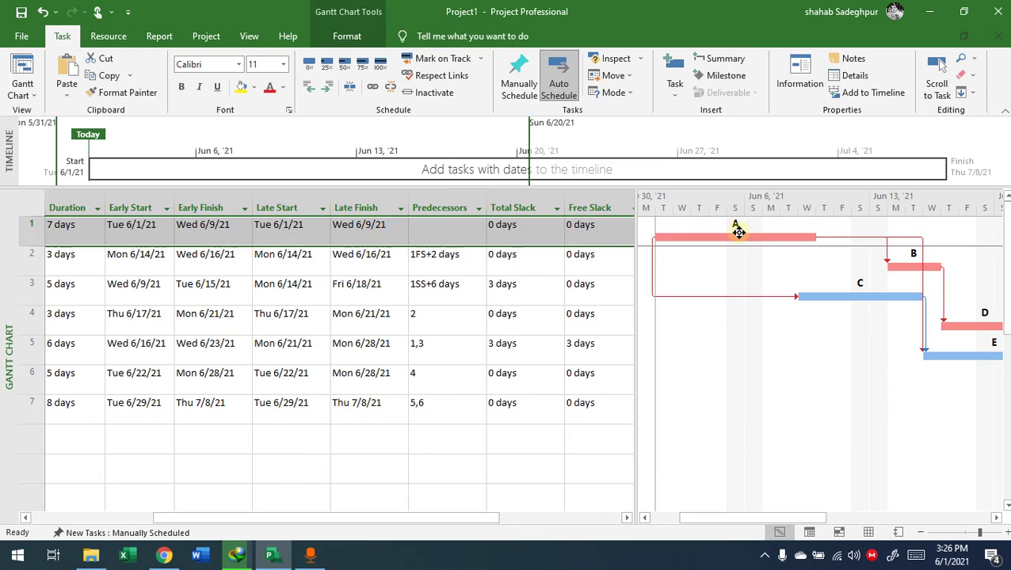
pyautogui.moveTo(824, 517); pyautogui.dragTo(797, 516)
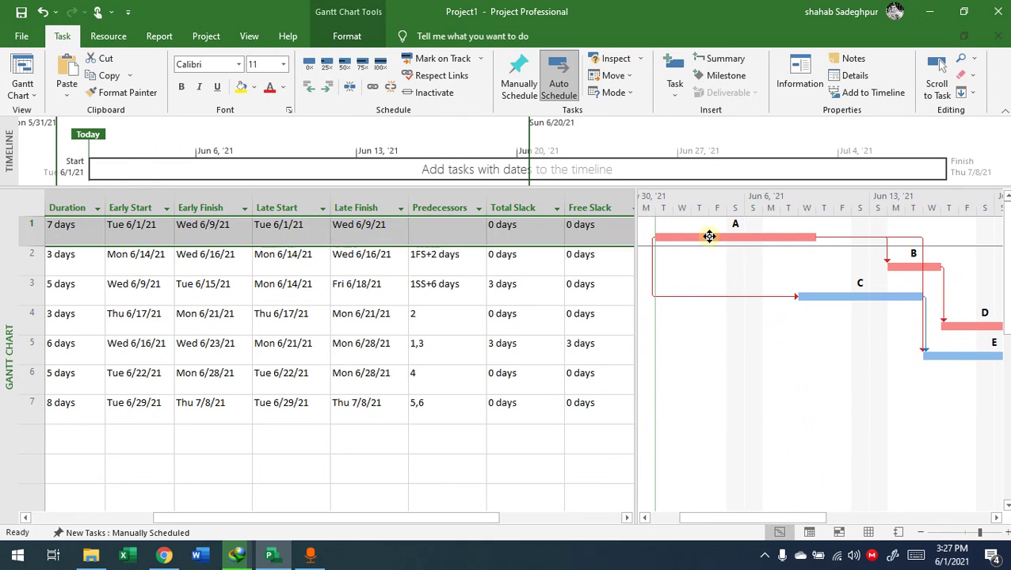
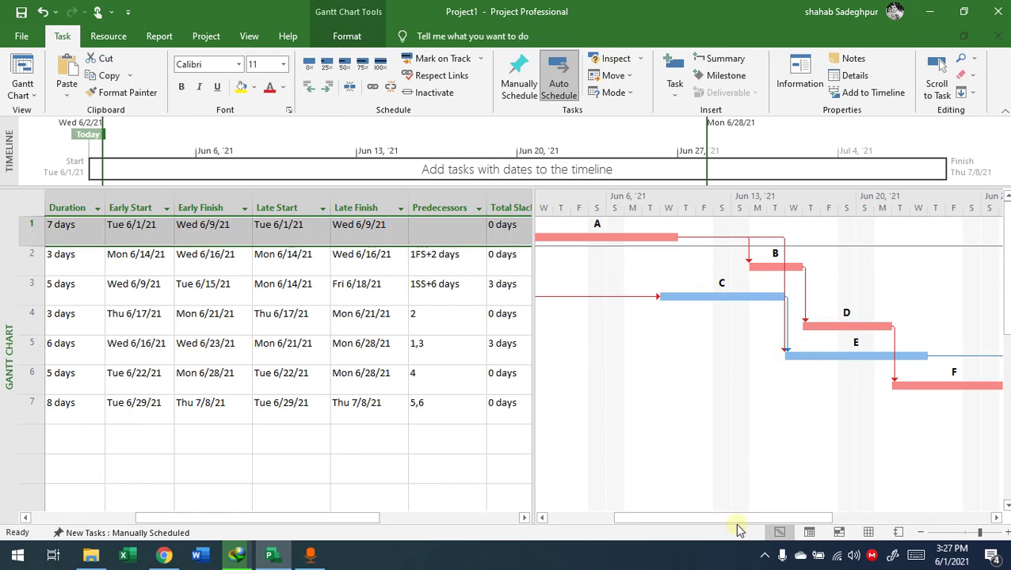
pyautogui.moveTo(733, 511); pyautogui.dragTo(688, 510)
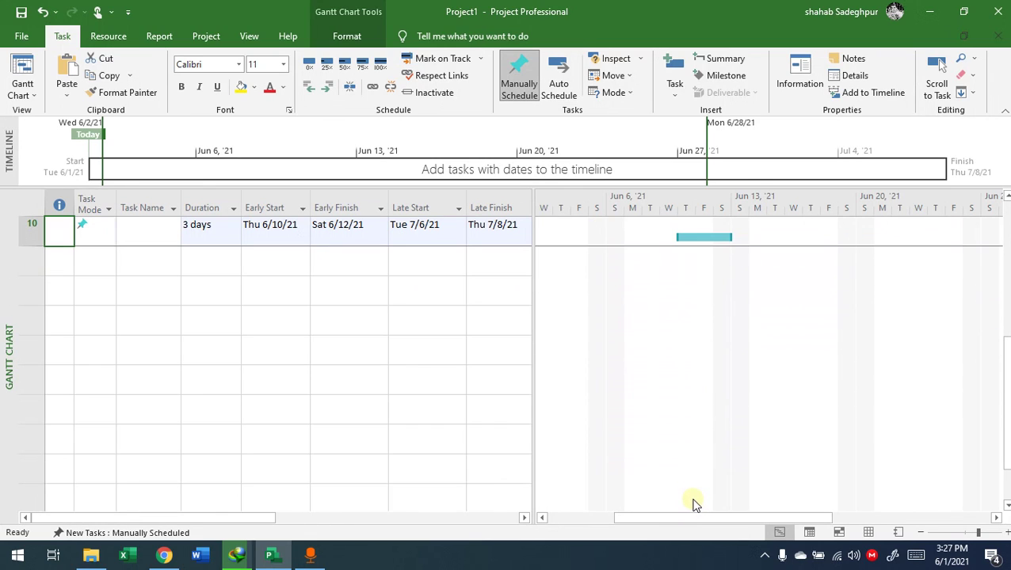
pyautogui.hotkey('ctrl', 'z')
pyautogui.scroll(3, 717, 470)
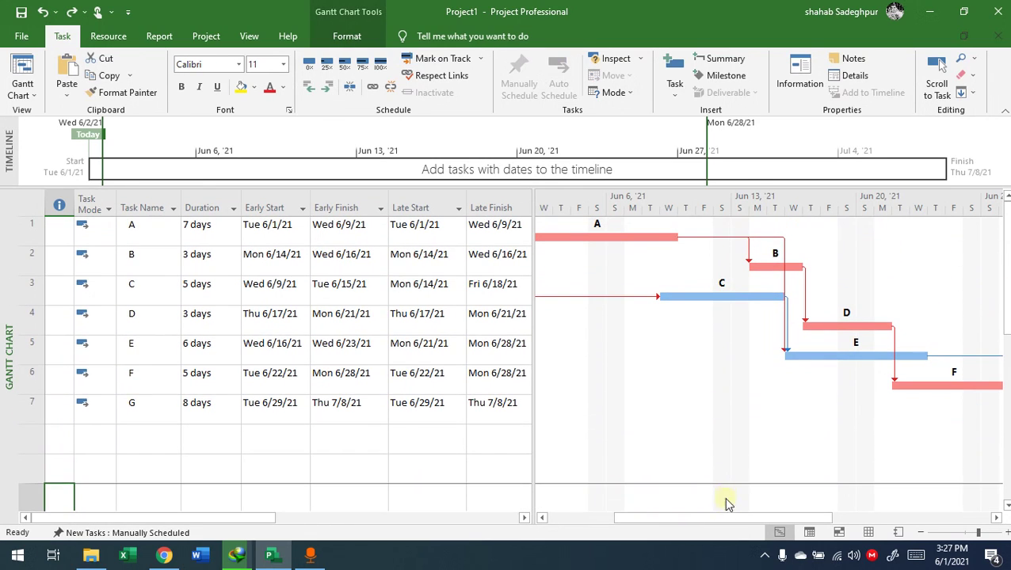
# - Set the day label in the timescale's bottom tier to 1, 2, 3, 4, ... (From Start)
pyautogui.moveTo(721, 510)
pyautogui.mouseDown()
pyautogui.moveTo(772, 510)
pyautogui.moveTo(723, 500)
pyautogui.mouseUp()
pyautogui.click(515, 322)
pyautogui.click(655, 206)
pyautogui.doubleClick(616, 204)
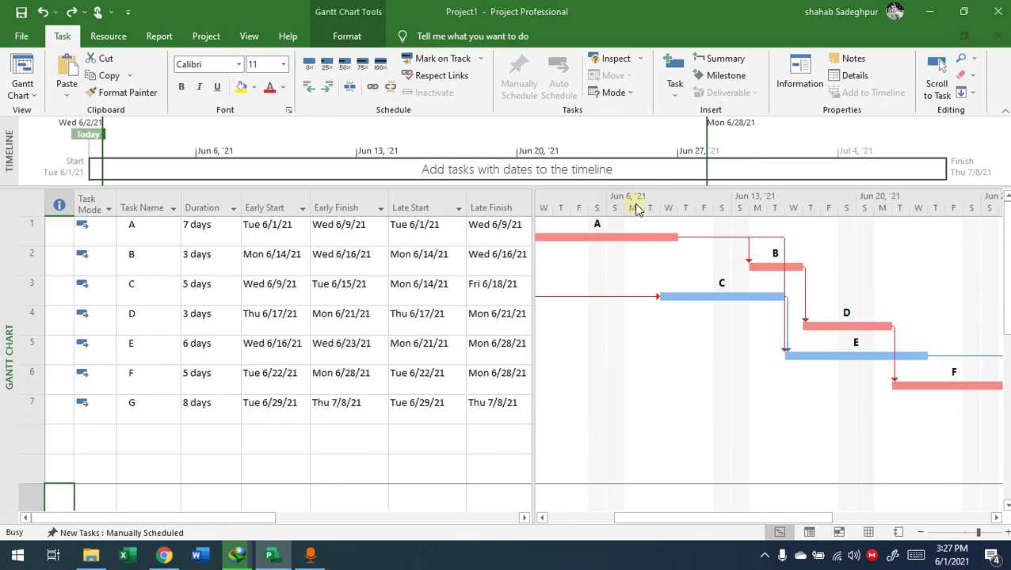
pyautogui.moveTo(552, 164); pyautogui.dragTo(293, 179)
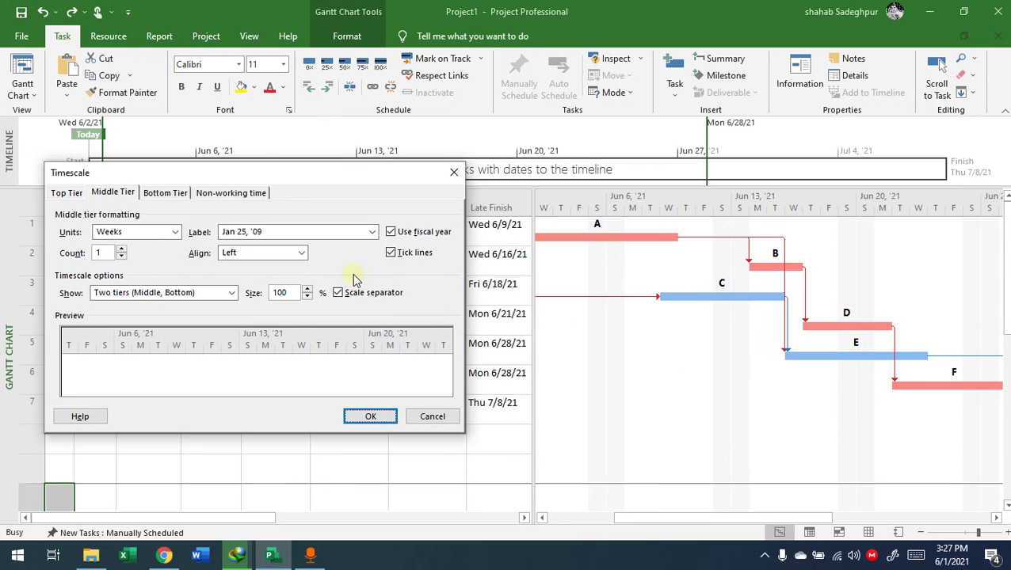
pyautogui.moveTo(173, 173); pyautogui.dragTo(175, 160)
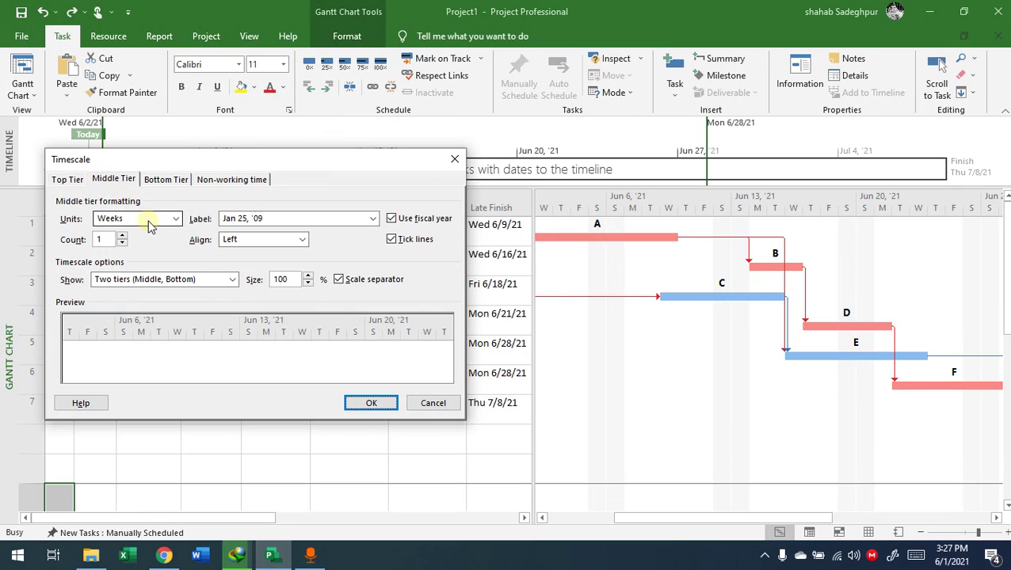
pyautogui.click(160, 180)
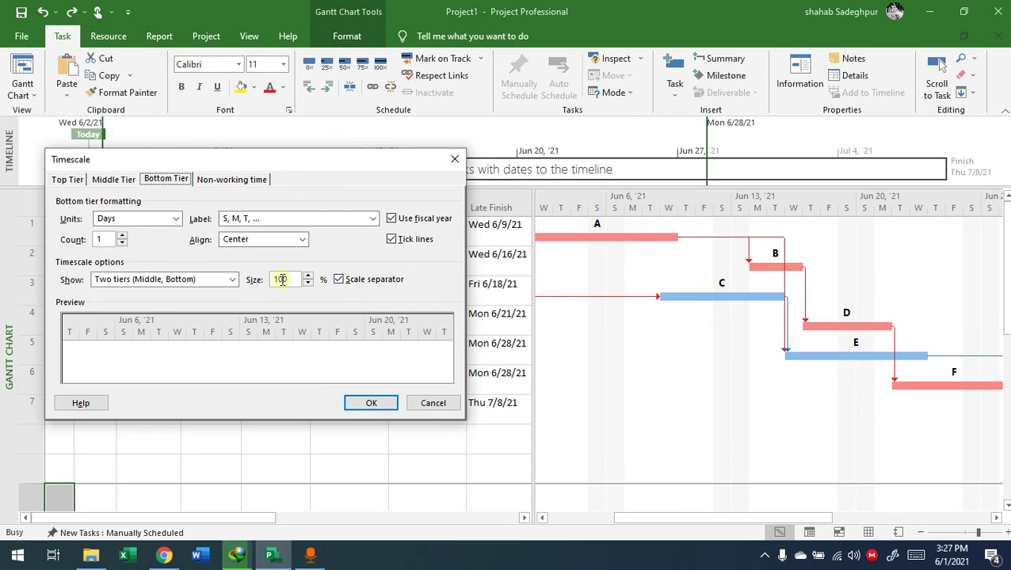
pyautogui.click(372, 219)
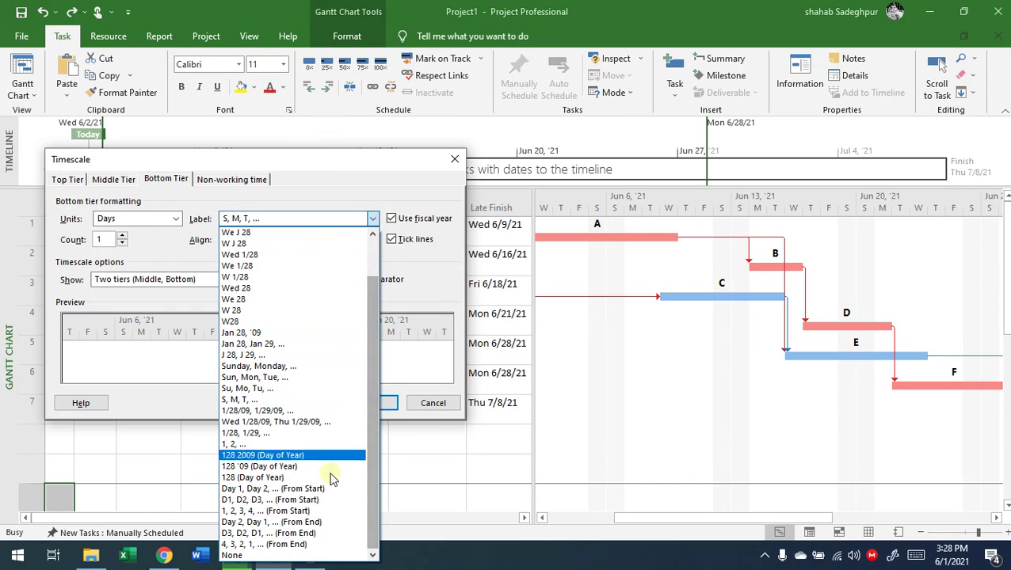
pyautogui.click(274, 512)
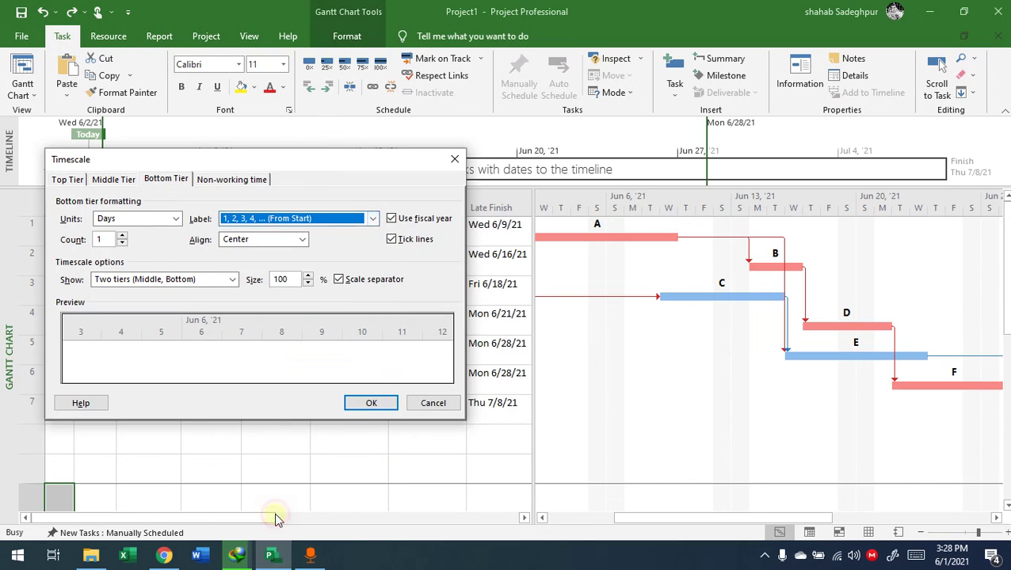
pyautogui.click(373, 403)
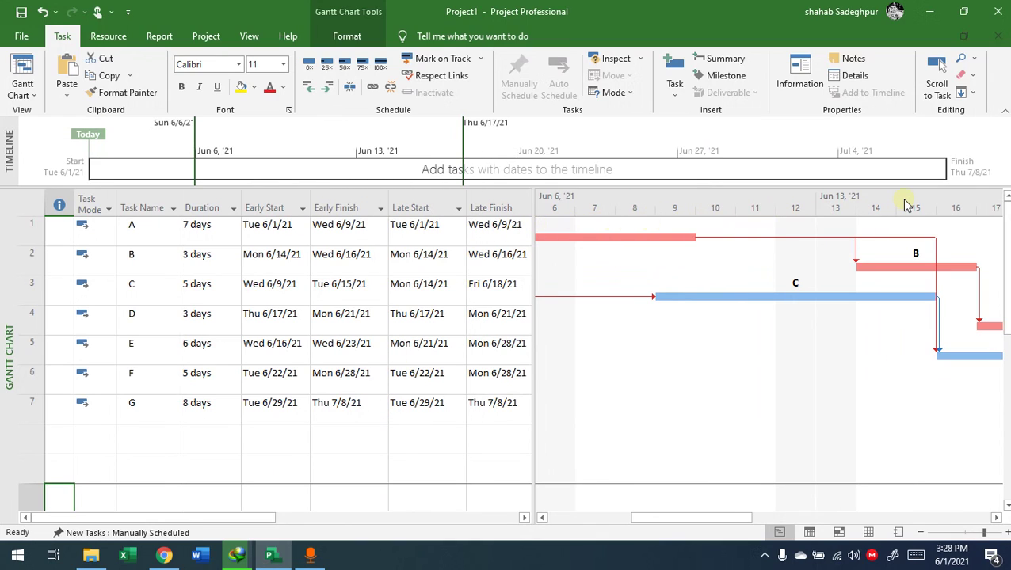
# - Set the day label in the timescale's bottom tier to Su, Mo, Tu, ..
pyautogui.rightClick(600, 205)
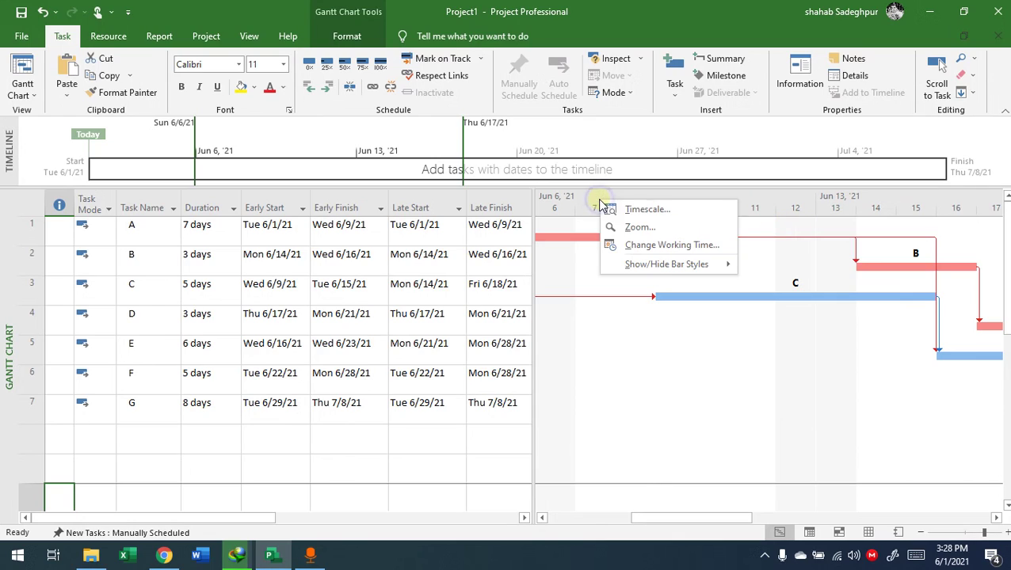
pyautogui.click(588, 205)
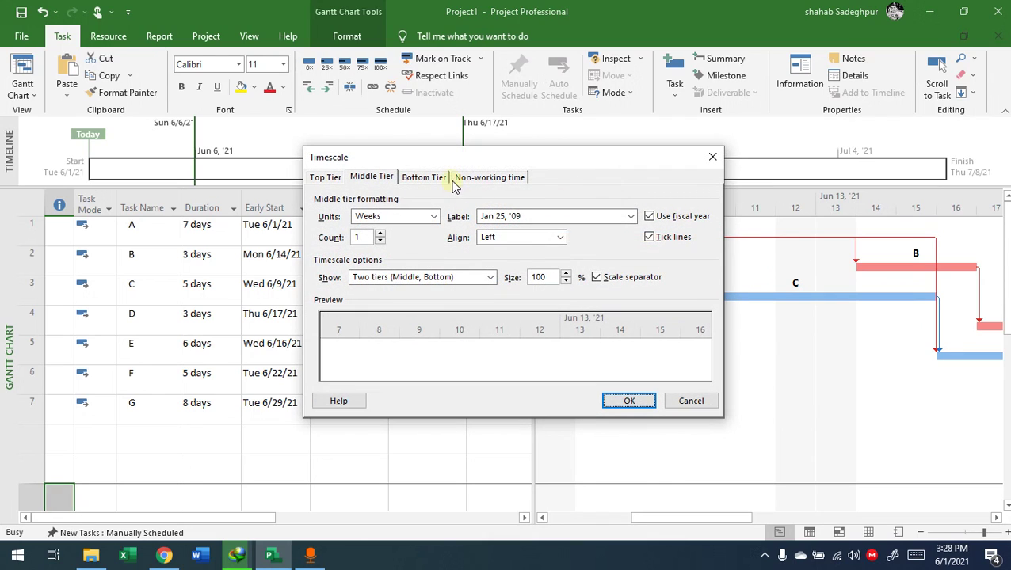
pyautogui.click(438, 177)
pyautogui.moveTo(432, 157); pyautogui.dragTo(376, 150)
pyautogui.click(488, 208)
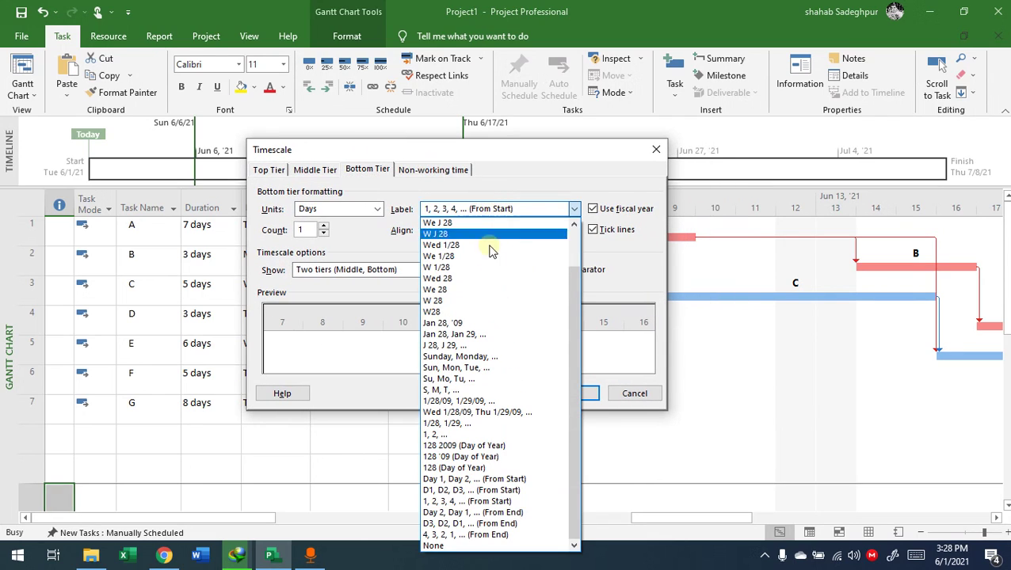
pyautogui.click(467, 382)
pyautogui.click(571, 394)
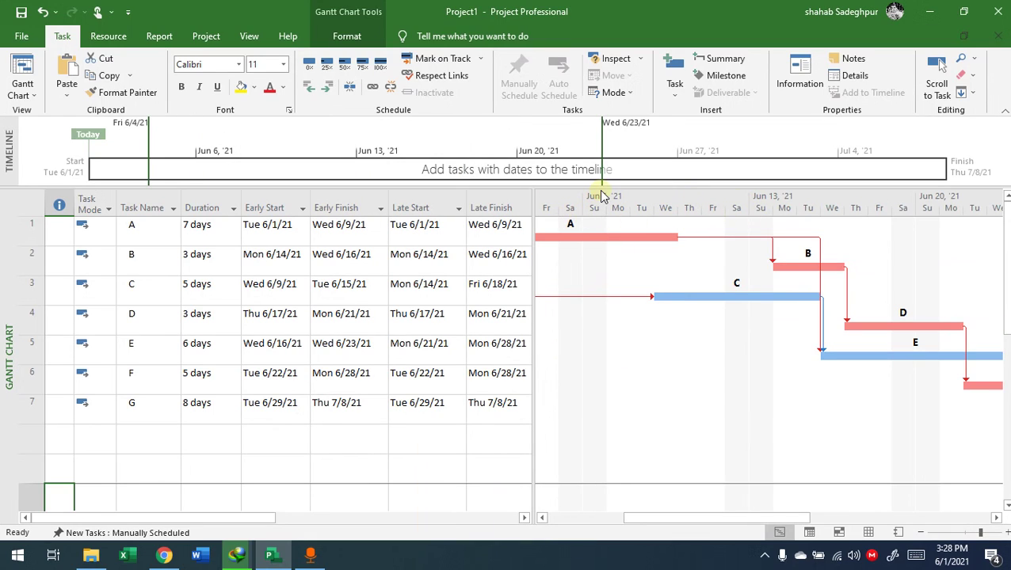
# - Check the line type and colour of the Sheet Rows in the chart's gridline settings
pyautogui.rightClick(606, 307)
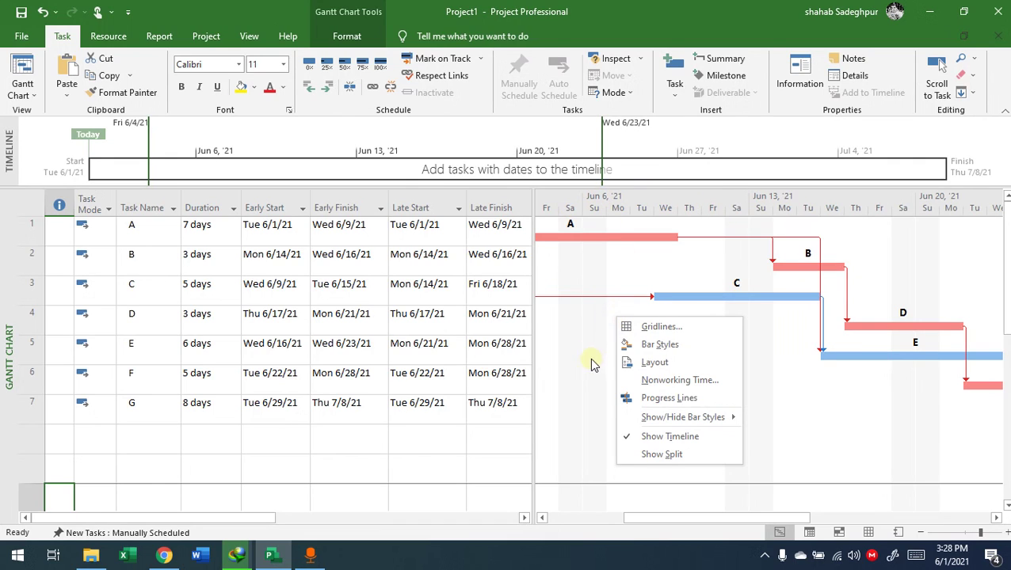
pyautogui.click(615, 331)
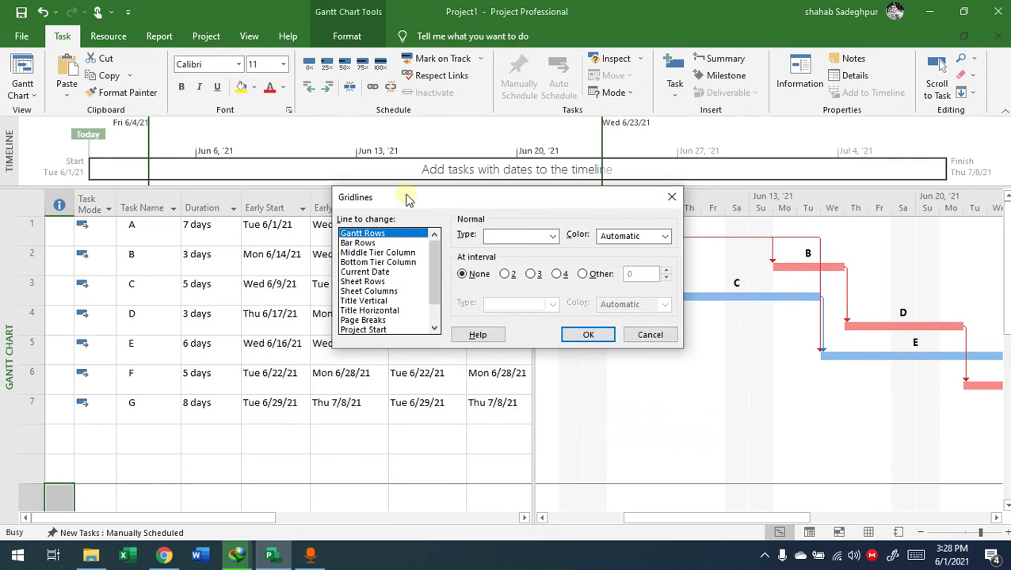
pyautogui.moveTo(406, 197); pyautogui.dragTo(138, 164)
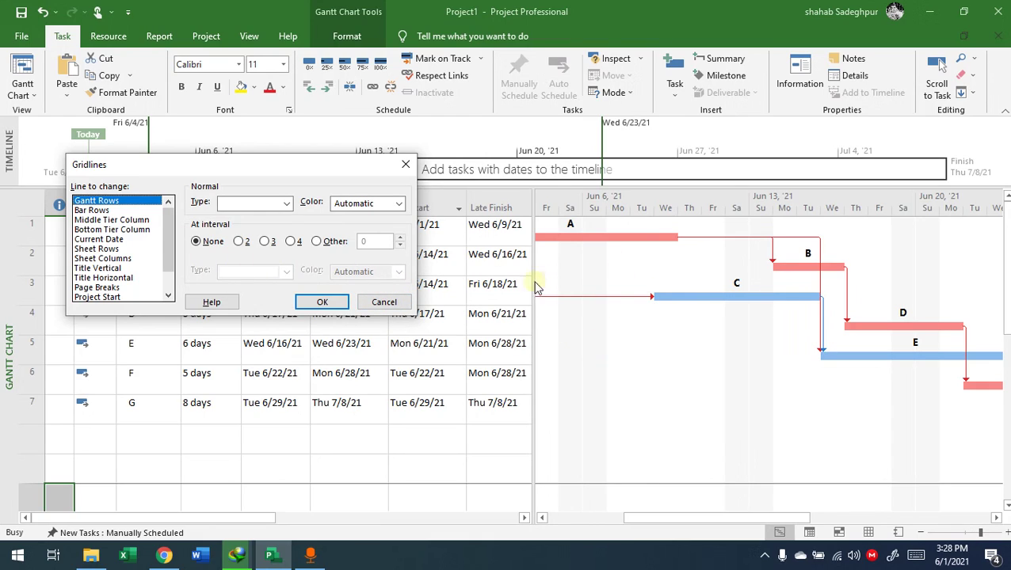
pyautogui.scroll(-1, 167, 224)
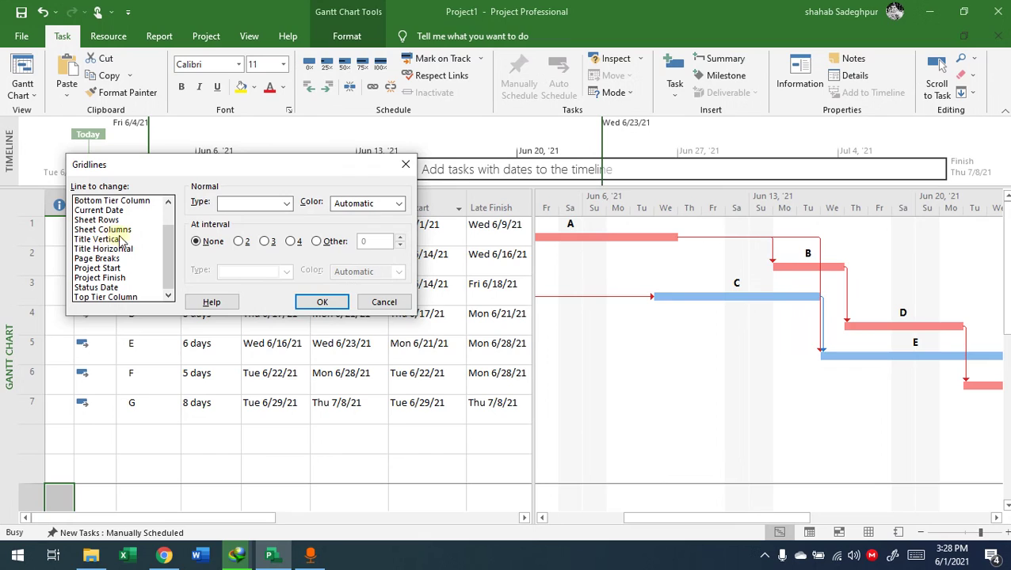
pyautogui.click(98, 220)
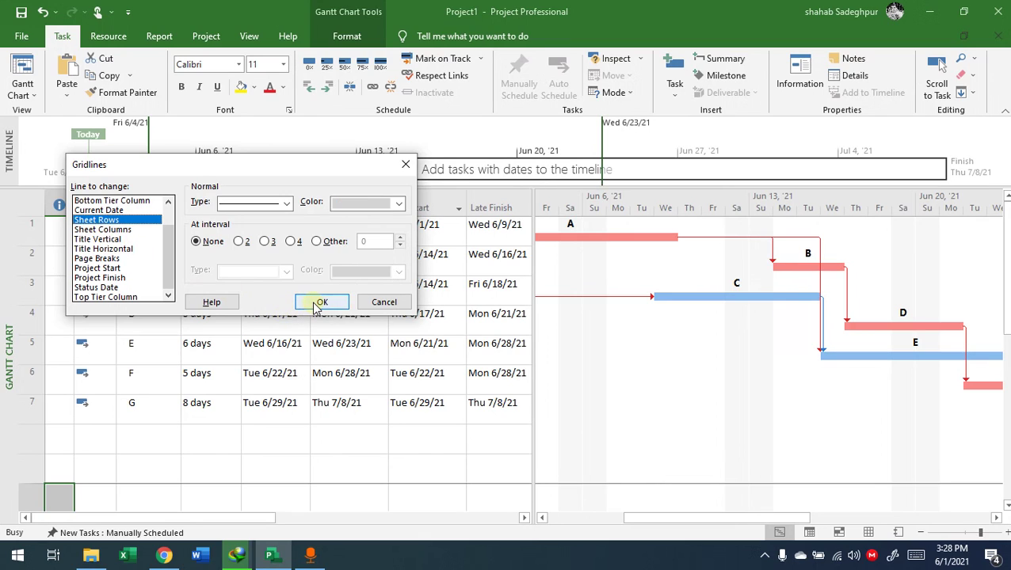
pyautogui.click(321, 301)
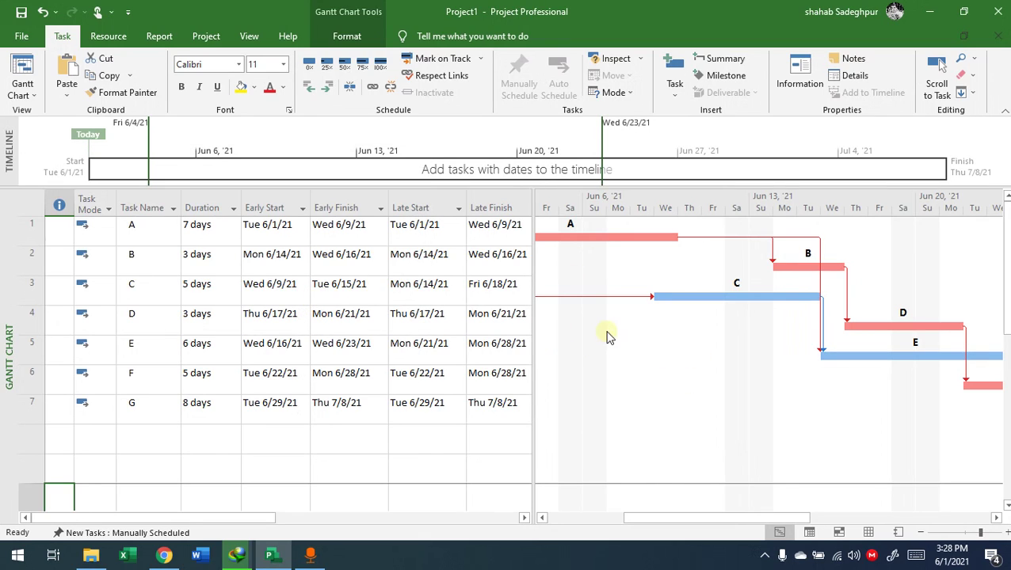
pyautogui.scroll(-2, 626, 352)
pyautogui.scroll(2, 626, 332)
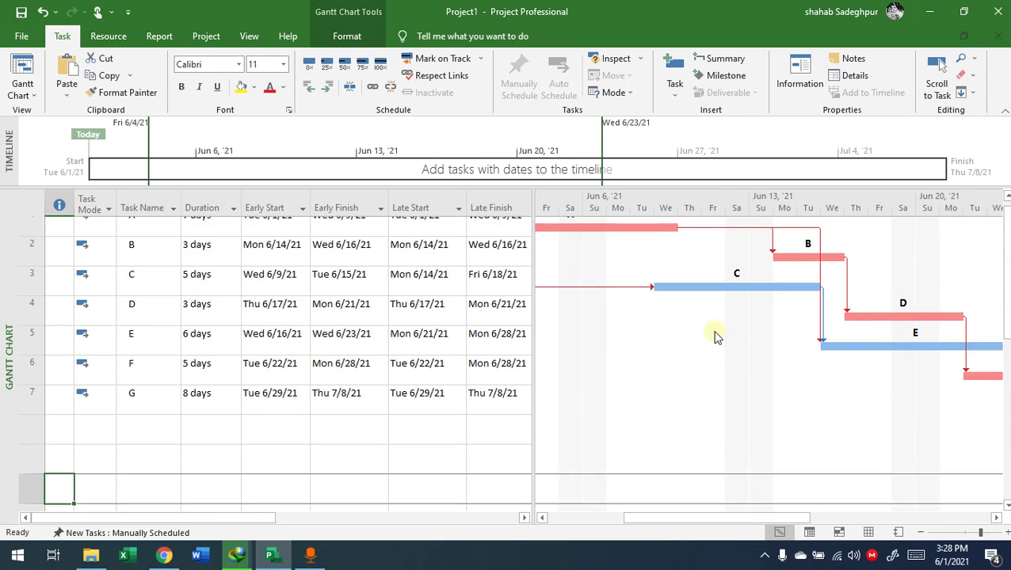
# - Review the gridline settings for Bar Rows, Middle Tier Column and Bottom Tier Column
pyautogui.rightClick(626, 325)
pyautogui.click(646, 332)
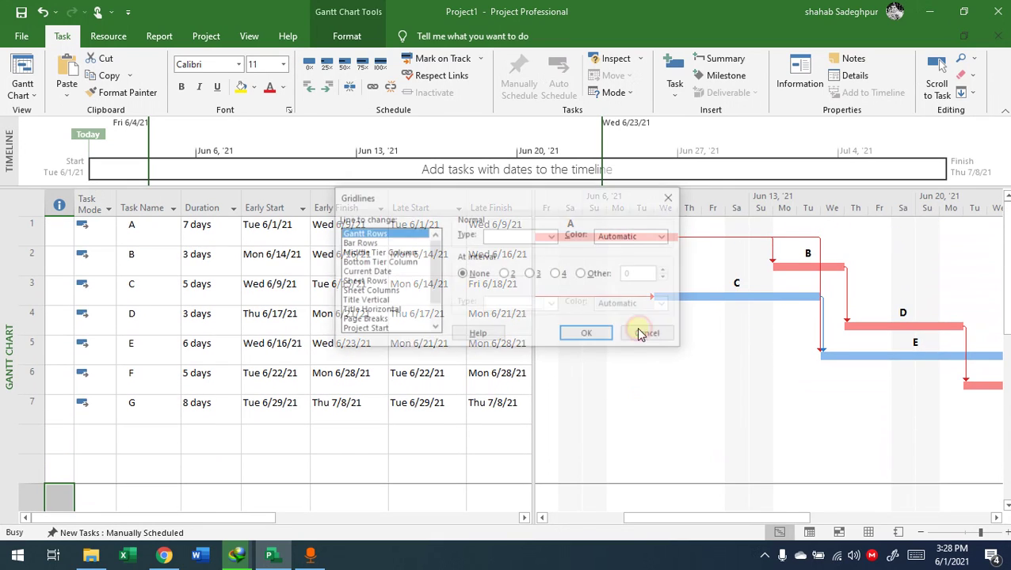
pyautogui.moveTo(441, 198); pyautogui.dragTo(164, 195)
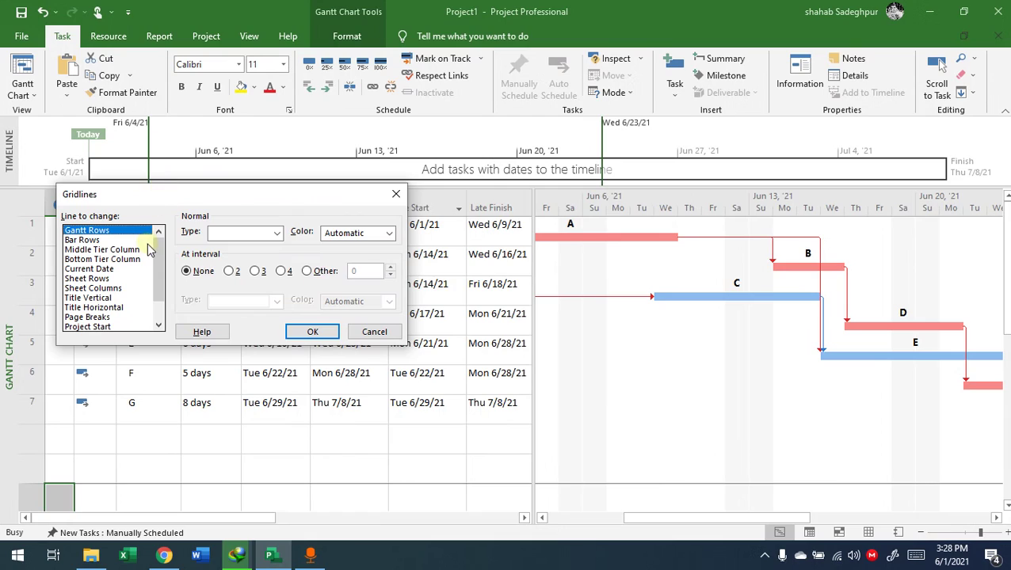
pyautogui.click(88, 240)
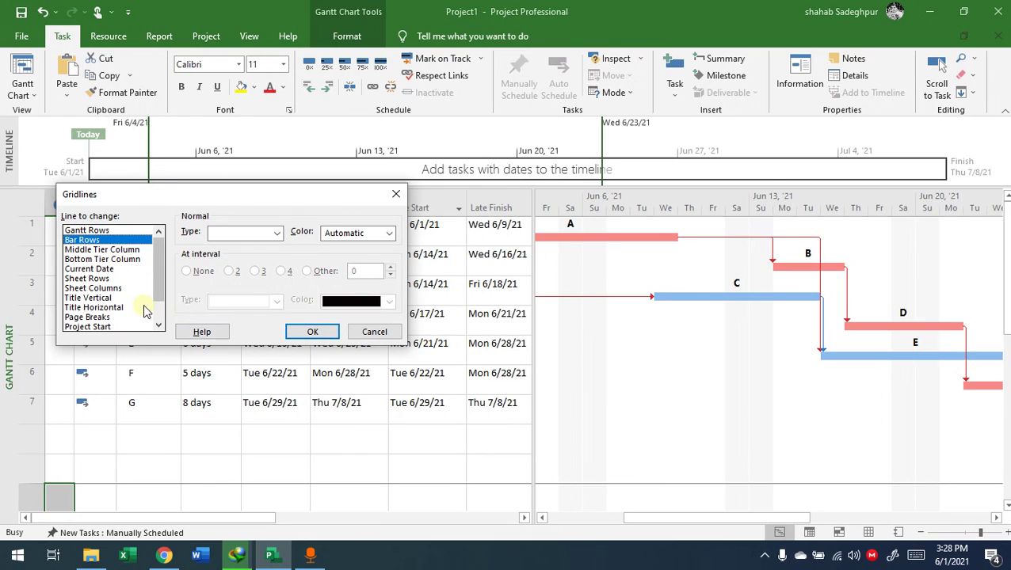
pyautogui.click(110, 249)
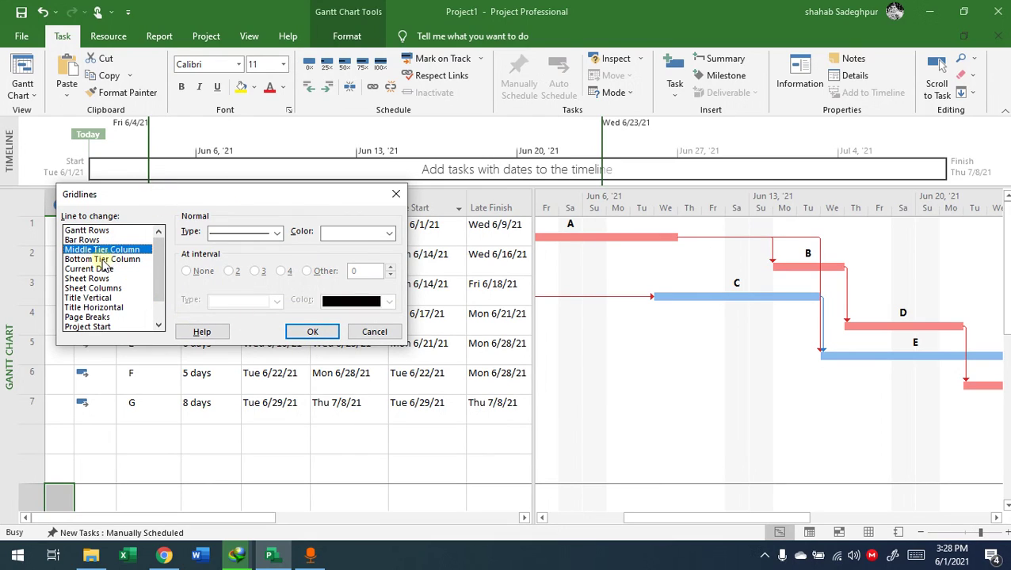
pyautogui.click(101, 260)
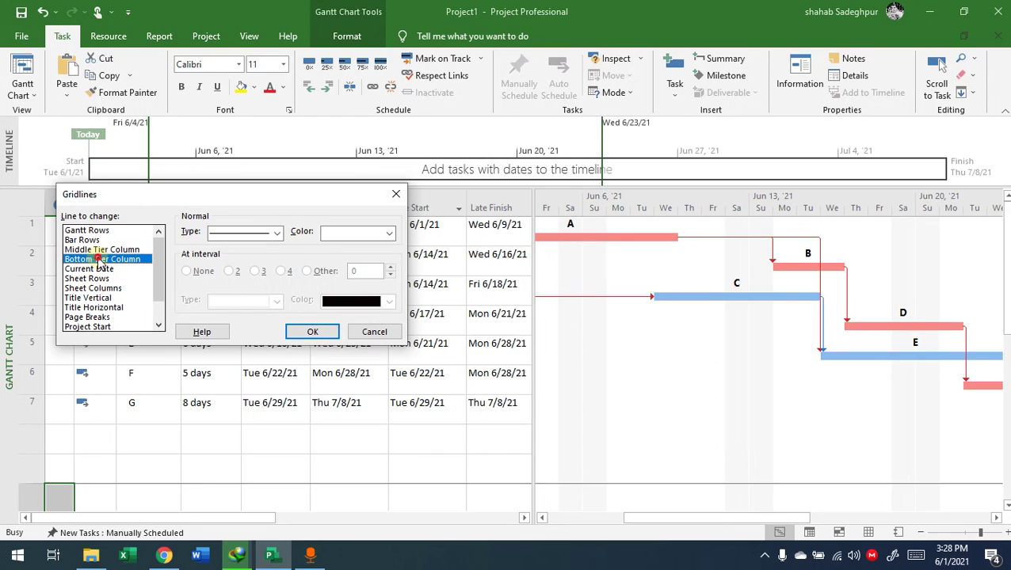
pyautogui.click(311, 333)
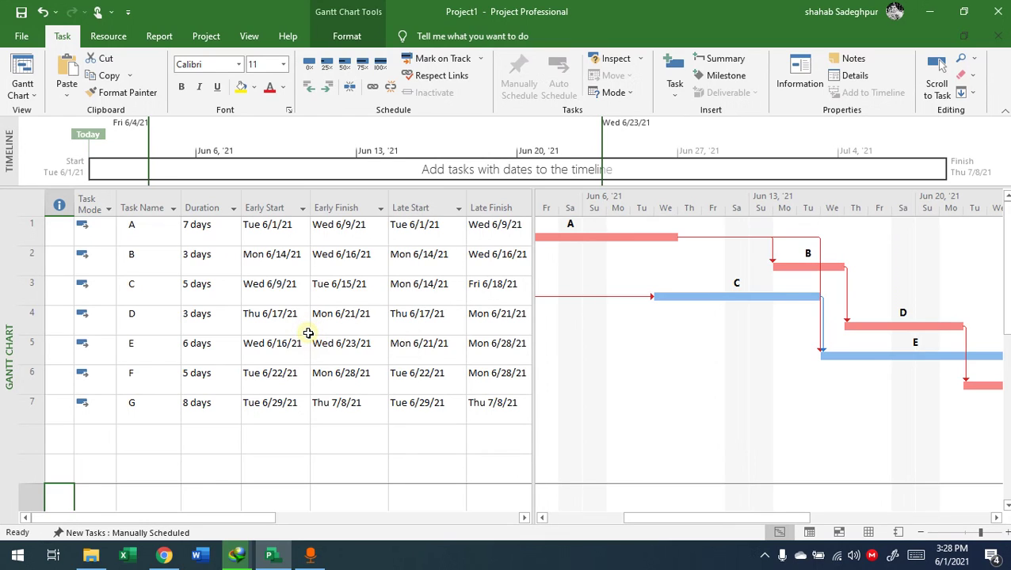
# - Set the colour of the Sheet Rows gridlines to Automatic and apply it to the task table
pyautogui.rightClick(611, 344)
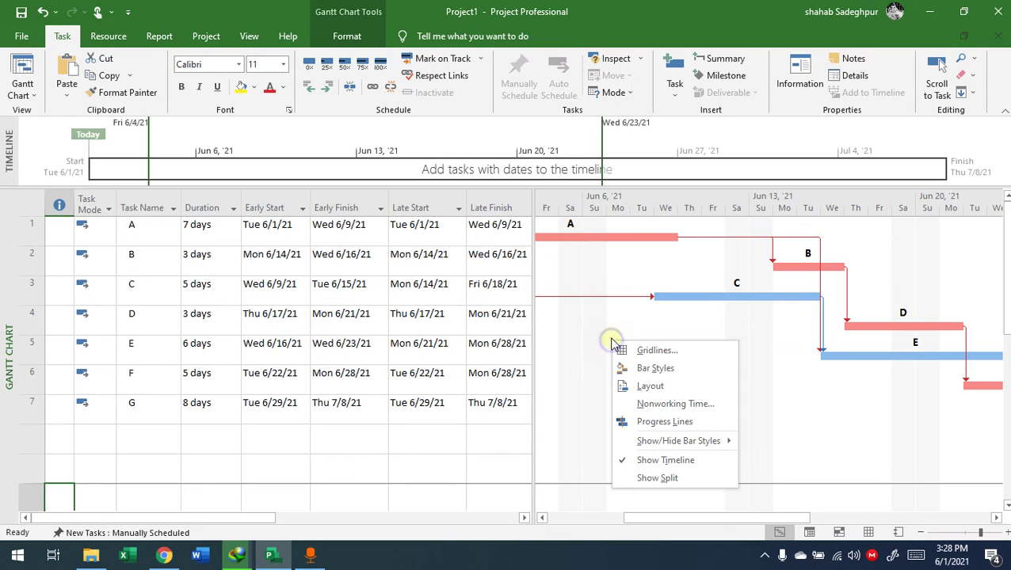
pyautogui.click(651, 351)
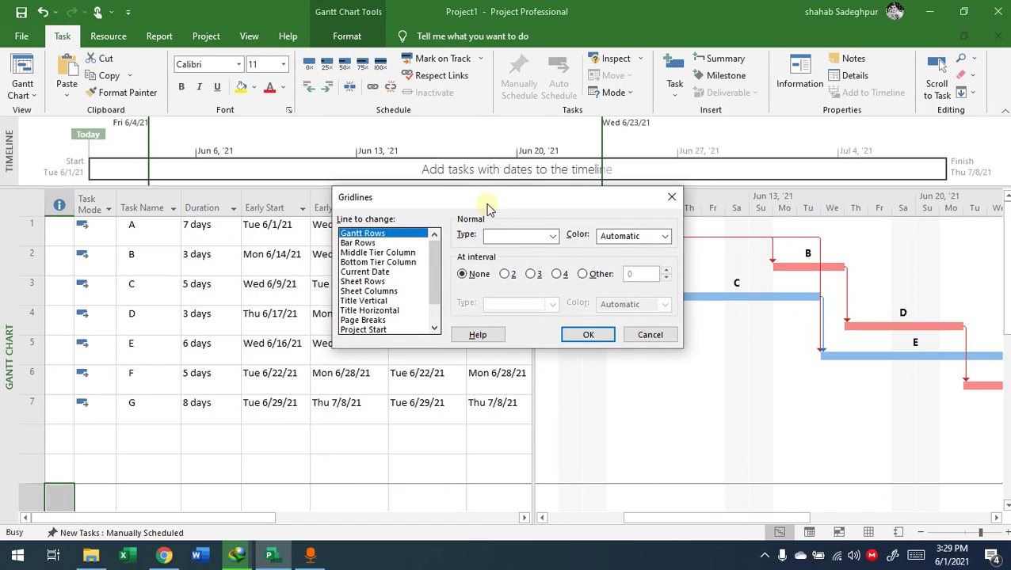
pyautogui.moveTo(487, 208); pyautogui.dragTo(198, 182)
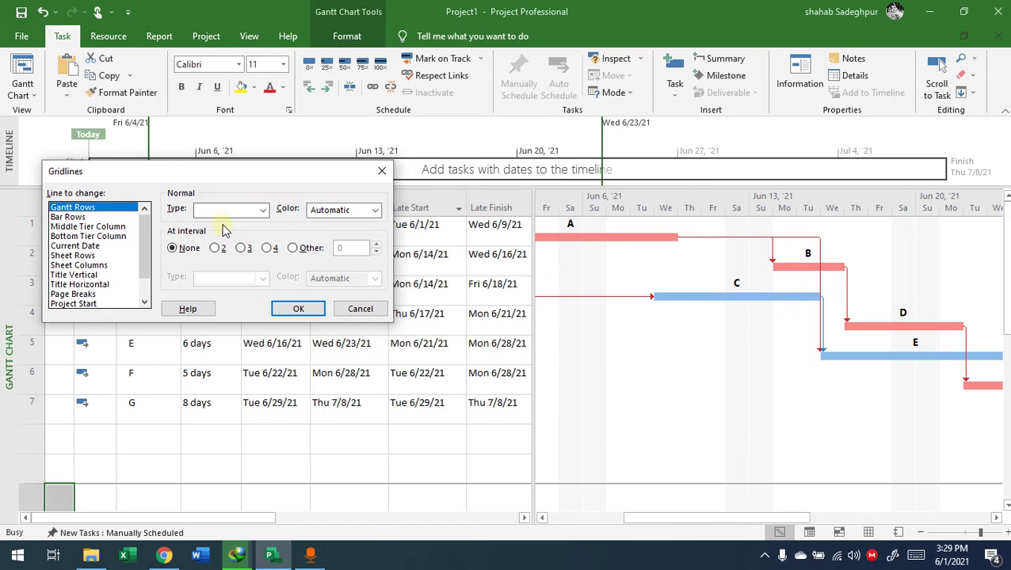
pyautogui.click(80, 236)
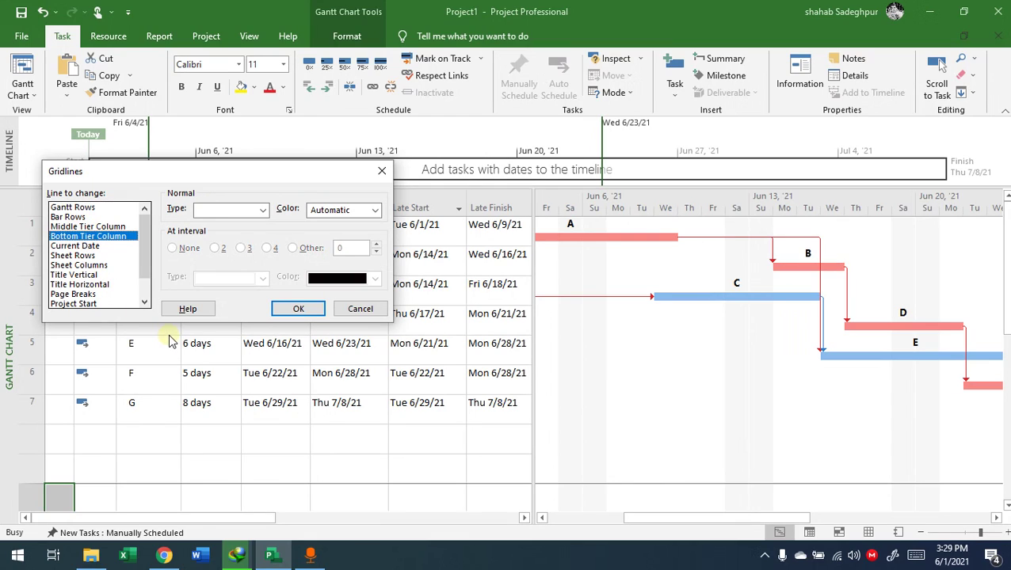
pyautogui.click(100, 275)
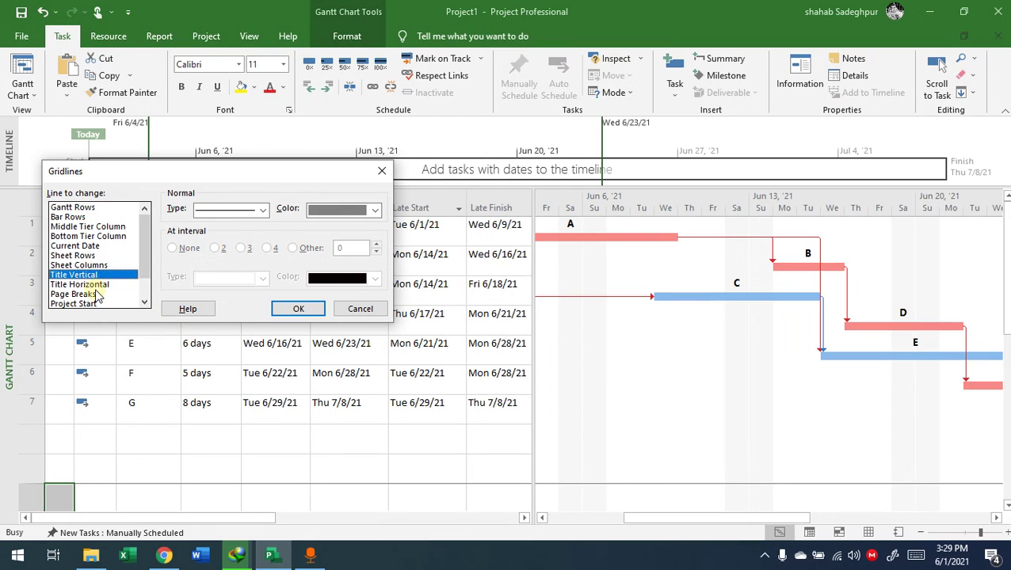
pyautogui.click(89, 266)
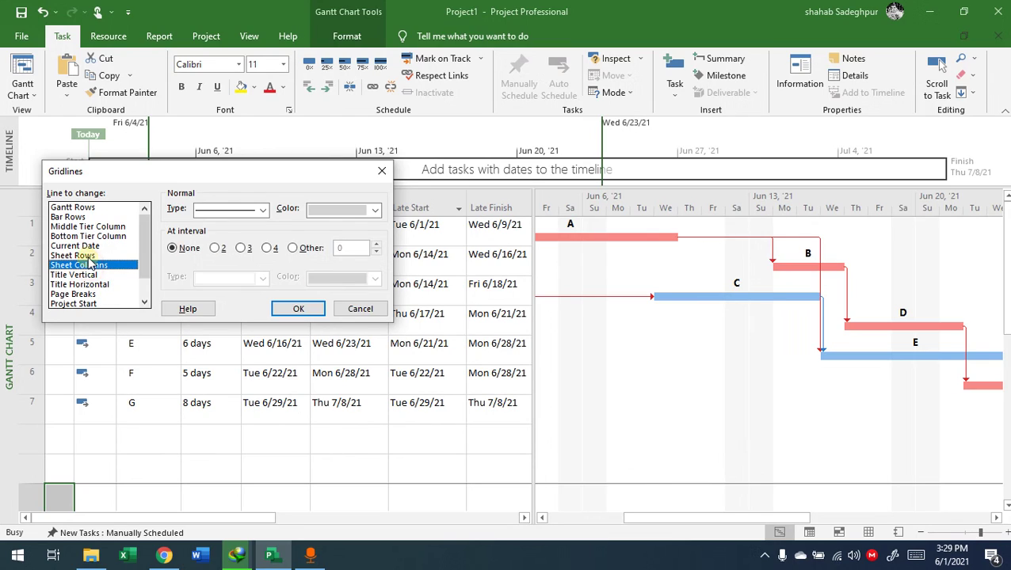
pyautogui.click(87, 256)
pyautogui.click(328, 213)
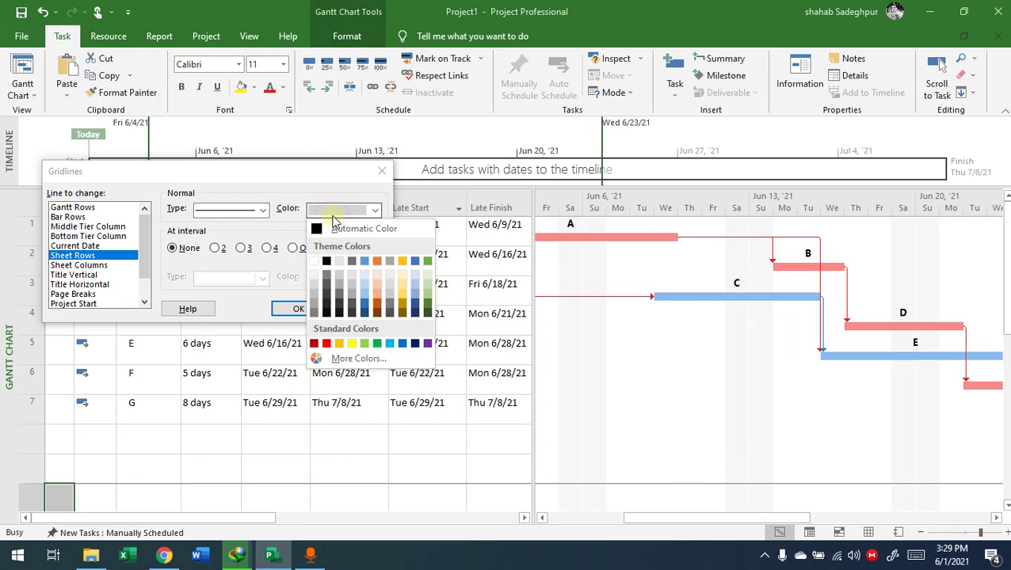
pyautogui.click(326, 224)
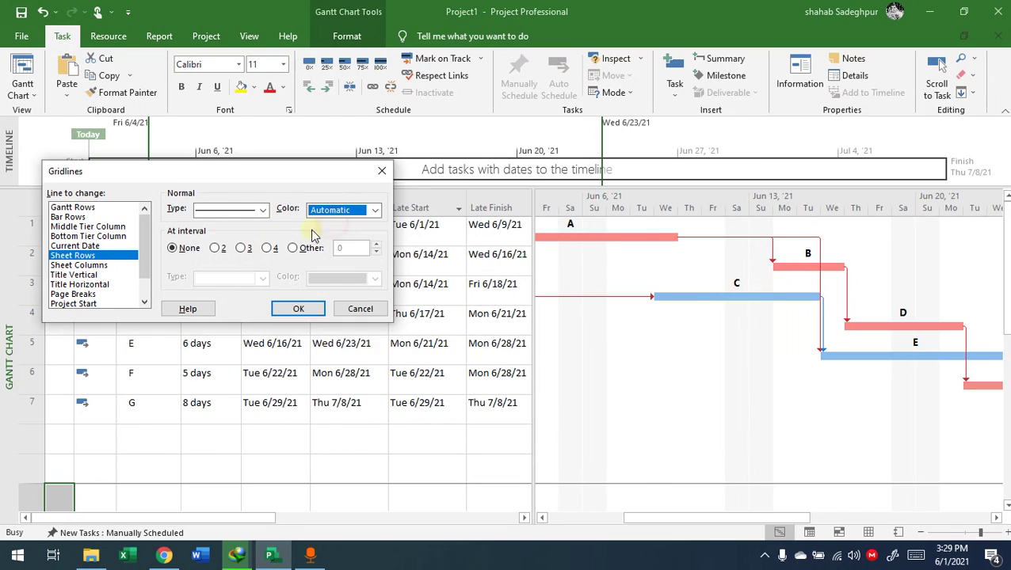
pyautogui.click(290, 308)
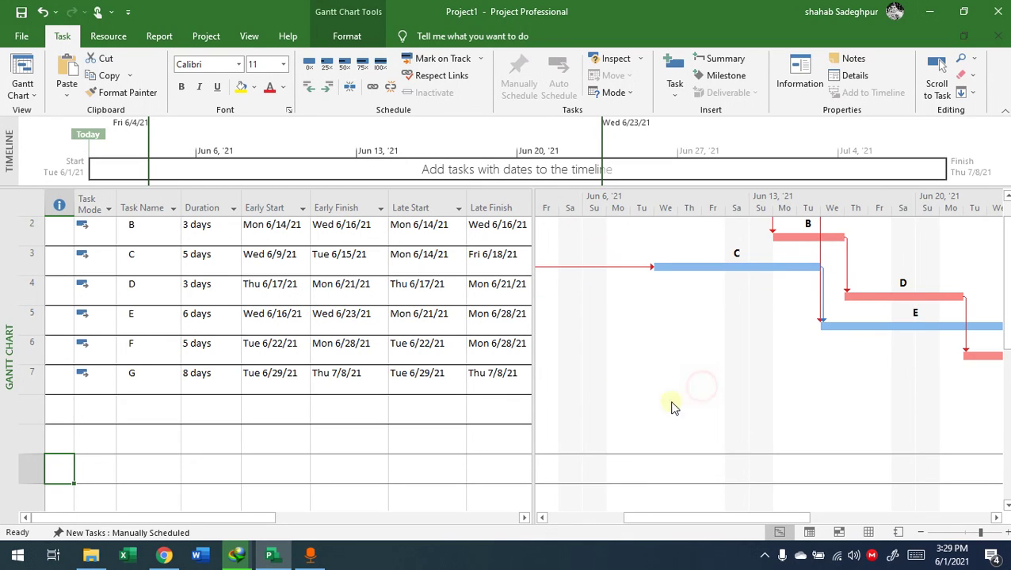
pyautogui.click(400, 400)
pyautogui.click(192, 373)
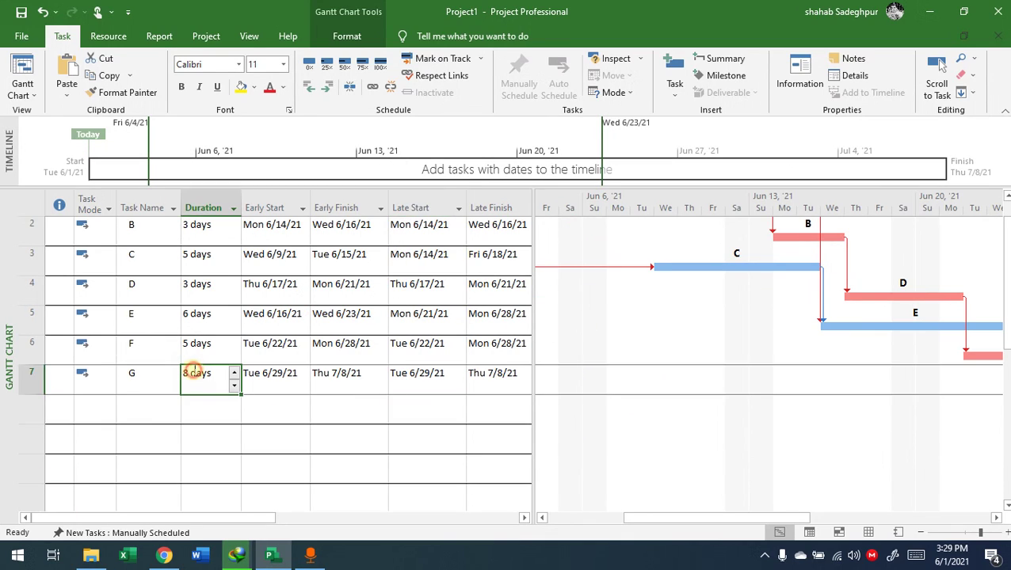
pyautogui.scroll(1, 153, 288)
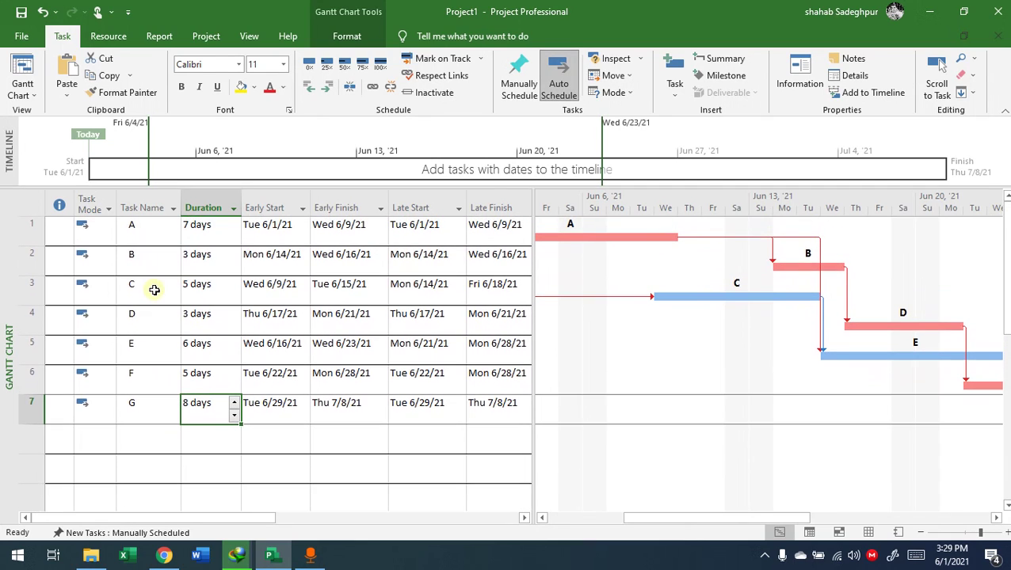
# - Reopen the gridline settings and look over the line types that can be changed
pyautogui.rightClick(630, 342)
pyautogui.click(642, 351)
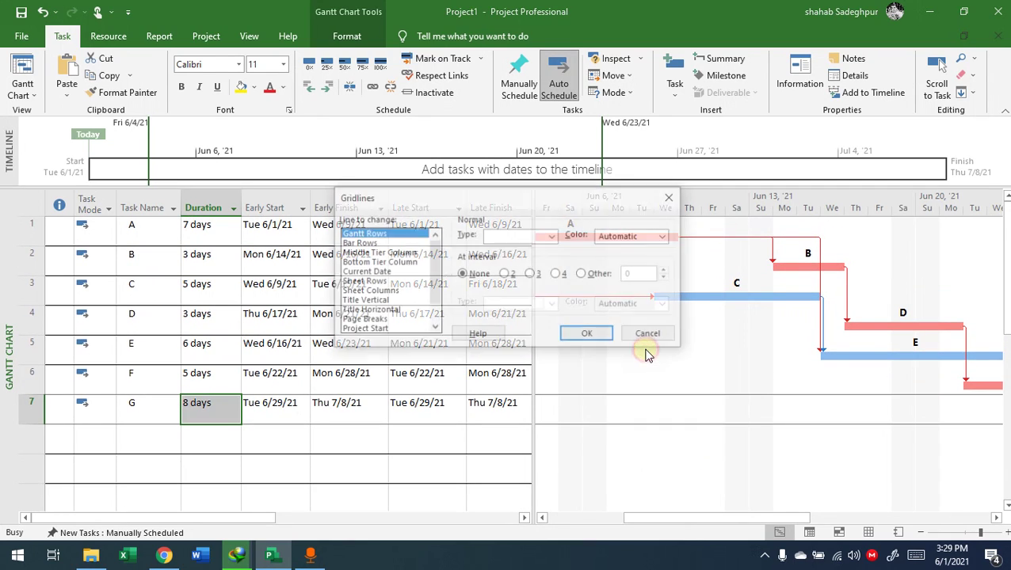
pyautogui.moveTo(448, 208); pyautogui.dragTo(362, 186)
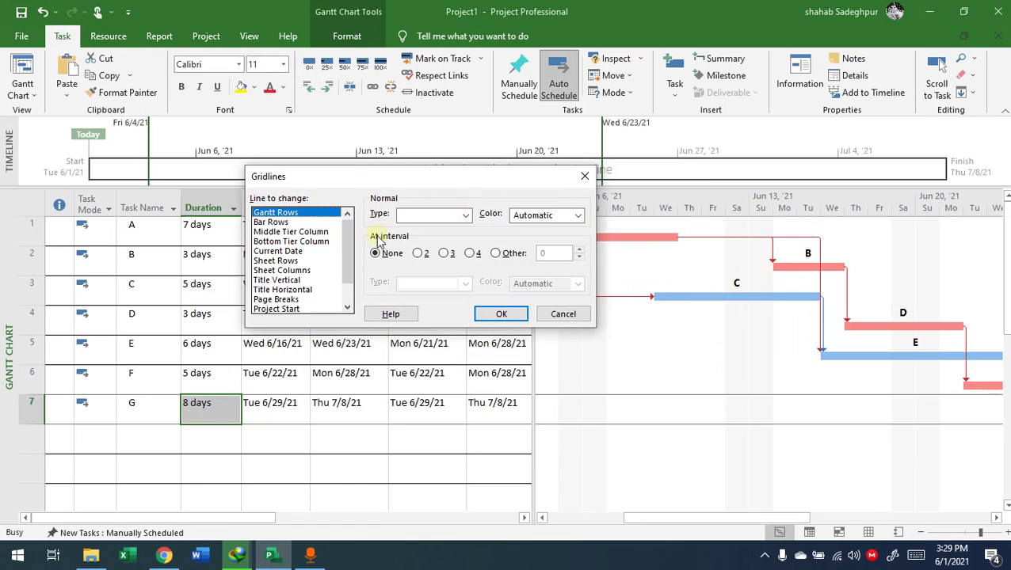
pyautogui.moveTo(349, 257)
pyautogui.mouseDown()
pyautogui.moveTo(351, 273)
pyautogui.moveTo(351, 252)
pyautogui.mouseUp()
pyautogui.click(504, 314)
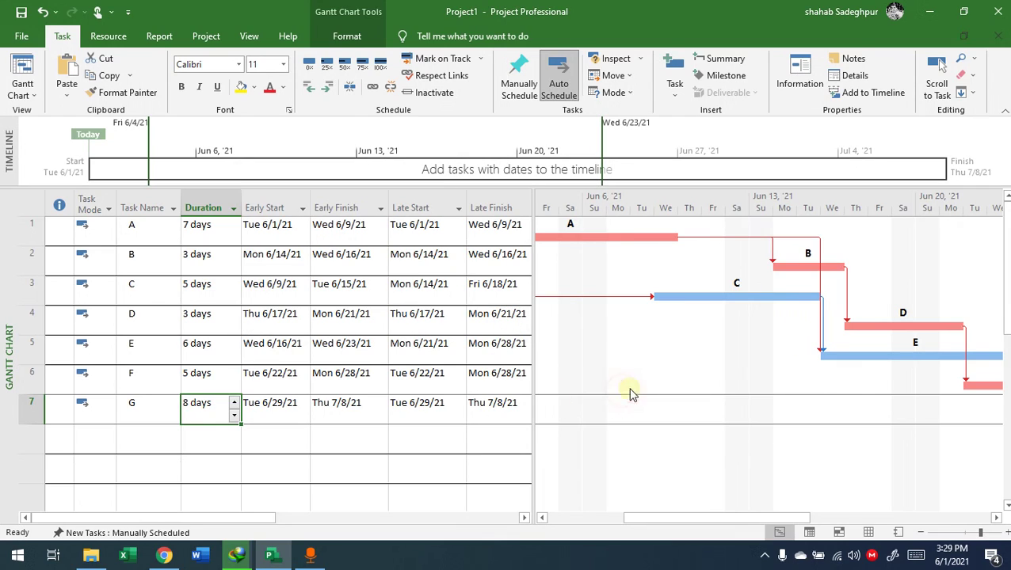
pyautogui.rightClick(696, 325)
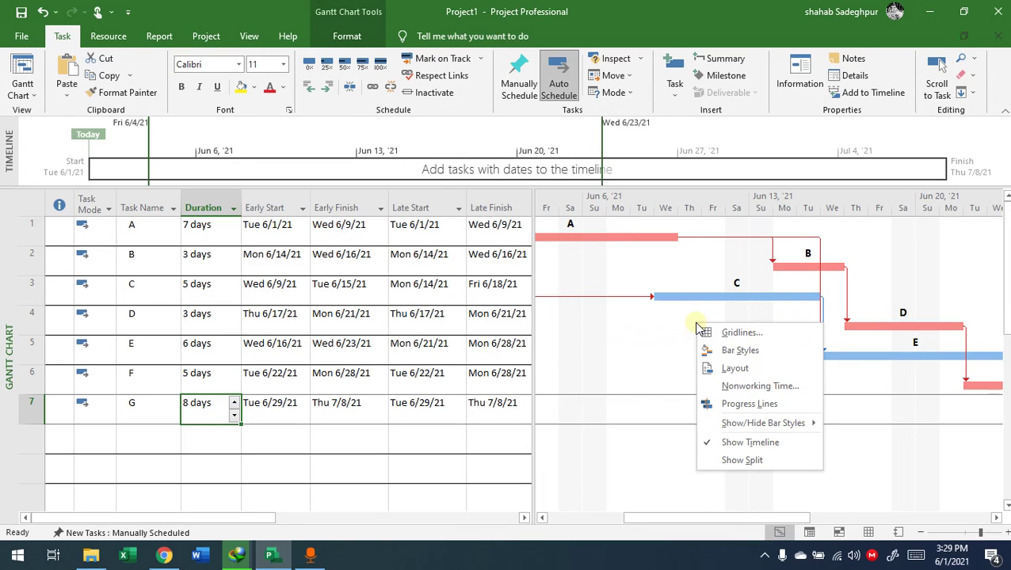
pyautogui.click(689, 379)
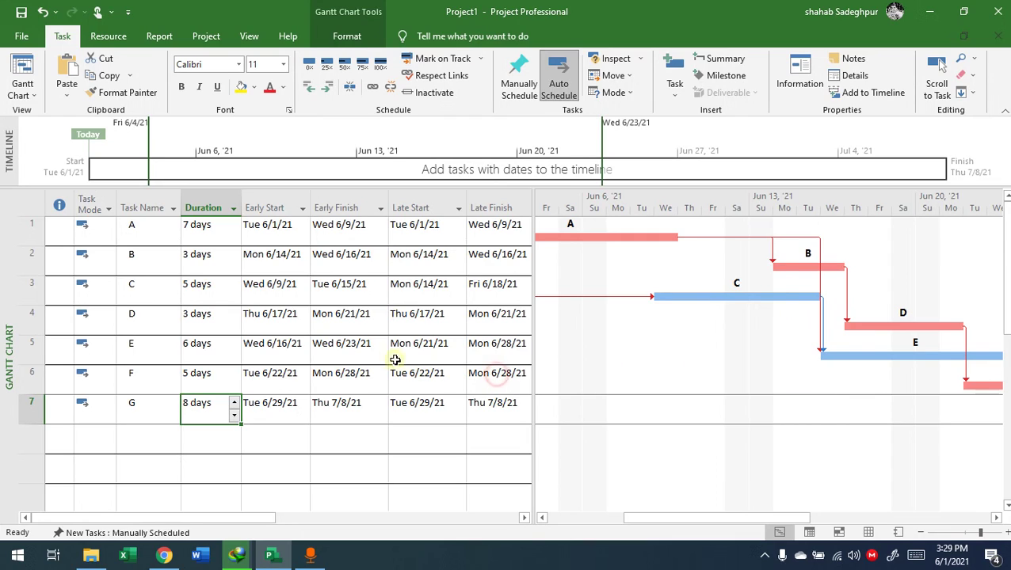
pyautogui.click(311, 479)
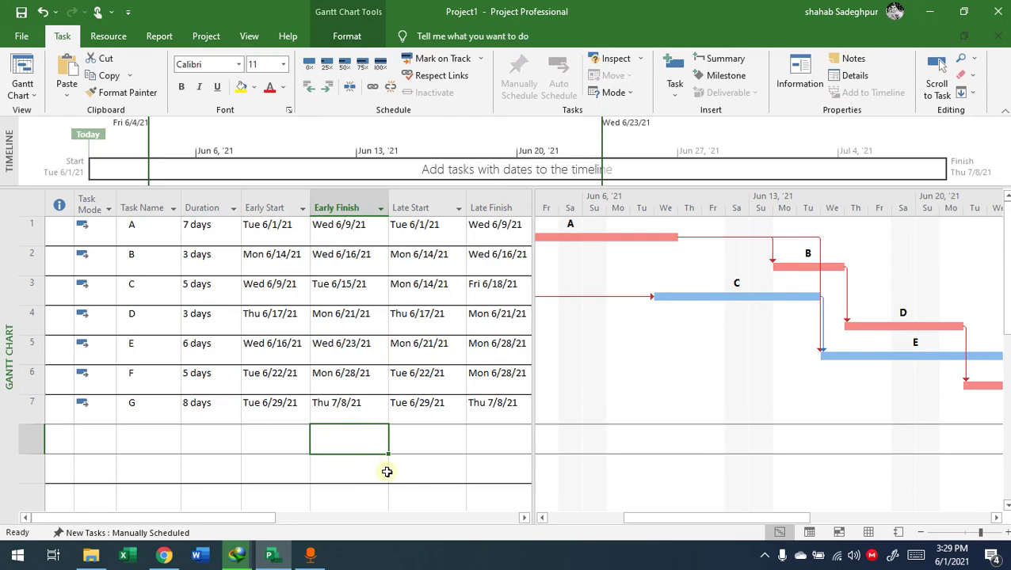
pyautogui.click(429, 372)
pyautogui.click(408, 317)
pyautogui.click(405, 260)
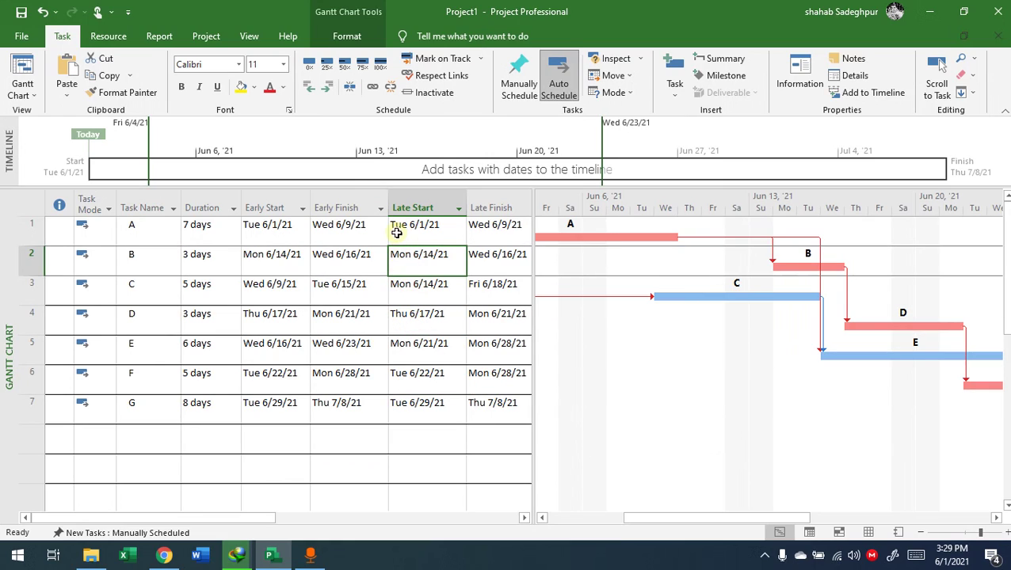
pyautogui.click(396, 228)
pyautogui.click(367, 261)
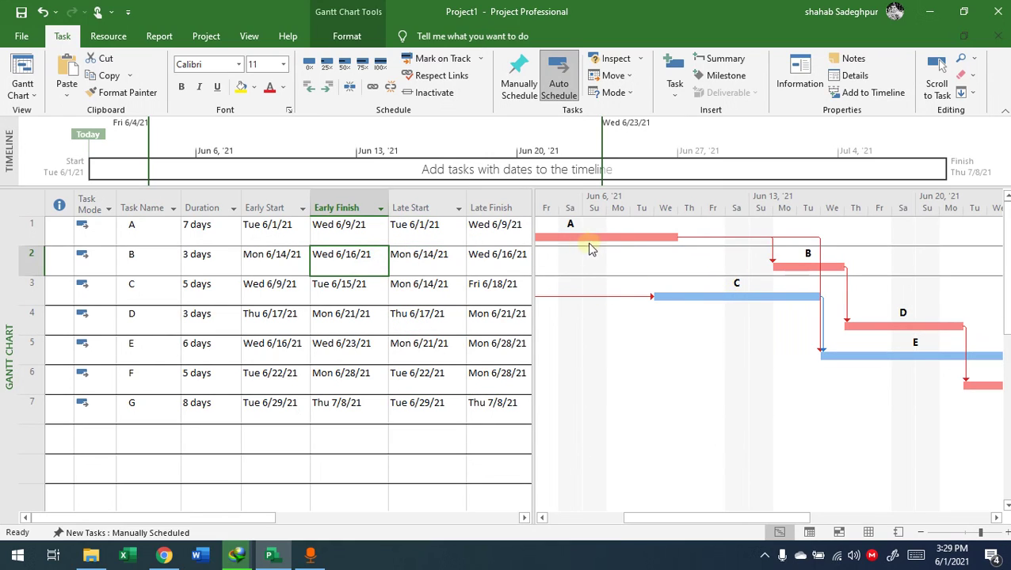
pyautogui.click(434, 290)
pyautogui.click(440, 314)
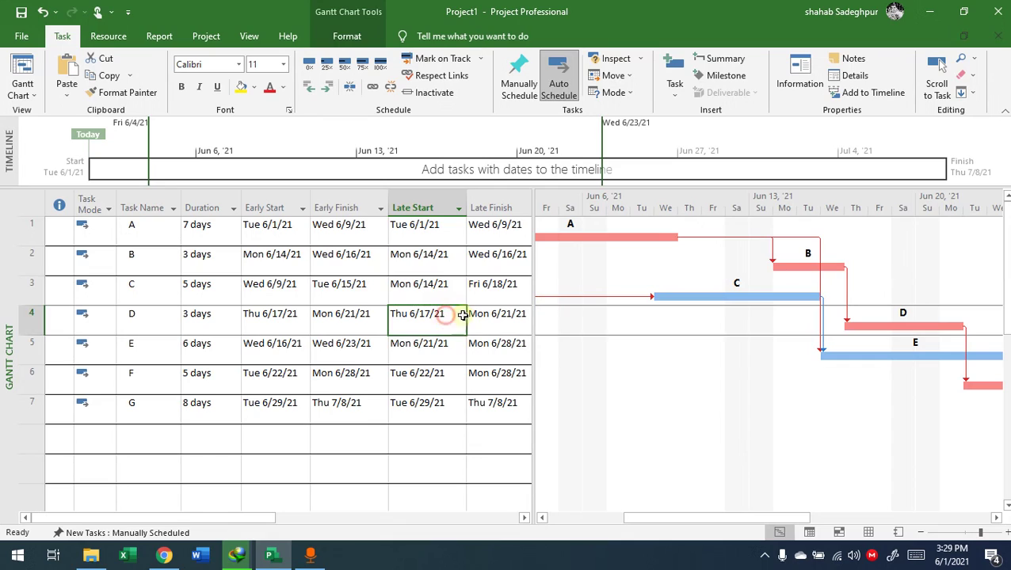
# - Look over the Gantt chart's Layout settings for link style, date format and bar height
pyautogui.rightClick(618, 358)
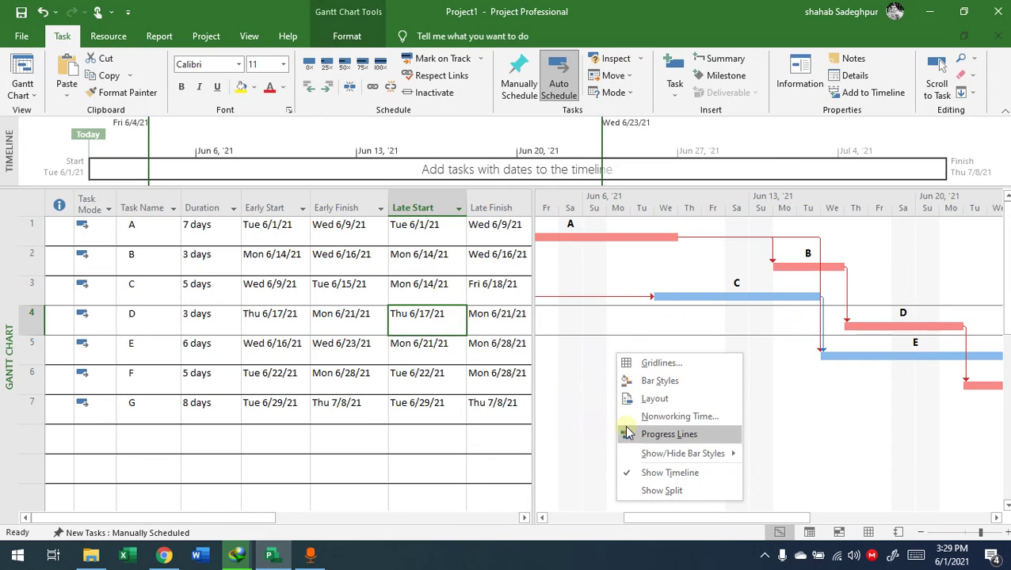
pyautogui.click(633, 404)
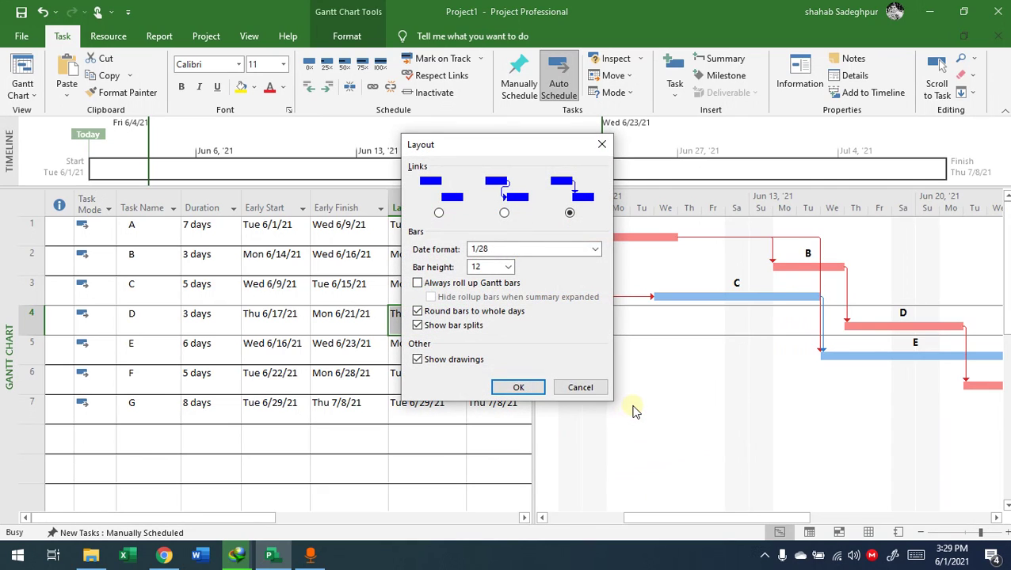
pyautogui.click(580, 387)
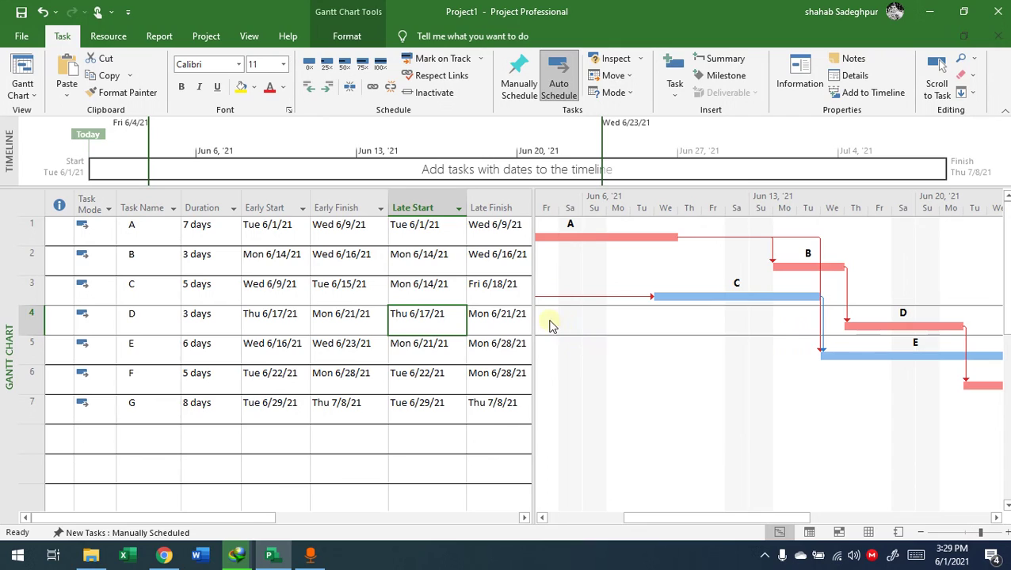
# - Widen the task table to review the early and late dates and Predecessors, and narrow it again to show more of the chart
pyautogui.moveTo(534, 314); pyautogui.dragTo(606, 320)
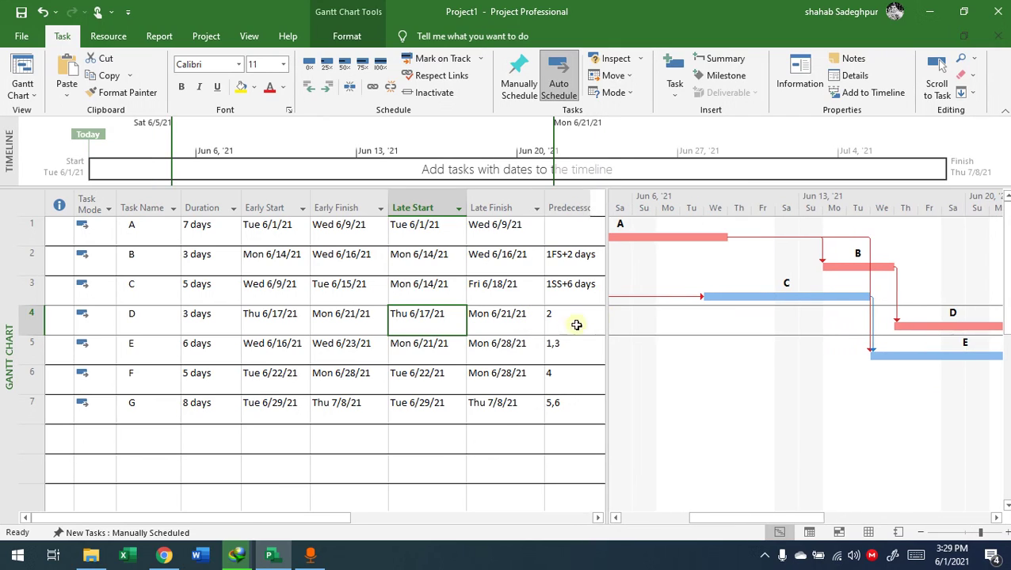
pyautogui.click(293, 286)
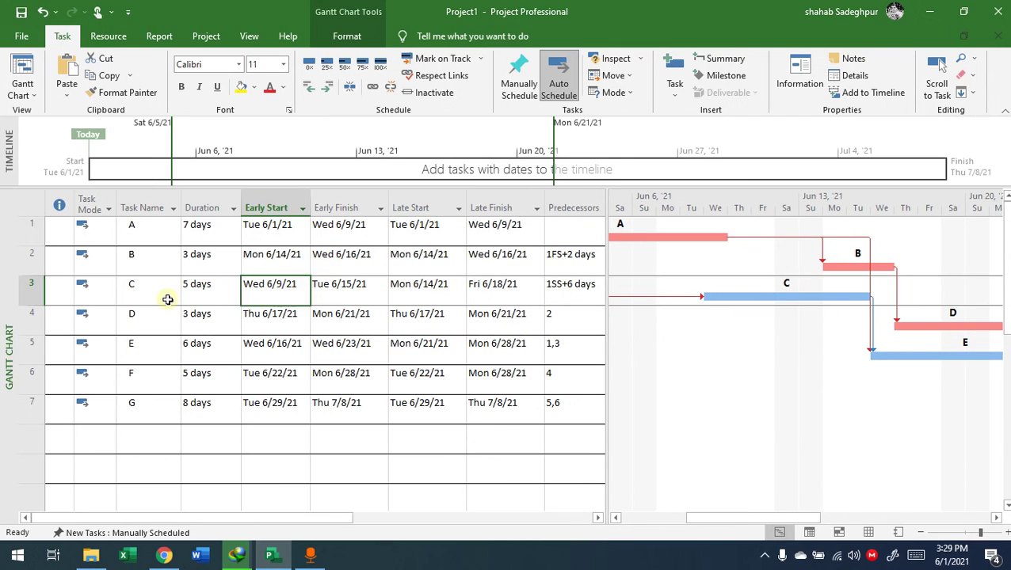
pyautogui.click(257, 371)
pyautogui.scroll(-1, 700, 339)
pyautogui.scroll(1, 700, 339)
pyautogui.click(360, 310)
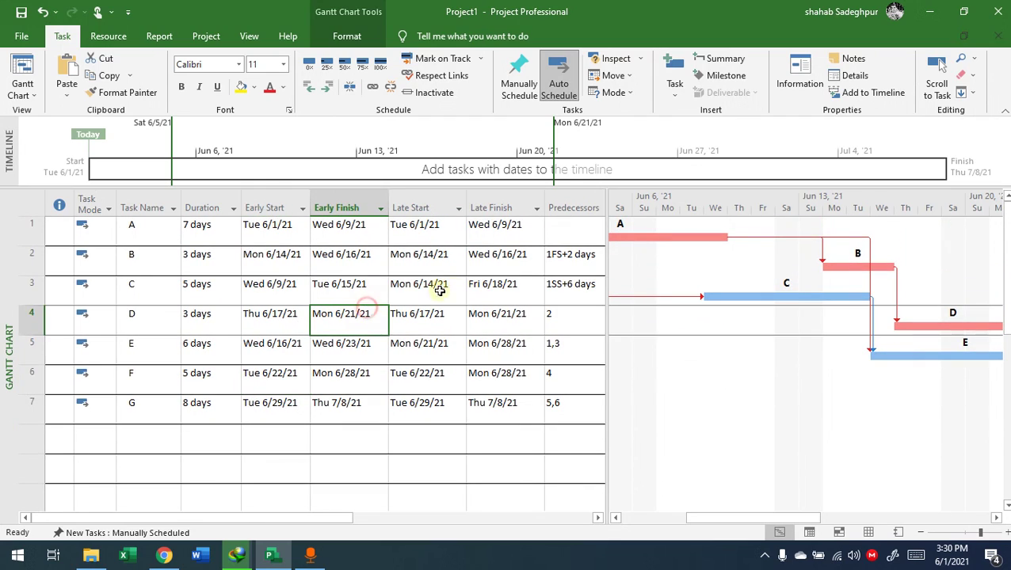
pyautogui.moveTo(610, 253); pyautogui.dragTo(432, 267)
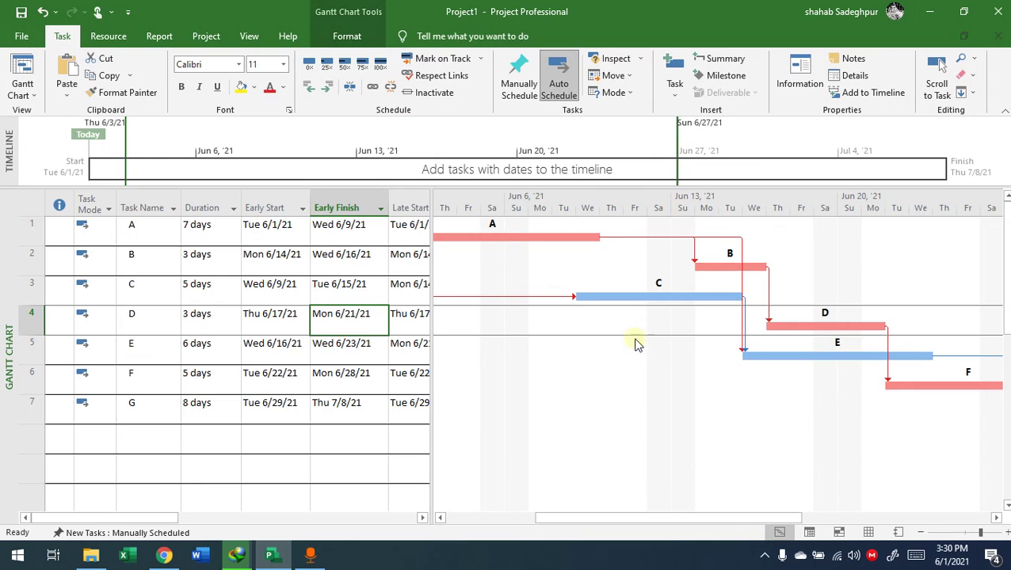
# - Switch the schedule from the Gantt Chart to the Network Diagram view and show all task boxes
pyautogui.click(24, 89)
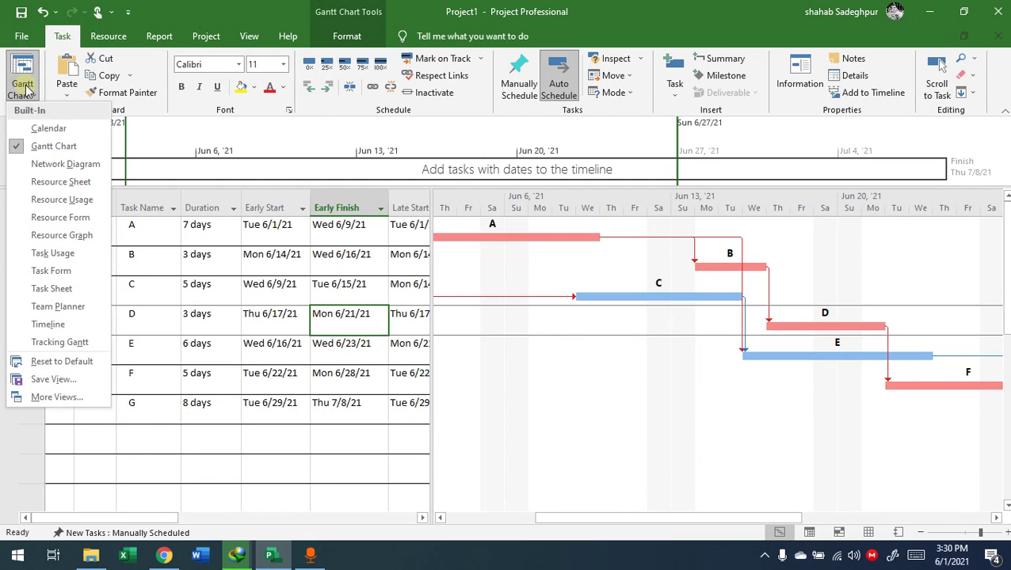
pyautogui.click(61, 164)
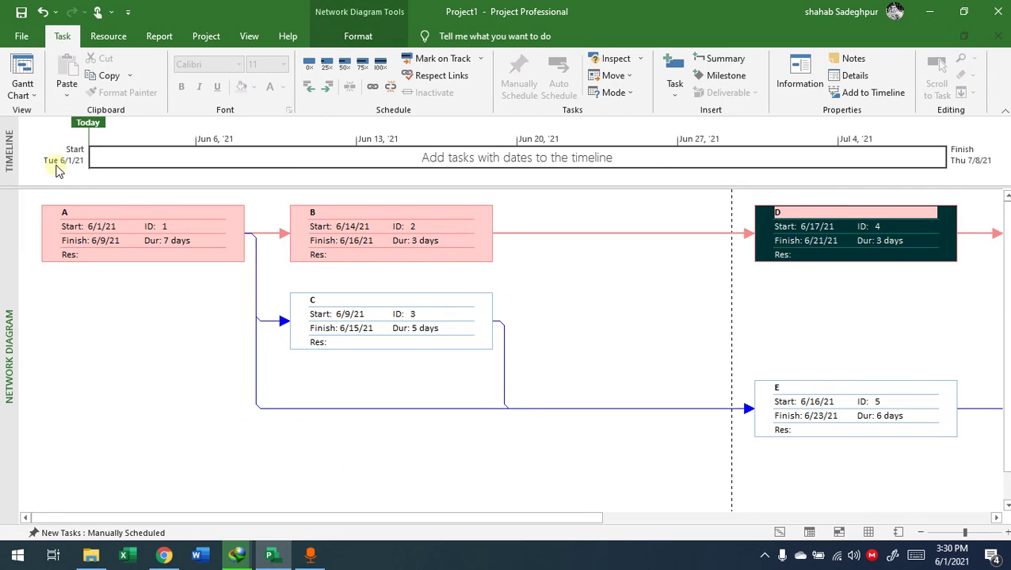
pyautogui.scroll(-2, 607, 361)
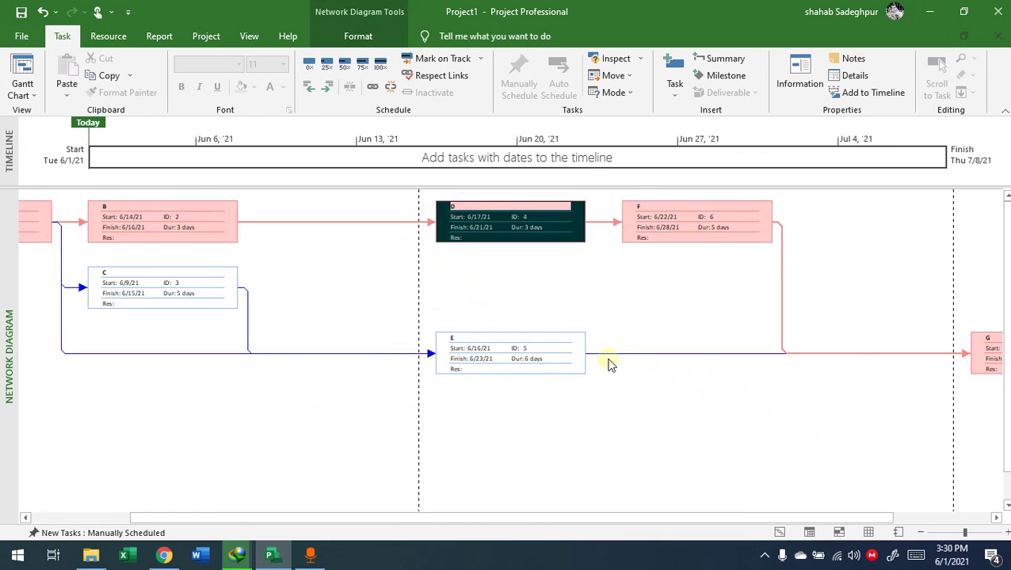
pyautogui.scroll(-1, 607, 362)
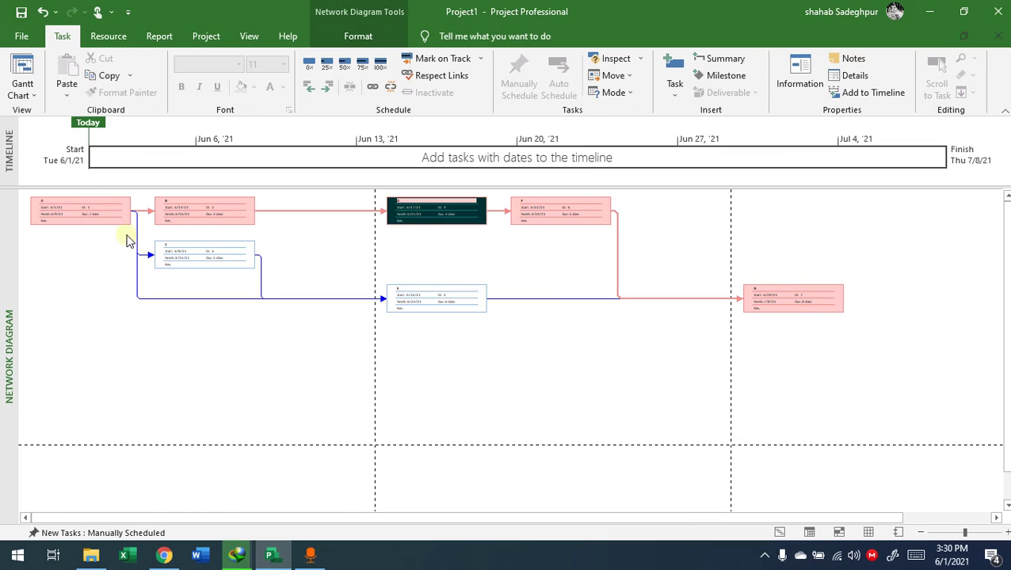
# - Examine the boxes of tasks A, B, C and D and their links in the network diagram
pyautogui.click(92, 216)
pyautogui.click(204, 214)
pyautogui.click(205, 248)
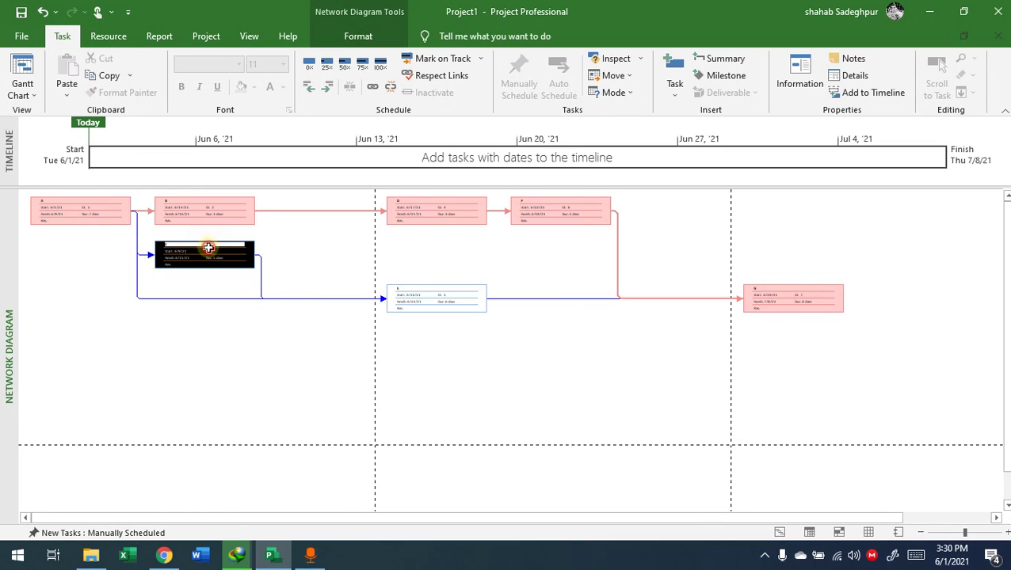
pyautogui.click(414, 208)
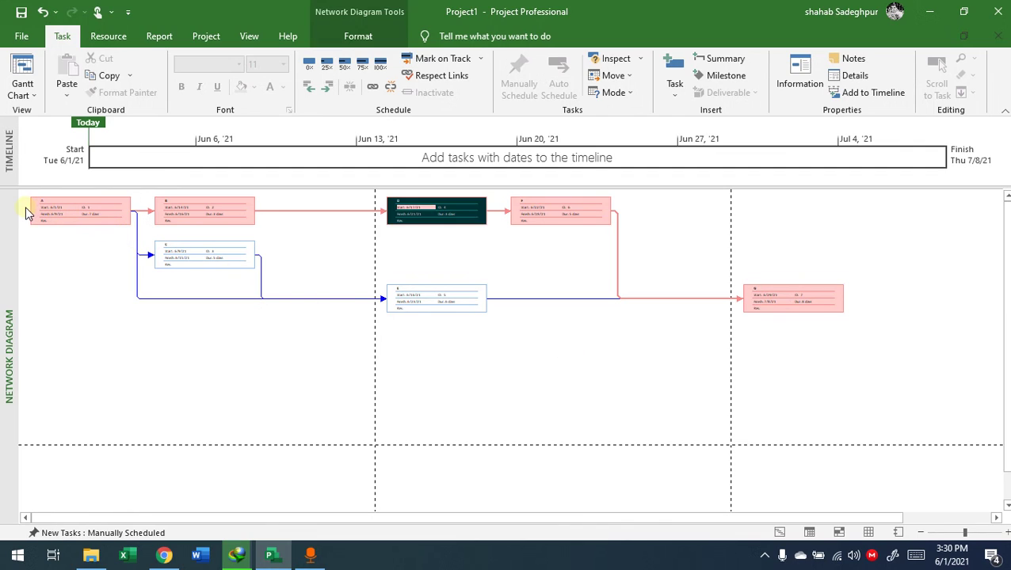
pyautogui.keyDown('ctrl'); pyautogui.scroll(2, 43, 223); pyautogui.keyUp('ctrl')
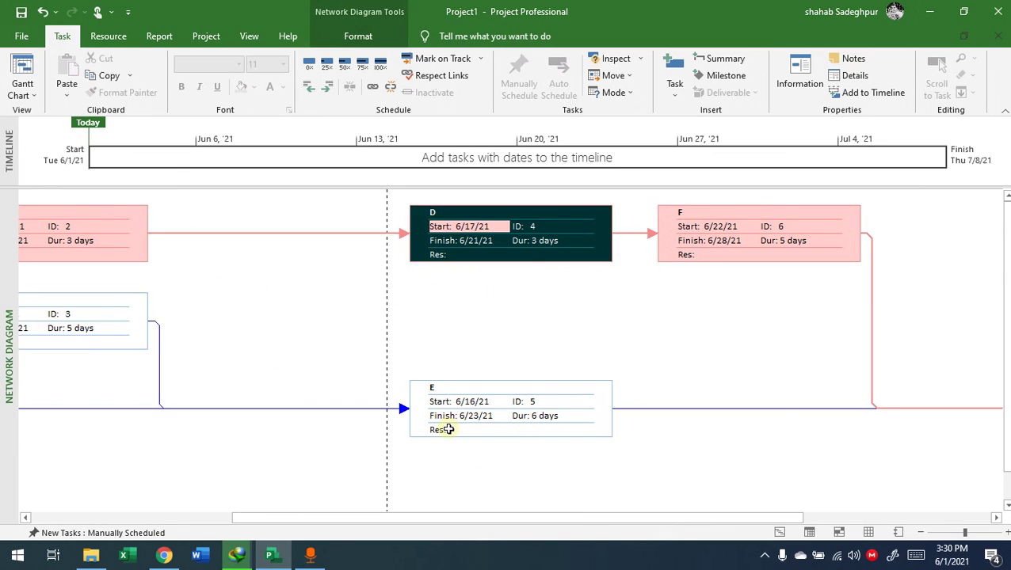
# - Open the box format settings of task D and look over the available data templates
pyautogui.click(595, 218)
pyautogui.moveTo(540, 126); pyautogui.dragTo(264, 75)
pyautogui.click(274, 238)
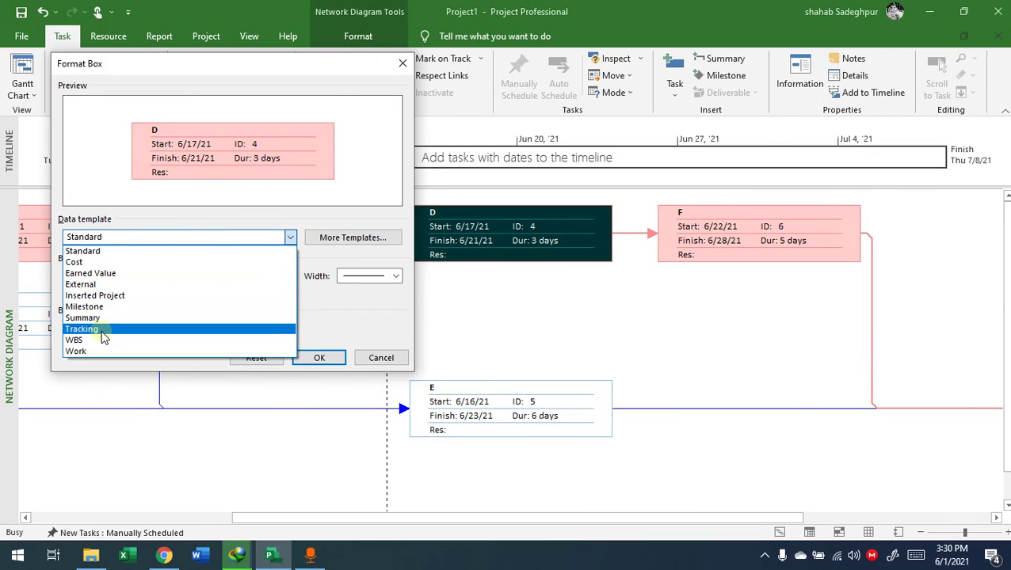
pyautogui.click(226, 204)
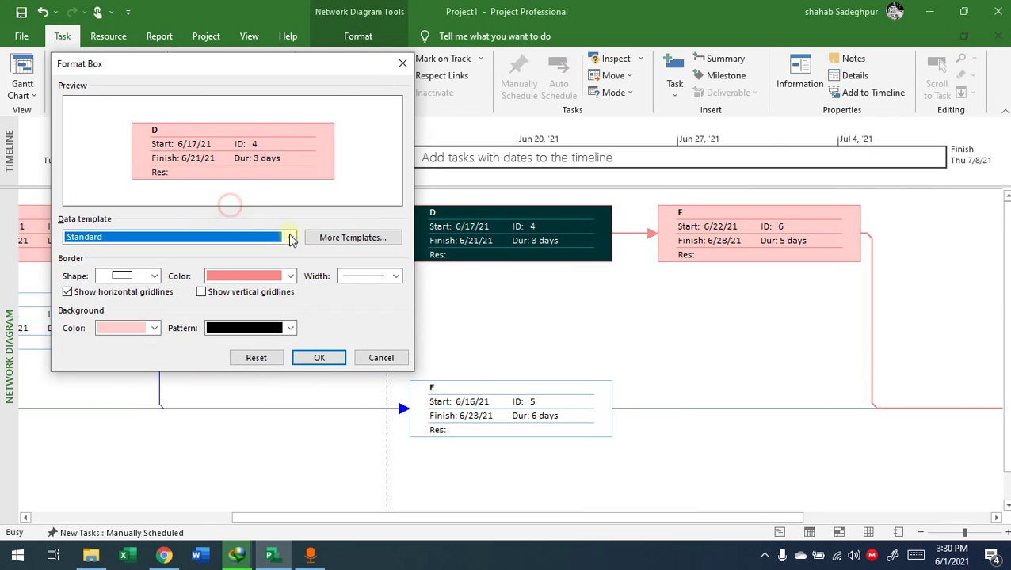
# - Preview the Milestone, WBS, Work, Cost, Earned Value and Inserted Project layouts among the network diagram's data templates
pyautogui.click(331, 238)
pyautogui.click(417, 198)
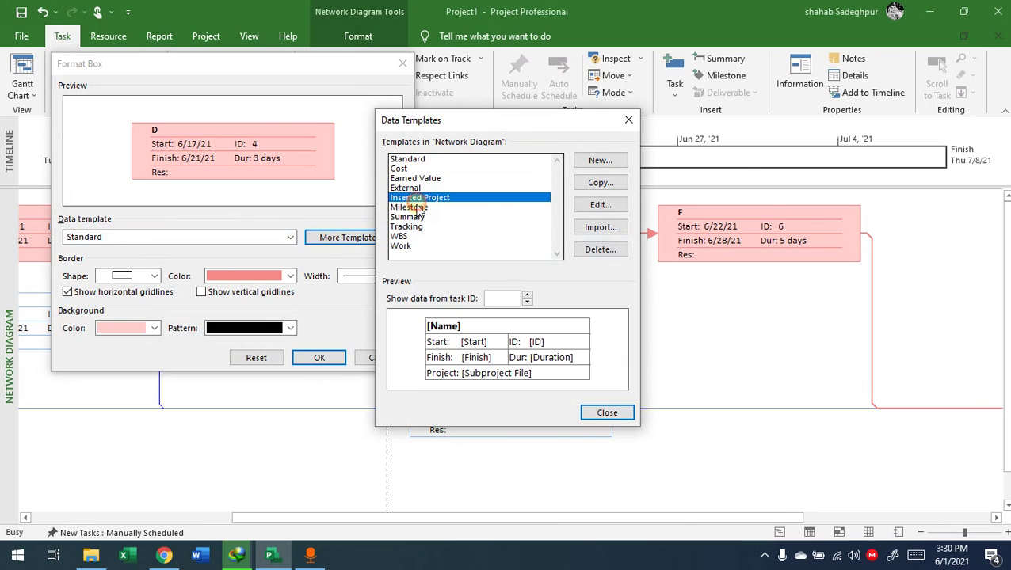
pyautogui.click(431, 207)
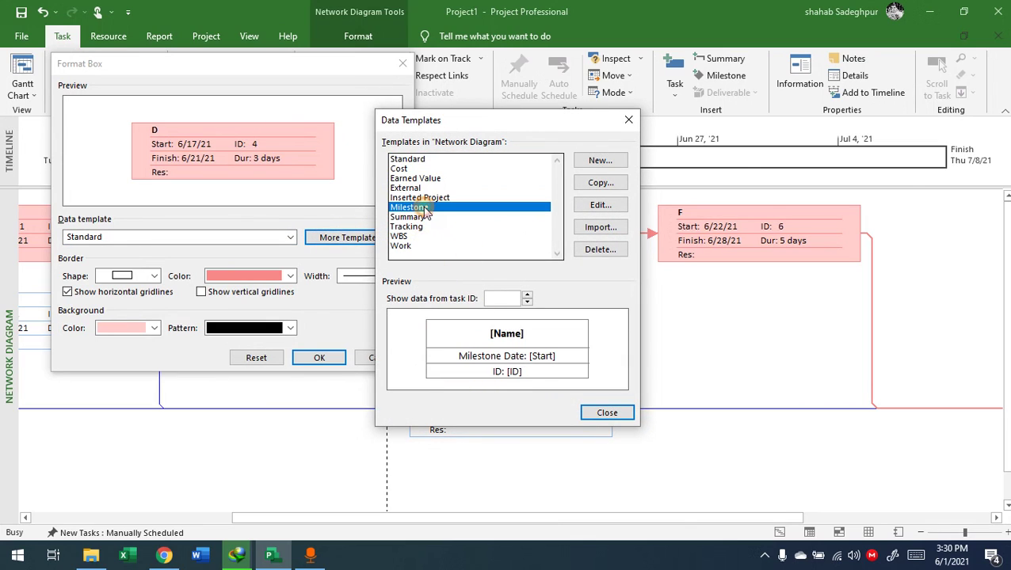
pyautogui.click(432, 217)
pyautogui.click(422, 236)
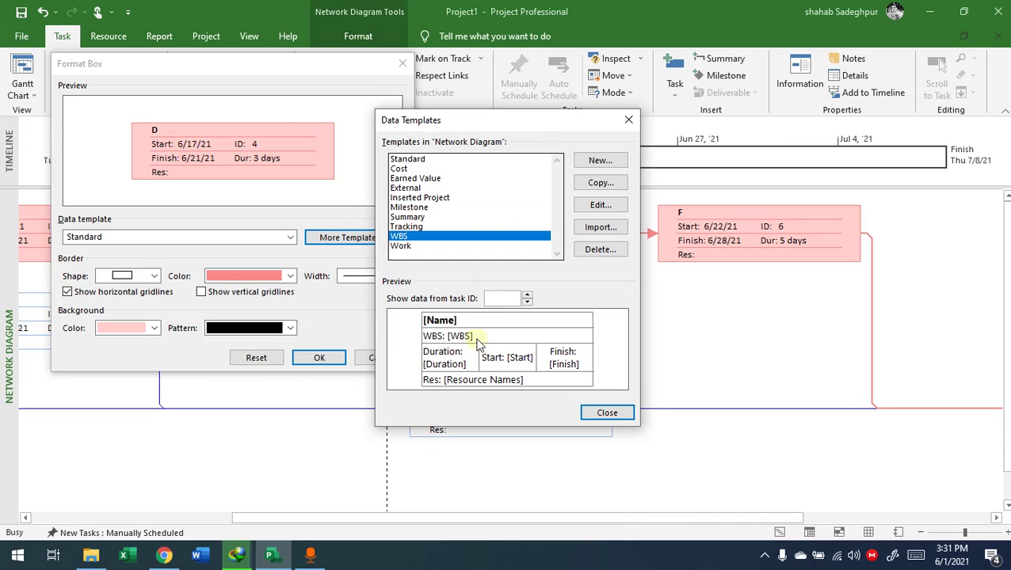
pyautogui.click(401, 247)
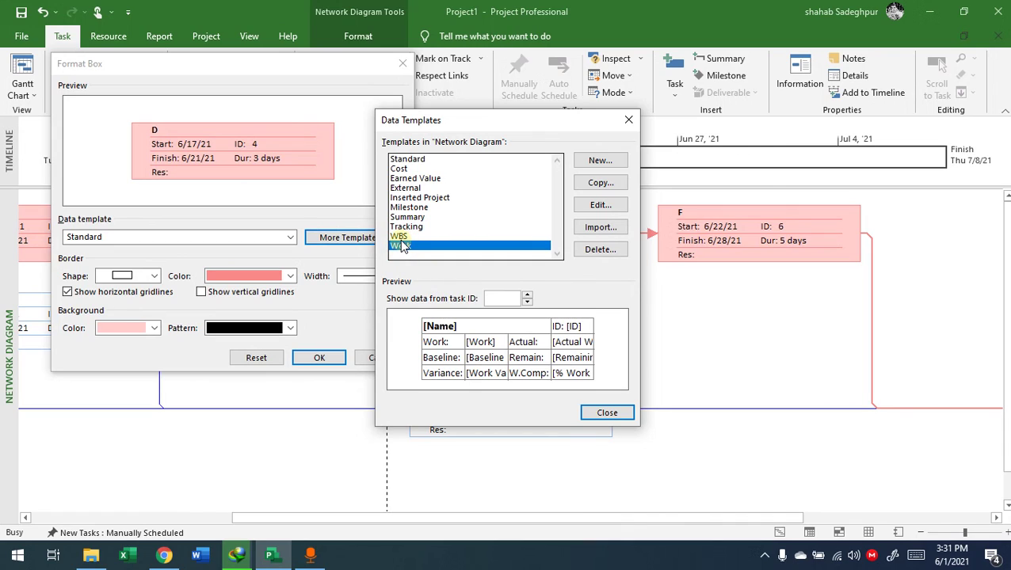
pyautogui.click(400, 159)
pyautogui.click(401, 169)
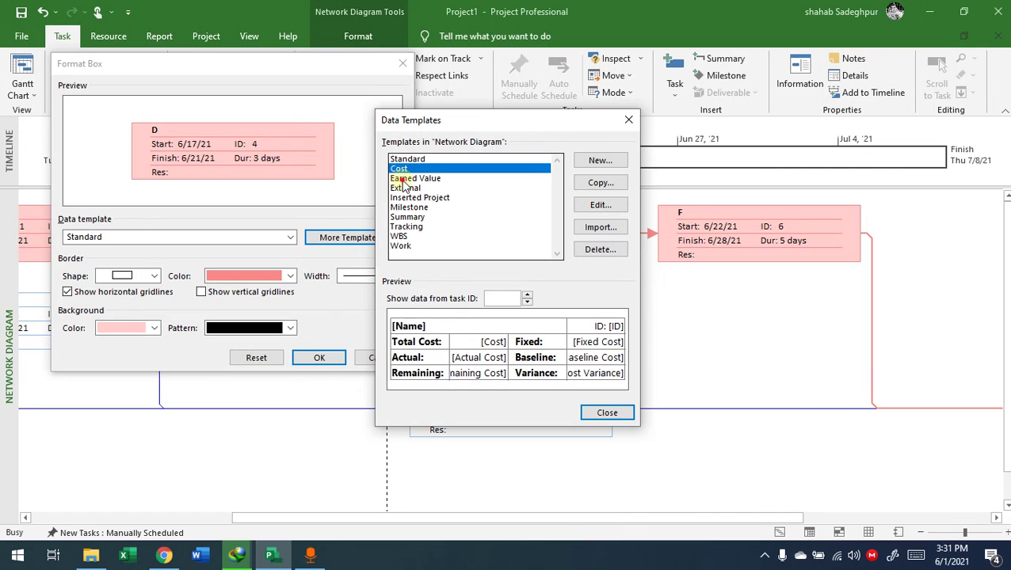
pyautogui.click(403, 181)
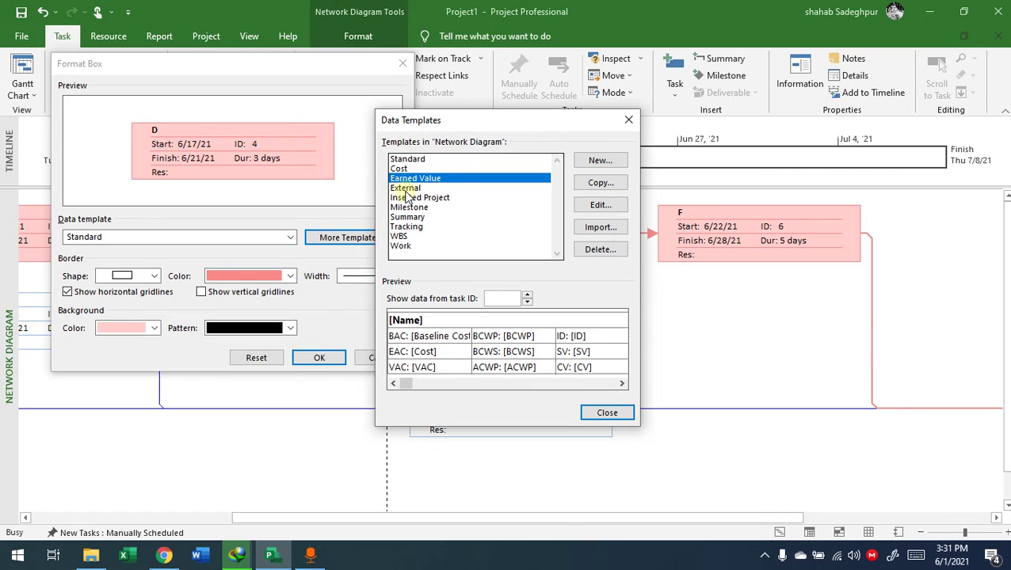
pyautogui.click(405, 189)
pyautogui.click(406, 198)
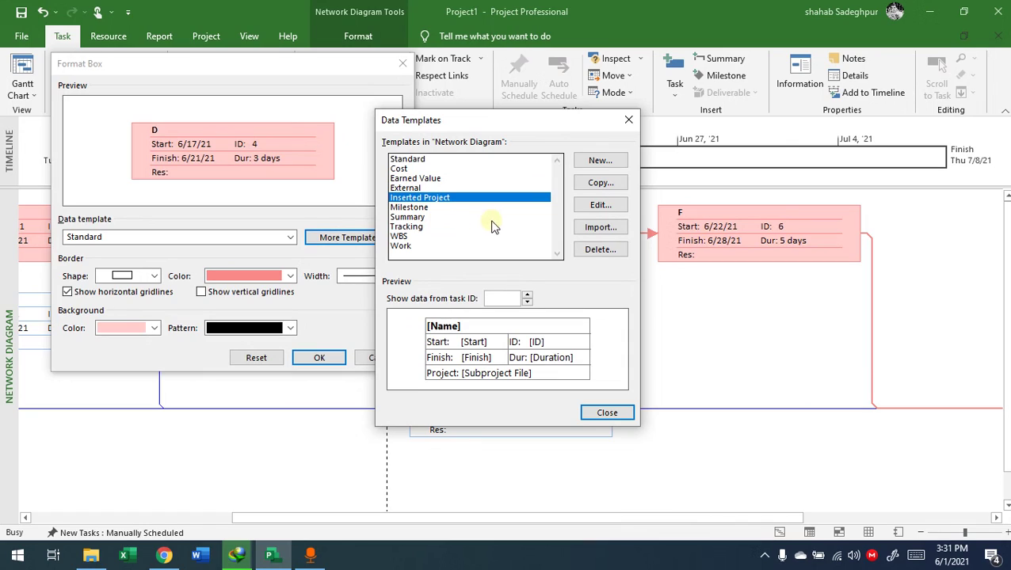
# - Open the Inserted Project data template for editing and look through the fields available for its Start cell
pyautogui.click(588, 205)
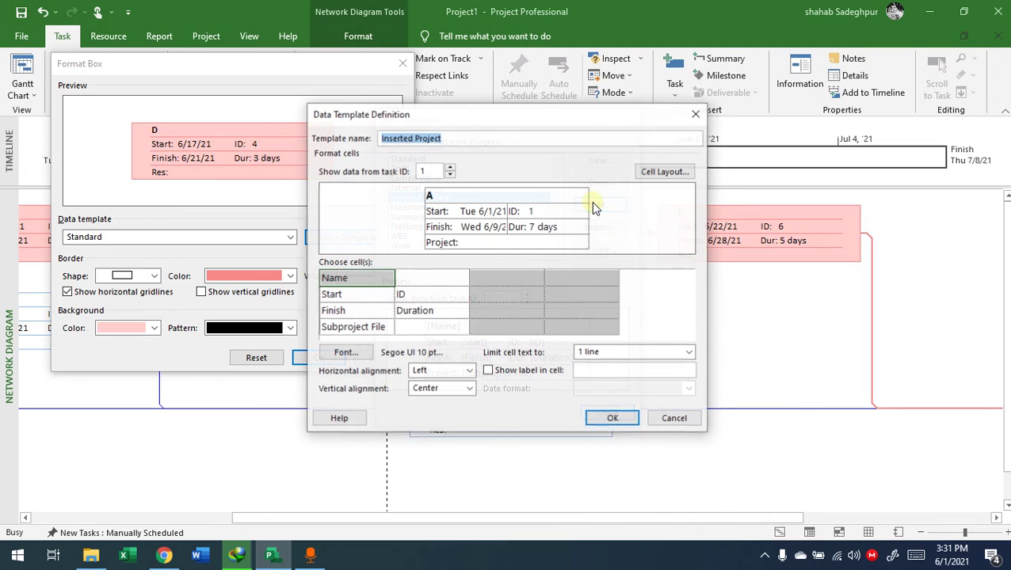
pyautogui.click(448, 214)
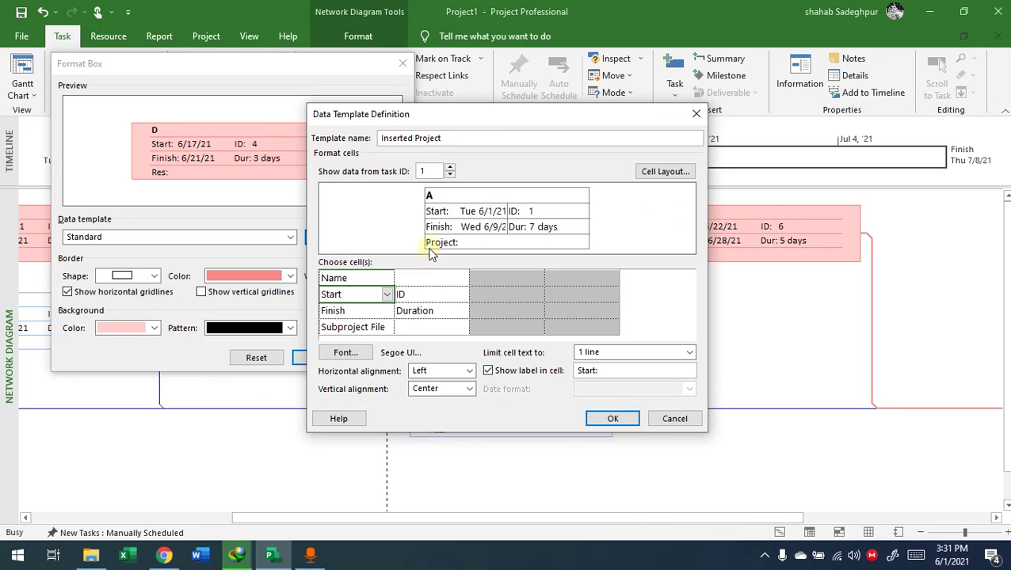
pyautogui.click(390, 294)
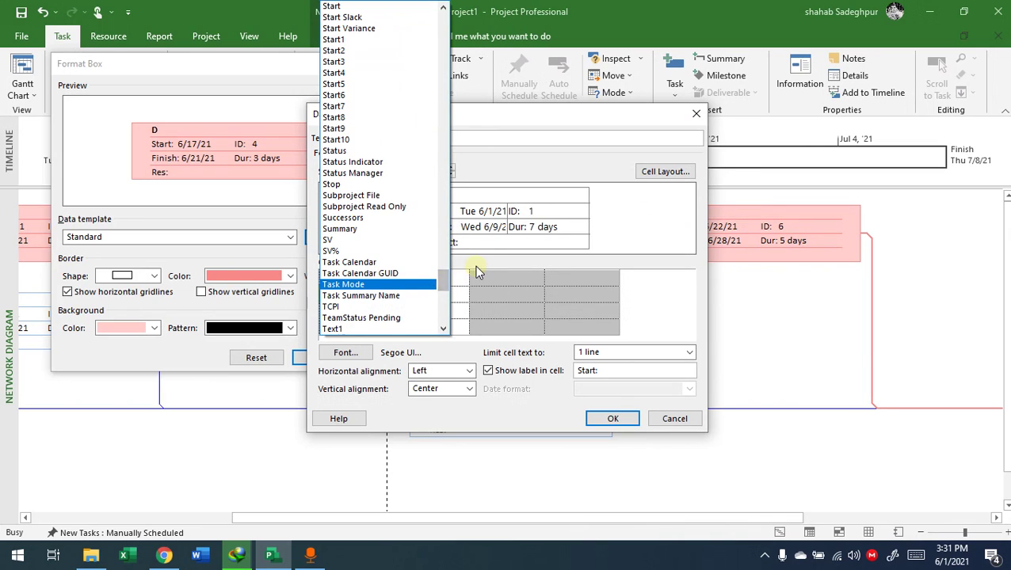
pyautogui.click(478, 271)
pyautogui.click(382, 313)
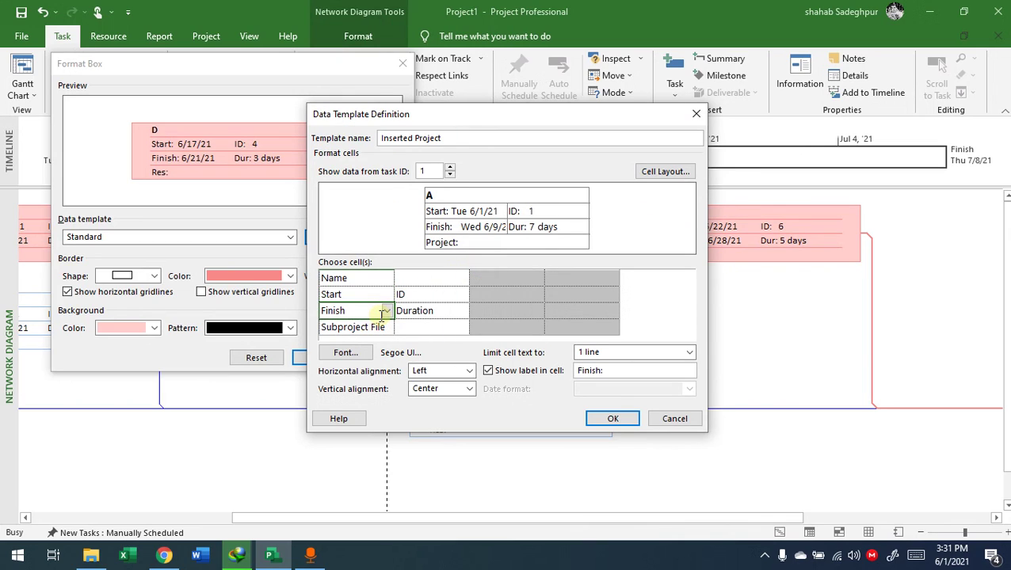
# - Inspect the unused cells and the Name cell in the template's cell grid
pyautogui.click(503, 295)
pyautogui.click(506, 279)
pyautogui.click(562, 283)
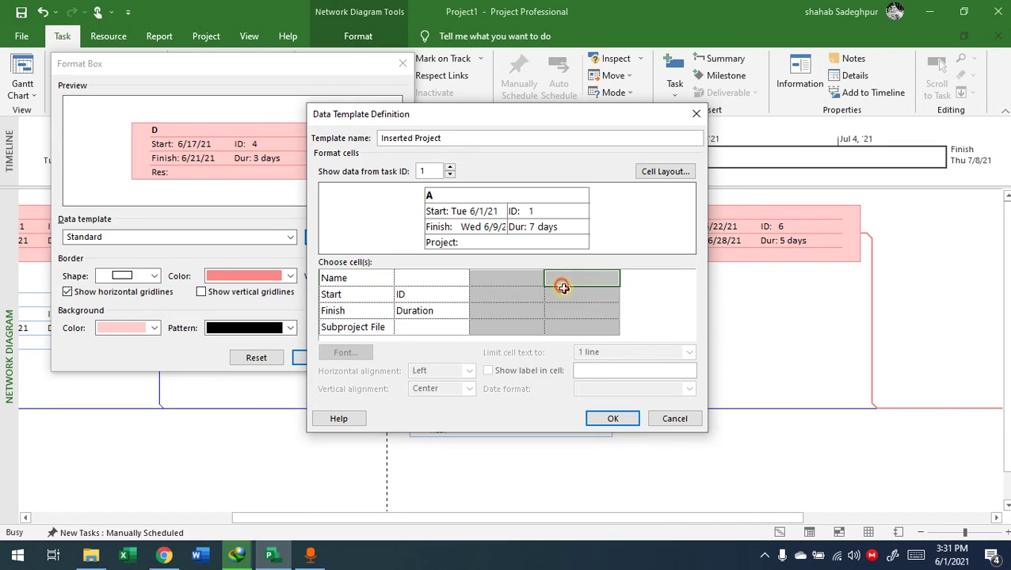
pyautogui.click(563, 290)
pyautogui.click(565, 309)
pyautogui.click(568, 325)
pyautogui.click(516, 324)
pyautogui.click(427, 326)
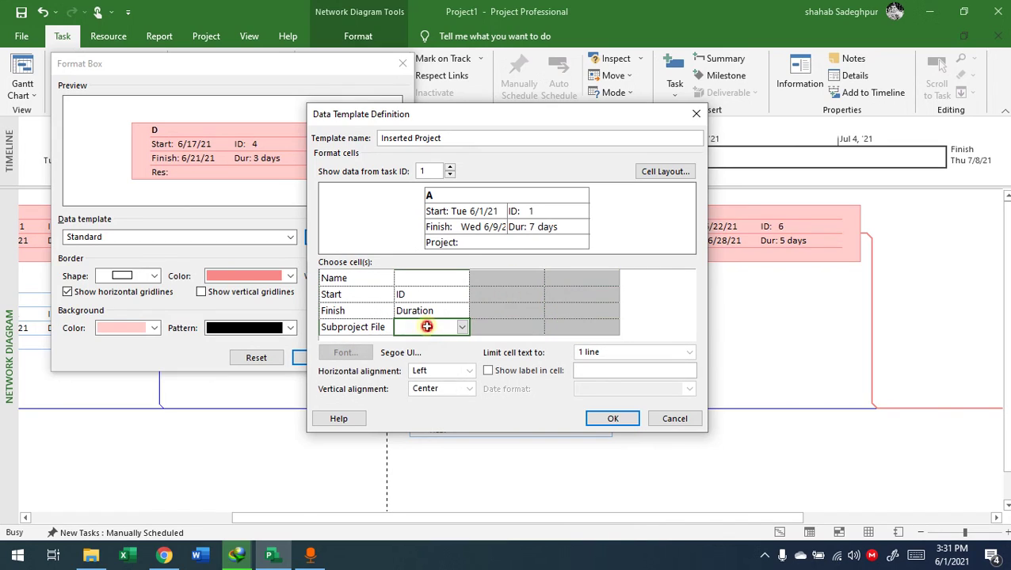
pyautogui.click(369, 278)
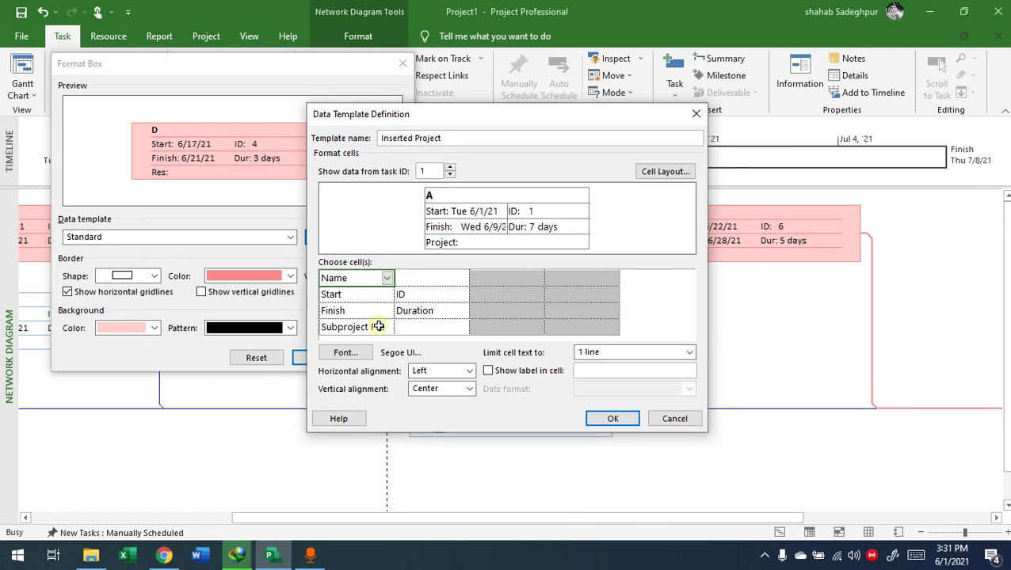
# - Replace the template's Start field with Early Start and its Finish field with Early Finish
pyautogui.click(361, 294)
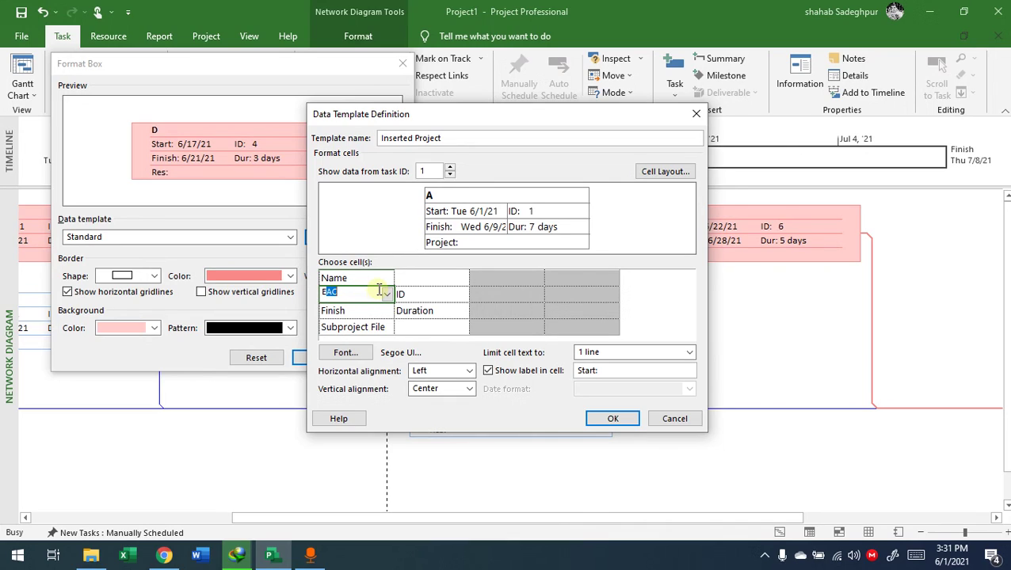
pyautogui.write('Early Finish')
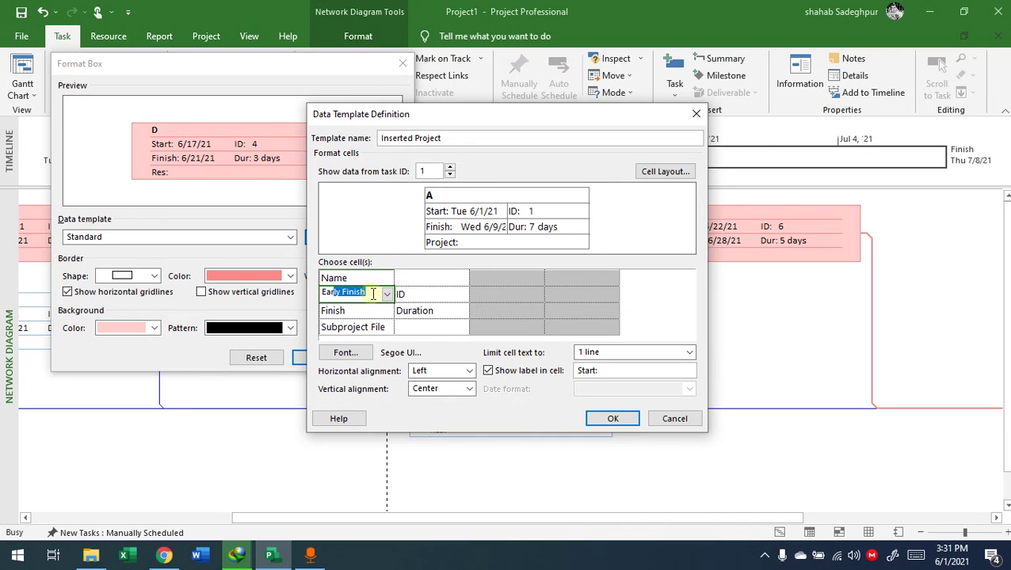
pyautogui.click(386, 294)
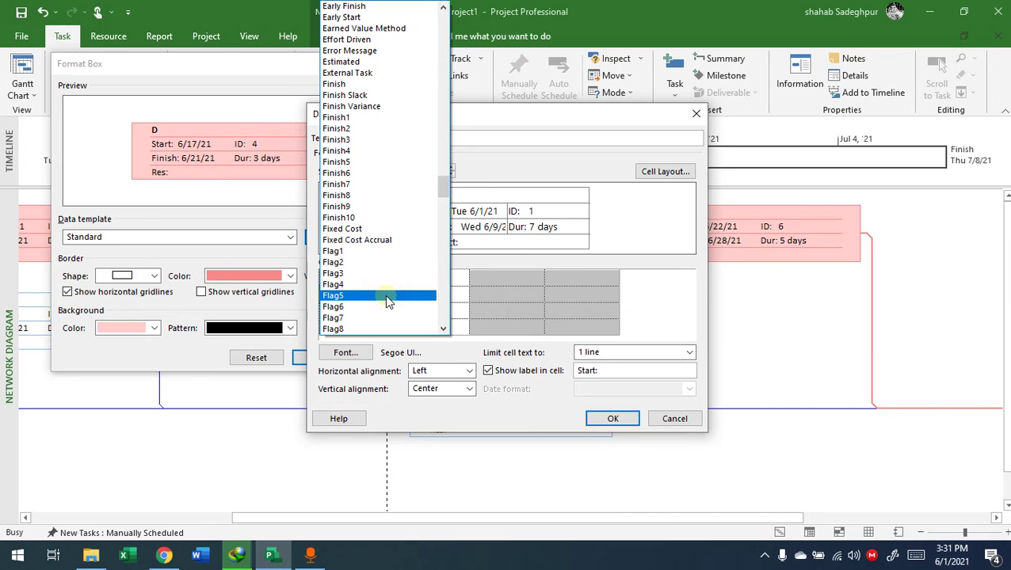
pyautogui.scroll(1, 384, 299)
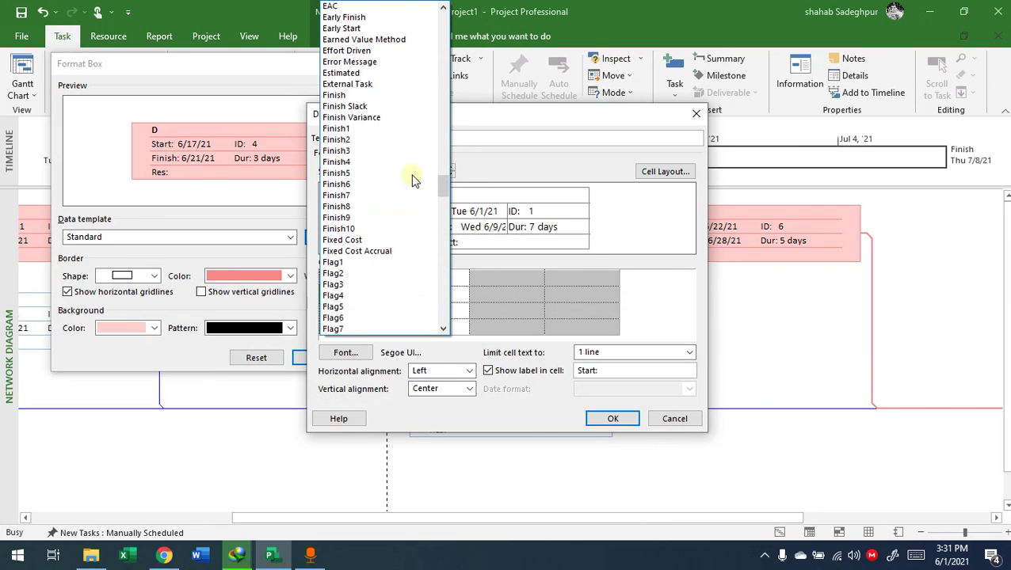
pyautogui.click(354, 29)
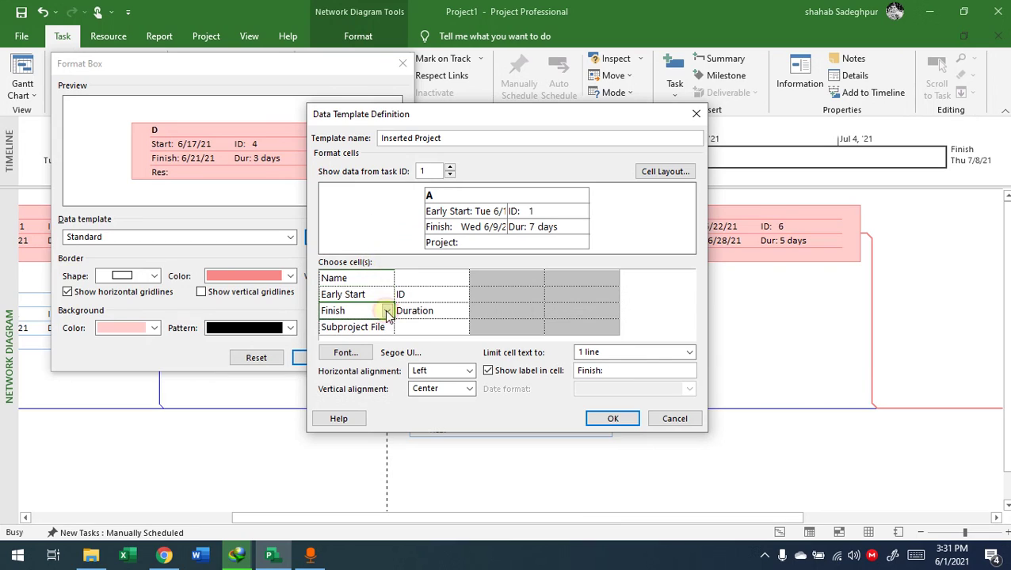
pyautogui.click(389, 312)
pyautogui.scroll(3, 385, 312)
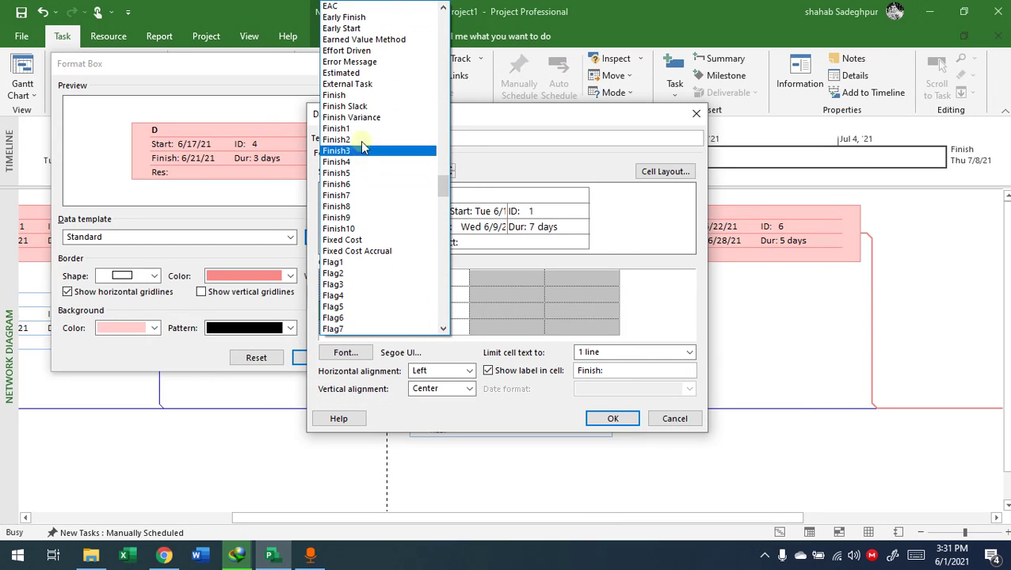
pyautogui.click(352, 26)
# - Check the cells beside Early Start and Early Finish in the template grid and select the Subproject File cell
pyautogui.click(499, 294)
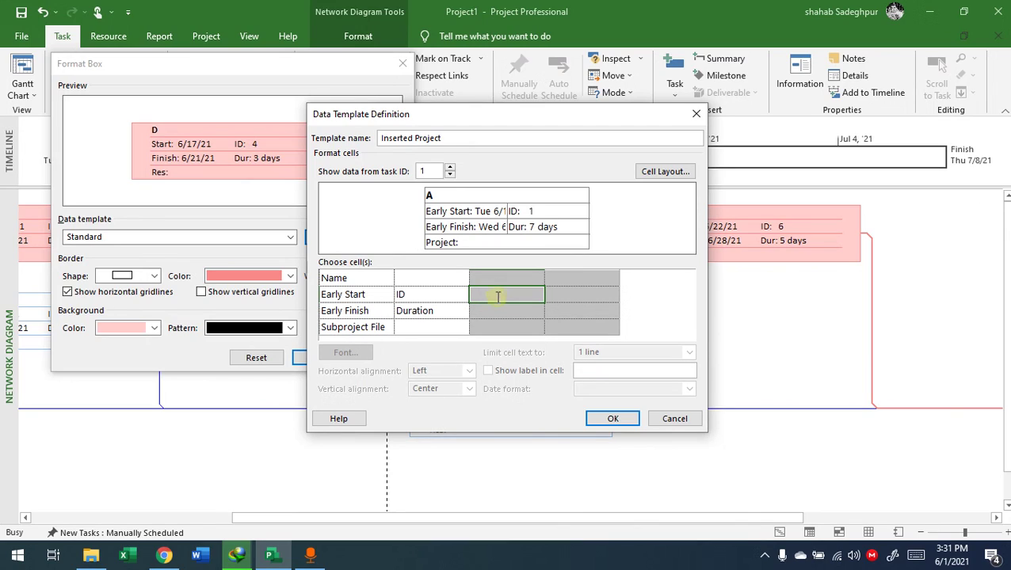
pyautogui.click(496, 293)
pyautogui.click(449, 293)
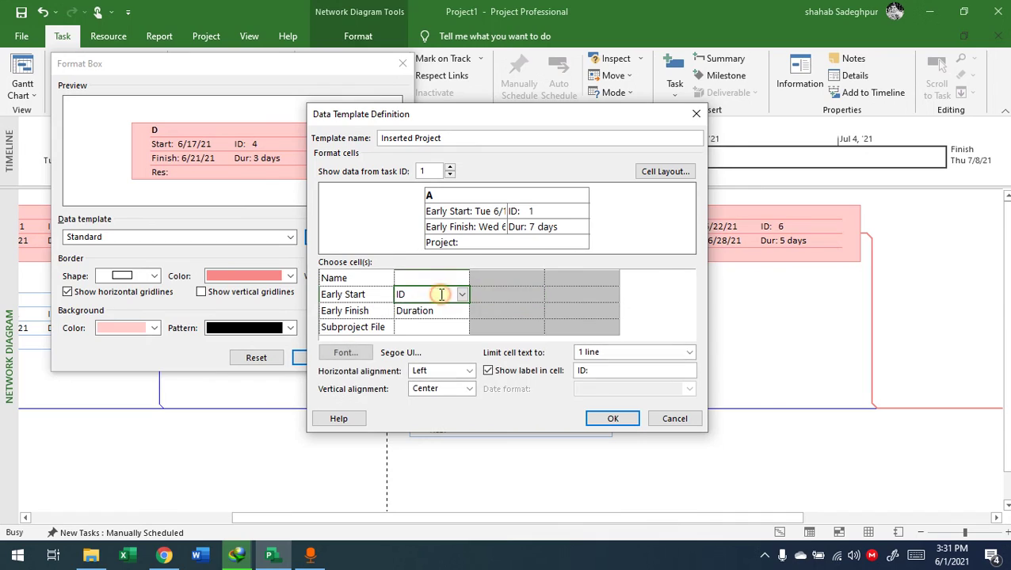
pyautogui.click(440, 325)
pyautogui.click(450, 311)
pyautogui.click(392, 328)
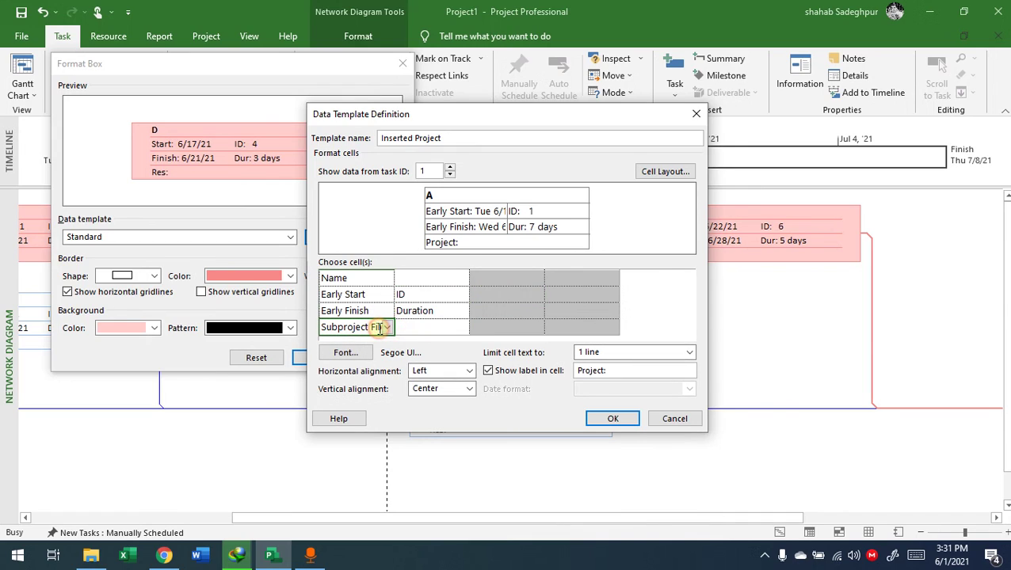
# - Review the cell contents of the Inserted Project data template, accept its definition and close the template list
pyautogui.click(357, 294)
pyautogui.click(417, 292)
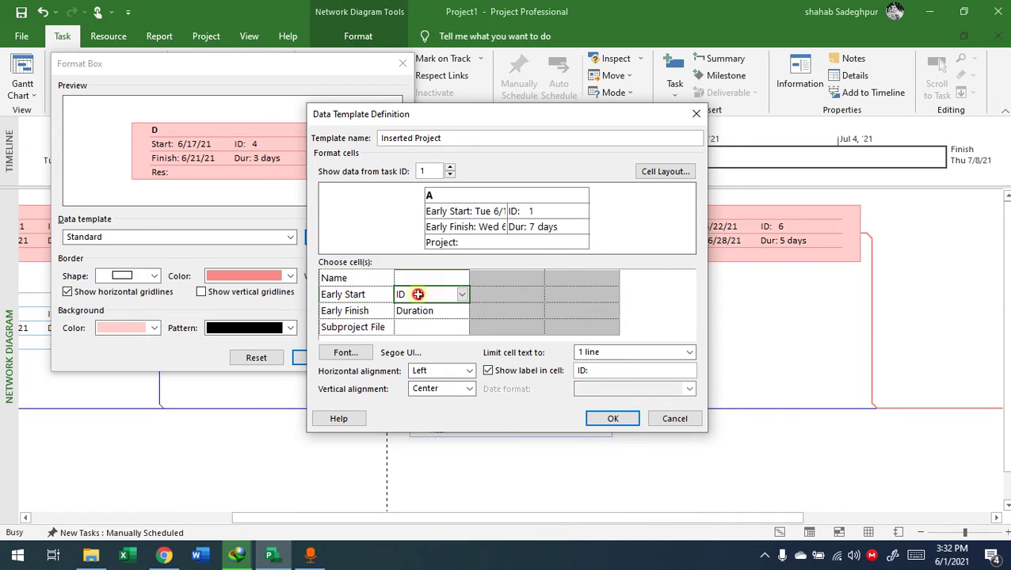
pyautogui.click(410, 276)
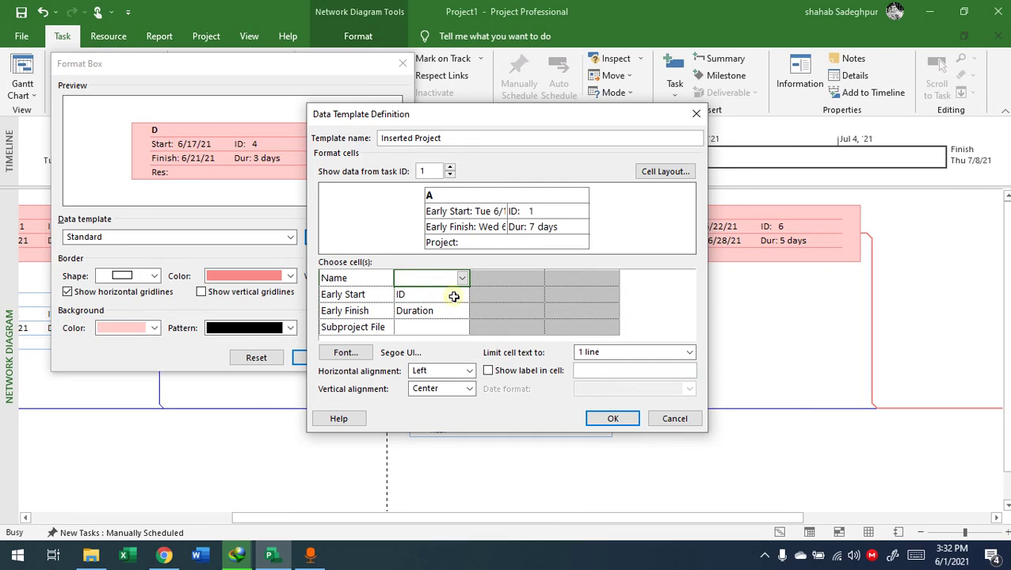
pyautogui.click(615, 420)
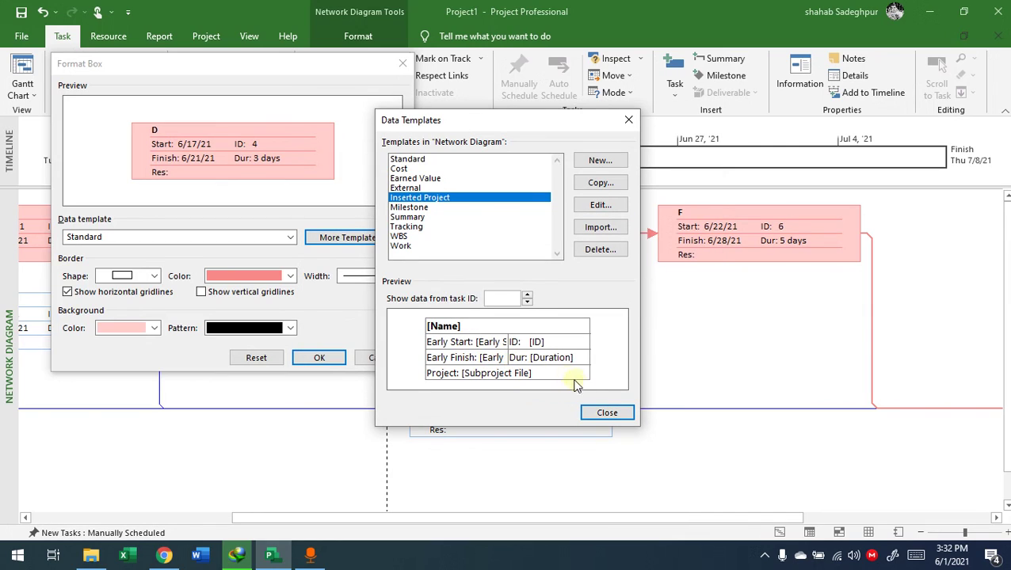
pyautogui.click(606, 412)
# - Preview the Earned Value and External data templates for task D's box, and apply the Inserted Project template
pyautogui.click(210, 238)
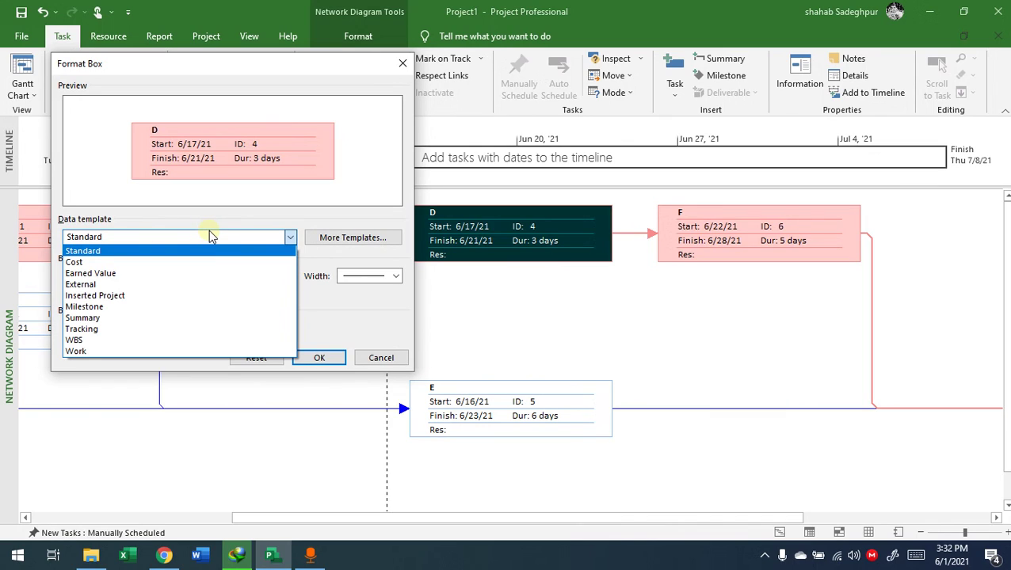
pyautogui.click(109, 274)
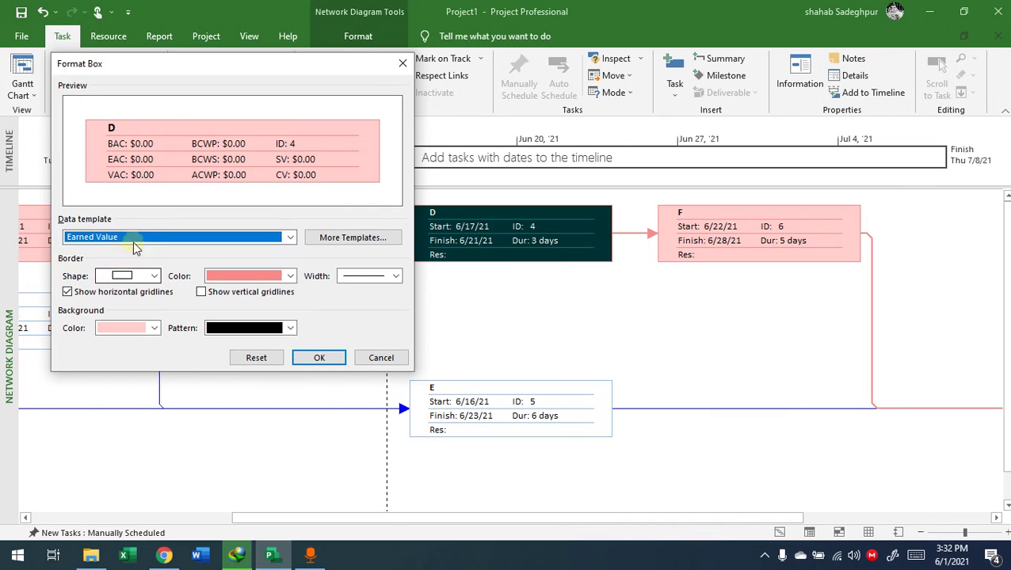
pyautogui.click(162, 231)
pyautogui.click(94, 285)
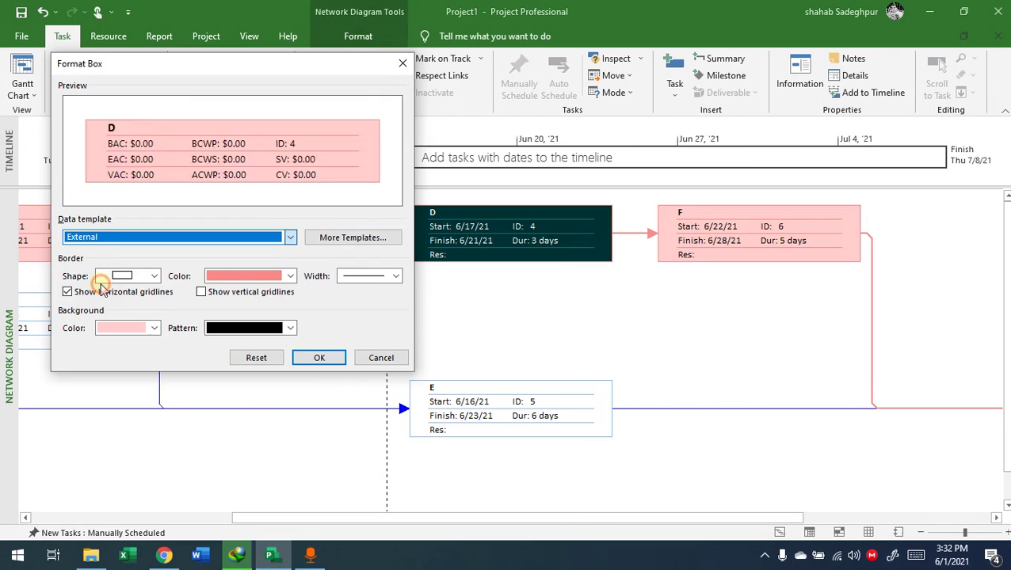
pyautogui.click(133, 237)
pyautogui.click(100, 285)
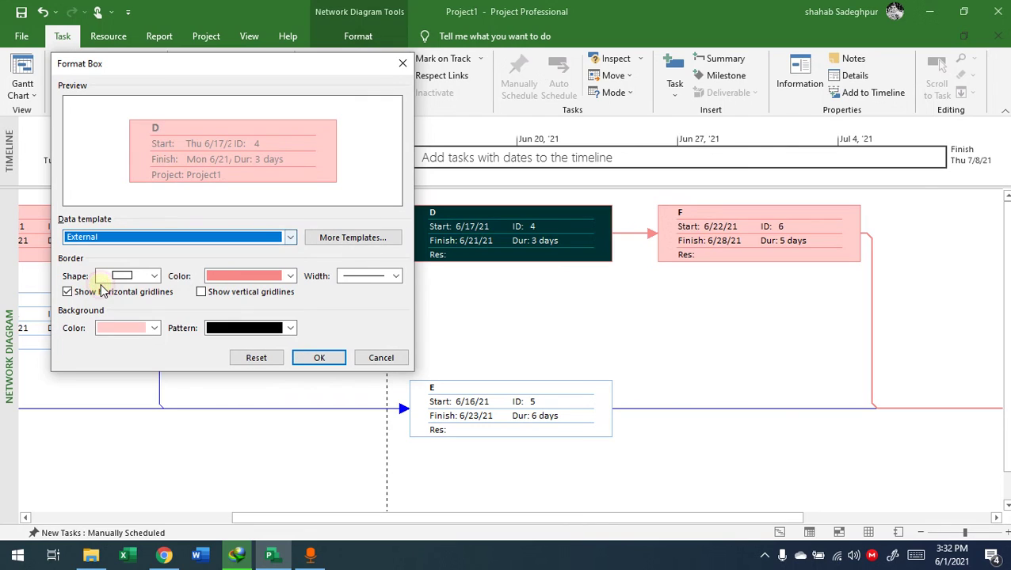
pyautogui.click(135, 236)
pyautogui.click(95, 295)
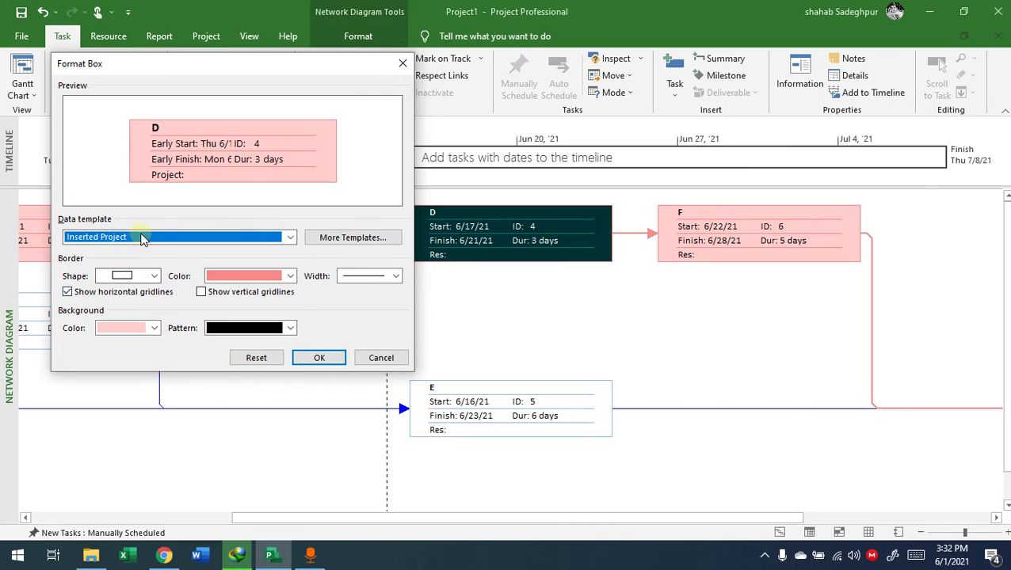
pyautogui.click(317, 357)
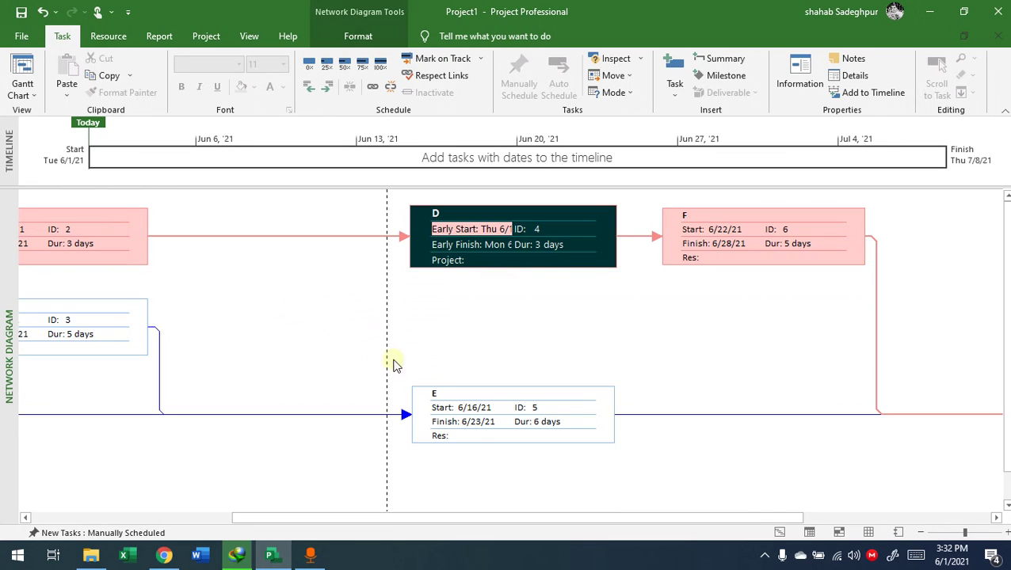
# - Switch from the network diagram to the Gantt Chart view
pyautogui.moveTo(434, 527); pyautogui.dragTo(140, 462)
pyautogui.click(21, 88)
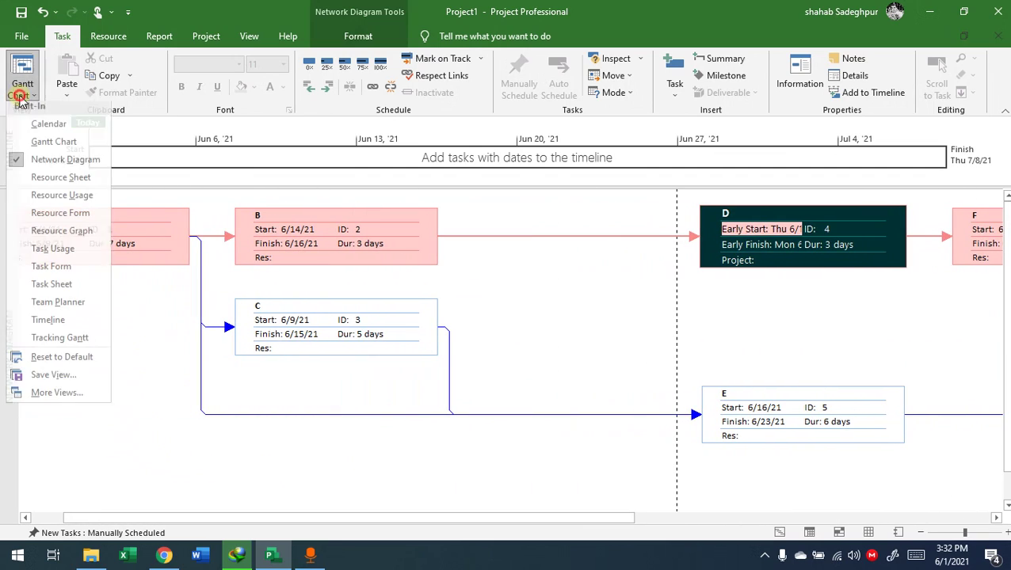
pyautogui.click(40, 146)
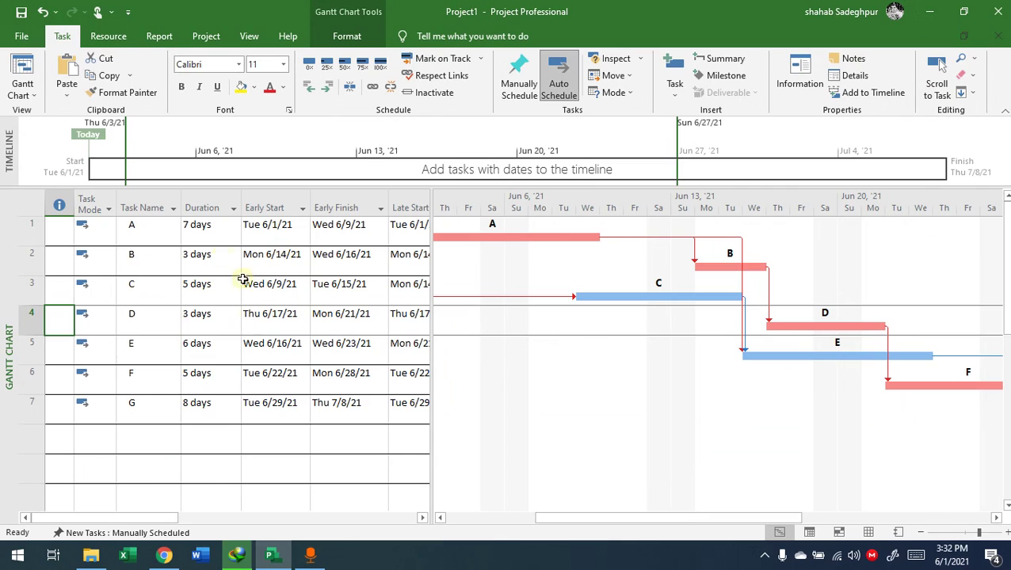
pyautogui.click(130, 283)
pyautogui.moveTo(259, 207); pyautogui.dragTo(141, 226)
pyautogui.click(300, 266)
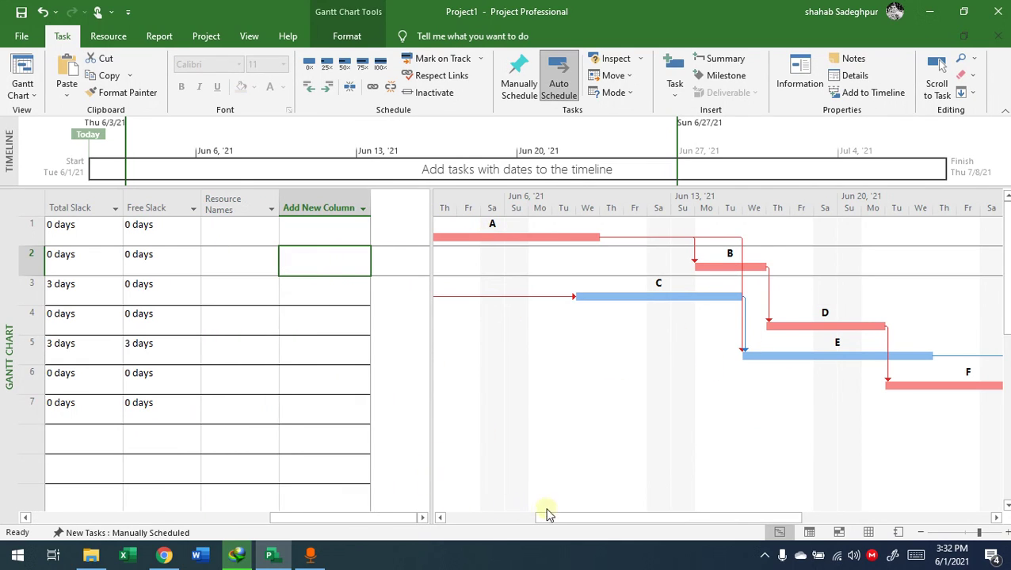
pyautogui.moveTo(558, 511)
pyautogui.mouseDown()
pyautogui.moveTo(512, 511)
pyautogui.moveTo(541, 509)
pyautogui.mouseUp()
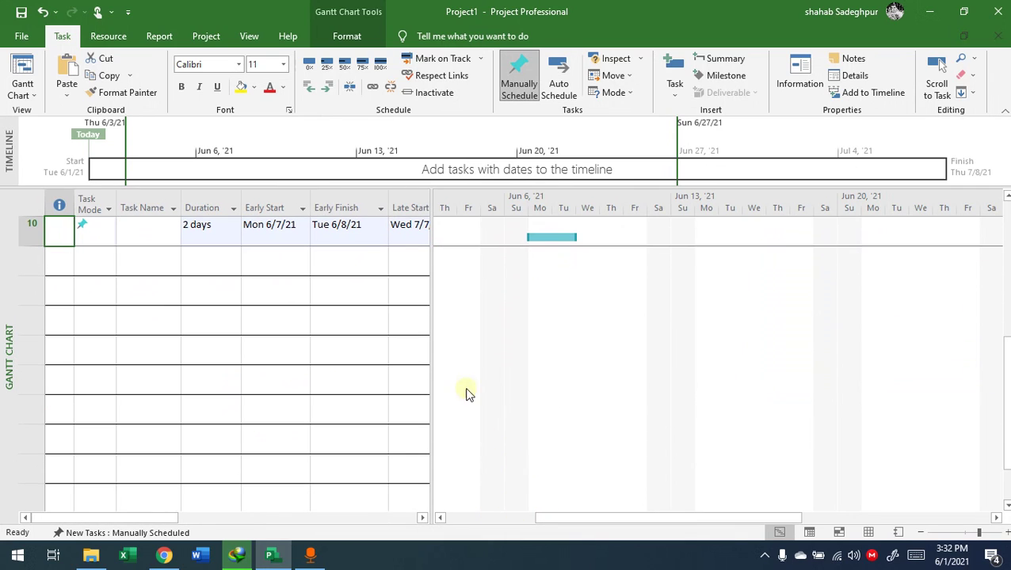
pyautogui.hotkey('ctrl', 'z')
pyautogui.scroll(3, 612, 404)
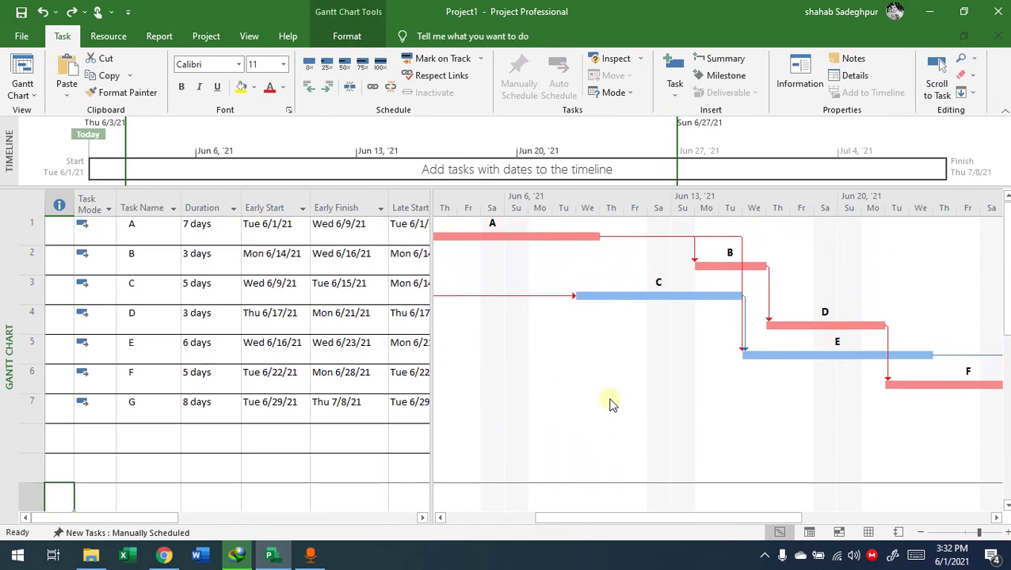
pyautogui.moveTo(565, 517); pyautogui.dragTo(504, 517)
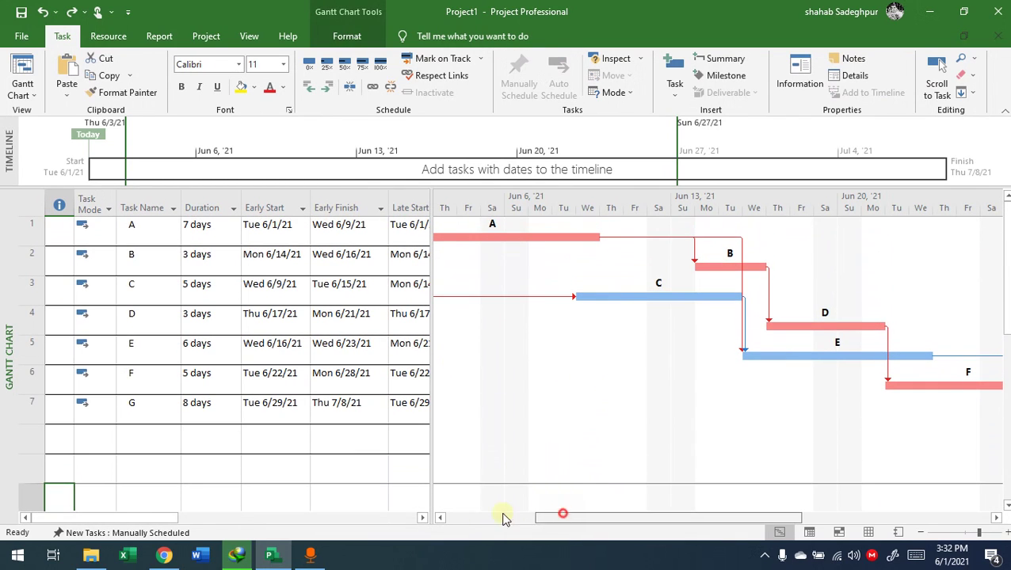
# - Switch to the Resource Sheet view and add a resource named CONCRETE in the first row
pyautogui.click(29, 83)
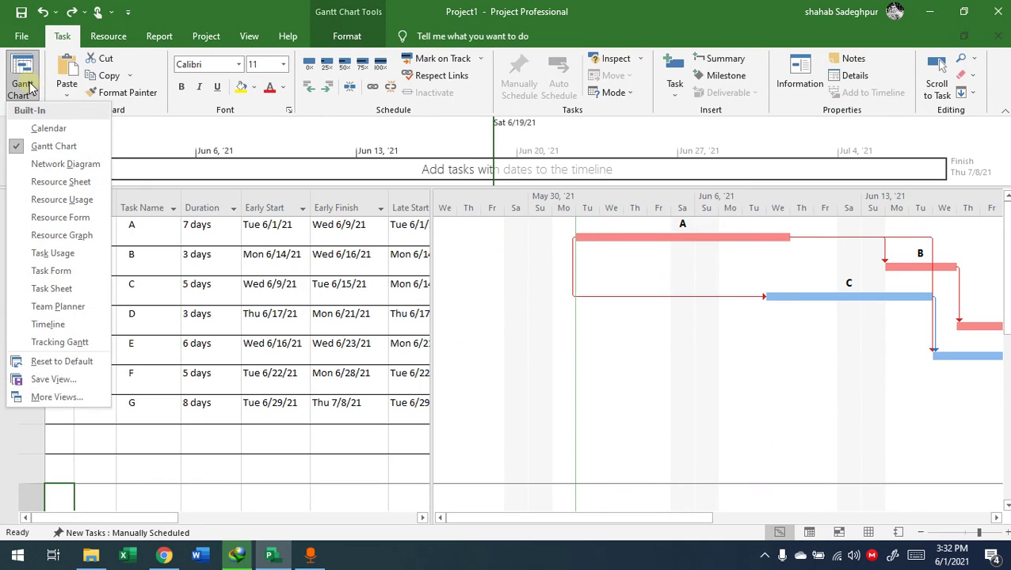
pyautogui.click(55, 185)
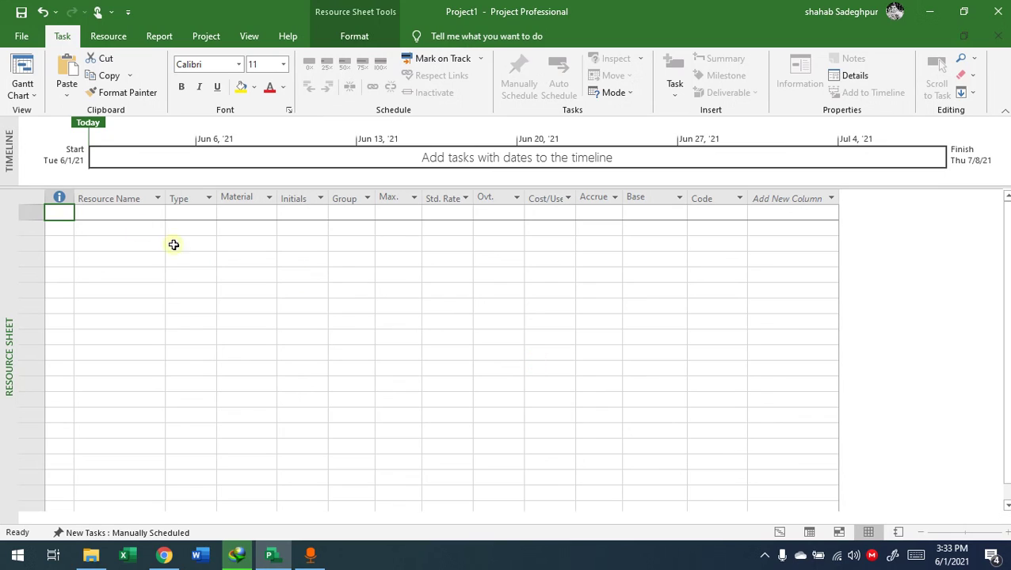
pyautogui.click(116, 215)
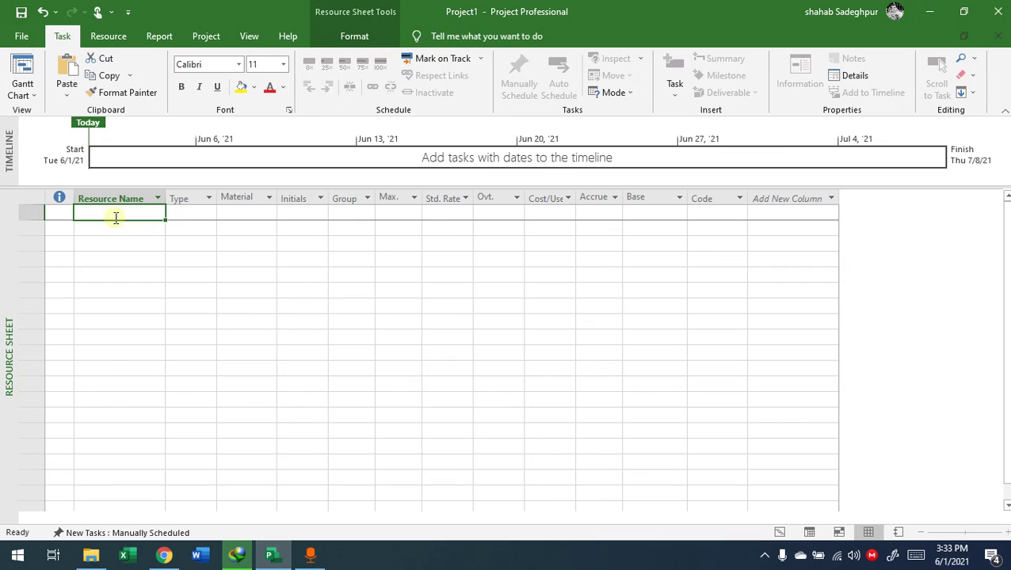
pyautogui.write('CONCRETE')
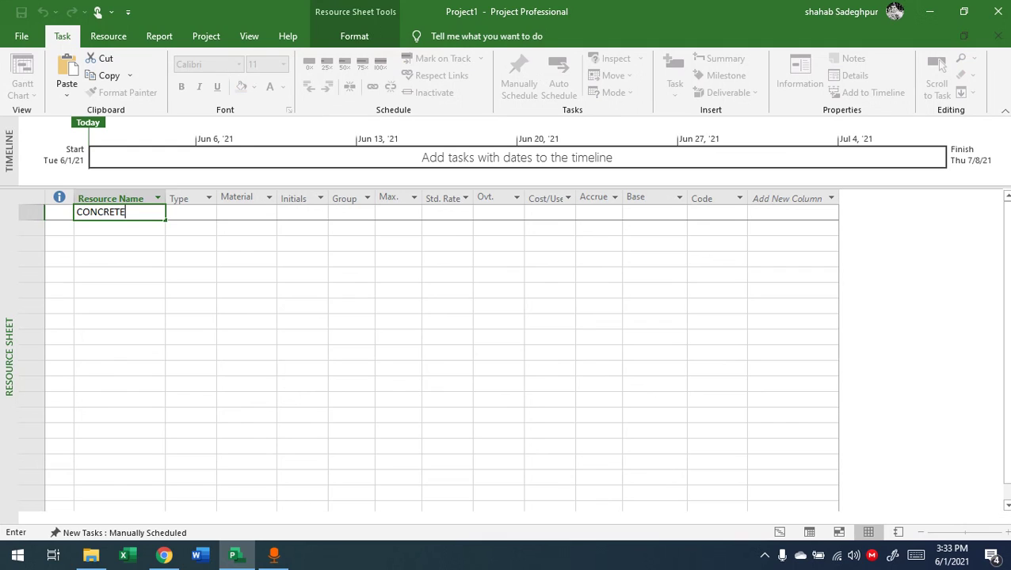
pyautogui.click(208, 259)
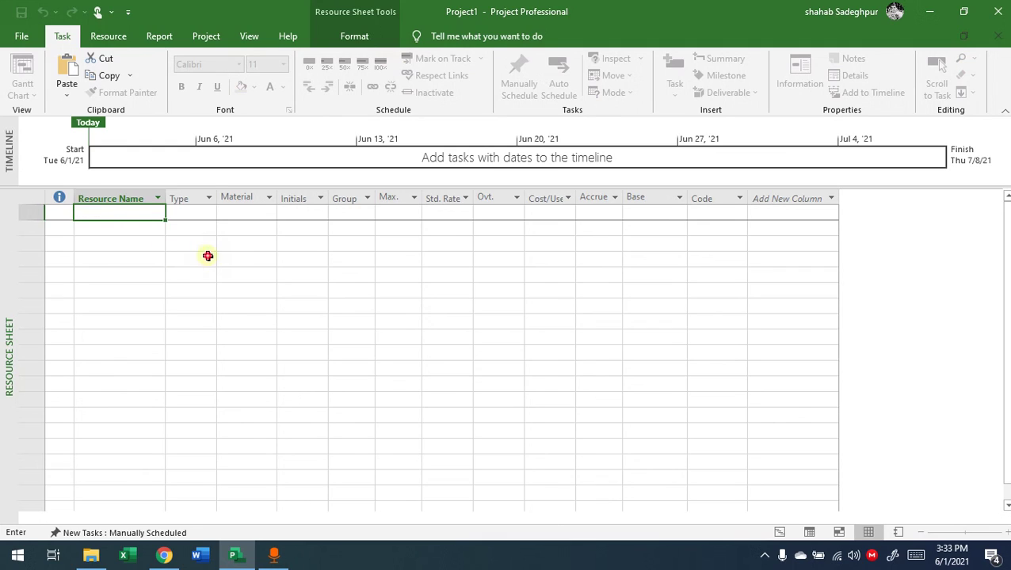
# - Set the resource type of CONCRETE to Material
pyautogui.click(198, 214)
pyautogui.click(211, 214)
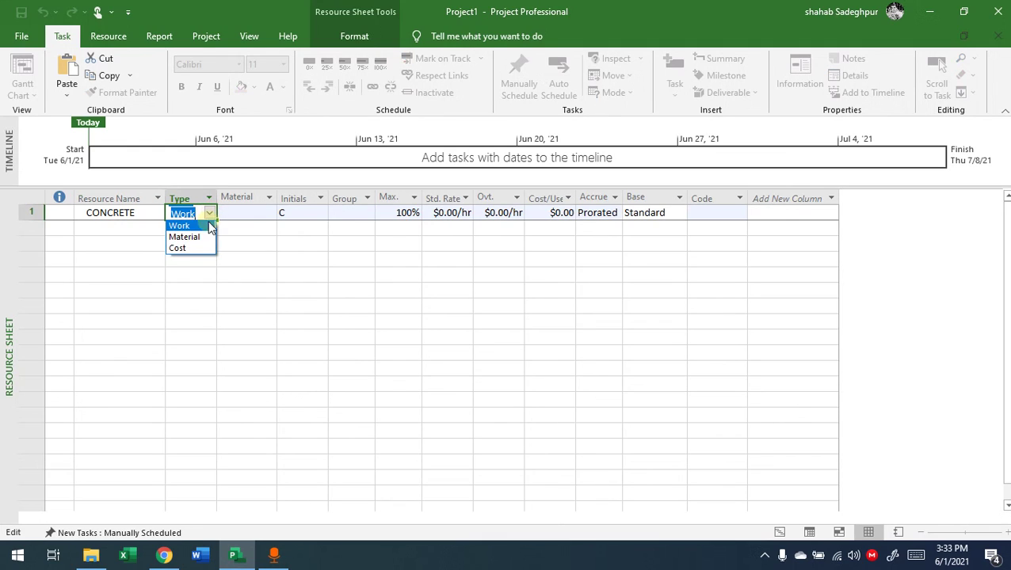
pyautogui.click(199, 237)
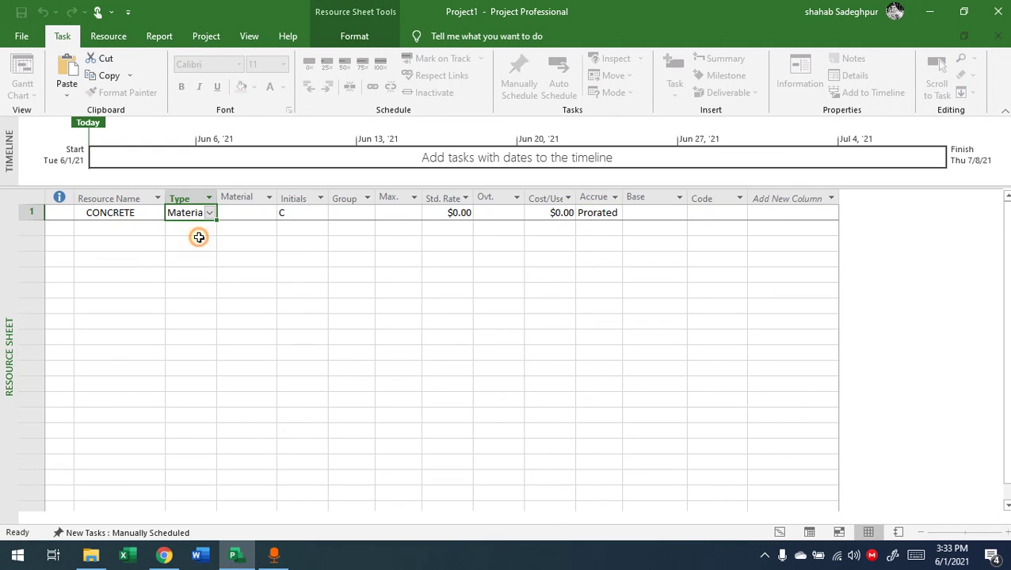
pyautogui.click(291, 216)
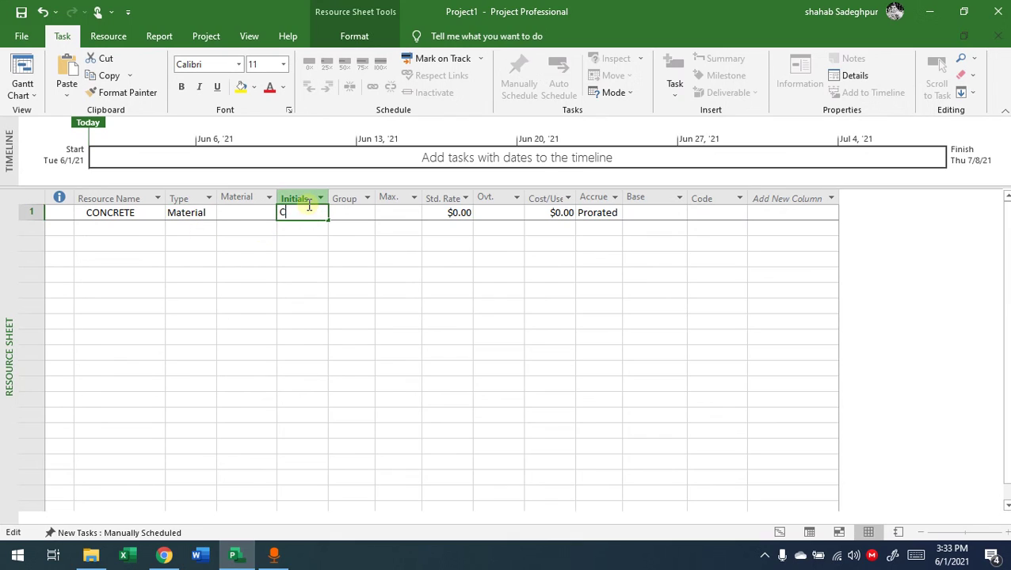
pyautogui.click(444, 273)
pyautogui.click(456, 212)
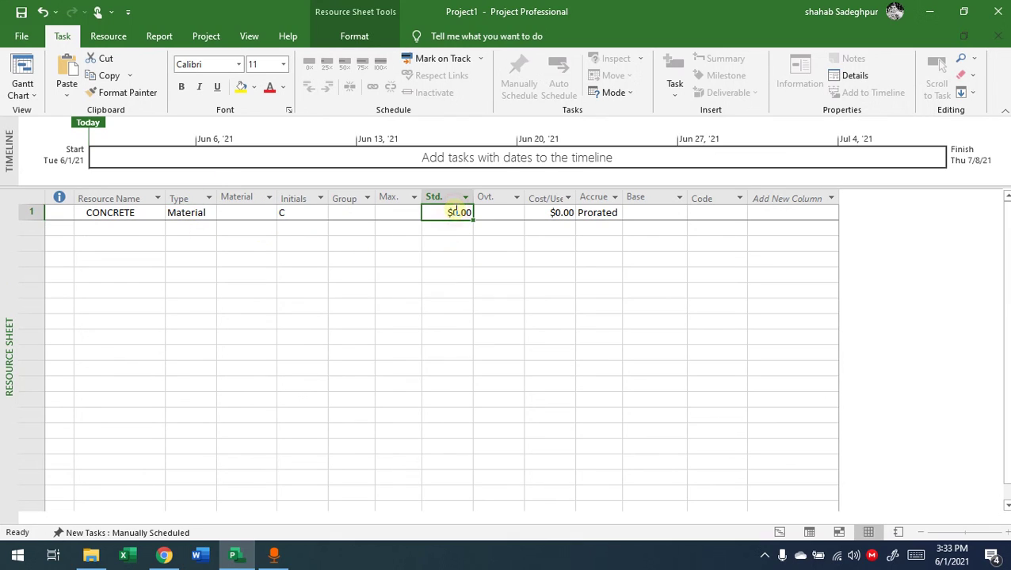
pyautogui.doubleClick(458, 212)
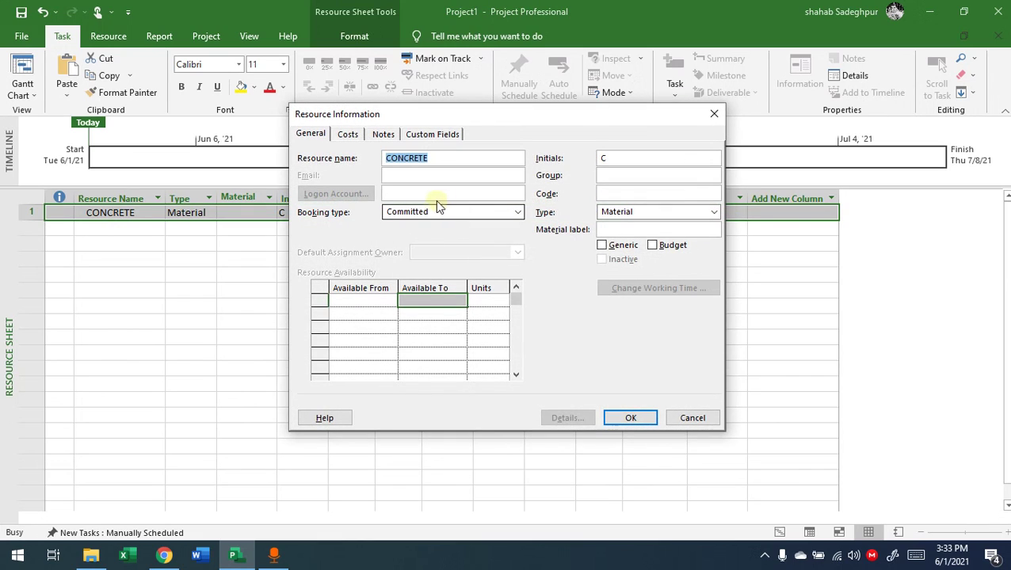
pyautogui.click(348, 134)
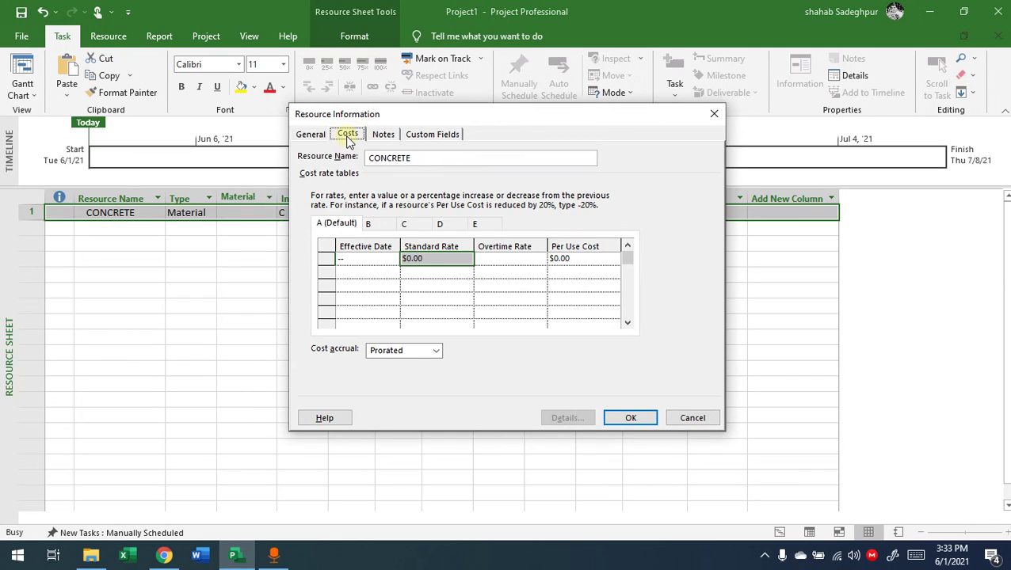
pyautogui.click(675, 417)
# - Set the standard rate of CONCRETE to $40.00 in cost rate table A of its resource information
pyautogui.doubleClick(200, 218)
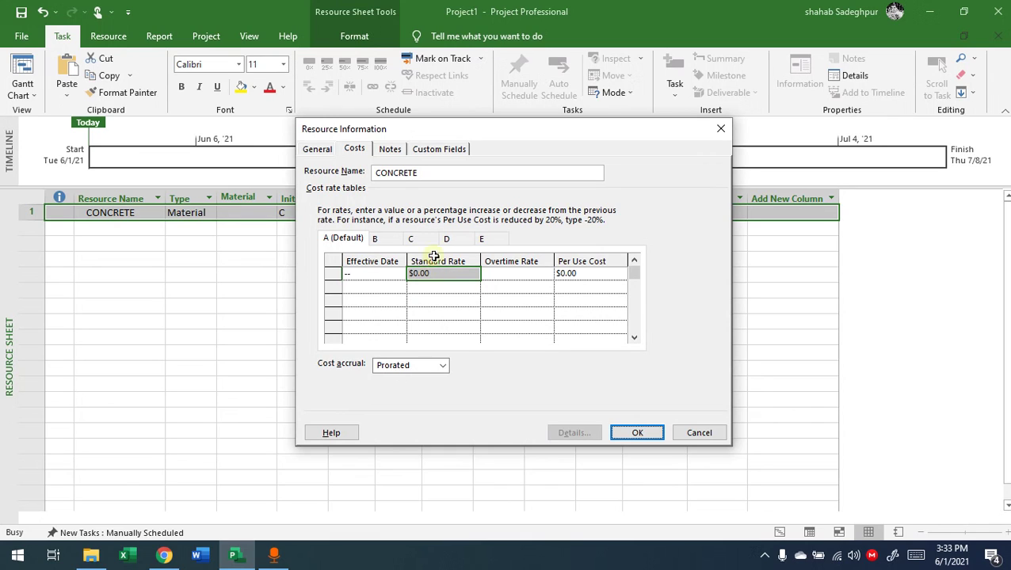
pyautogui.moveTo(440, 133); pyautogui.dragTo(366, 283)
pyautogui.moveTo(364, 252); pyautogui.dragTo(287, 156)
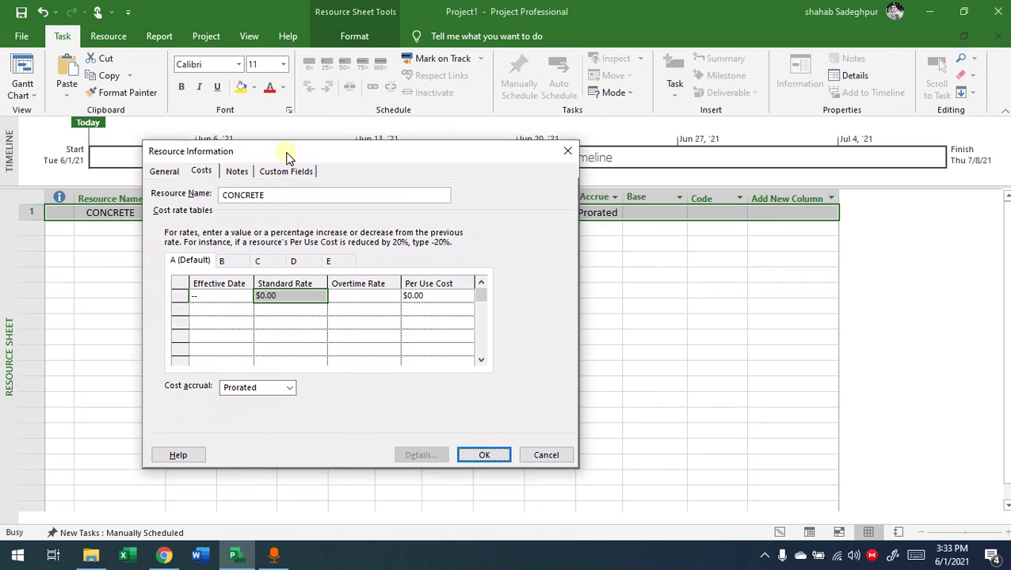
pyautogui.click(292, 295)
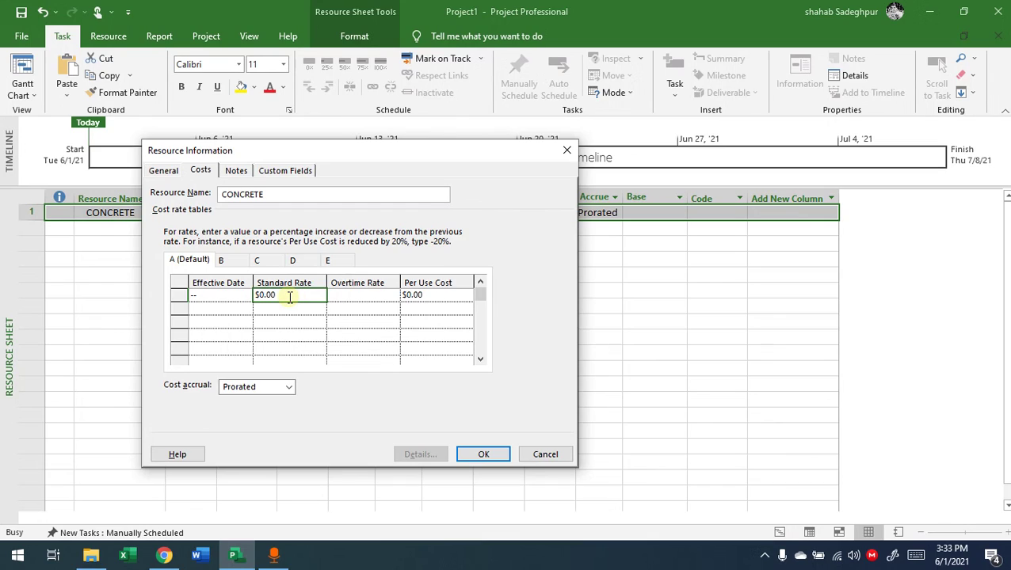
pyautogui.write('40')
pyautogui.press('Return')
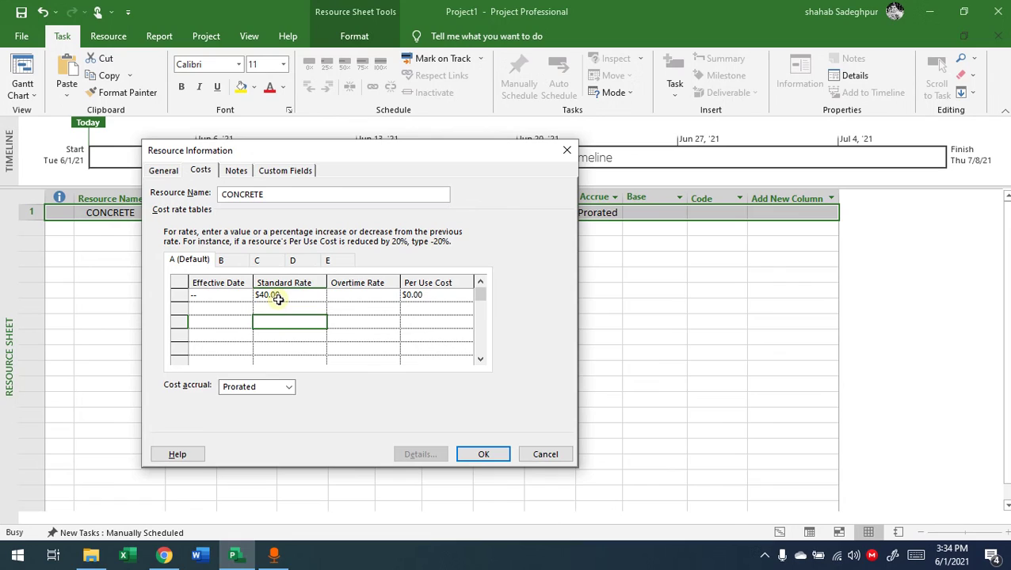
# - Check the notes, custom fields and general details of CONCRETE, and save its resource information
pyautogui.click(239, 173)
pyautogui.click(432, 136)
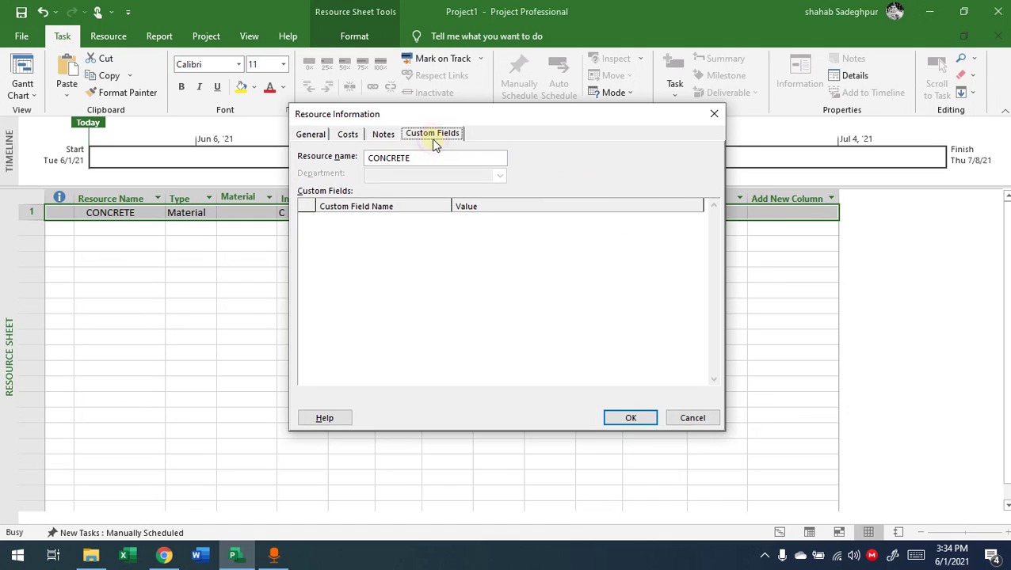
pyautogui.click(315, 138)
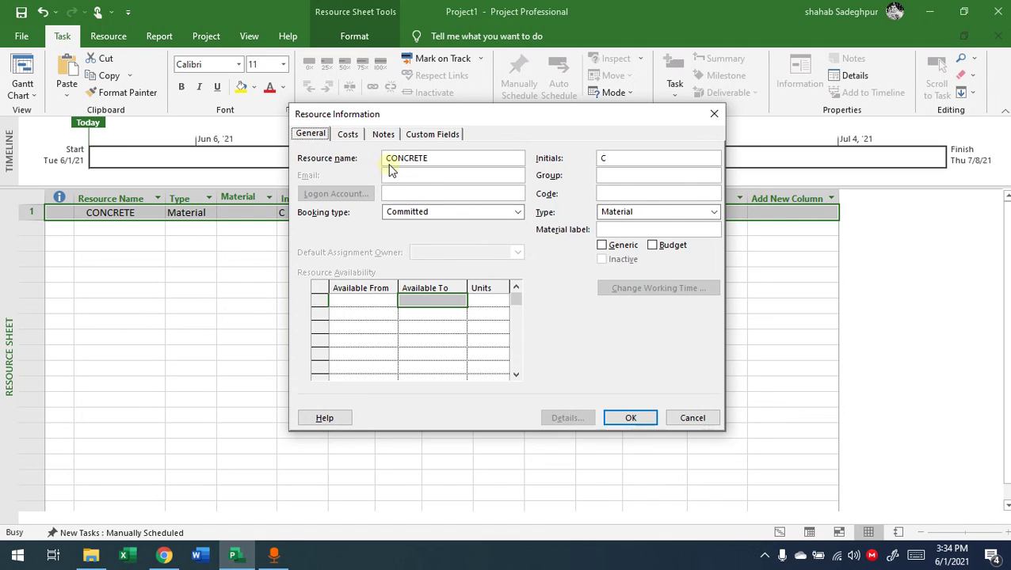
pyautogui.click(621, 418)
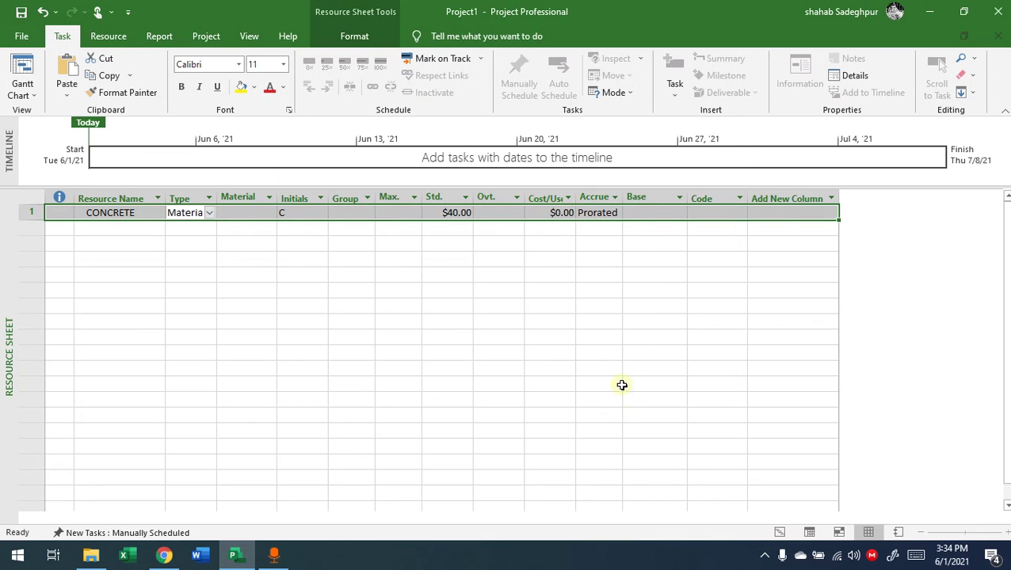
# - Widen the Accrue At column of the resource sheet and select CONCRETE's accrual setting
pyautogui.moveTo(625, 195); pyautogui.dragTo(661, 196)
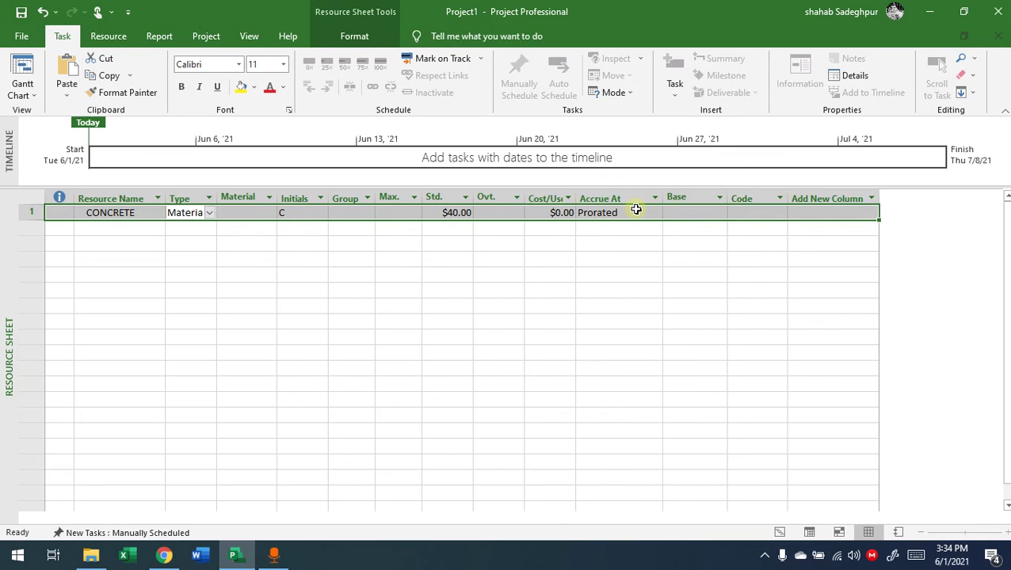
pyautogui.click(634, 213)
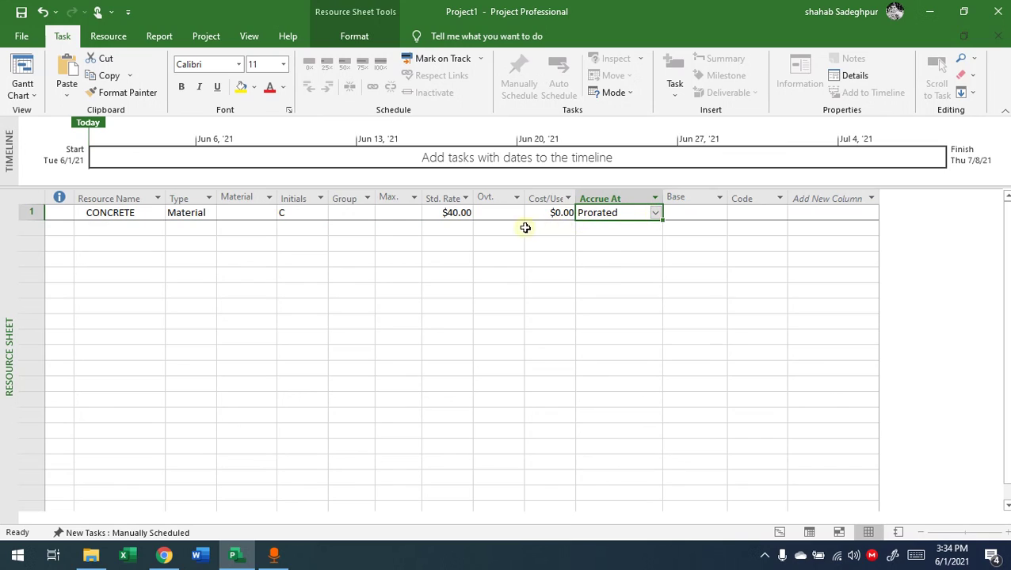
pyautogui.click(292, 216)
pyautogui.click(257, 213)
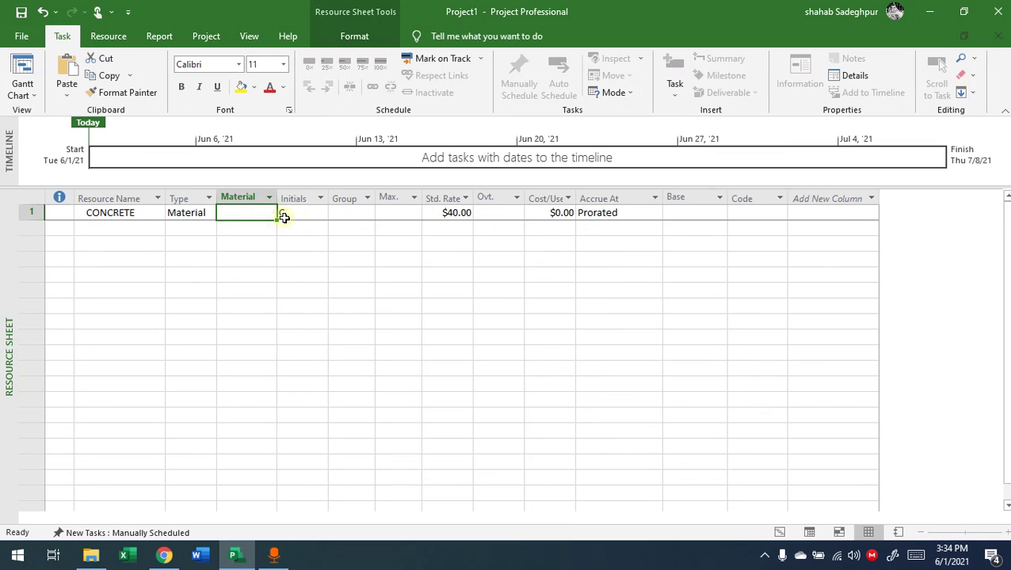
pyautogui.click(399, 214)
pyautogui.click(450, 214)
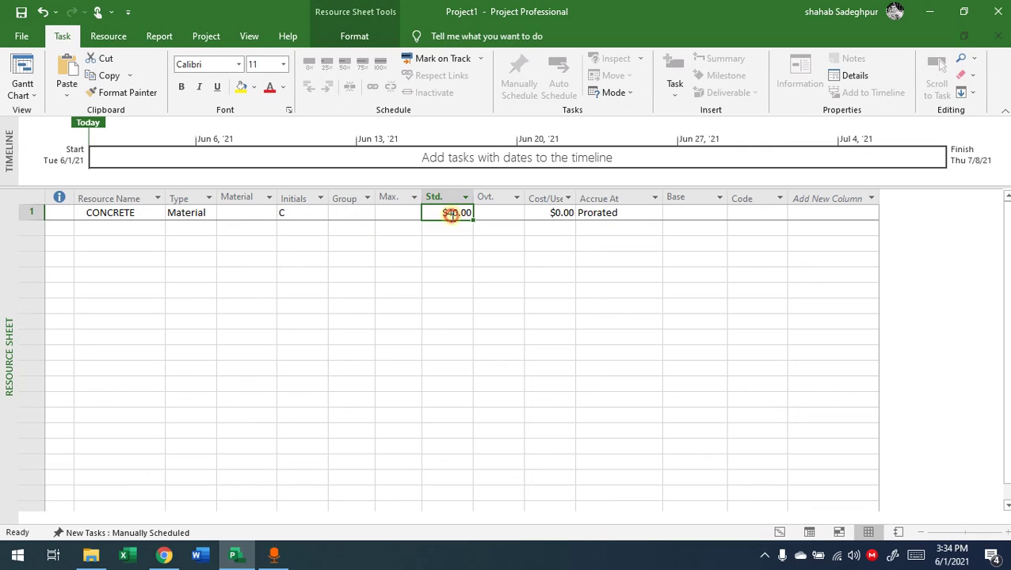
pyautogui.click(502, 212)
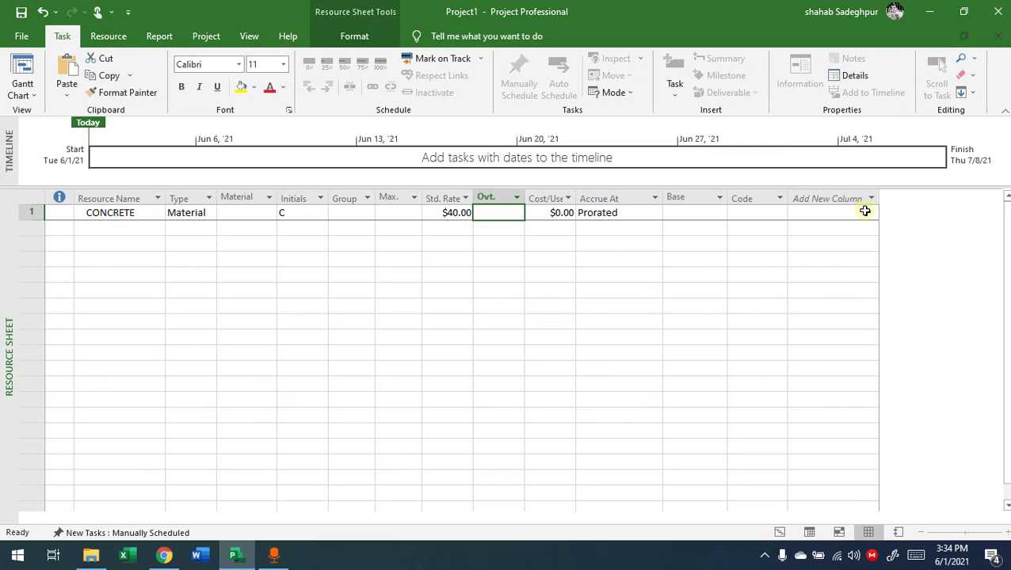
pyautogui.click(377, 240)
# - Add a resource named LABOR with the type Work in the row below CONCRETE
pyautogui.click(141, 226)
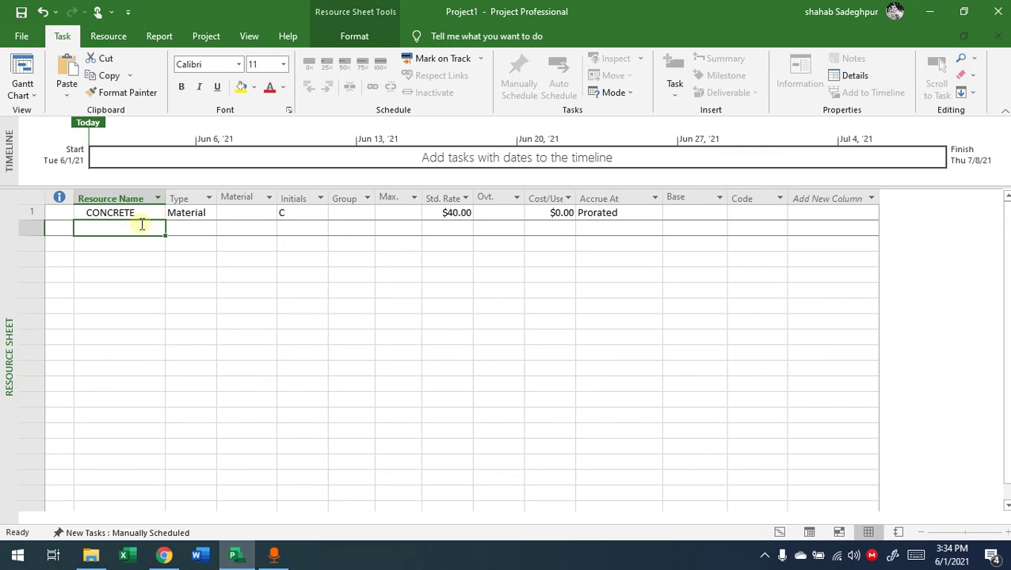
pyautogui.write('LABOR')
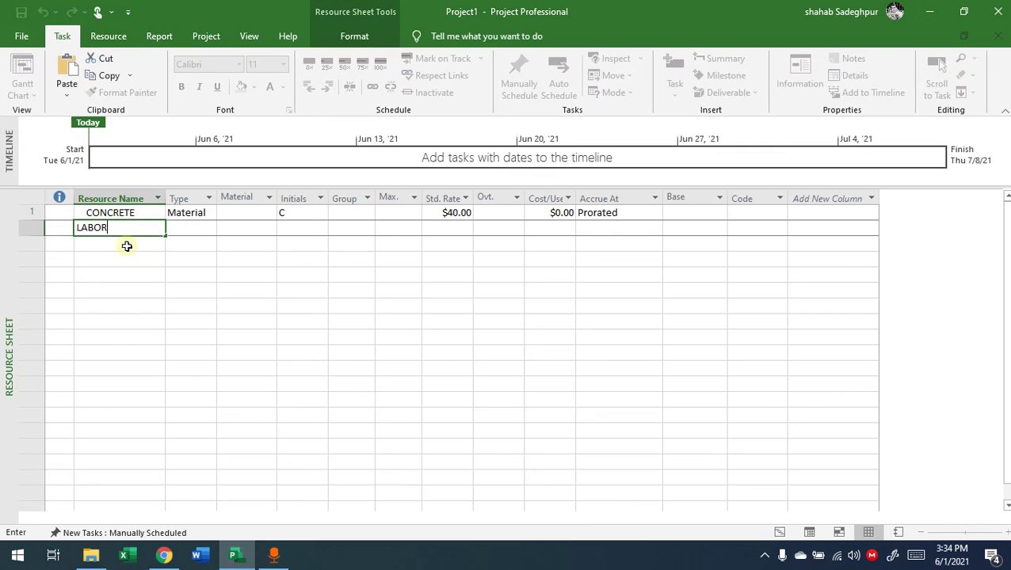
pyautogui.click(207, 246)
pyautogui.click(198, 229)
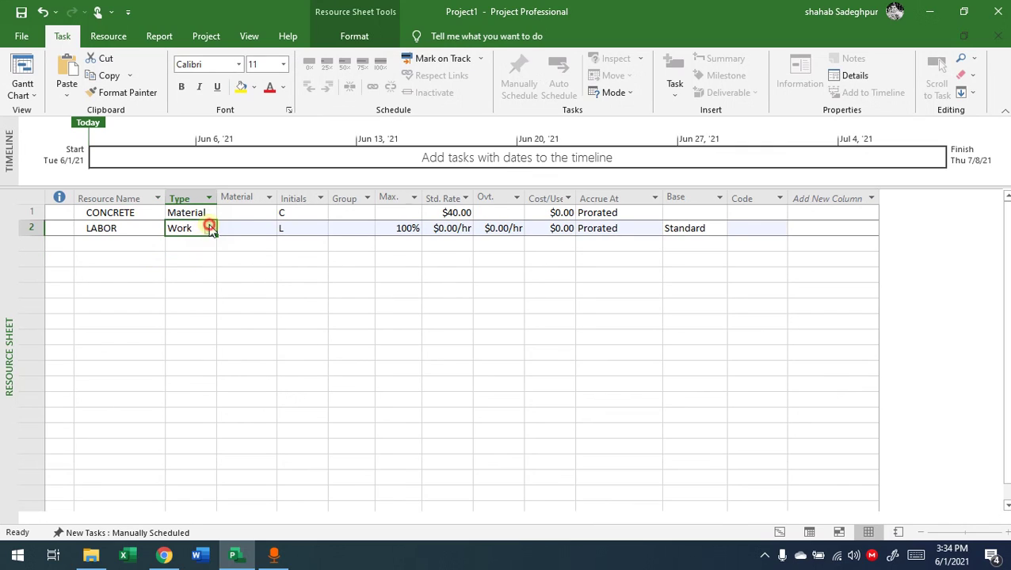
pyautogui.click(210, 228)
pyautogui.click(210, 228)
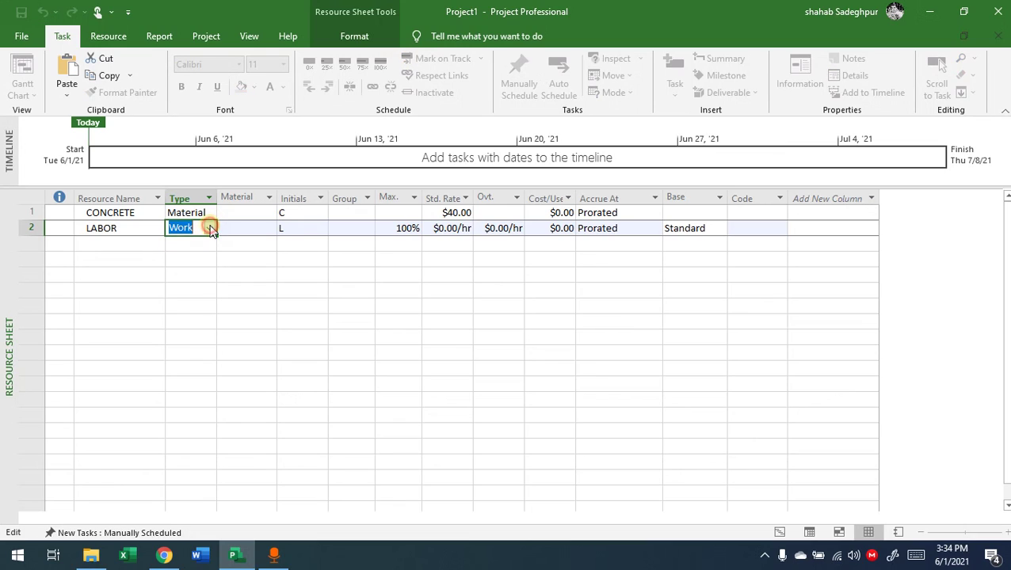
# - Set the standard rate of LABOR to $5.00/hr in the resource sheet
pyautogui.click(394, 229)
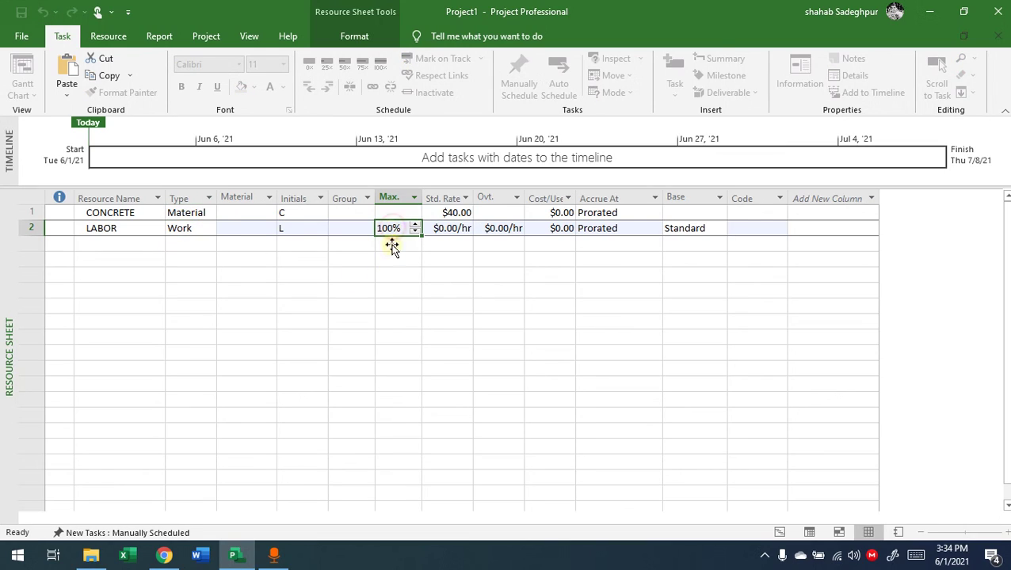
pyautogui.click(453, 228)
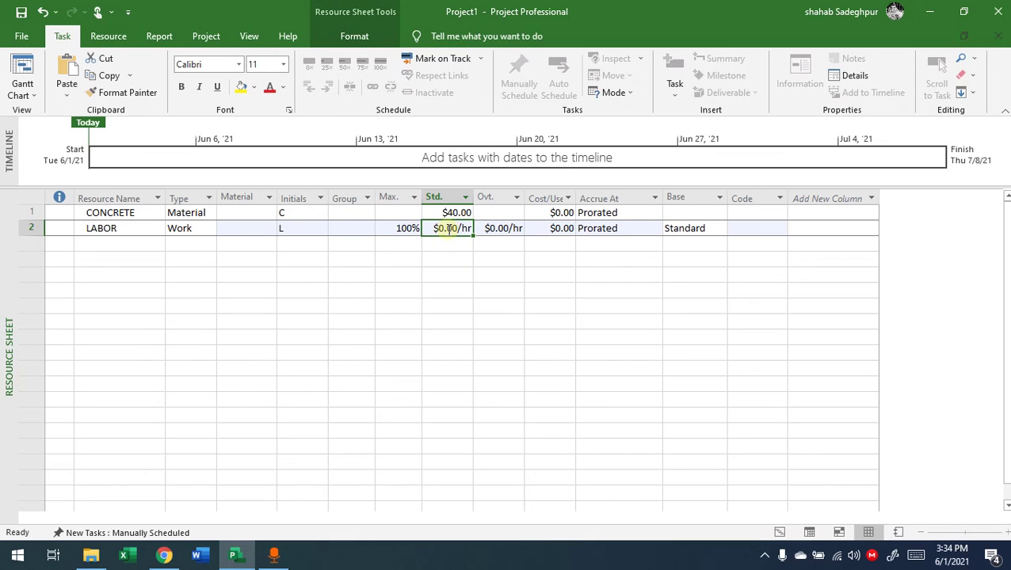
pyautogui.doubleClick(447, 228)
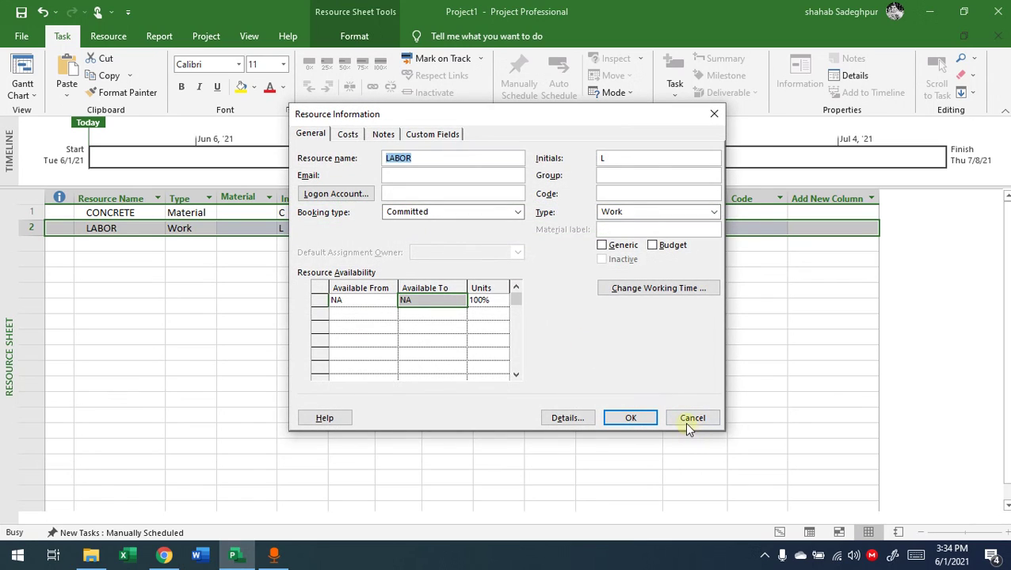
pyautogui.click(690, 424)
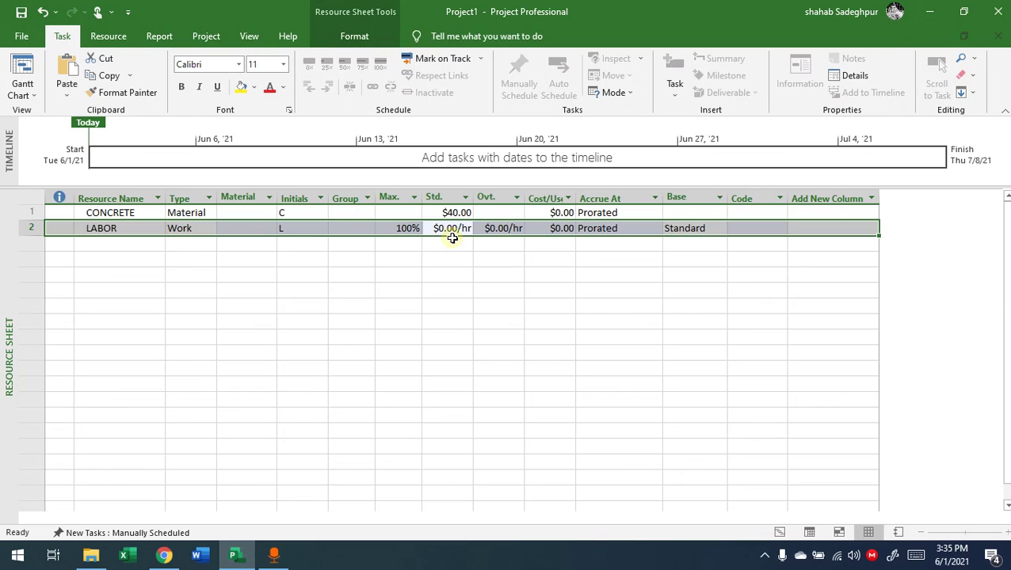
pyautogui.write('5')
pyautogui.press('Return')
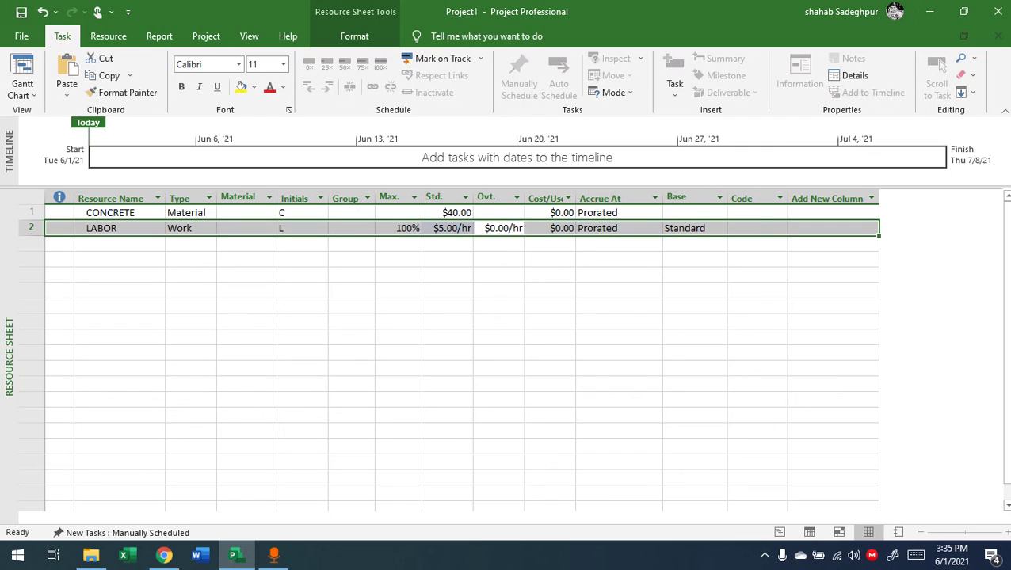
# - Set the overtime rate of LABOR to $10.00/hr in the resource sheet
pyautogui.doubleClick(491, 229)
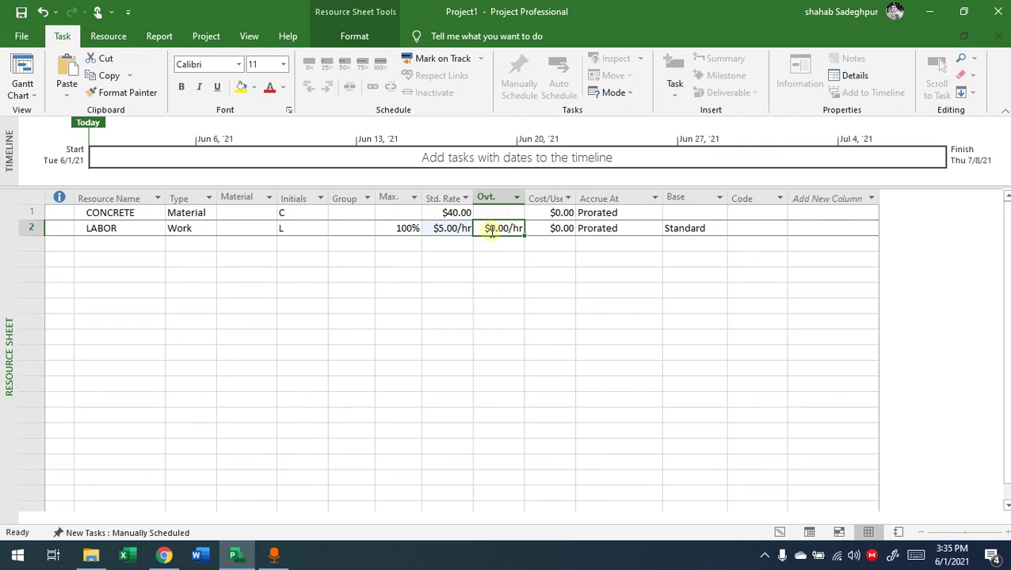
pyautogui.write('1')
pyautogui.click(507, 255)
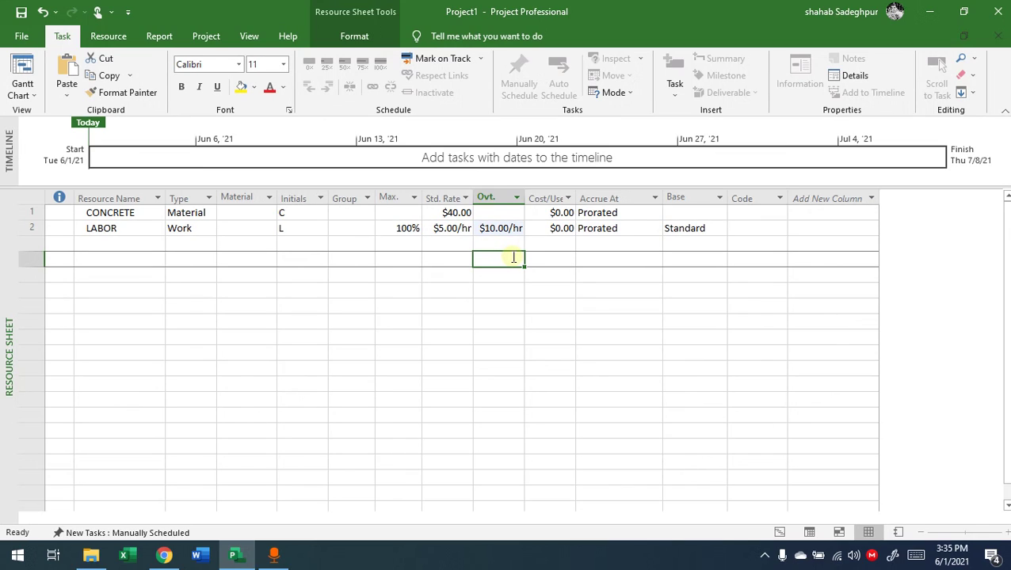
pyautogui.click(116, 243)
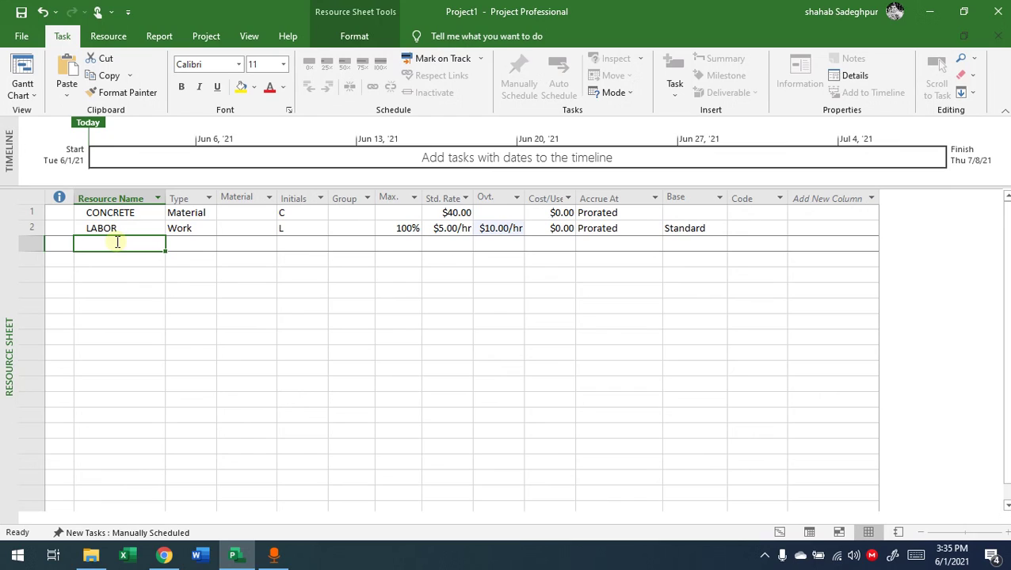
pyautogui.click(117, 263)
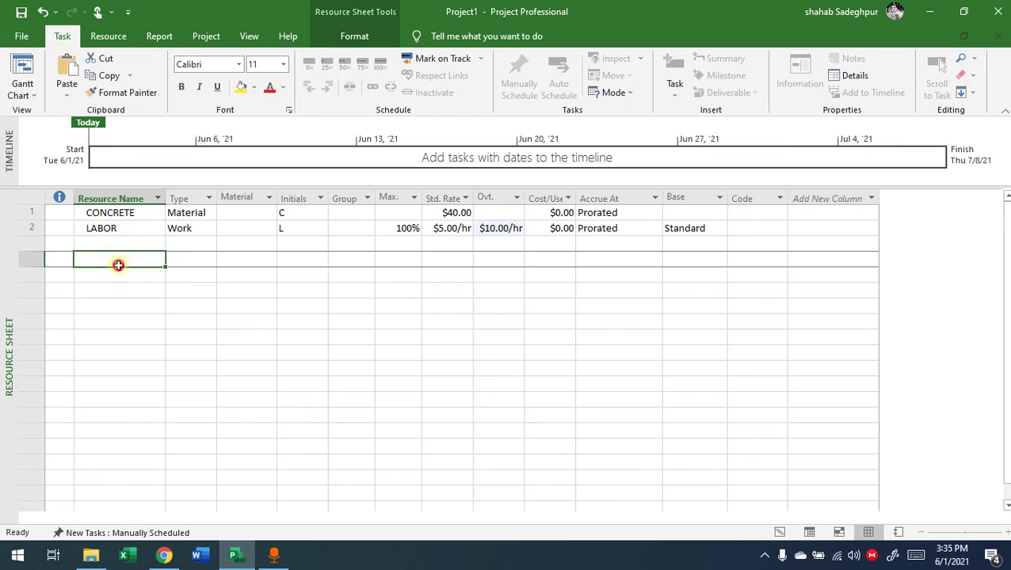
pyautogui.click(106, 239)
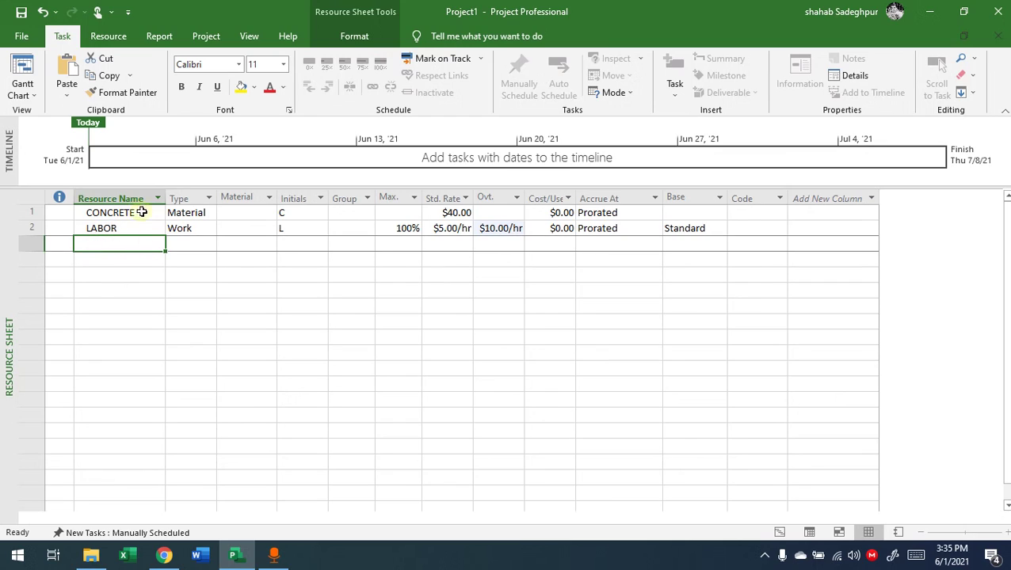
# - Set the availability units of LABOR to 1,000% in its resource information
pyautogui.click(395, 228)
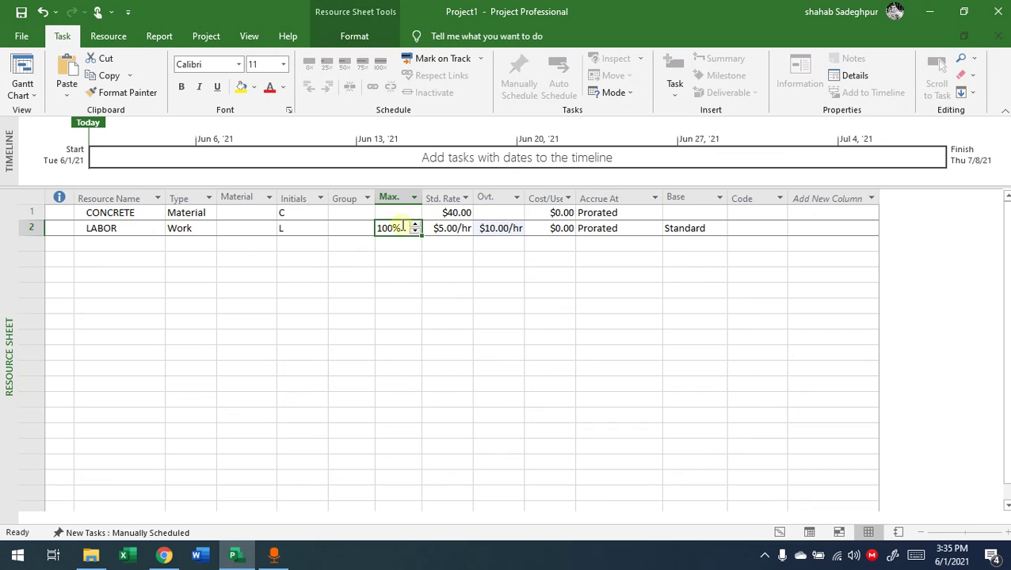
pyautogui.doubleClick(327, 228)
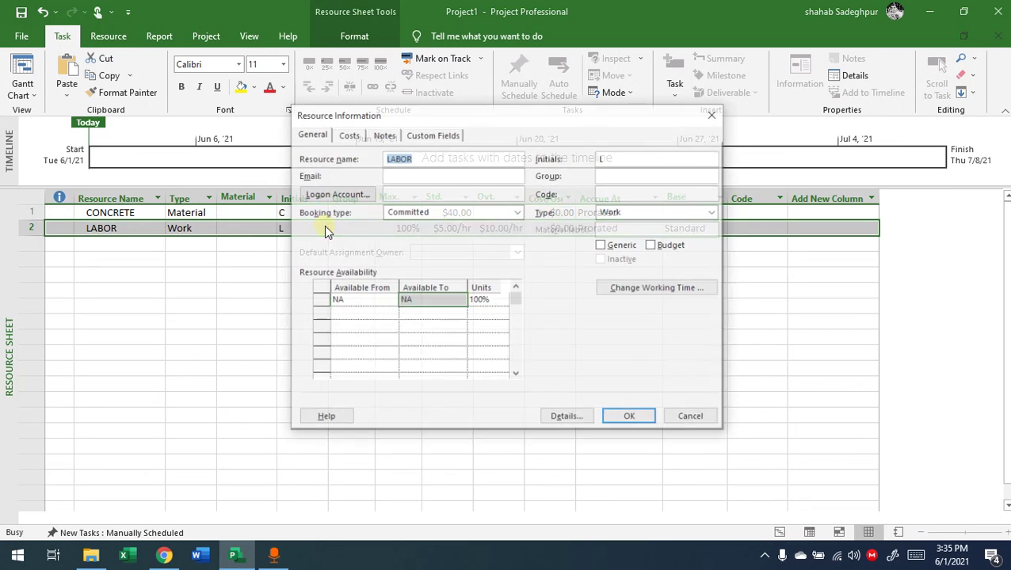
pyautogui.click(433, 300)
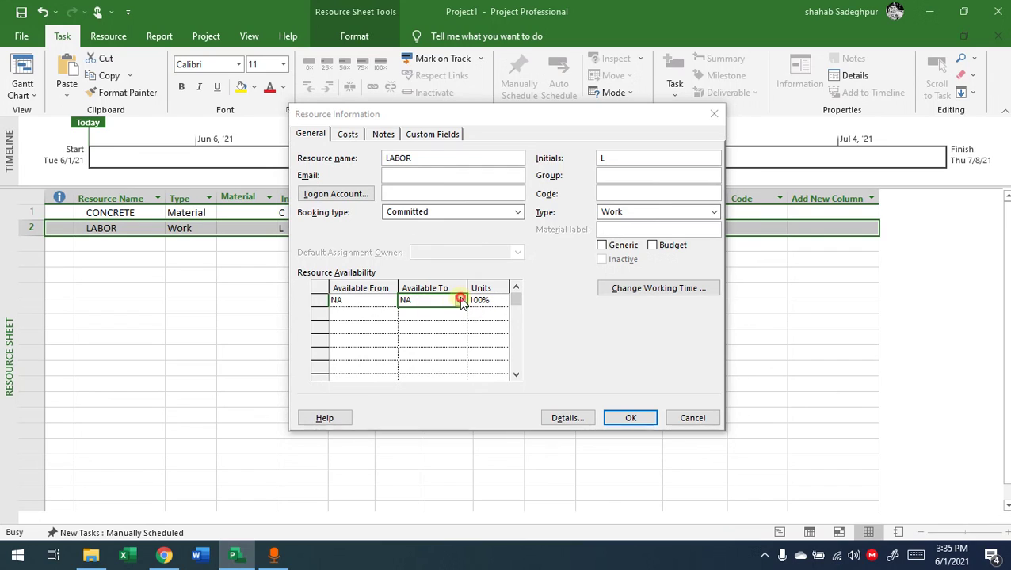
pyautogui.click(461, 301)
pyautogui.click(474, 304)
pyautogui.click(478, 300)
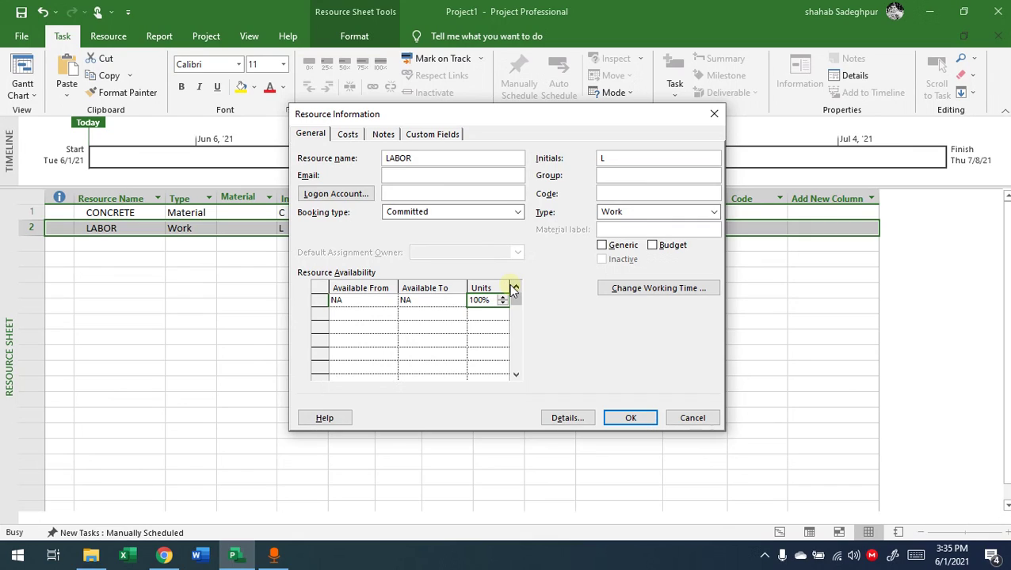
pyautogui.write('100')
pyautogui.click(494, 312)
# - Check the Available From and Available To dates of LABOR and save its resource information
pyautogui.click(383, 301)
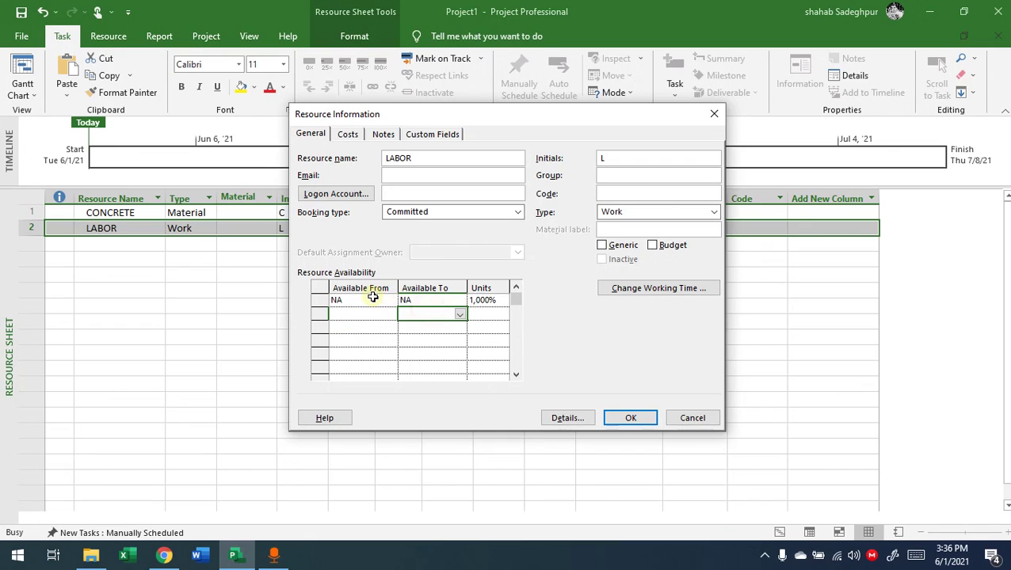
pyautogui.click(418, 299)
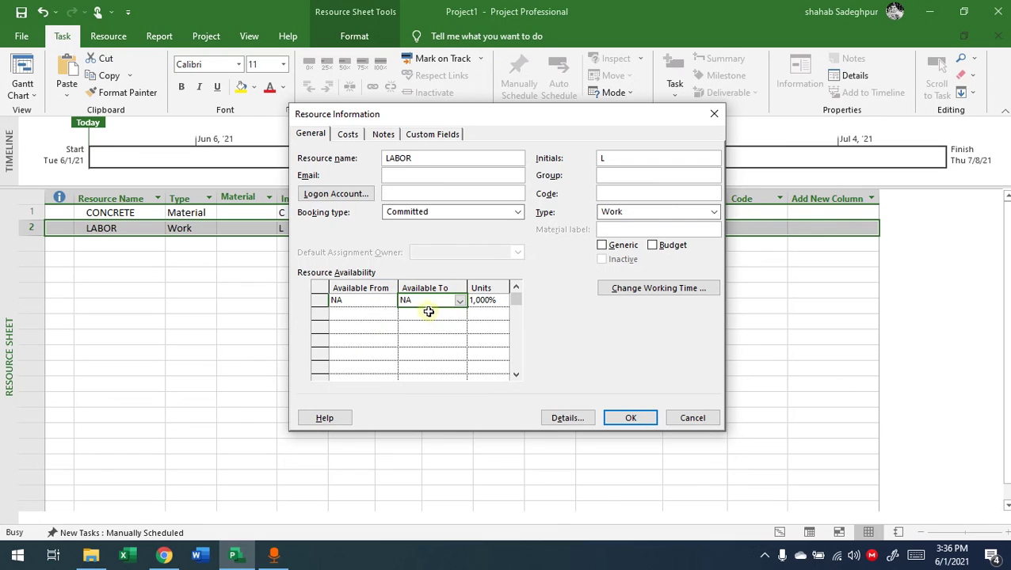
pyautogui.click(387, 300)
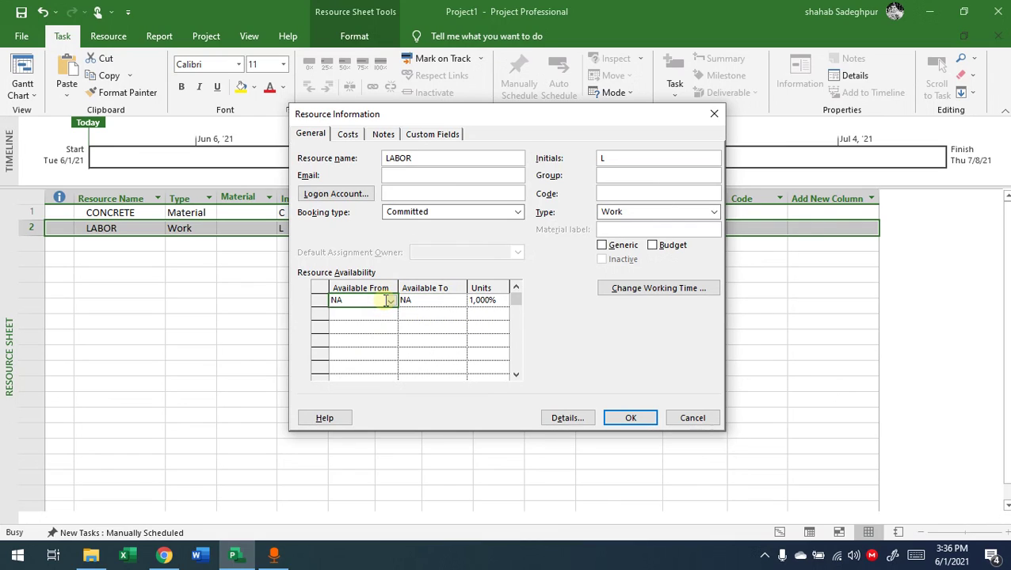
pyautogui.click(368, 316)
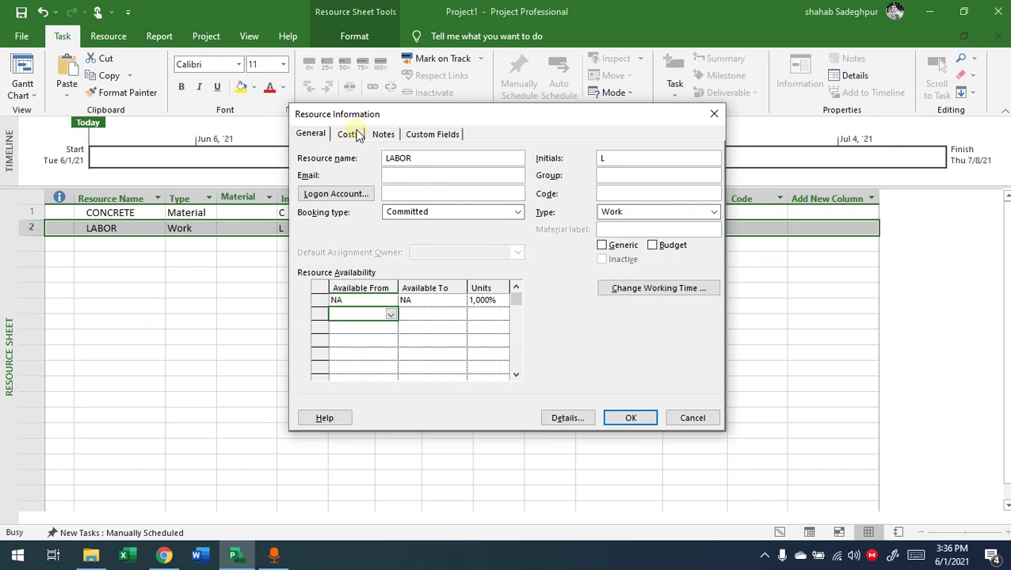
pyautogui.click(632, 420)
pyautogui.click(332, 275)
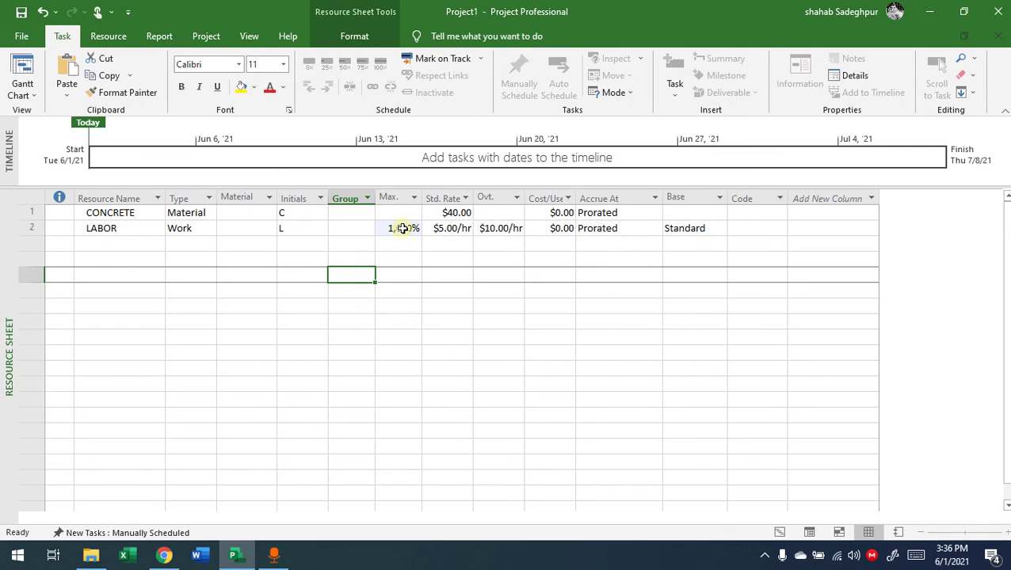
# - Switch to the Gantt Chart view and widen the task table up to the Predecessors column
pyautogui.click(22, 92)
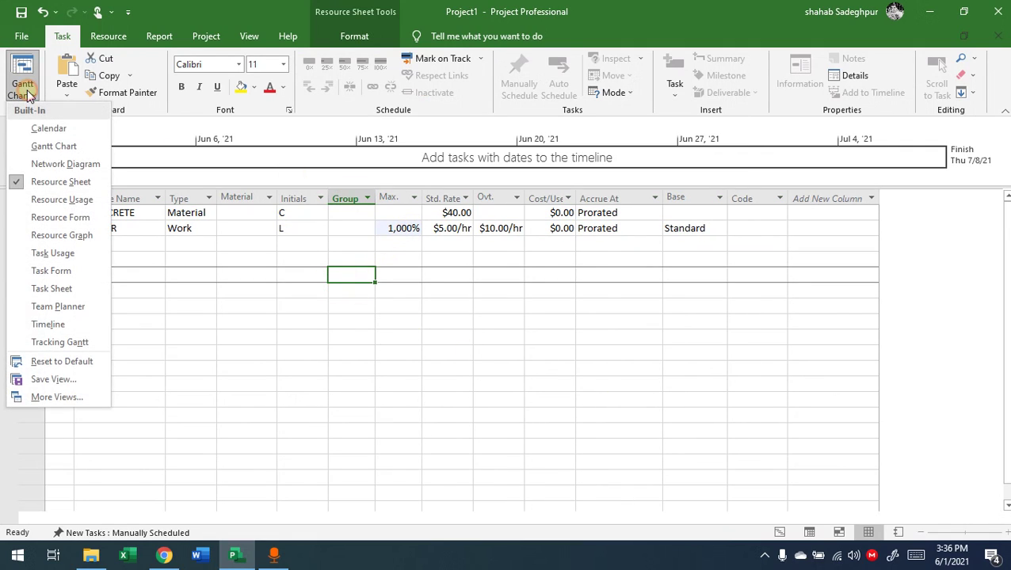
pyautogui.click(54, 146)
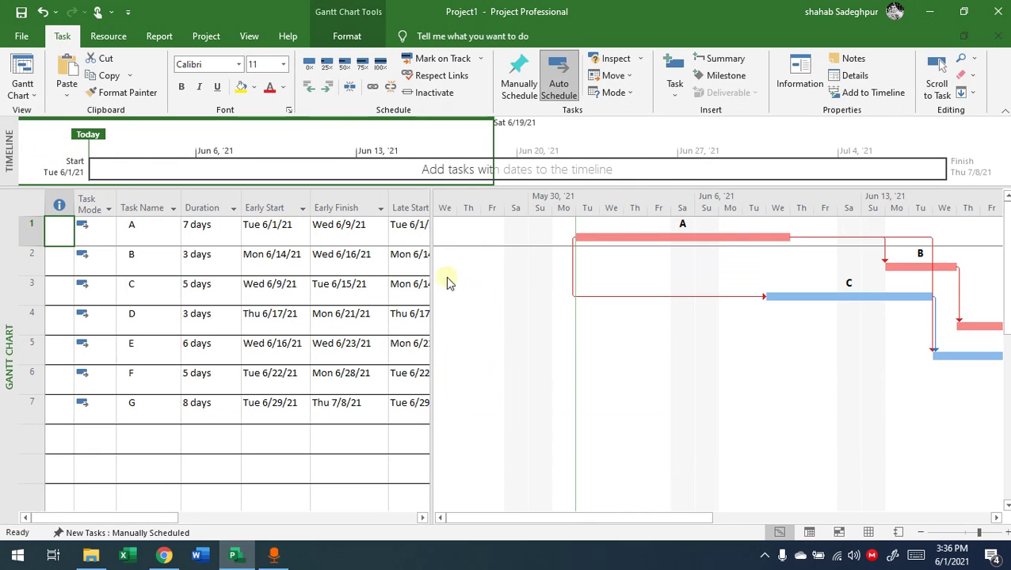
pyautogui.moveTo(430, 259); pyautogui.dragTo(629, 288)
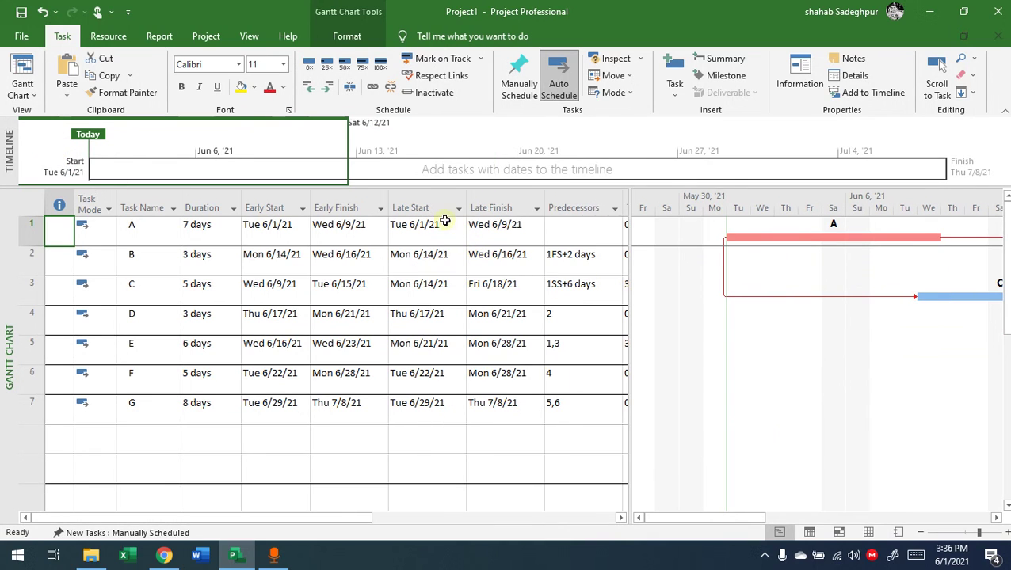
pyautogui.click(173, 207)
pyautogui.click(176, 208)
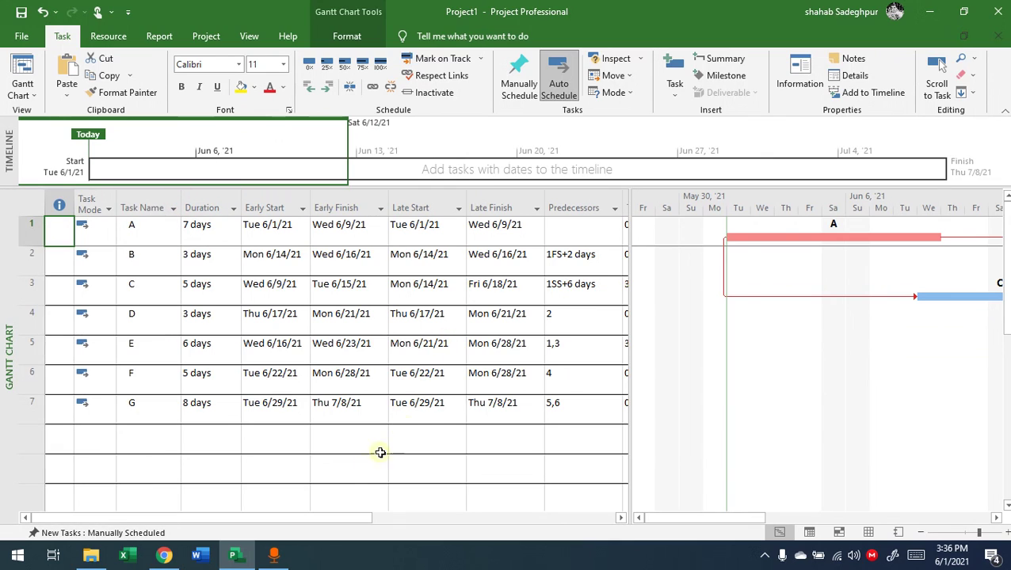
# - Assign the resources CONCRETE and LABOR to task A in the Resource Names column
pyautogui.moveTo(351, 517); pyautogui.dragTo(422, 519)
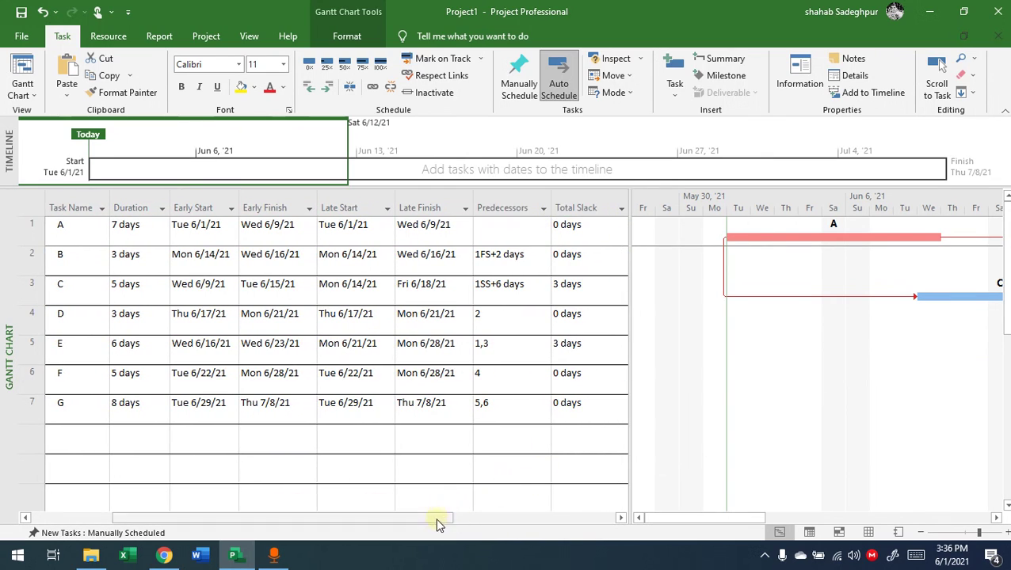
pyautogui.moveTo(440, 520); pyautogui.dragTo(617, 521)
pyautogui.click(483, 232)
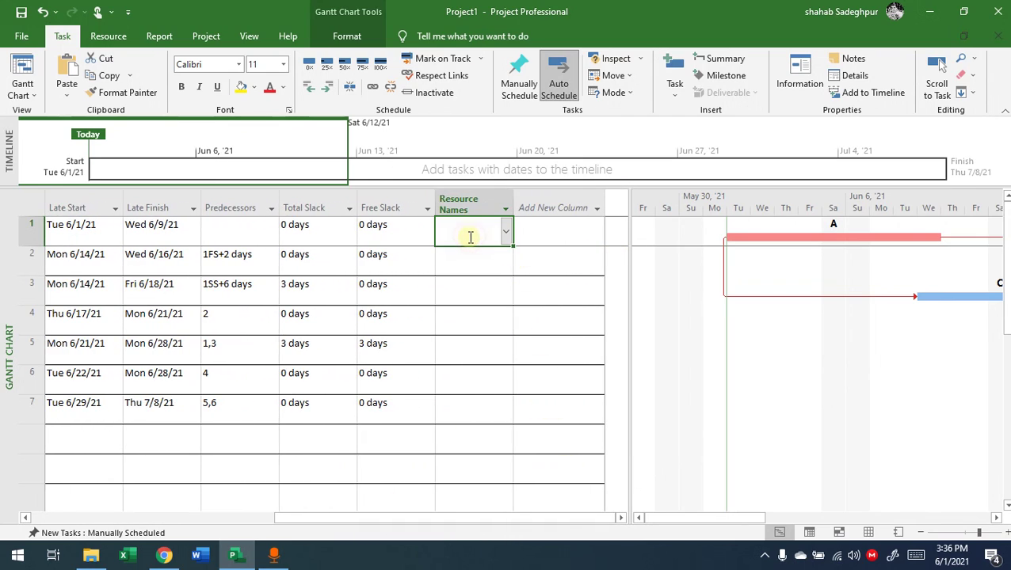
pyautogui.click(505, 232)
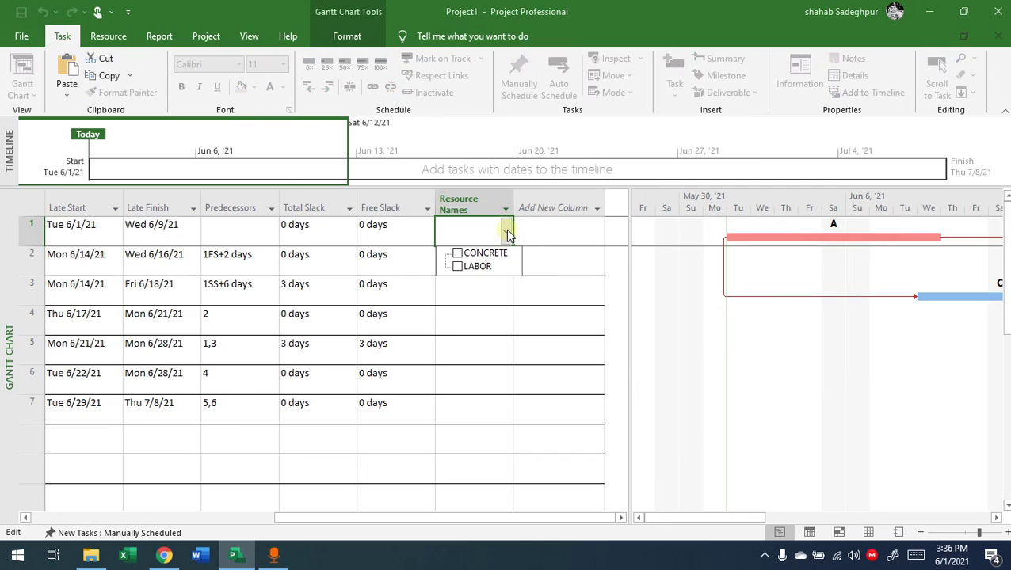
pyautogui.click(458, 256)
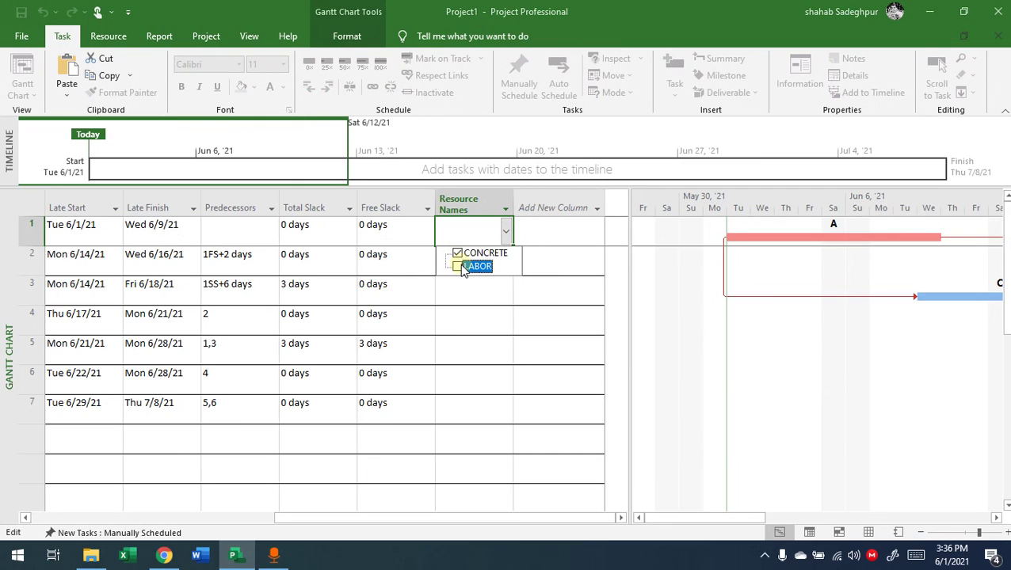
pyautogui.click(458, 267)
pyautogui.click(474, 283)
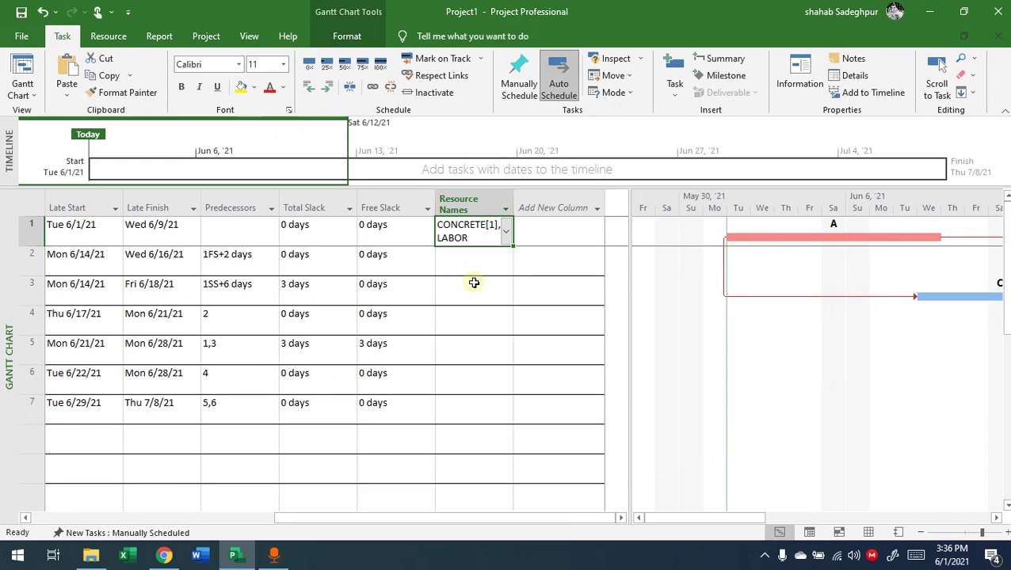
# - Open the resource assignments of task A and set the CONCRETE units to 55
pyautogui.doubleClick(469, 236)
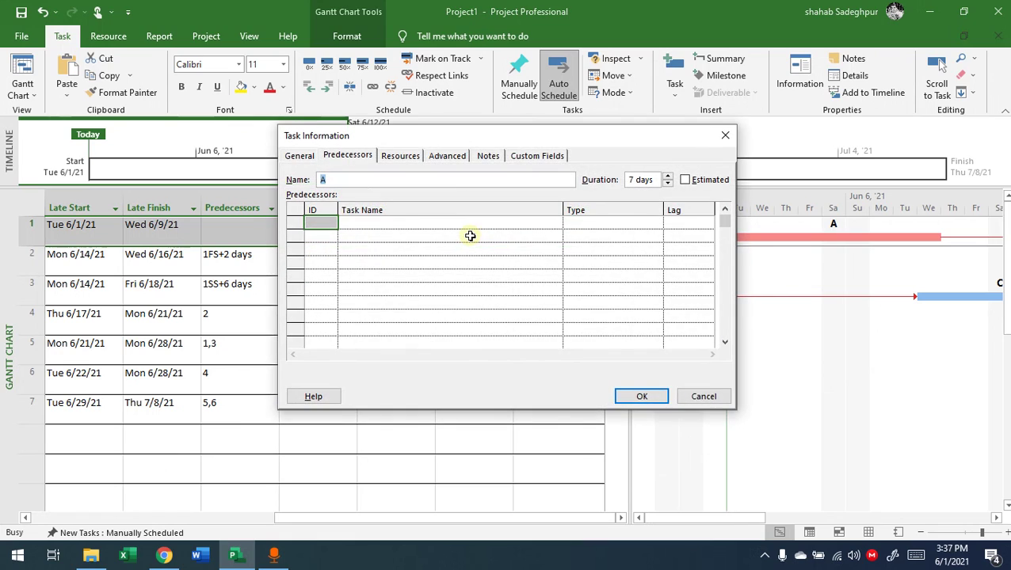
pyautogui.click(400, 156)
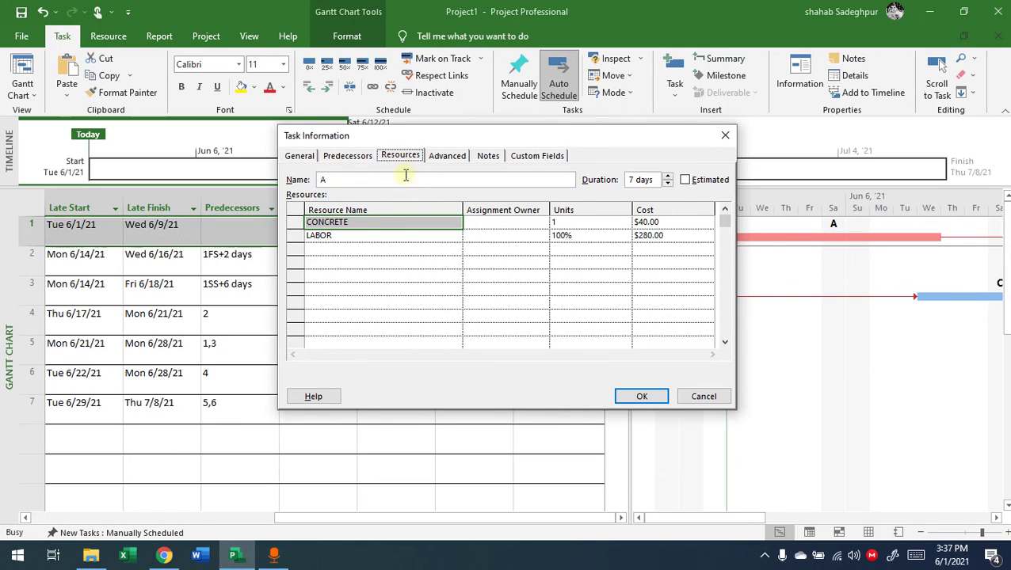
pyautogui.click(593, 225)
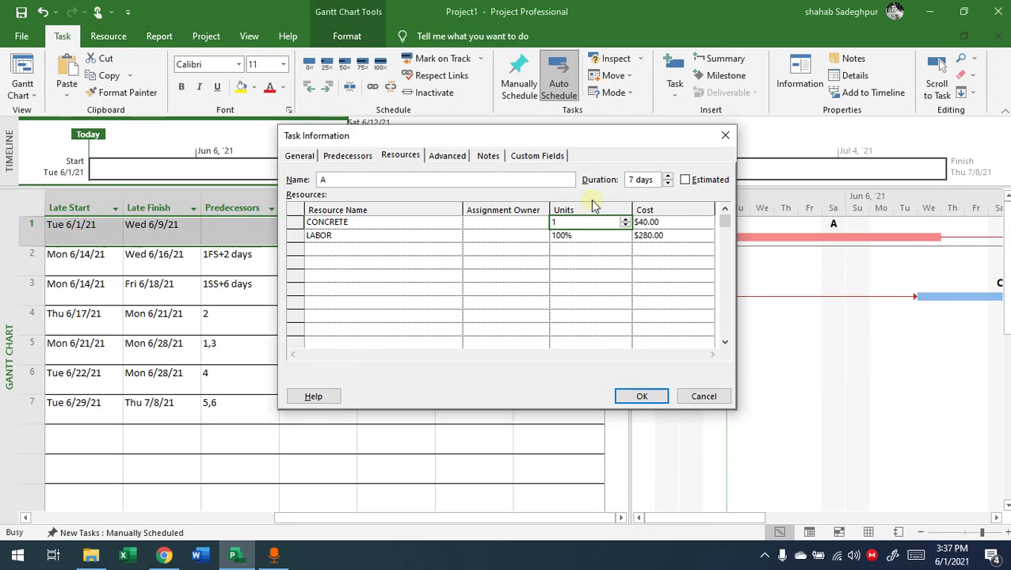
pyautogui.press('BackSpace')
pyautogui.write('55')
pyautogui.press('Return')
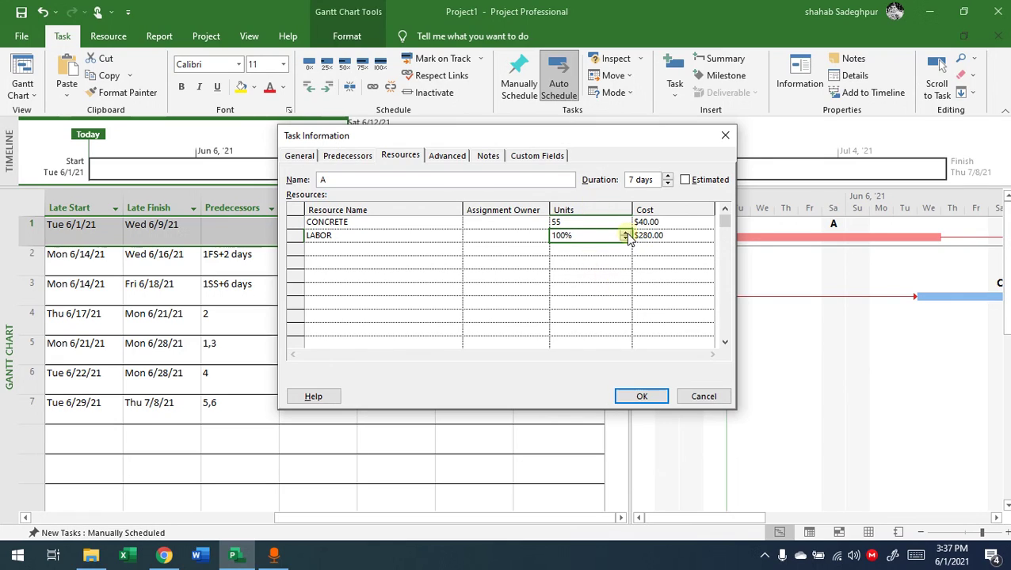
# - Set the LABOR units of task A to 300% and save the task information
pyautogui.click(625, 234)
pyautogui.click(625, 234)
pyautogui.click(625, 233)
pyautogui.click(625, 234)
pyautogui.click(603, 259)
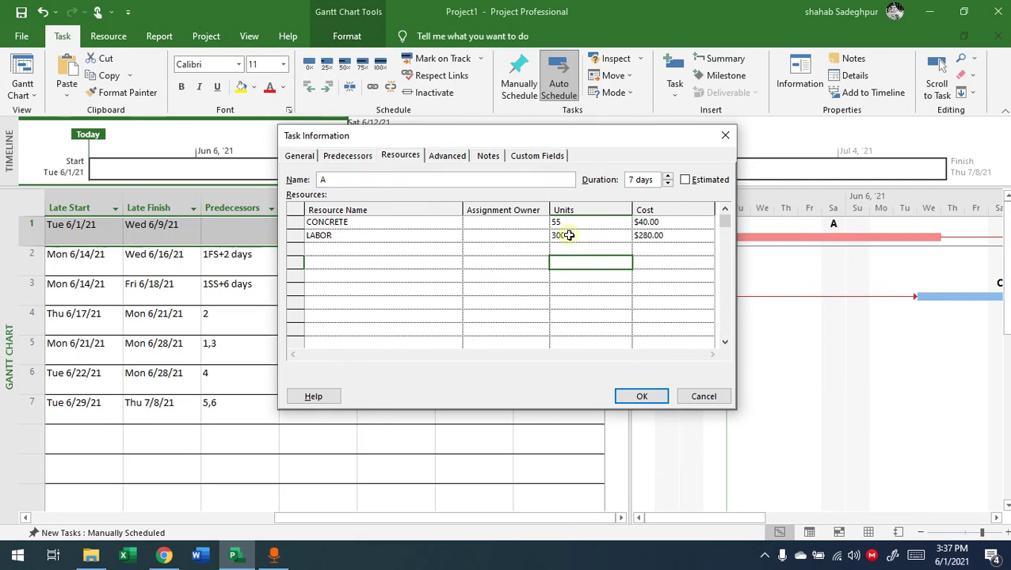
pyautogui.click(641, 396)
pyautogui.click(475, 309)
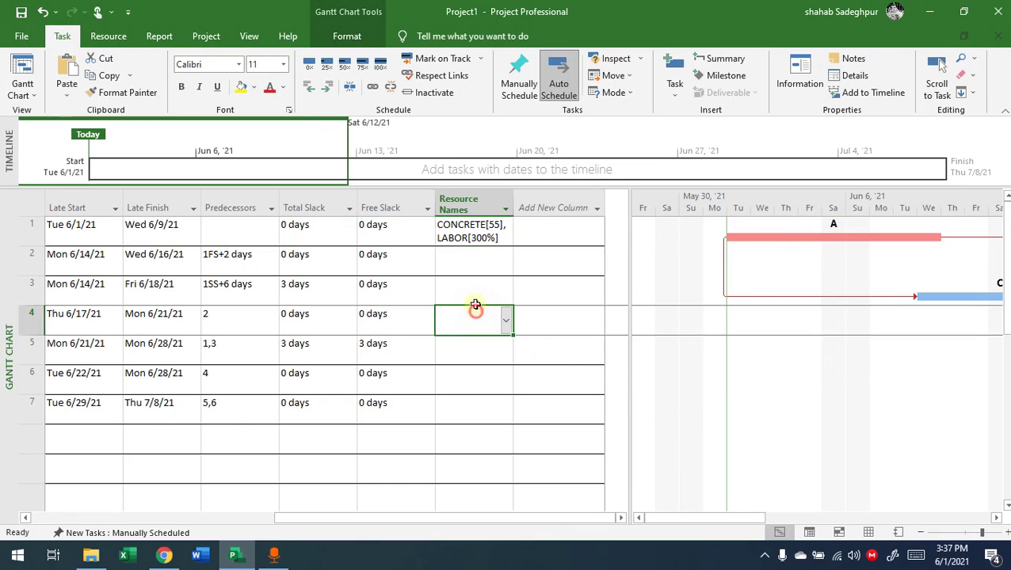
pyautogui.click(482, 255)
pyautogui.click(492, 310)
pyautogui.click(484, 361)
pyautogui.click(482, 379)
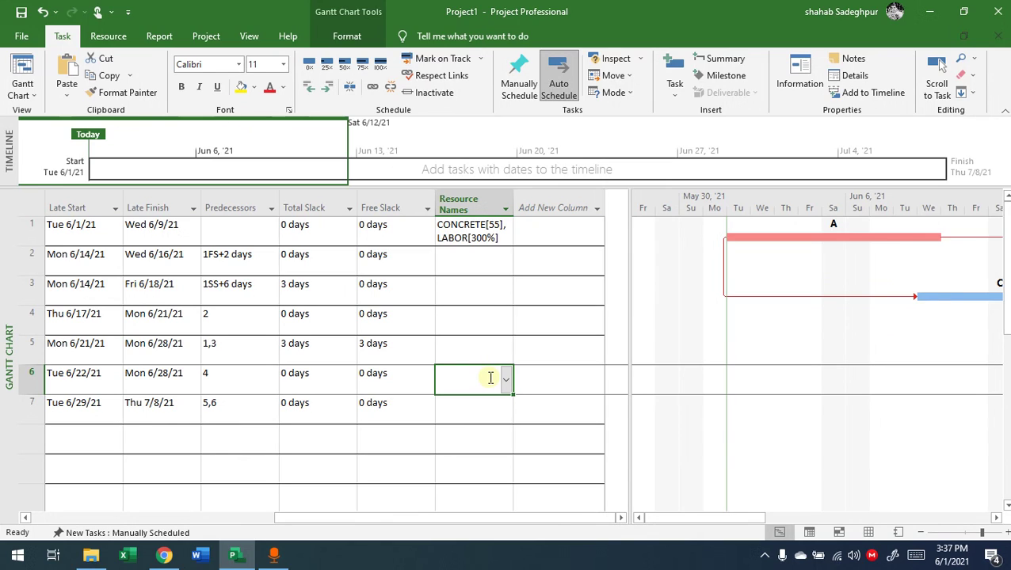
# - Insert a Cost column after Resource Names in the Gantt Chart task table
pyautogui.rightClick(537, 210)
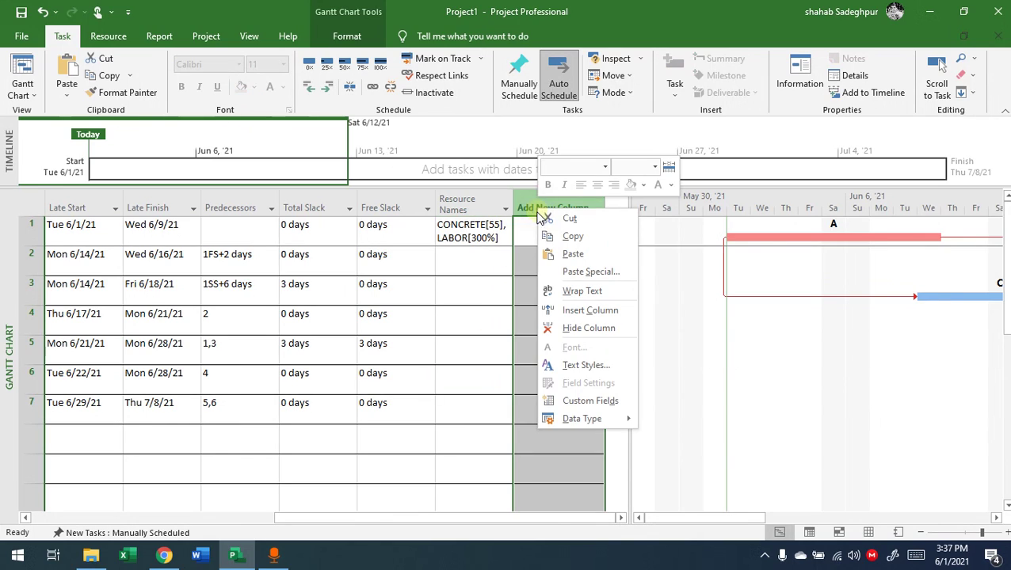
pyautogui.click(586, 310)
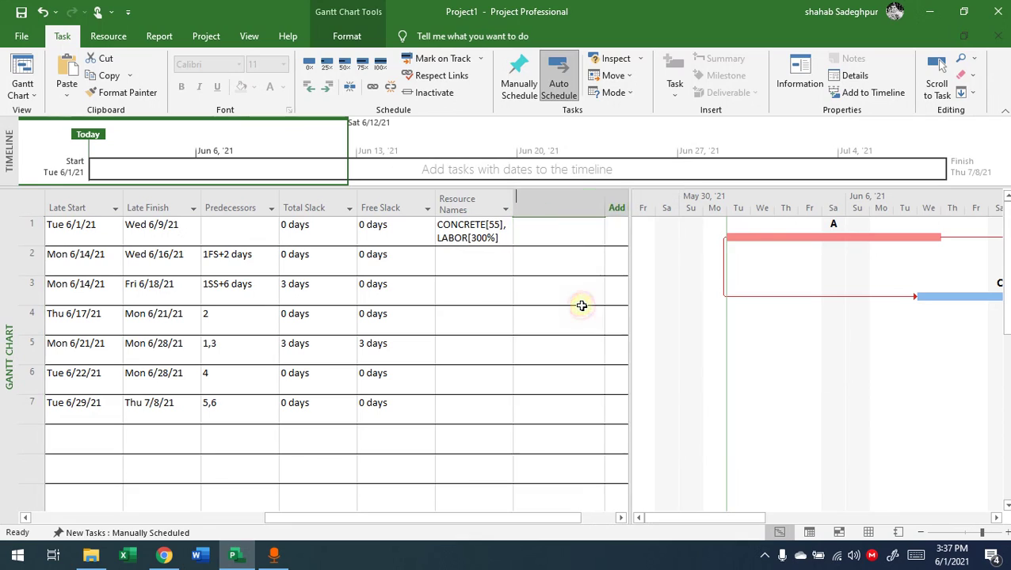
pyautogui.scroll(-5, 570, 301)
pyautogui.write('cost')
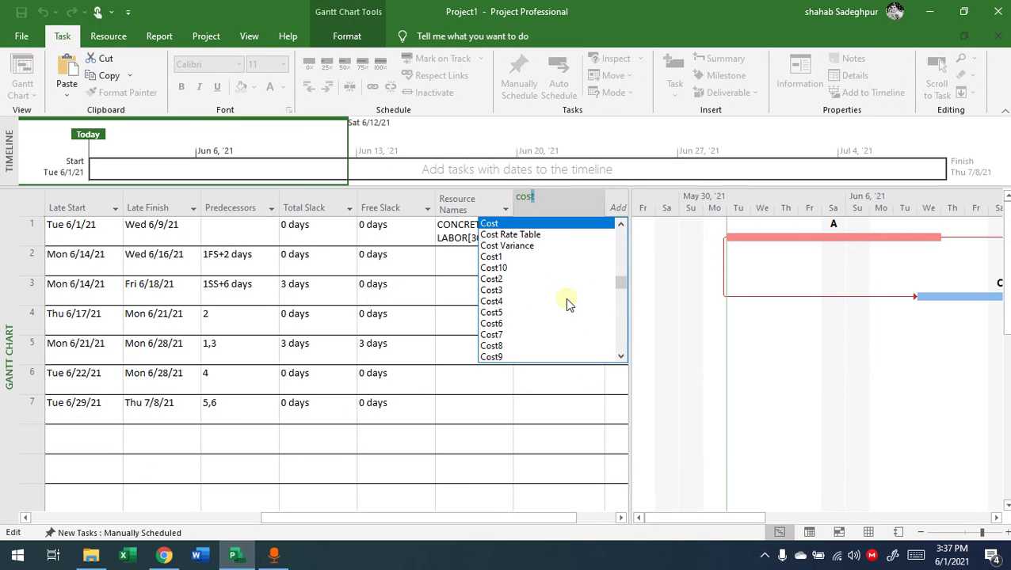
pyautogui.click(493, 223)
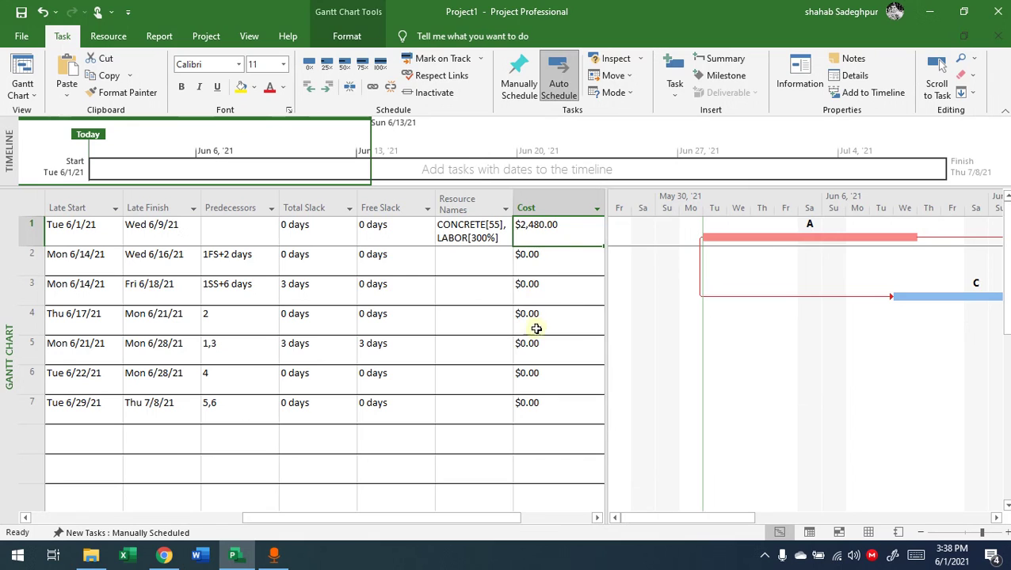
# - Review the task durations and chart bars, and check the resource rates in the Resource Sheet view
pyautogui.moveTo(513, 520); pyautogui.dragTo(333, 512)
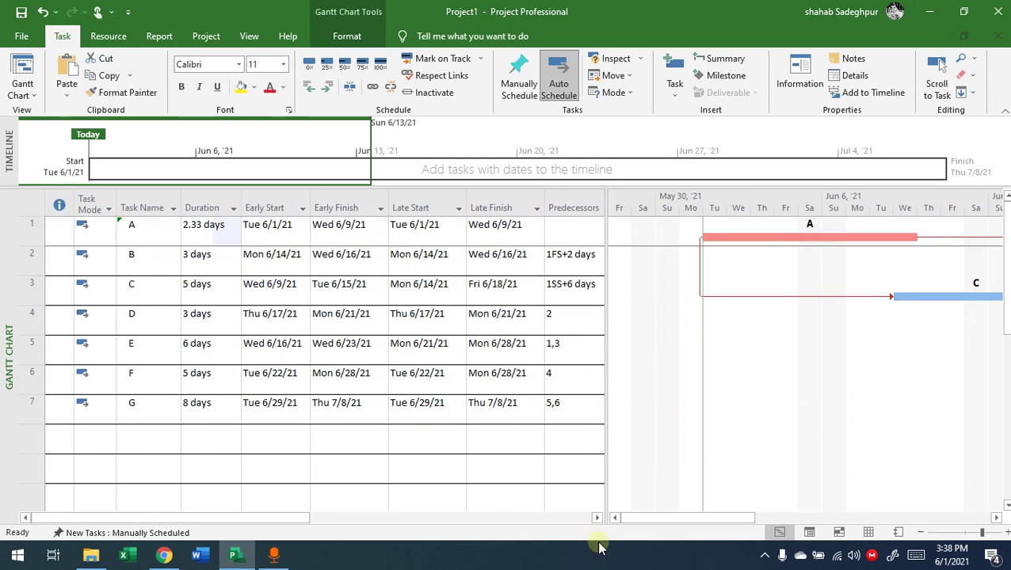
pyautogui.moveTo(634, 516); pyautogui.dragTo(661, 511)
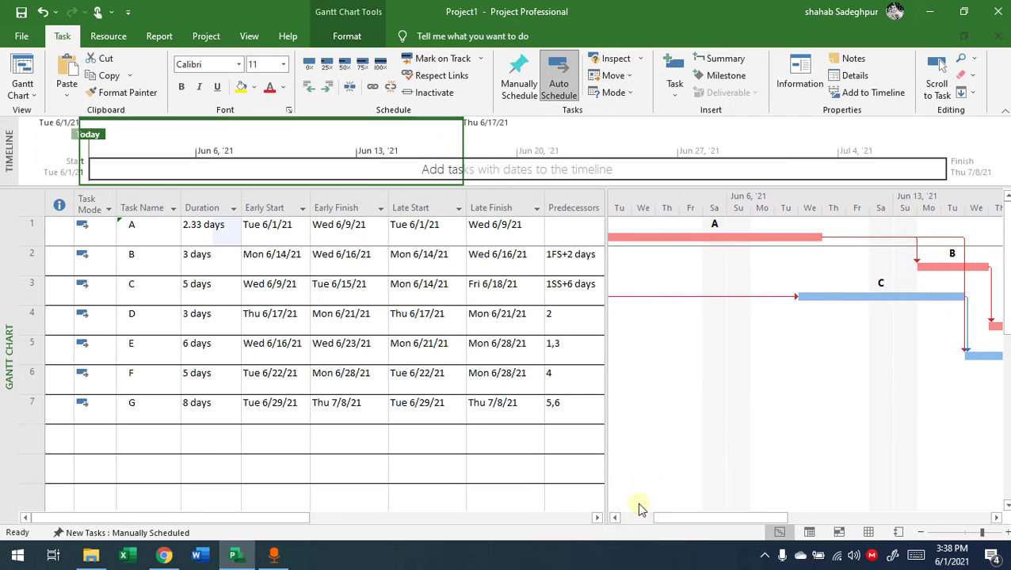
pyautogui.click(29, 93)
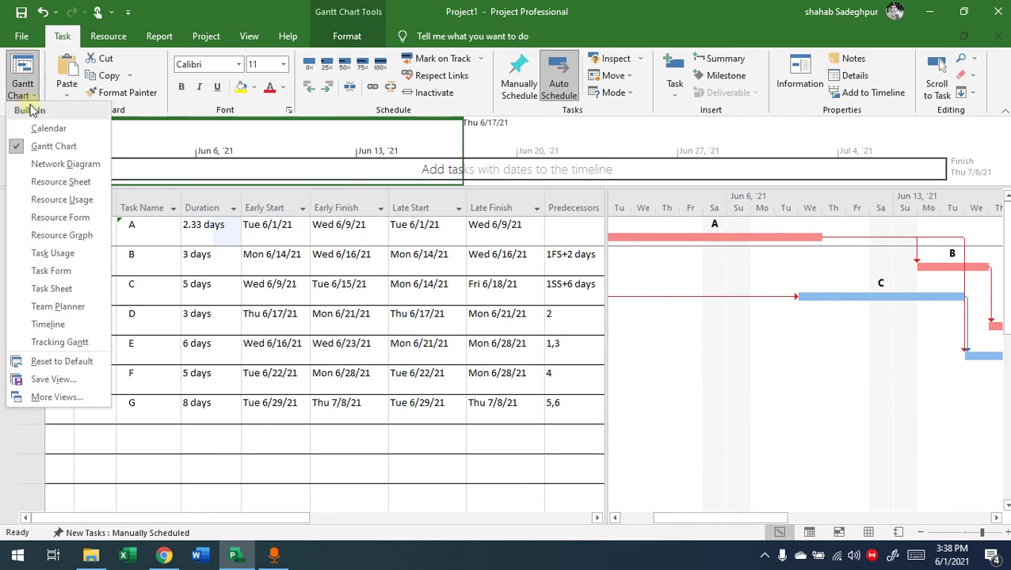
pyautogui.click(60, 182)
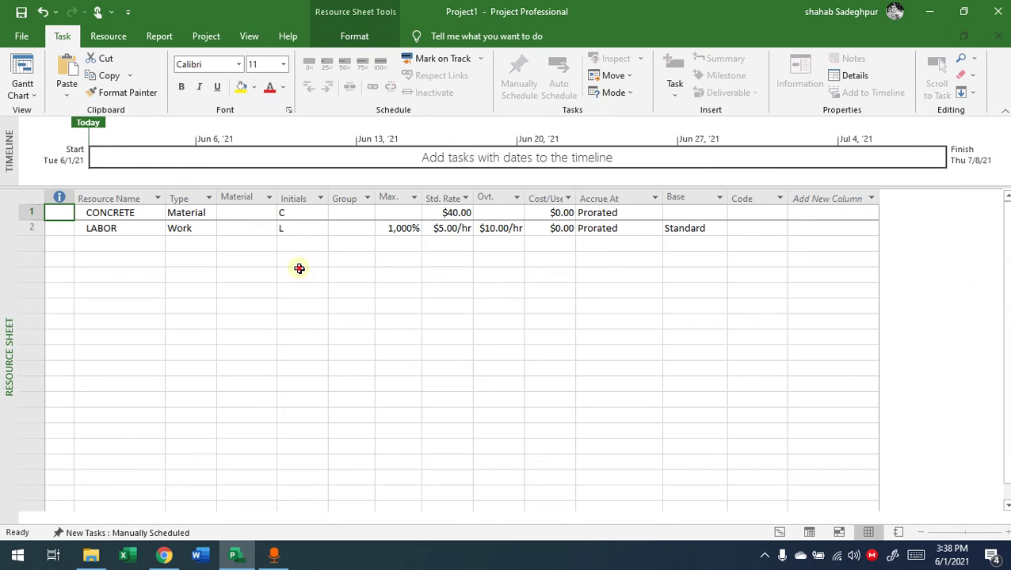
pyautogui.click(299, 269)
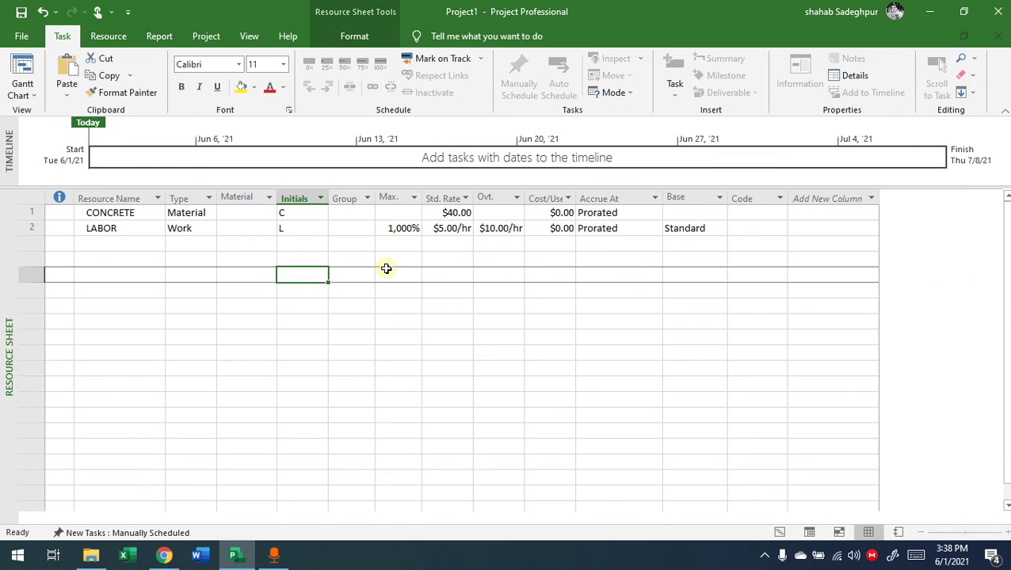
pyautogui.click(139, 257)
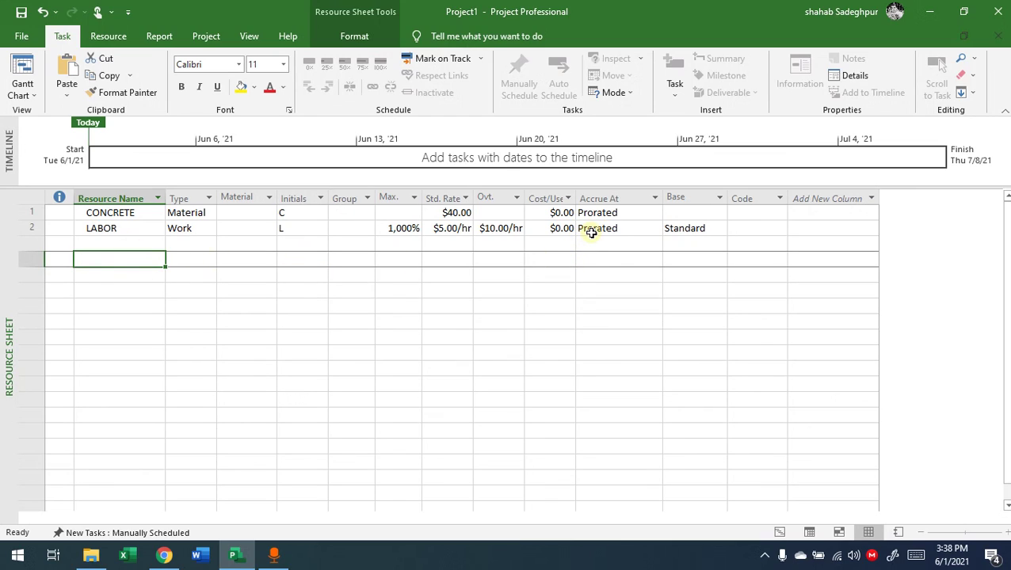
pyautogui.click(449, 229)
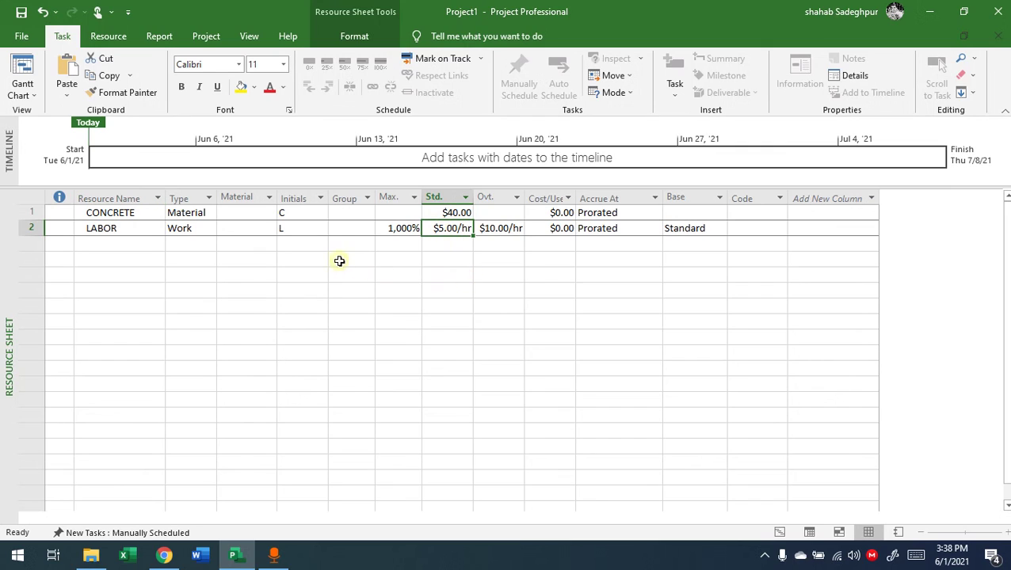
pyautogui.click(247, 274)
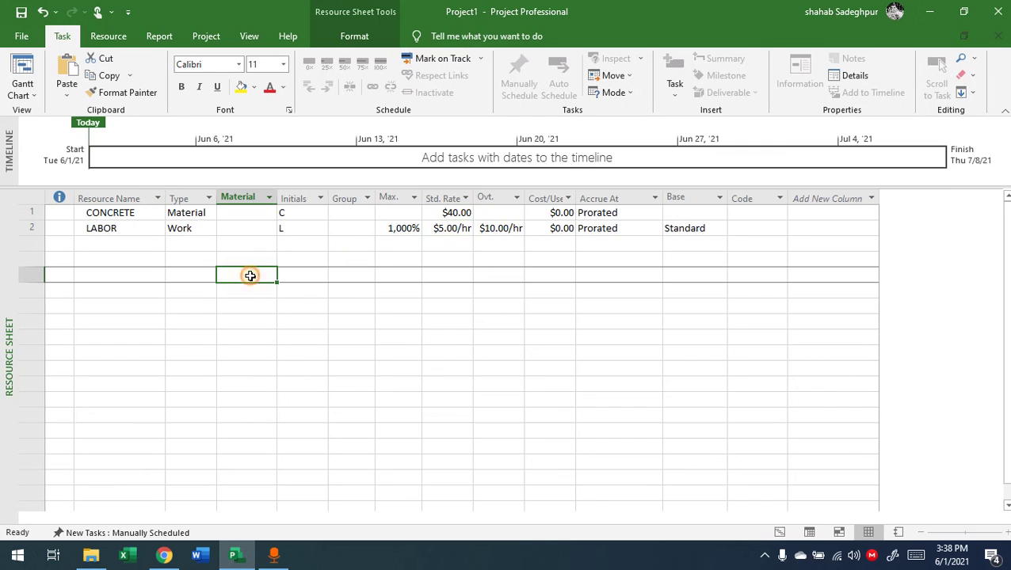
# - Examine the daily allocation of LABOR in the Resource Graph view and return to the Gantt Chart
pyautogui.click(20, 95)
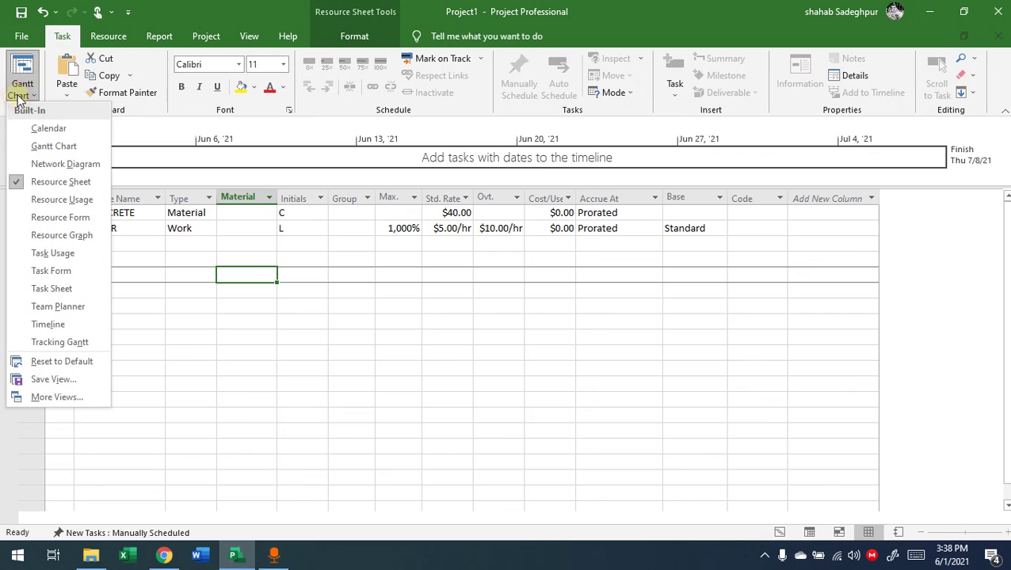
pyautogui.click(61, 235)
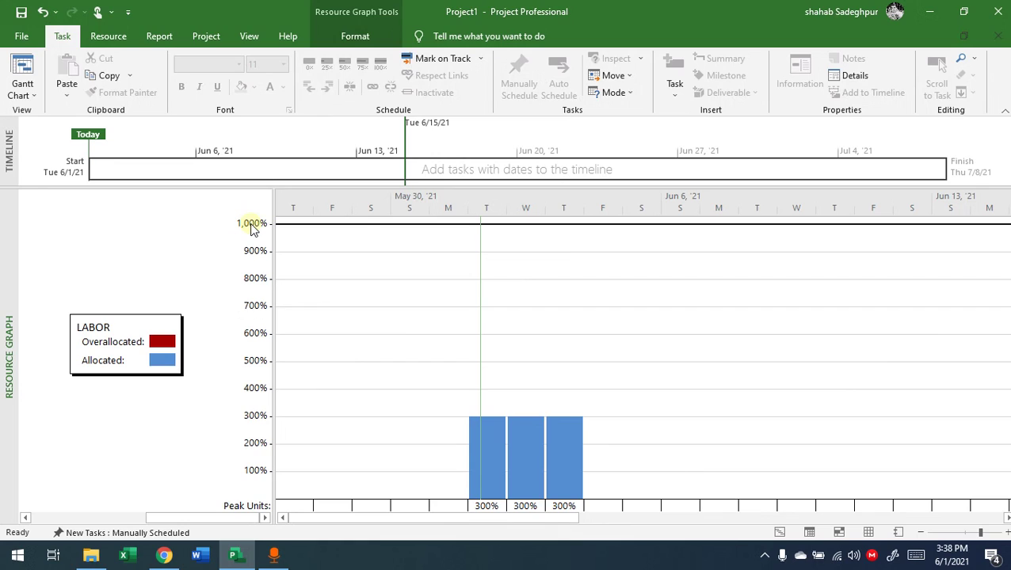
pyautogui.click(23, 90)
pyautogui.click(51, 145)
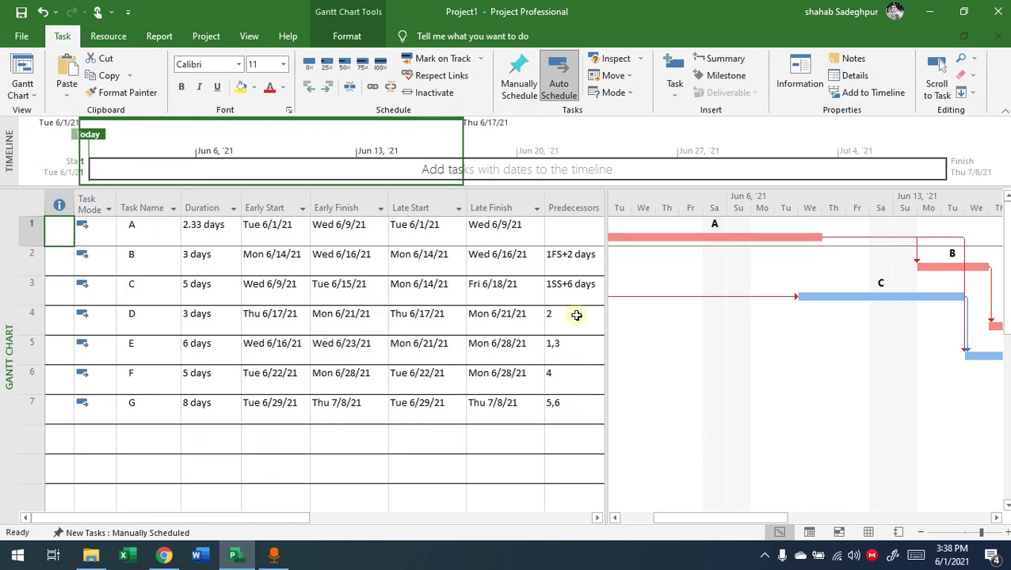
# - Assign the resource LABOR to tasks B and C in the Resource Names column
pyautogui.moveTo(275, 520); pyautogui.dragTo(495, 517)
pyautogui.click(478, 294)
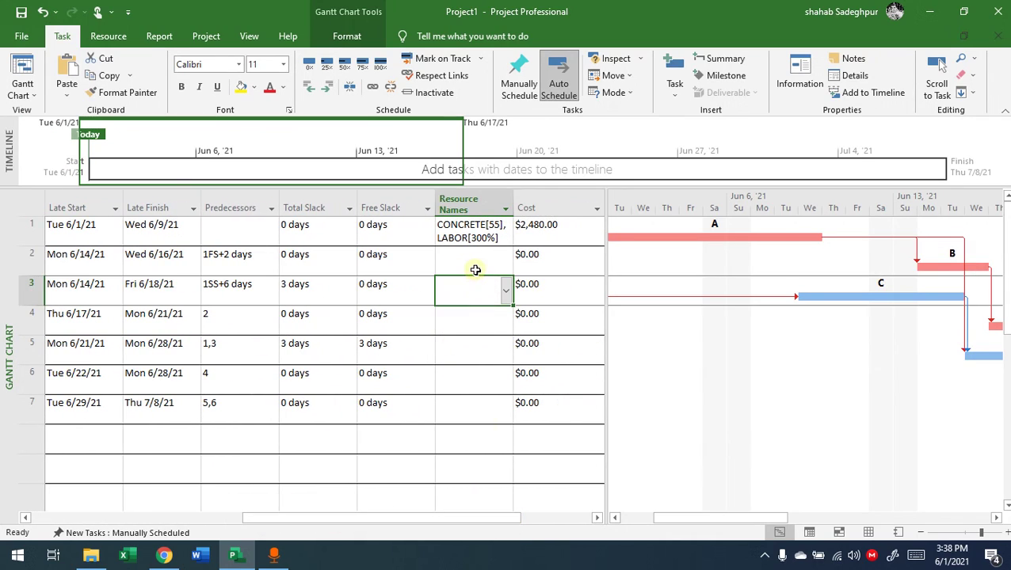
pyautogui.click(474, 266)
pyautogui.write('LABOR')
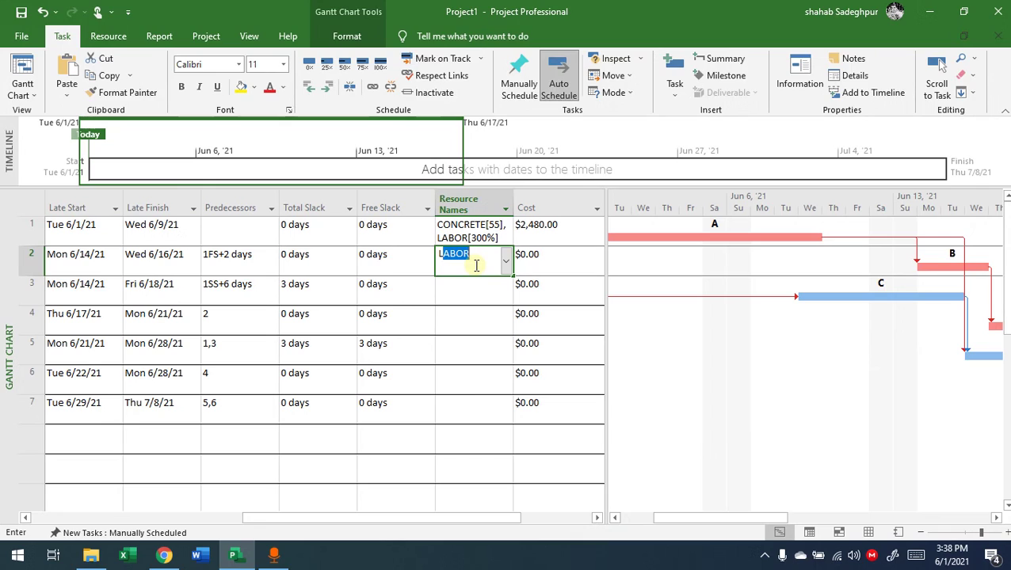
pyautogui.press('Return')
pyautogui.press('Down')
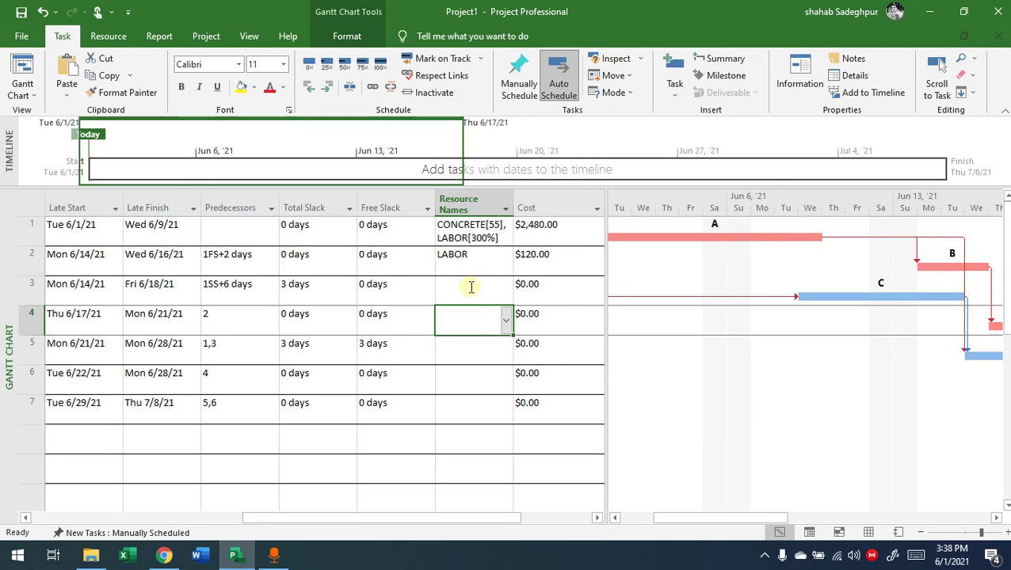
pyautogui.click(469, 286)
pyautogui.write('LABOR')
pyautogui.press('Return')
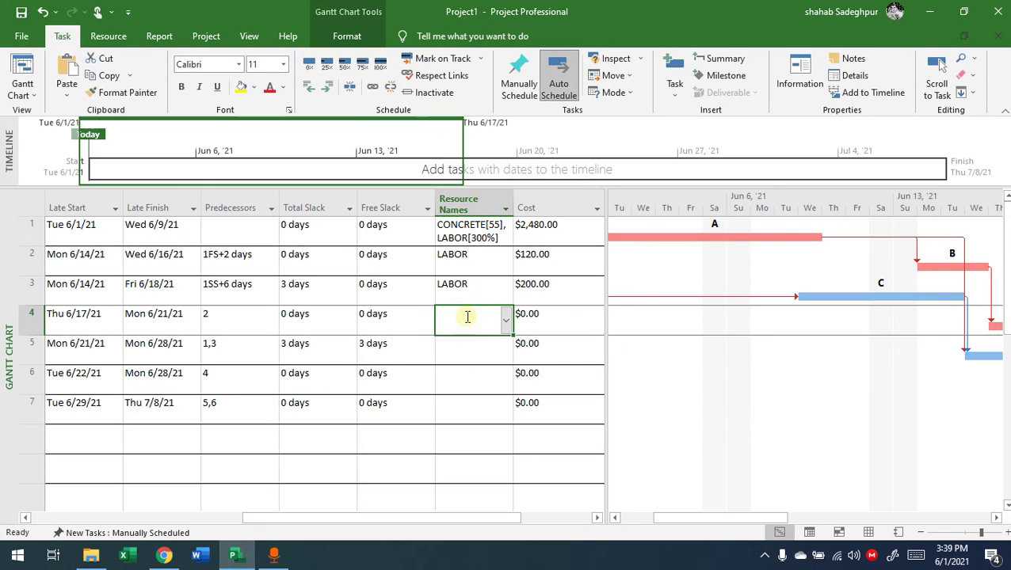
# - Assign the resource LABOR to tasks D, E, F and G in the Resource Names column
pyautogui.write('LABOR')
pyautogui.click(461, 354)
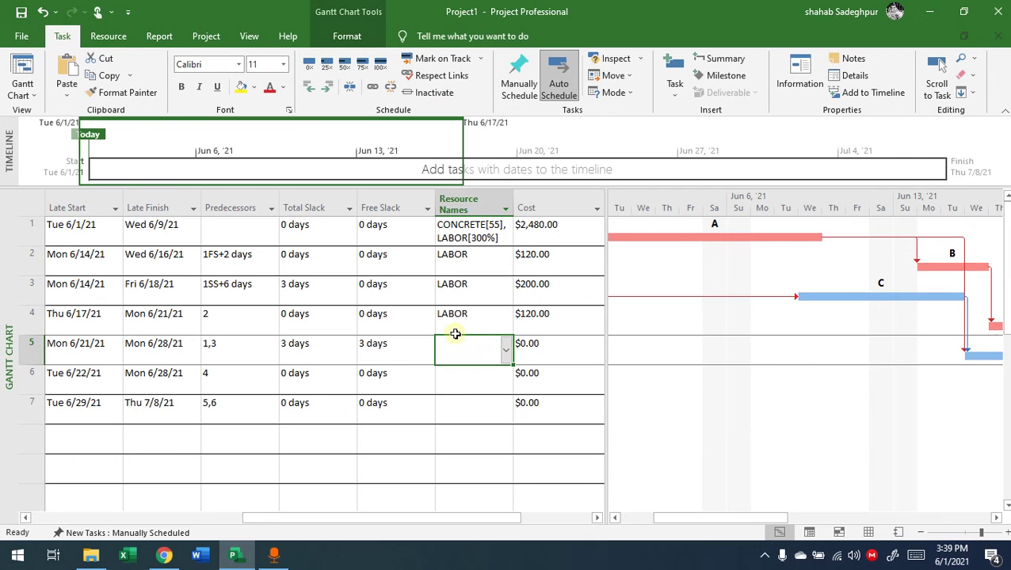
pyautogui.write('LABOR')
pyautogui.press('Return')
pyautogui.write('LABOR')
pyautogui.press('Return')
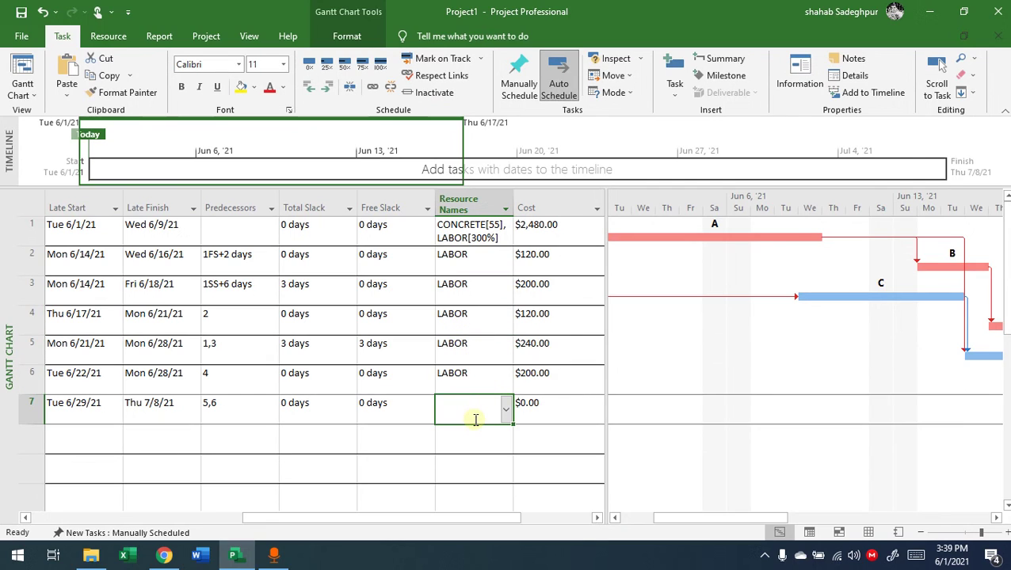
pyautogui.write('LABOR')
pyautogui.press('Return')
# - Set the LABOR units of task B to 600% and save its task information
pyautogui.click(491, 255)
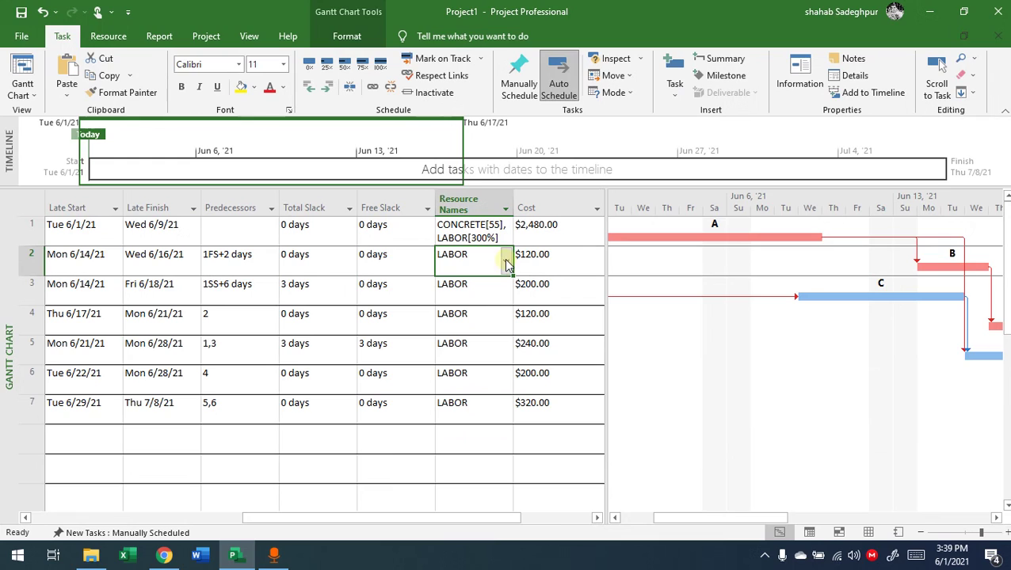
pyautogui.doubleClick(474, 258)
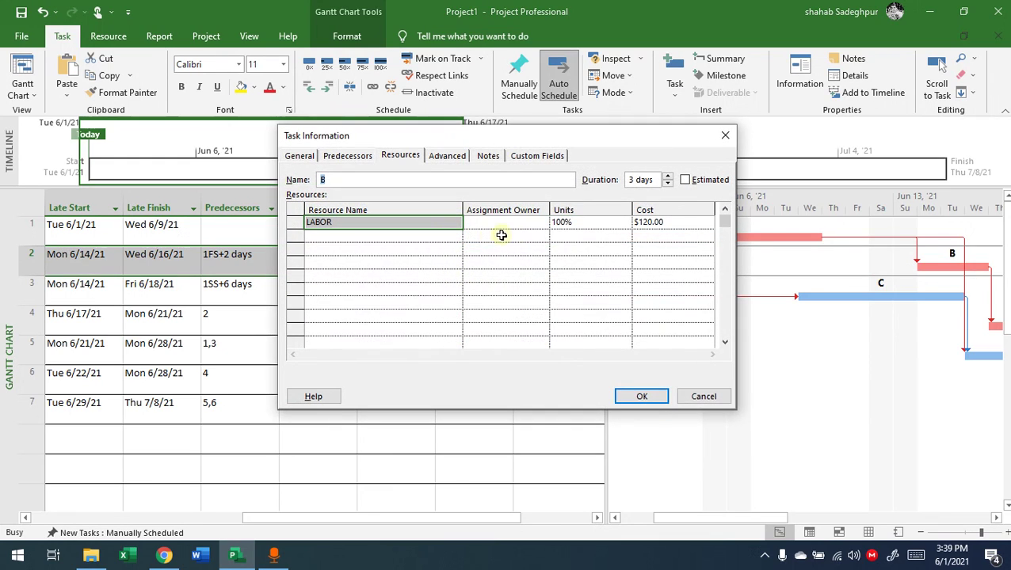
pyautogui.click(583, 222)
pyautogui.click(625, 221)
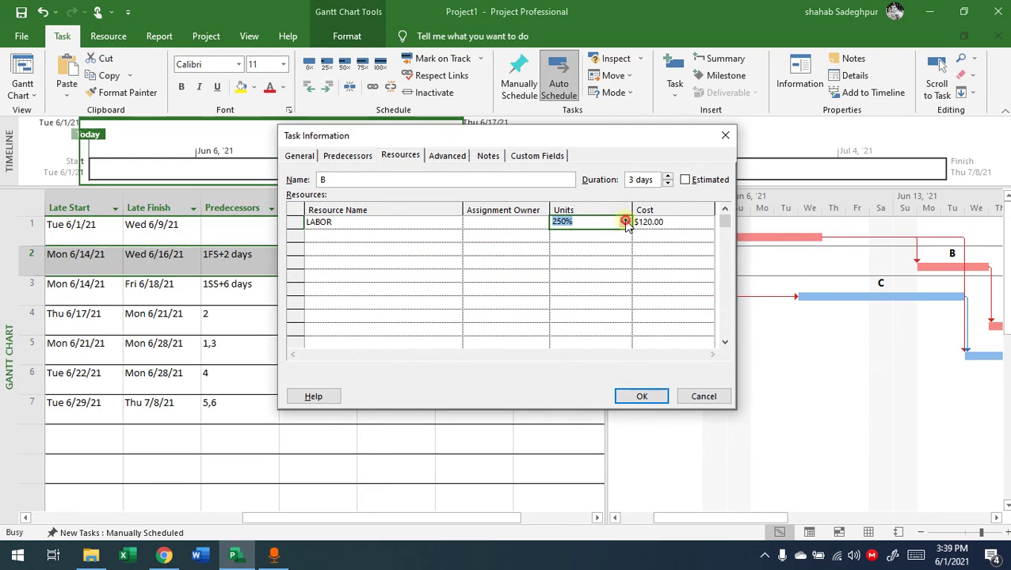
pyautogui.click(625, 221)
pyautogui.click(625, 221)
pyautogui.click(635, 392)
# - Set the LABOR units of task C to 500% and save its task information
pyautogui.click(445, 289)
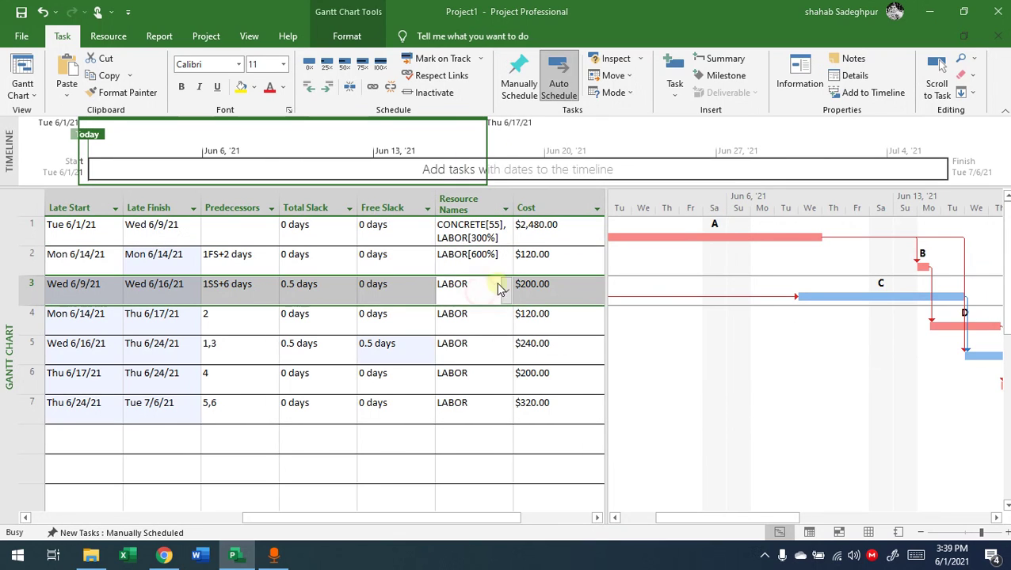
pyautogui.doubleClick(498, 285)
pyautogui.click(586, 221)
pyautogui.click(625, 221)
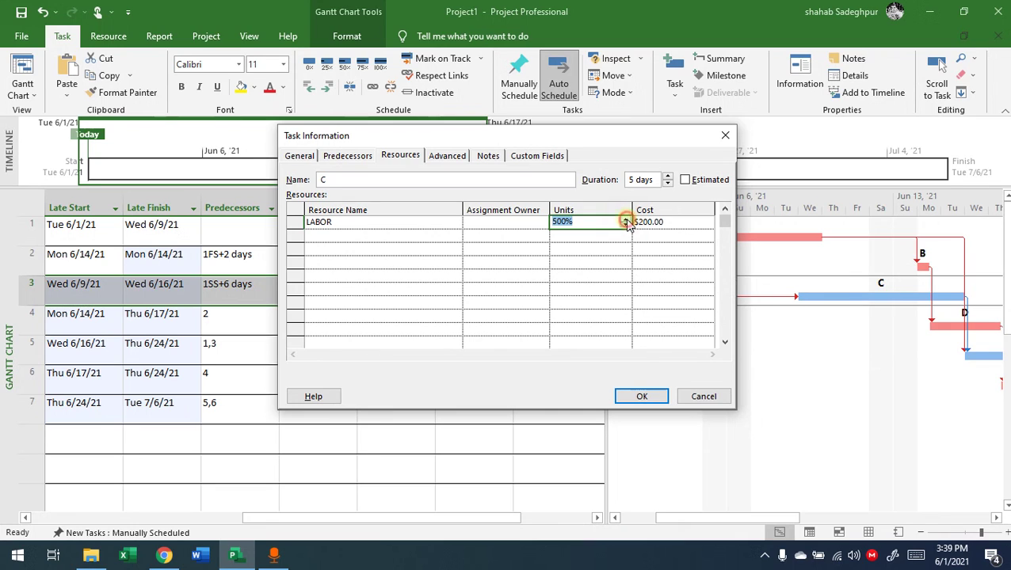
pyautogui.click(639, 394)
# - Set the LABOR units of task D to 200% and save its task information
pyautogui.click(474, 320)
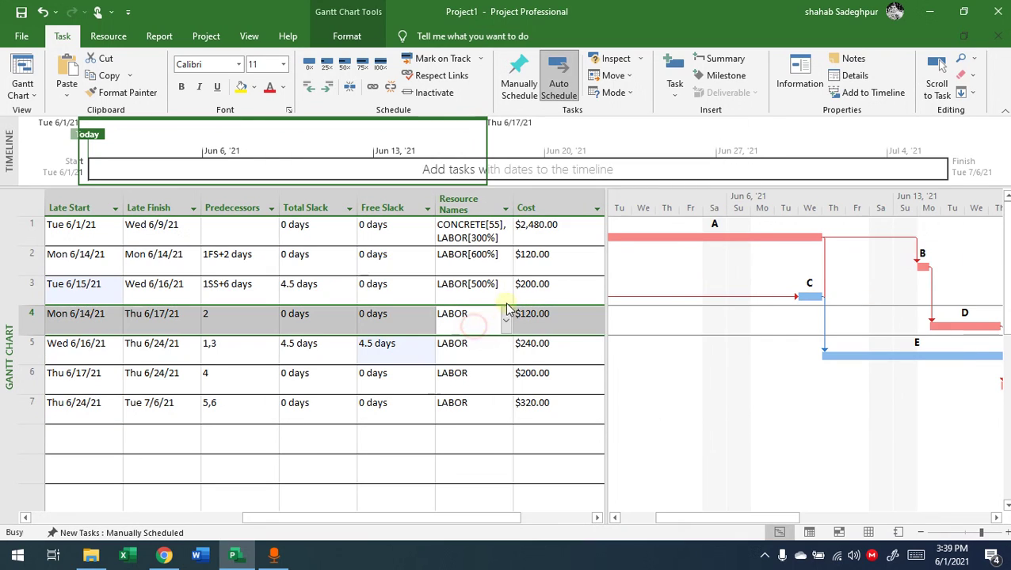
pyautogui.doubleClick(473, 320)
pyautogui.click(616, 221)
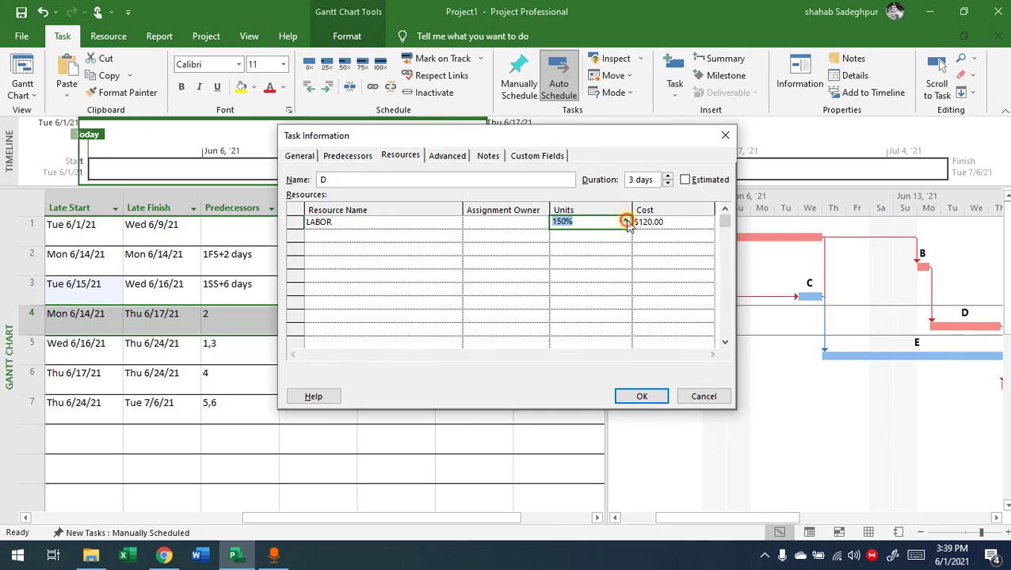
pyautogui.click(642, 396)
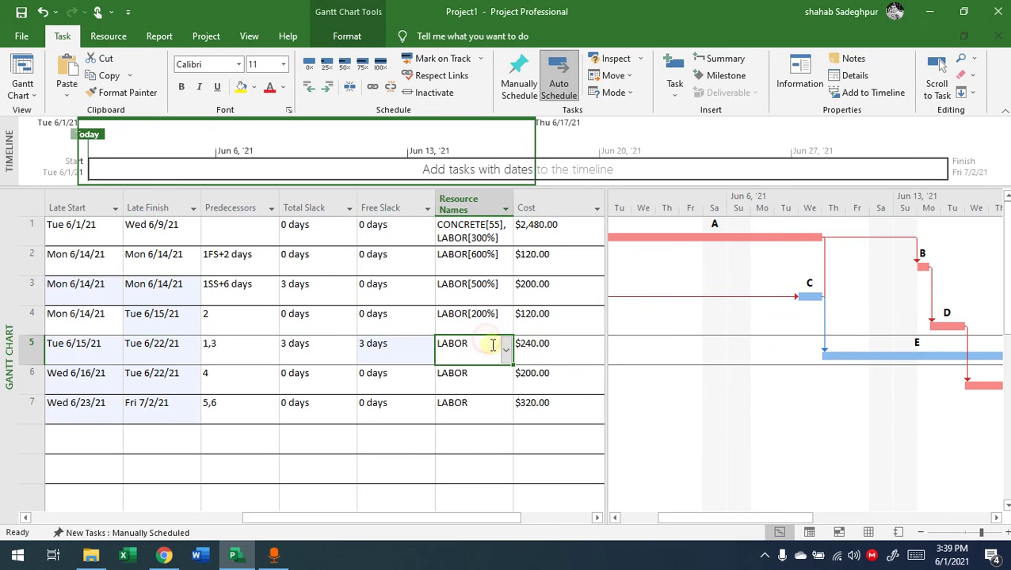
# - Set the LABOR units of tasks E and F to 400% each and save their task information
pyautogui.click(485, 345)
pyautogui.click(604, 220)
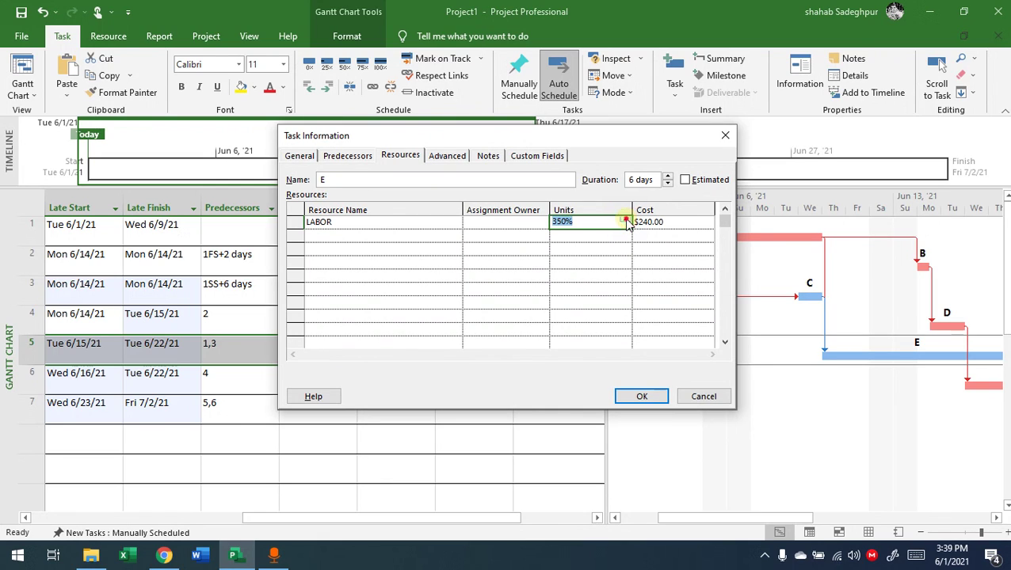
pyautogui.click(637, 395)
pyautogui.click(474, 375)
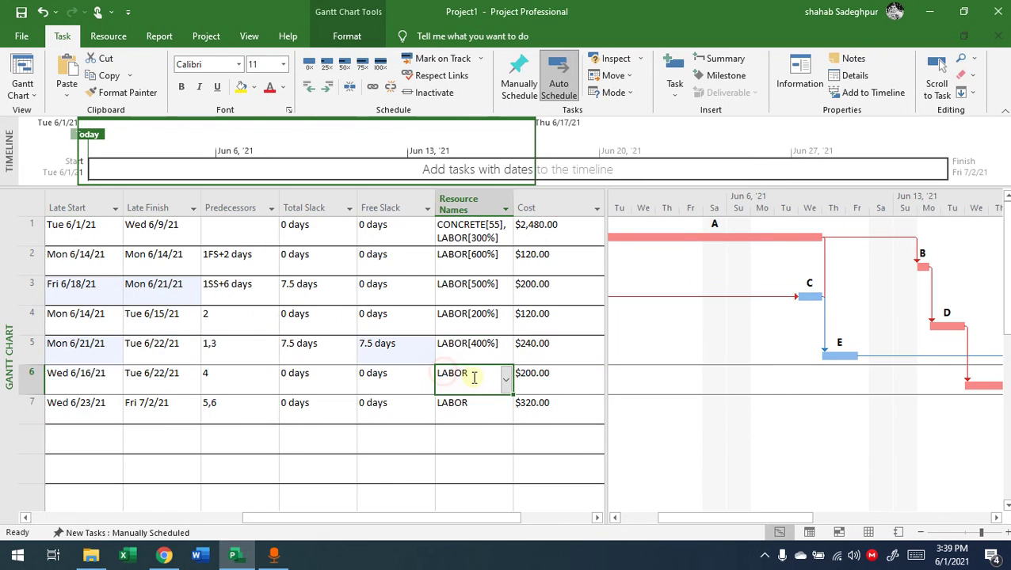
pyautogui.click(623, 222)
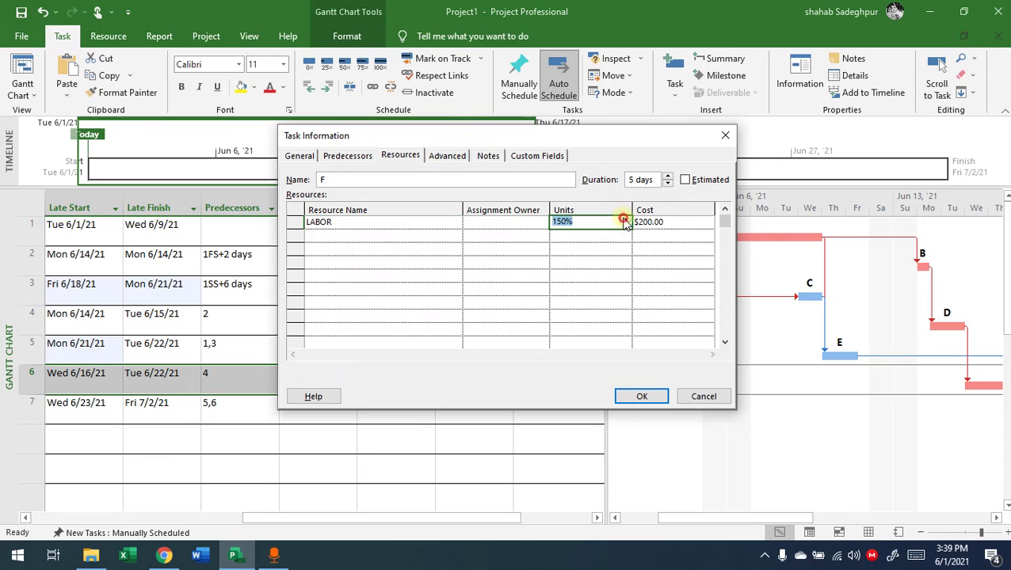
pyautogui.click(641, 396)
# - Set the LABOR units of task G to 200% and save its task information
pyautogui.doubleClick(490, 402)
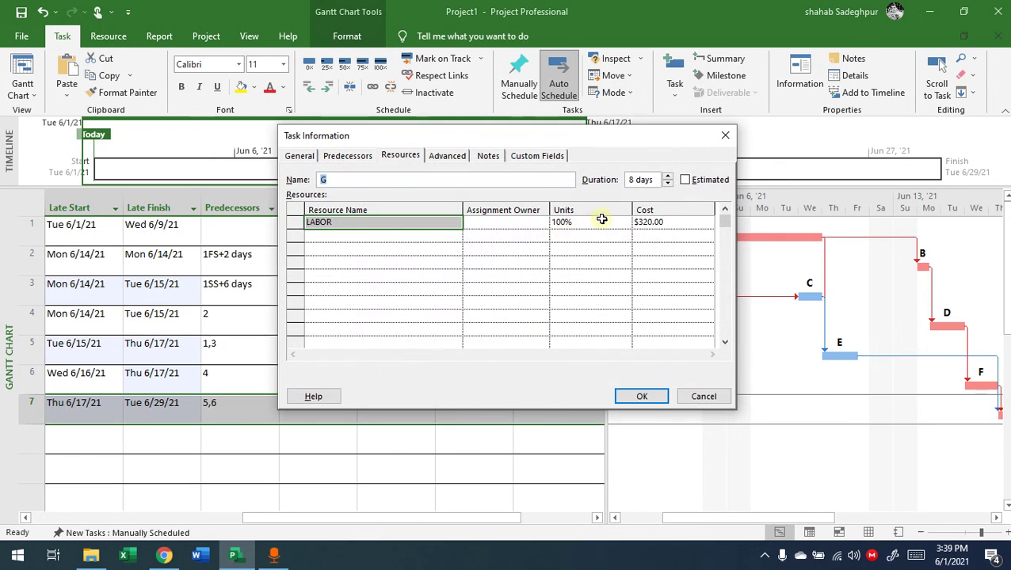
pyautogui.click(591, 222)
pyautogui.click(625, 220)
pyautogui.click(625, 220)
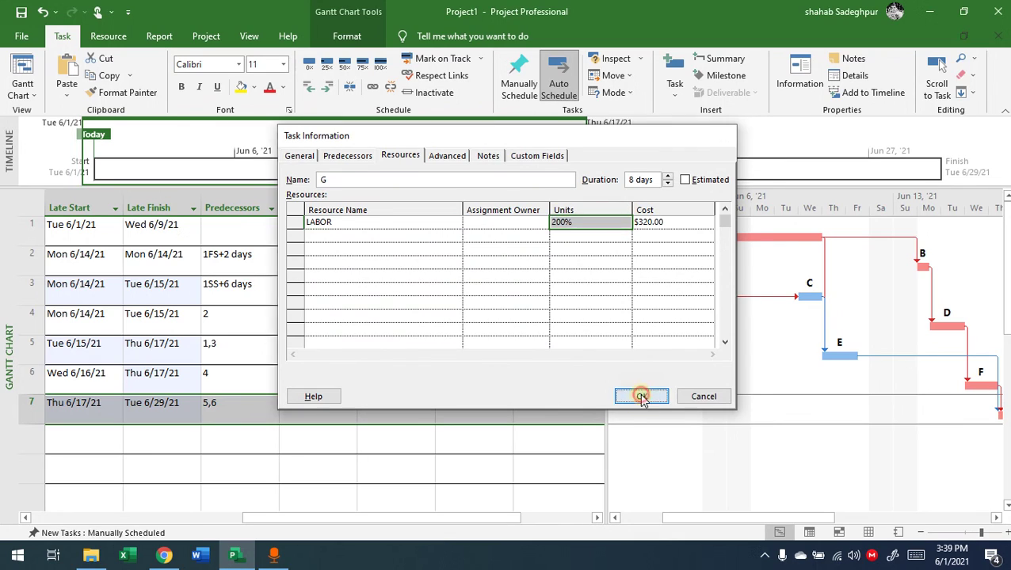
pyautogui.click(641, 396)
pyautogui.click(463, 472)
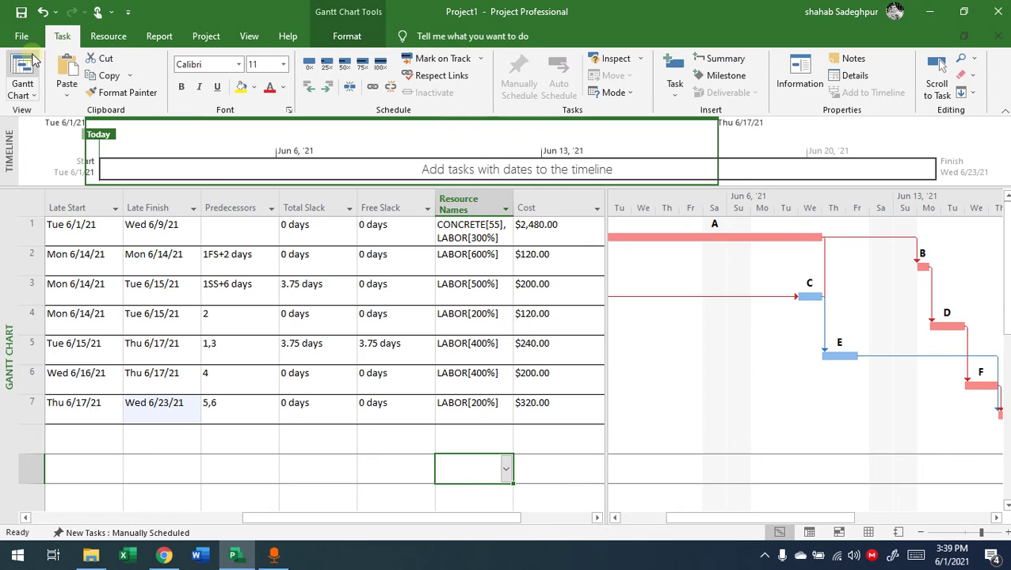
# - Show the Resource Graph and examine the daily allocation of LABOR and CONCRETE across the project dates
pyautogui.click(23, 91)
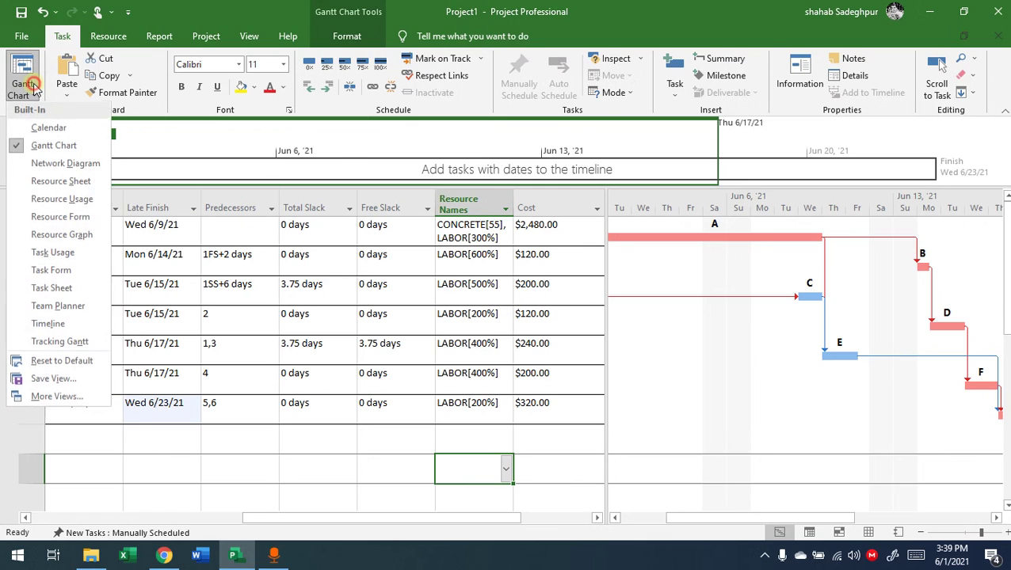
pyautogui.click(70, 236)
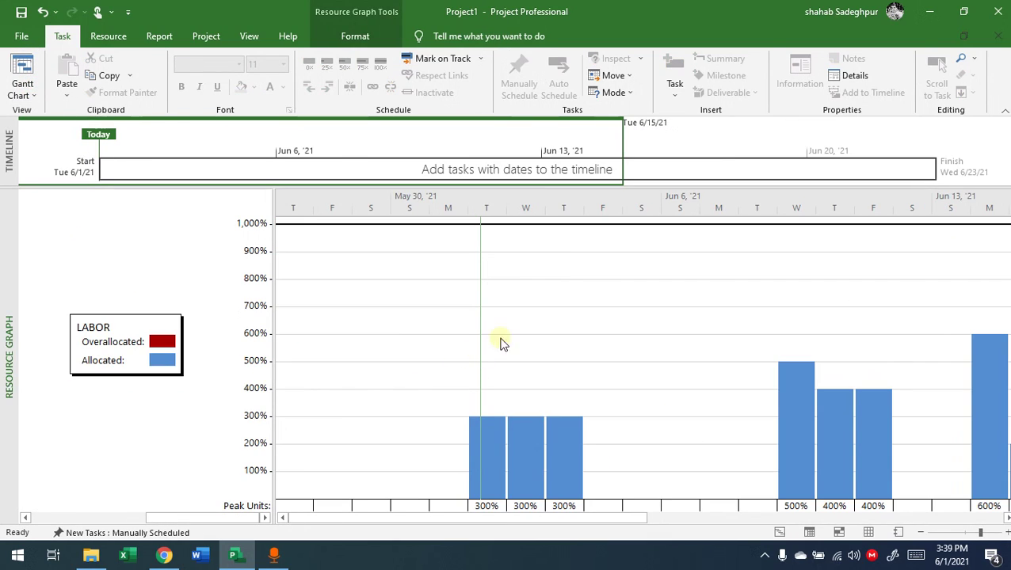
pyautogui.moveTo(604, 523); pyautogui.dragTo(727, 521)
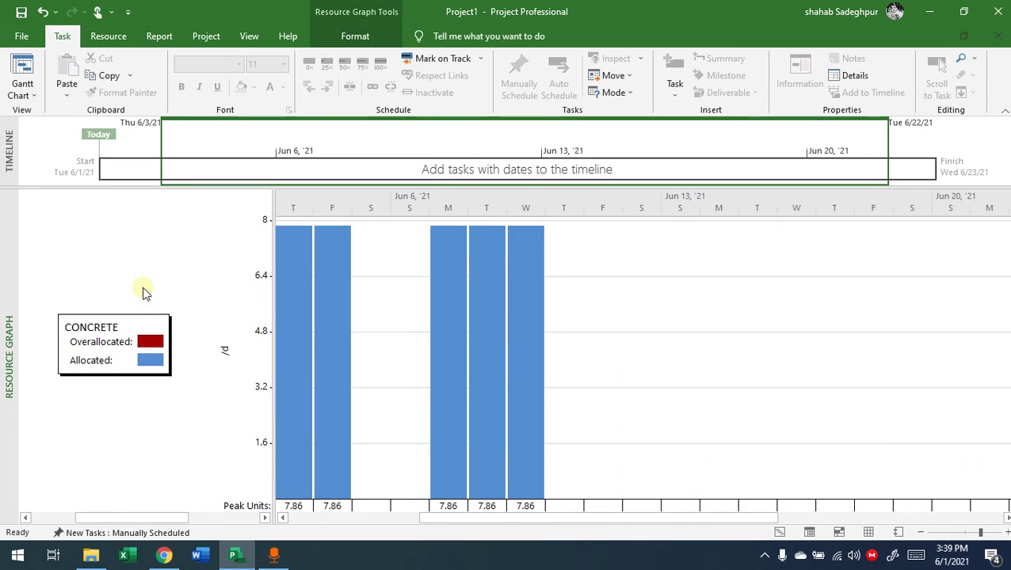
pyautogui.scroll(1, 142, 292)
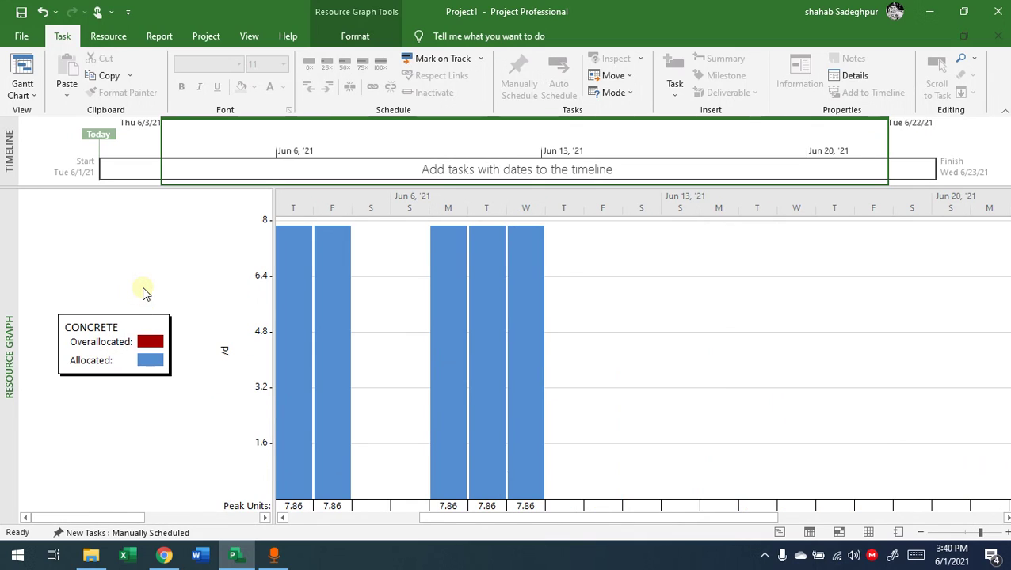
pyautogui.scroll(-1, 142, 292)
pyautogui.scroll(1, 143, 291)
pyautogui.scroll(-1, 142, 291)
pyautogui.scroll(1, 143, 292)
pyautogui.scroll(-1, 230, 284)
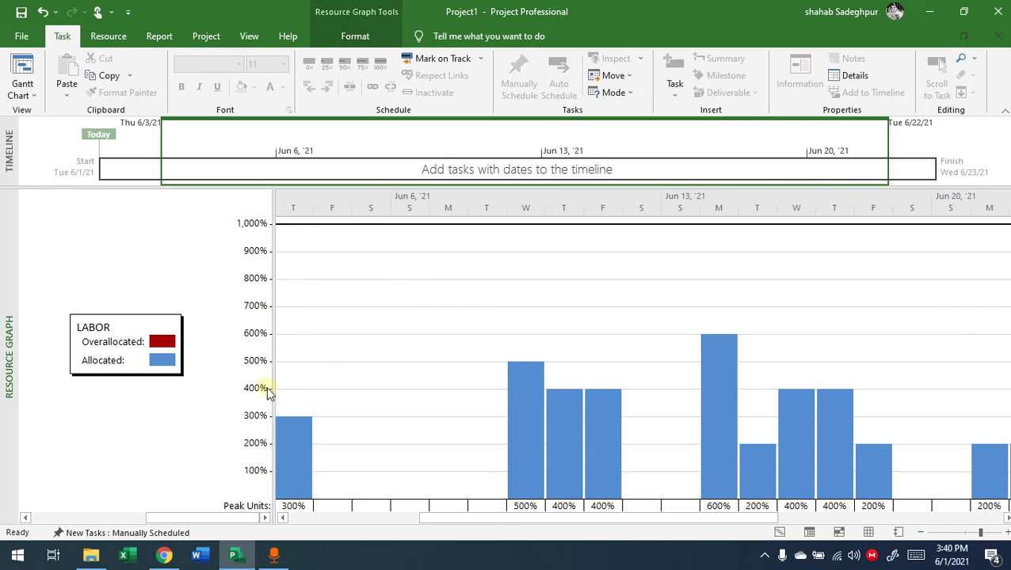
# - Return to the Gantt Chart and set the LABOR units of task A to 600%
pyautogui.click(24, 89)
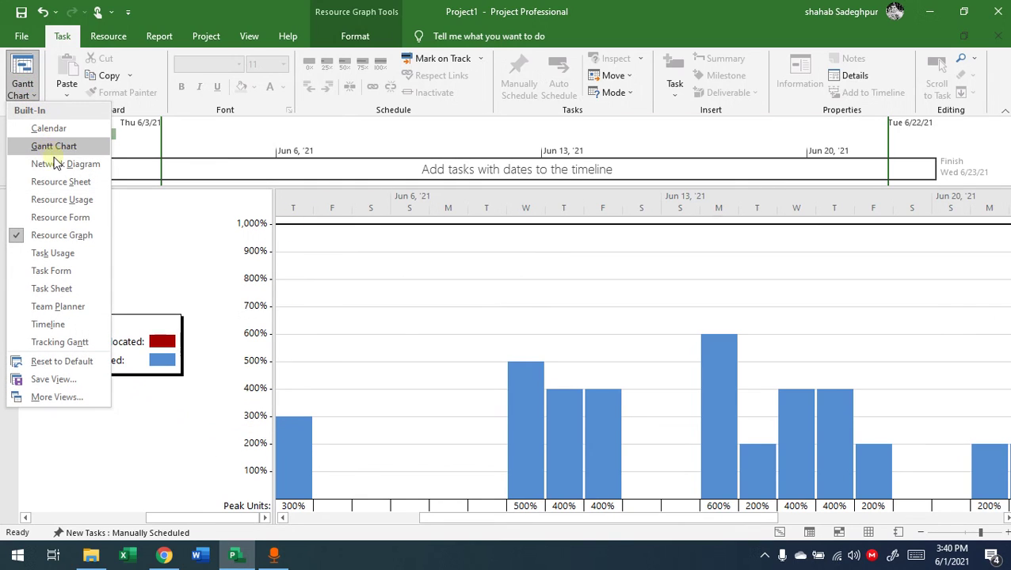
pyautogui.click(53, 146)
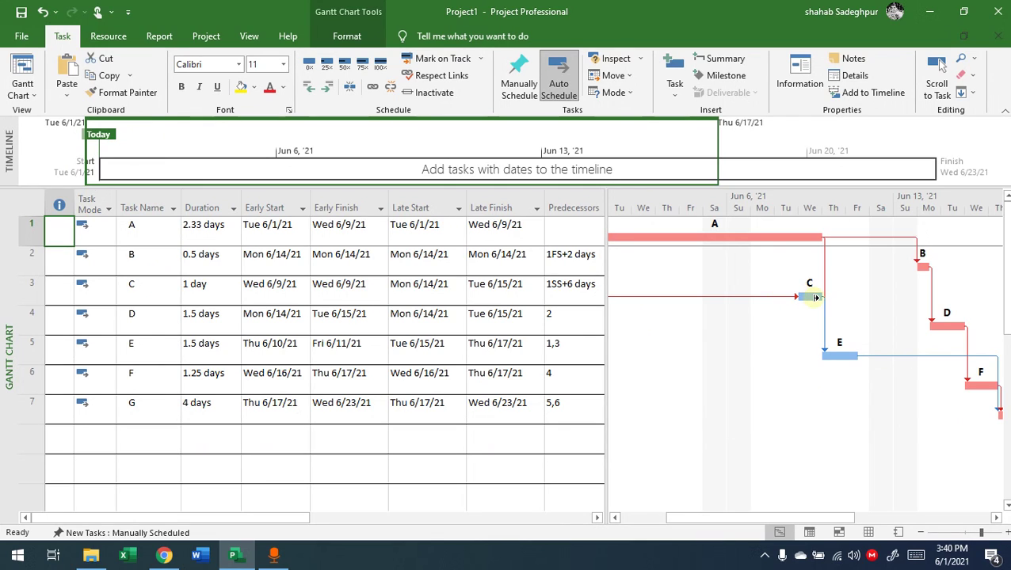
pyautogui.doubleClick(570, 233)
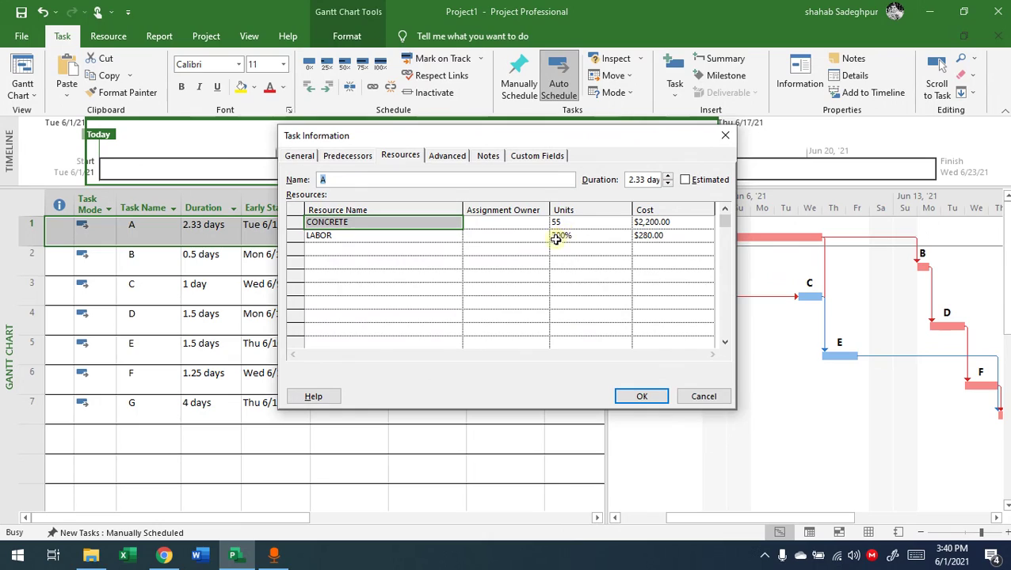
pyautogui.click(584, 236)
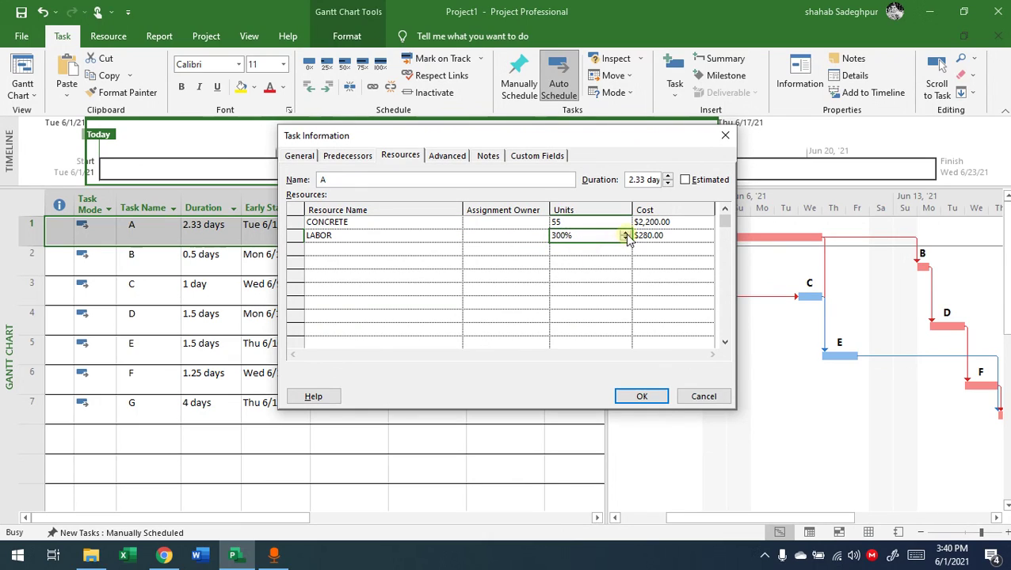
pyautogui.click(626, 233)
pyautogui.click(626, 233)
pyautogui.click(626, 233)
pyautogui.click(643, 396)
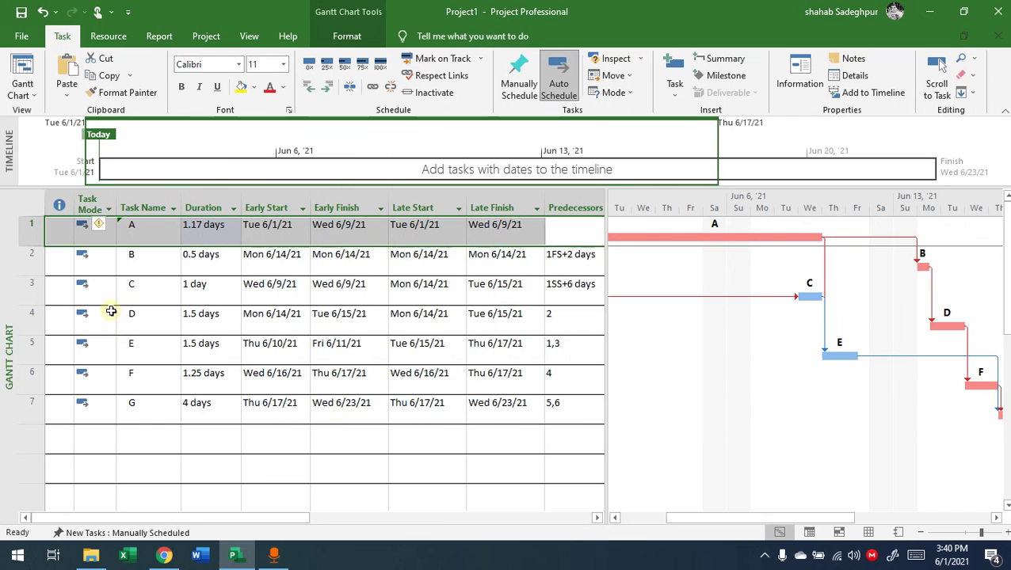
# - Set the LABOR units of task C to 700% and save its task information
pyautogui.click(142, 293)
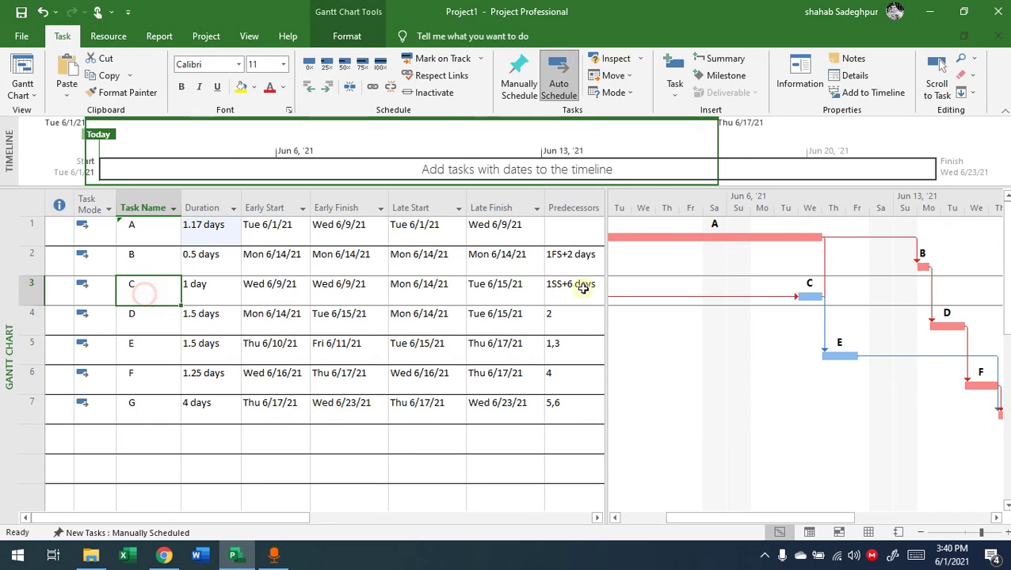
pyautogui.doubleClick(168, 293)
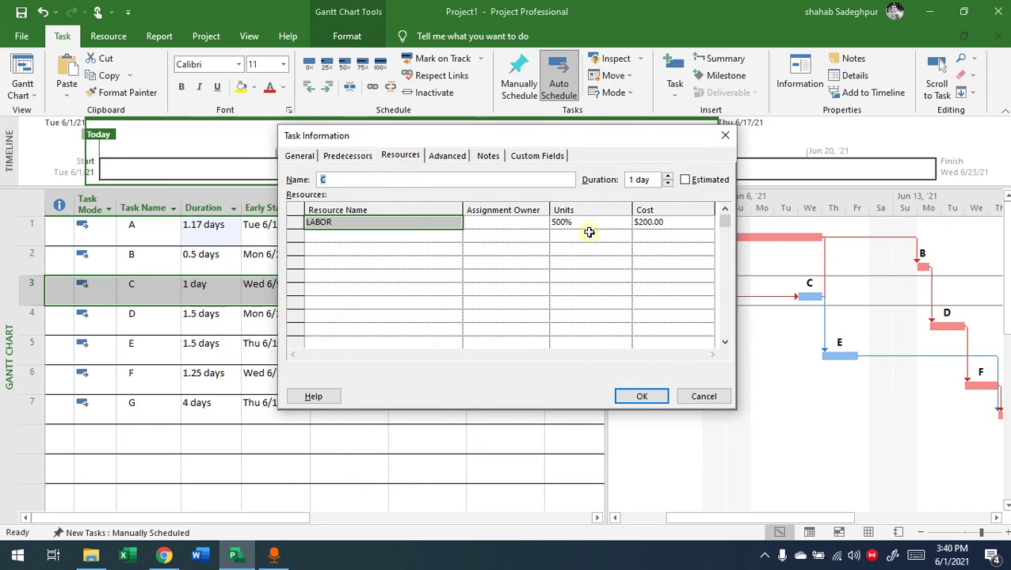
pyautogui.click(588, 226)
pyautogui.click(623, 219)
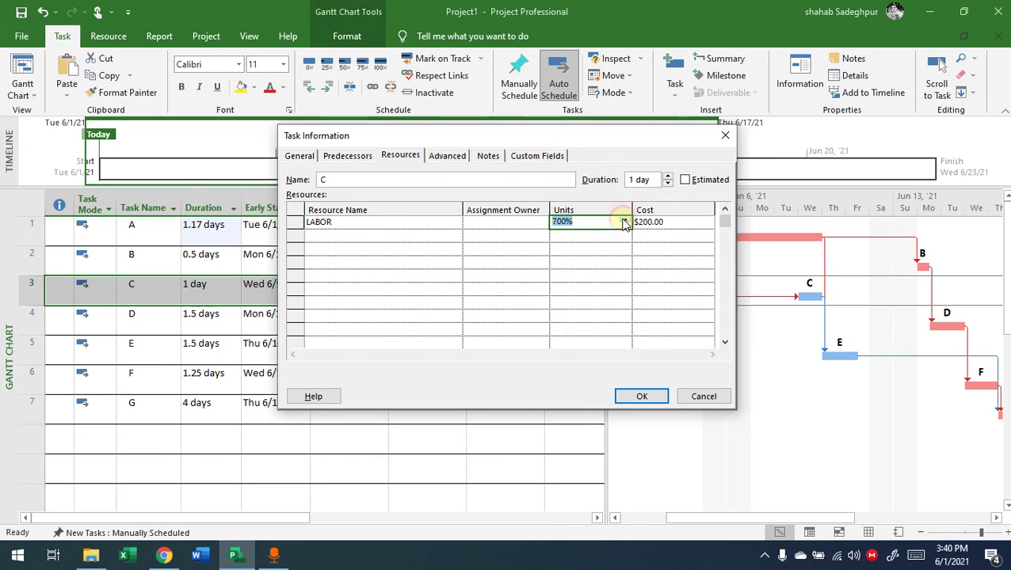
pyautogui.click(641, 398)
pyautogui.click(430, 441)
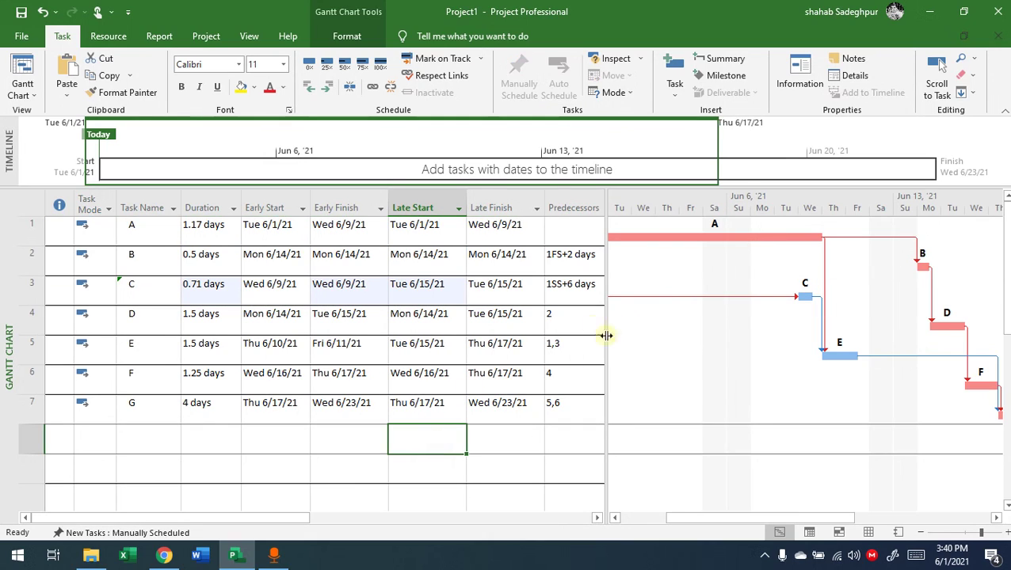
# - Reopen the Resource Graph and check the LABOR peak units from the project start to its finish
pyautogui.click(33, 96)
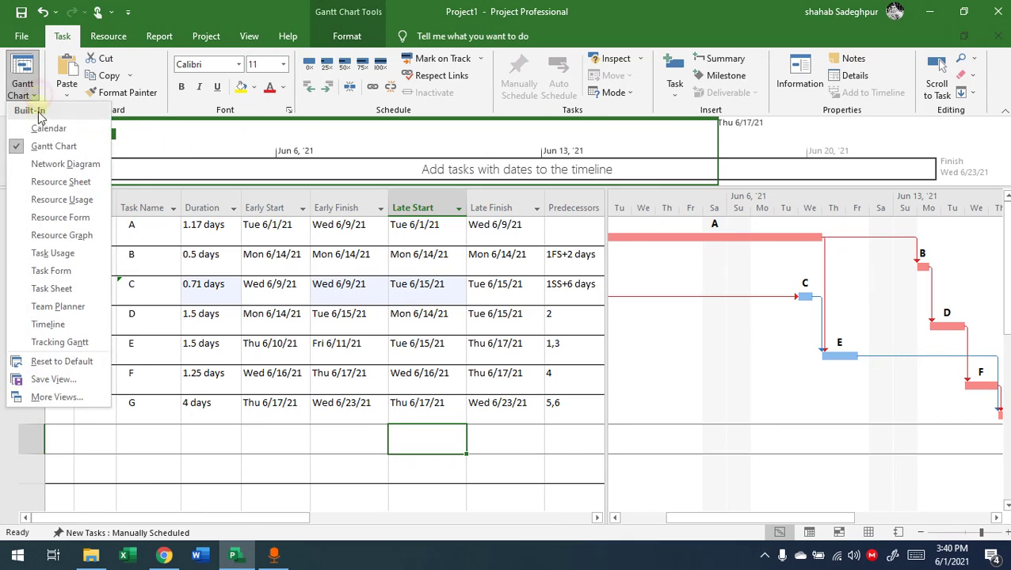
pyautogui.click(63, 235)
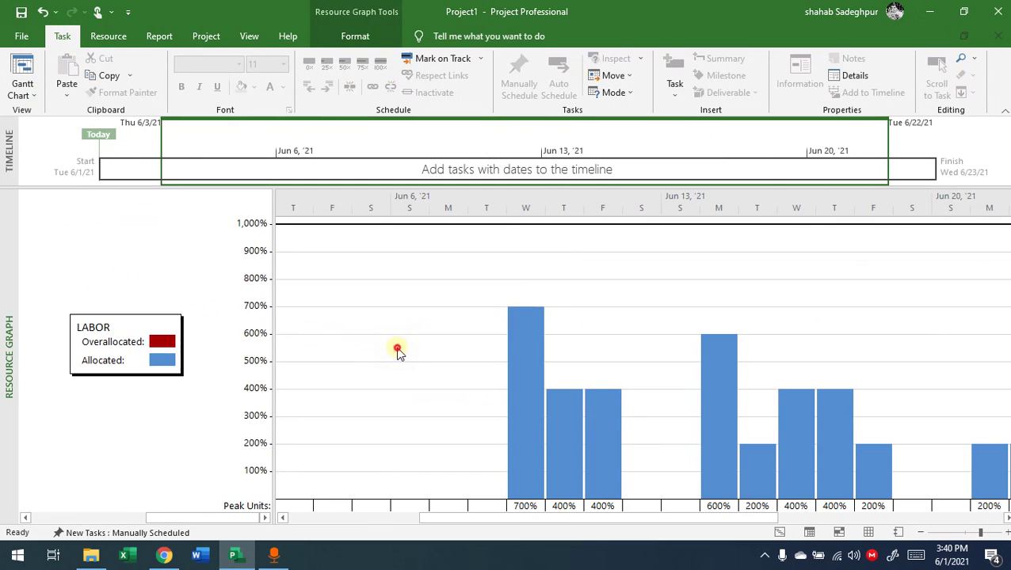
pyautogui.moveTo(668, 519); pyautogui.dragTo(743, 519)
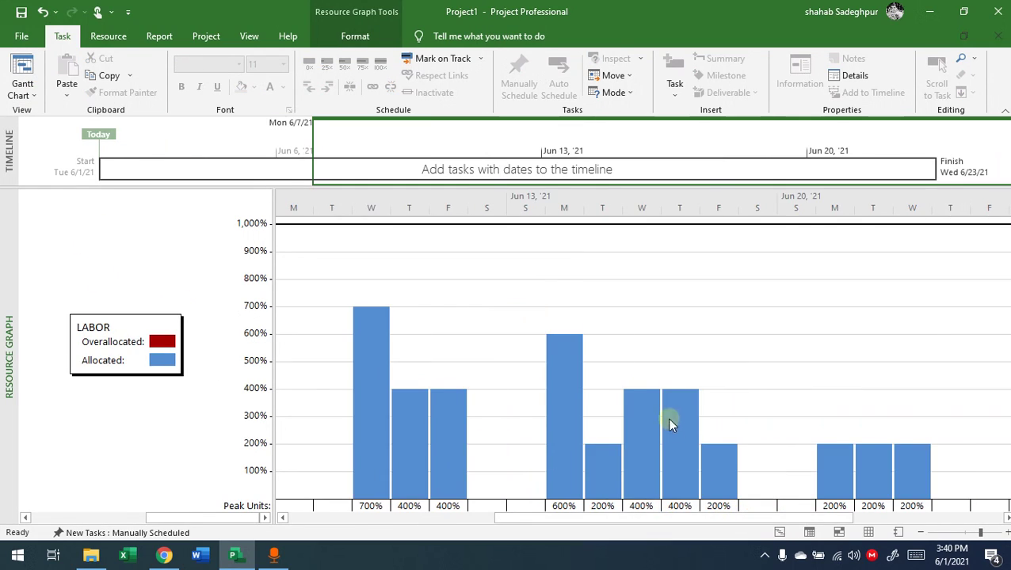
pyautogui.rightClick(530, 271)
pyautogui.click(162, 284)
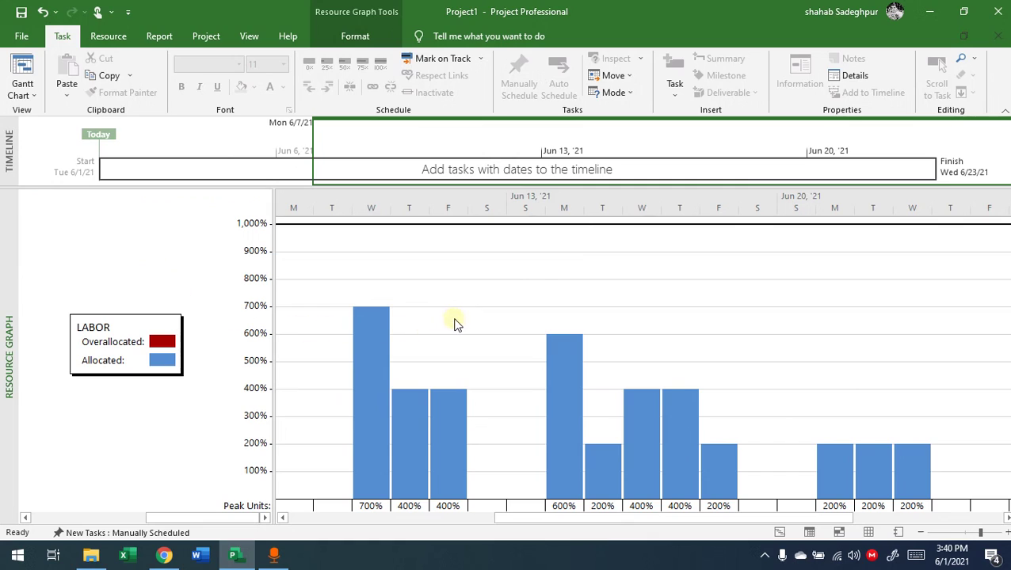
pyautogui.scroll(-1, 587, 424)
pyautogui.scroll(1, 628, 484)
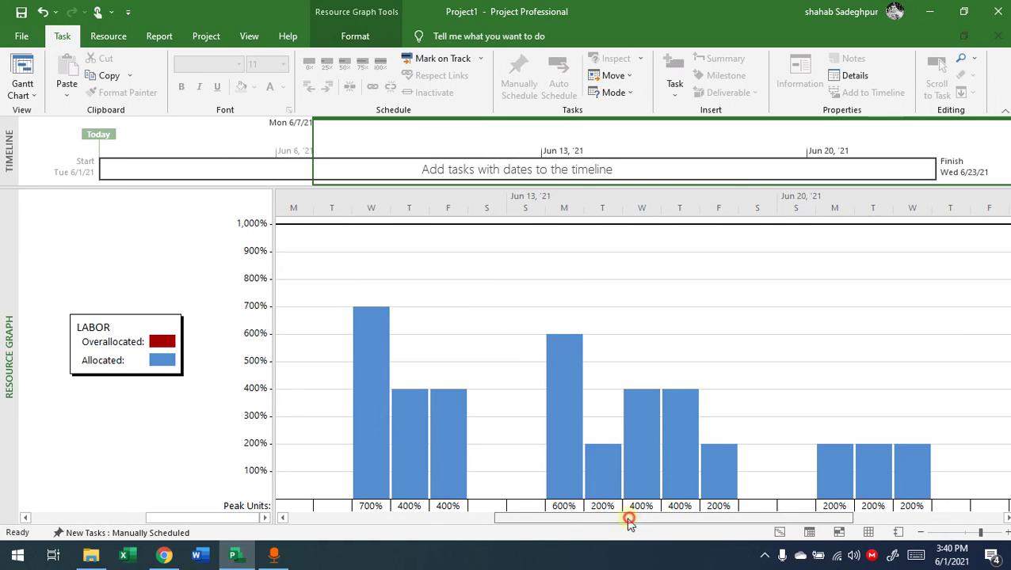
pyautogui.moveTo(627, 518); pyautogui.dragTo(338, 527)
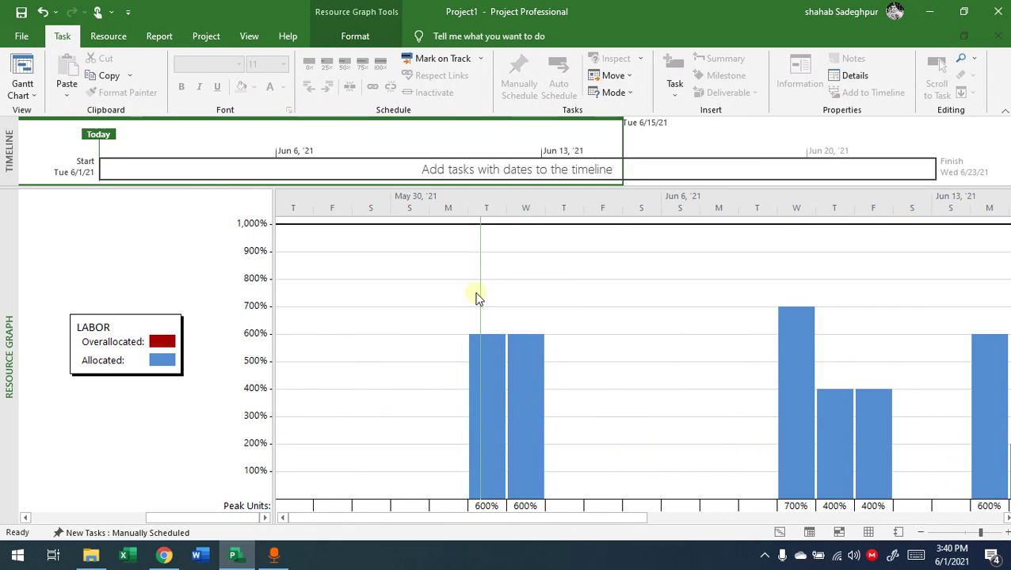
# - Go back to the Gantt Chart and review each task's slack, assigned resources, cost and bars
pyautogui.click(22, 95)
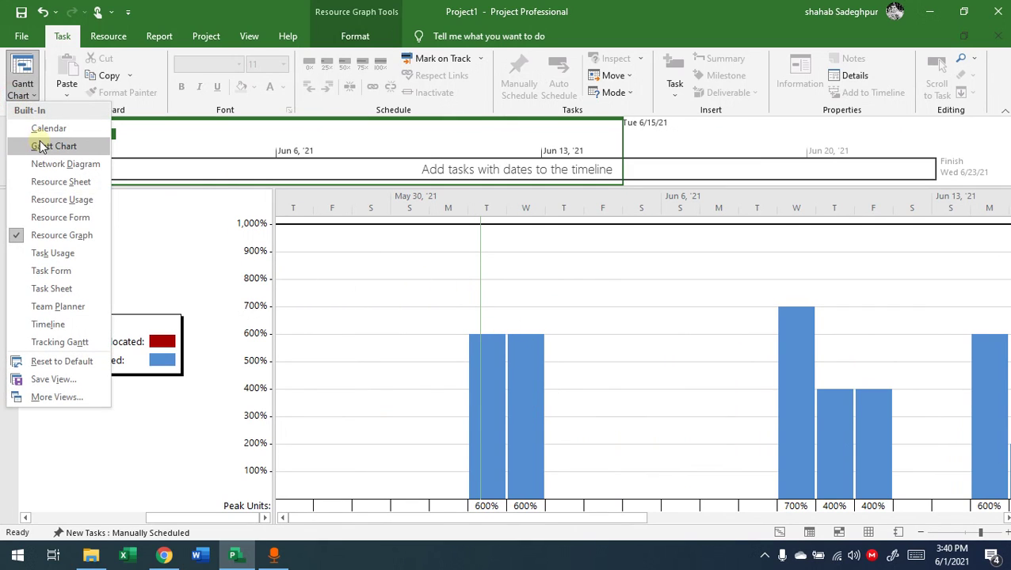
pyautogui.click(37, 84)
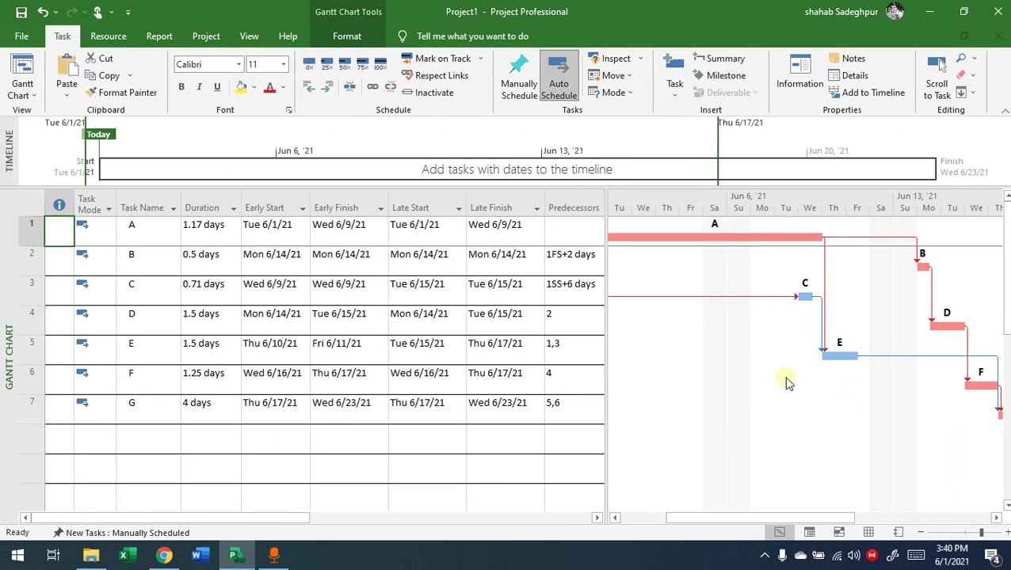
pyautogui.click(705, 236)
pyautogui.click(434, 266)
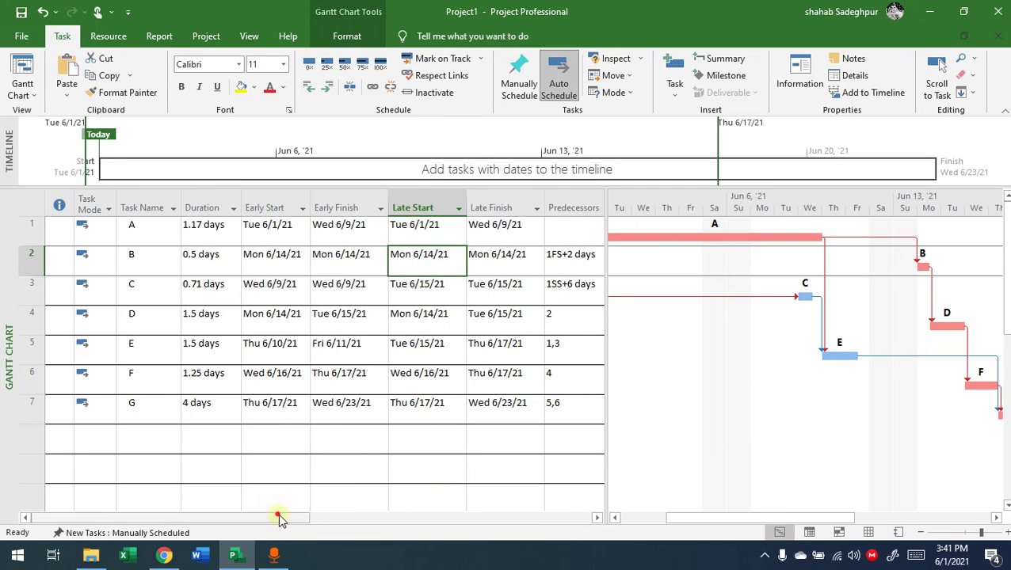
pyautogui.moveTo(277, 517); pyautogui.dragTo(541, 522)
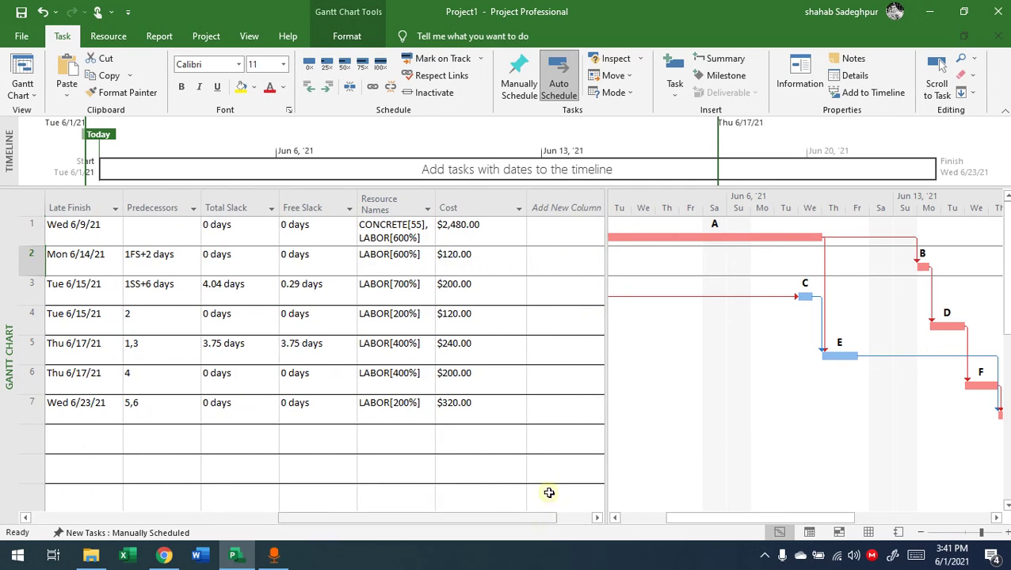
pyautogui.click(416, 229)
pyautogui.moveTo(673, 516); pyautogui.dragTo(620, 519)
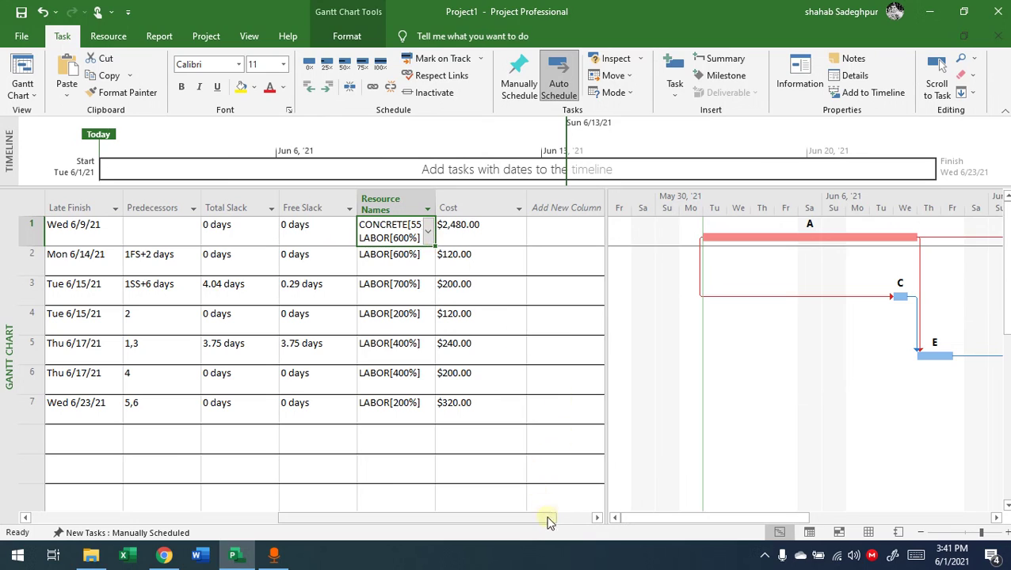
pyautogui.moveTo(530, 519); pyautogui.dragTo(554, 521)
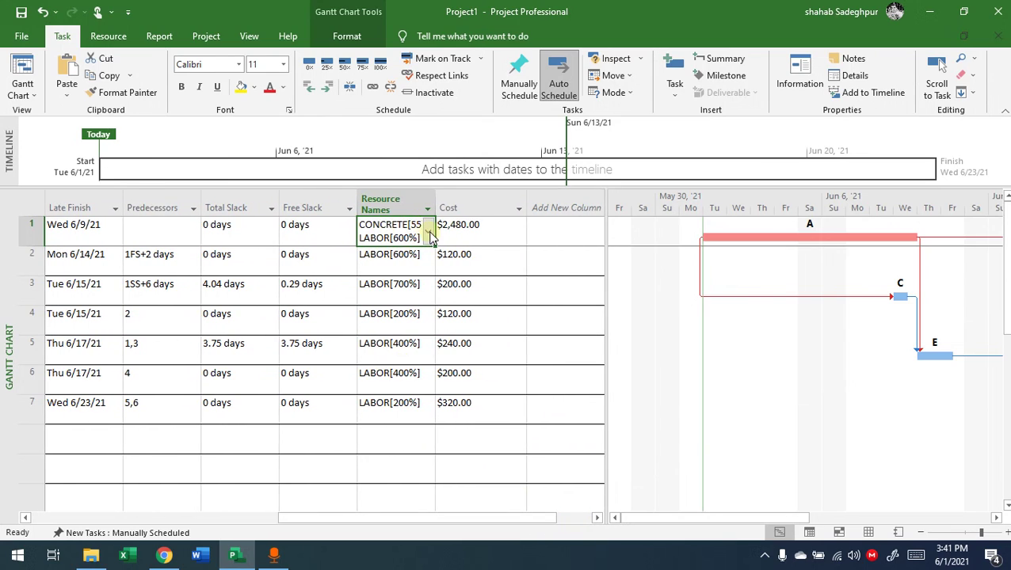
# - Set the LABOR units of task A to 1,200% and save its task information
pyautogui.click(417, 224)
pyautogui.click(394, 229)
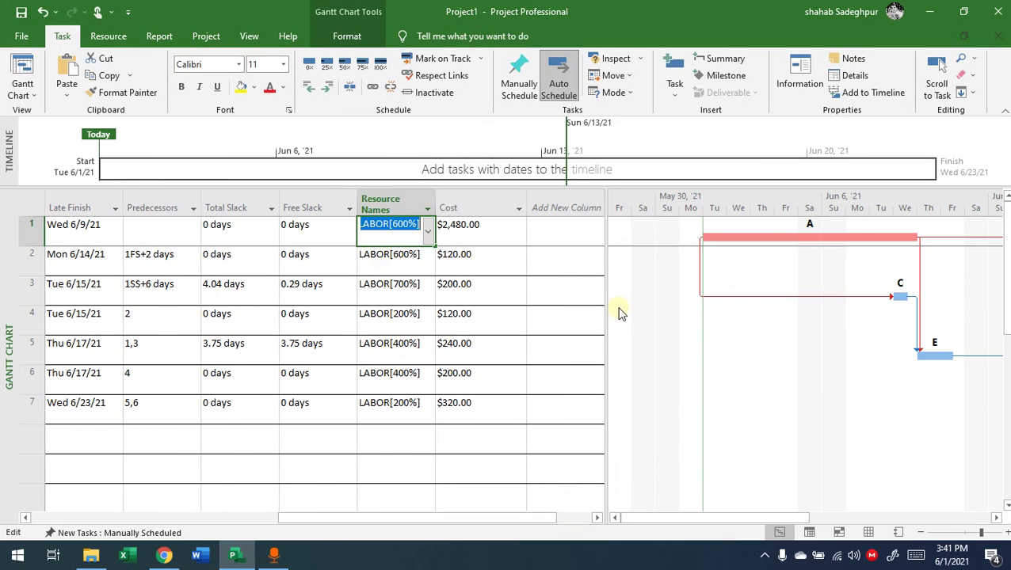
pyautogui.click(409, 255)
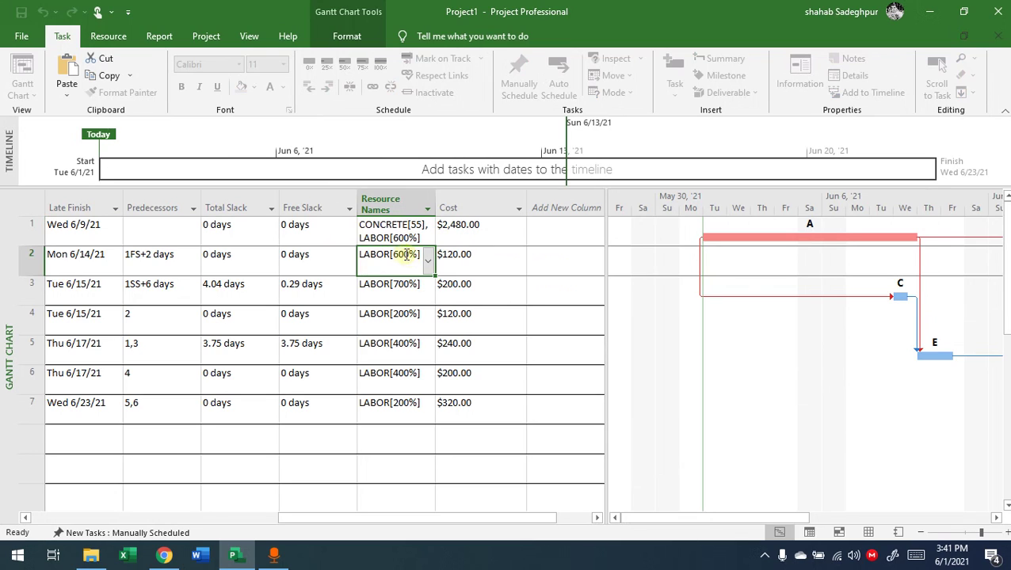
pyautogui.doubleClick(329, 233)
pyautogui.click(591, 233)
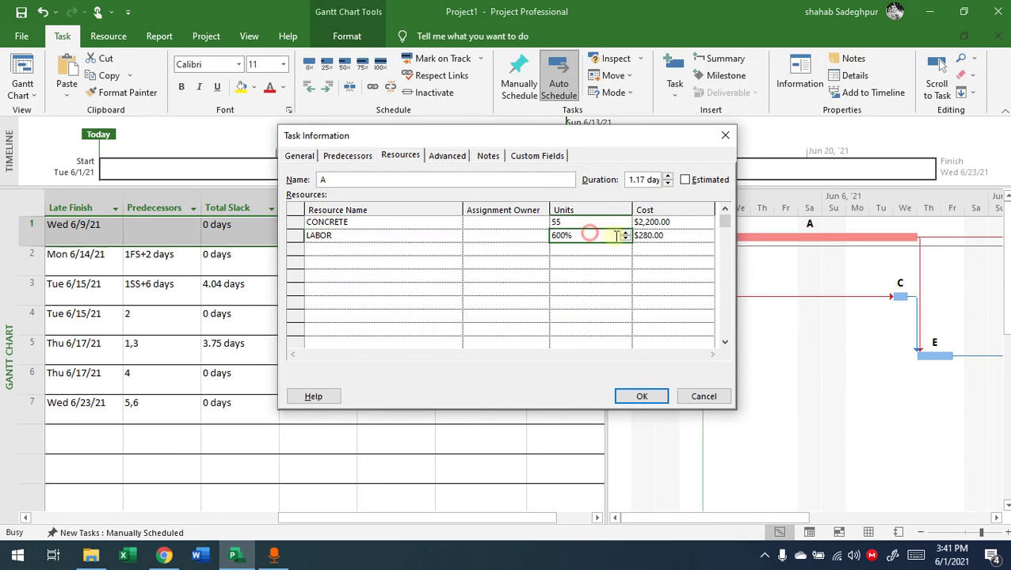
pyautogui.click(625, 233)
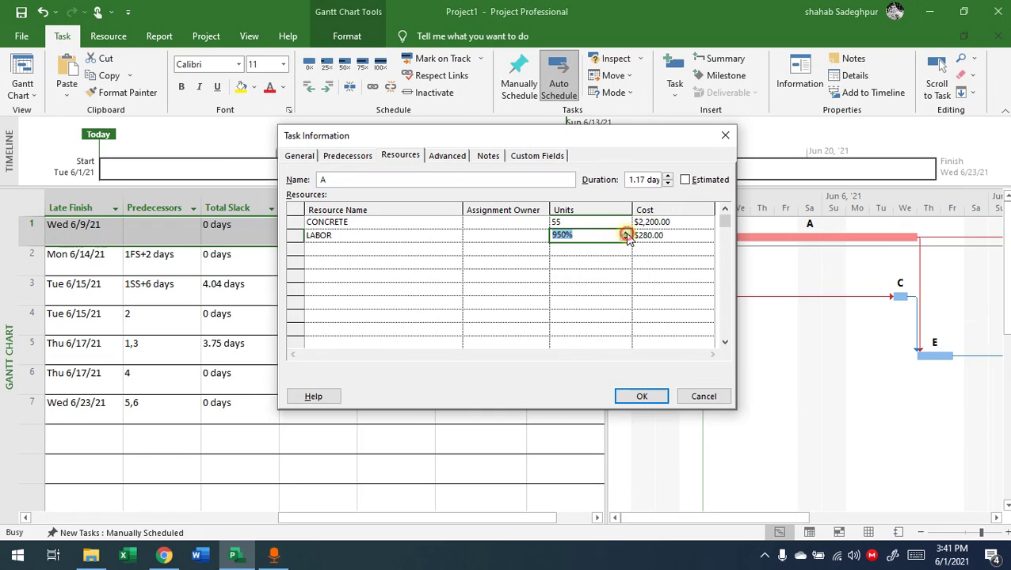
pyautogui.click(625, 233)
pyautogui.click(625, 233)
pyautogui.click(626, 236)
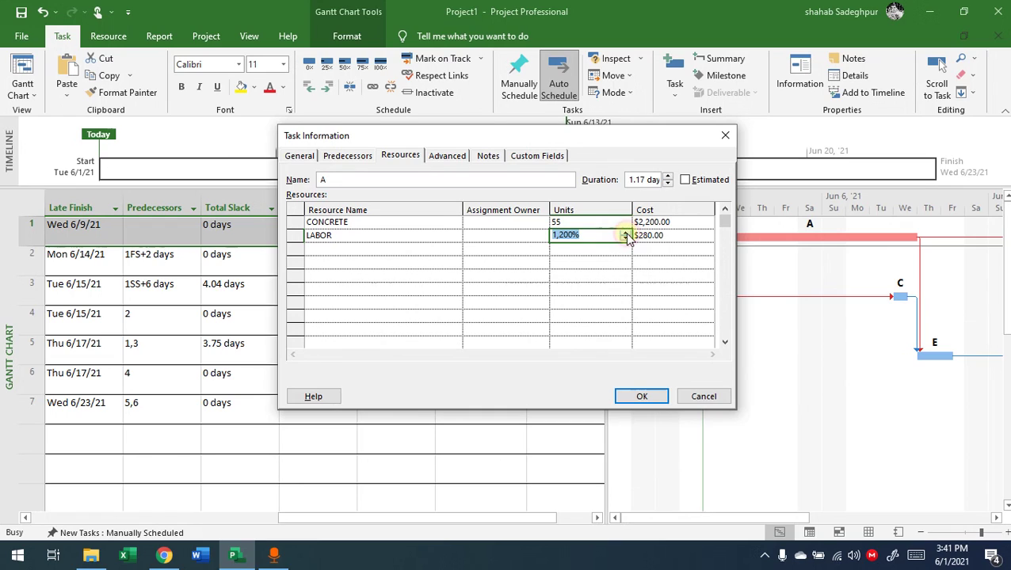
pyautogui.click(641, 396)
# - Open the Resource Graph and examine the LABOR allocation and overallocation at the project start
pyautogui.click(455, 392)
pyautogui.click(22, 90)
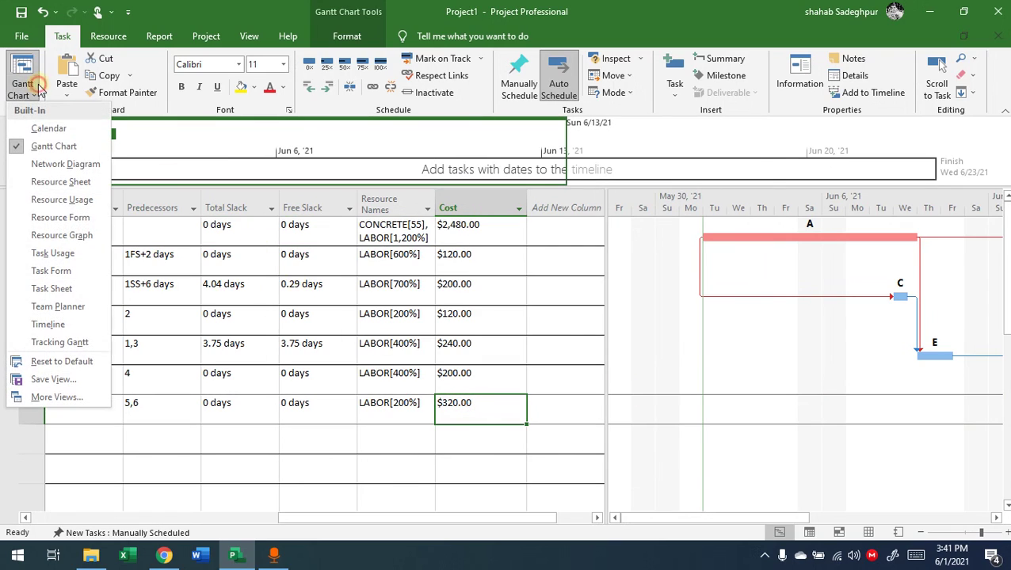
pyautogui.click(71, 236)
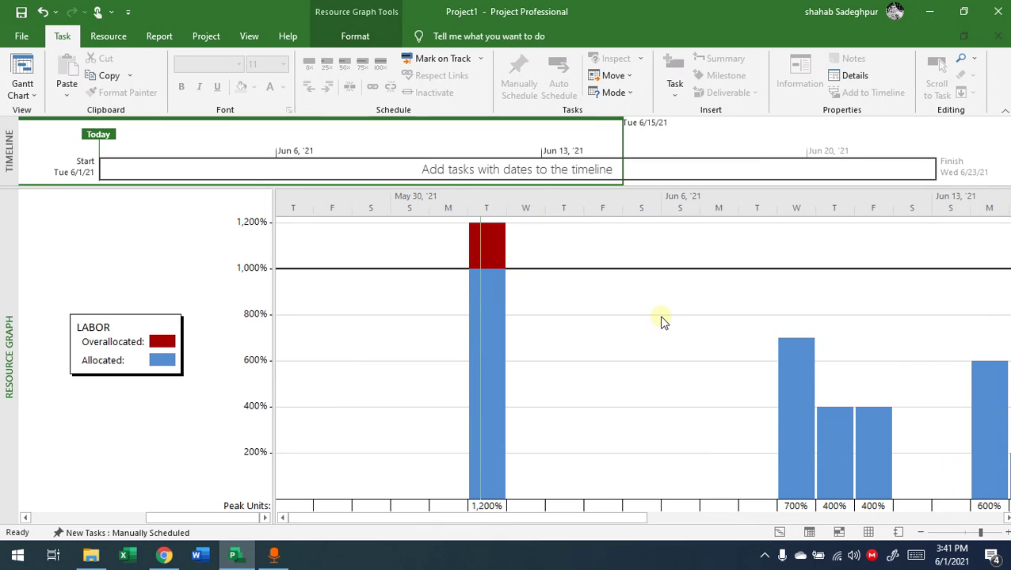
pyautogui.click(494, 244)
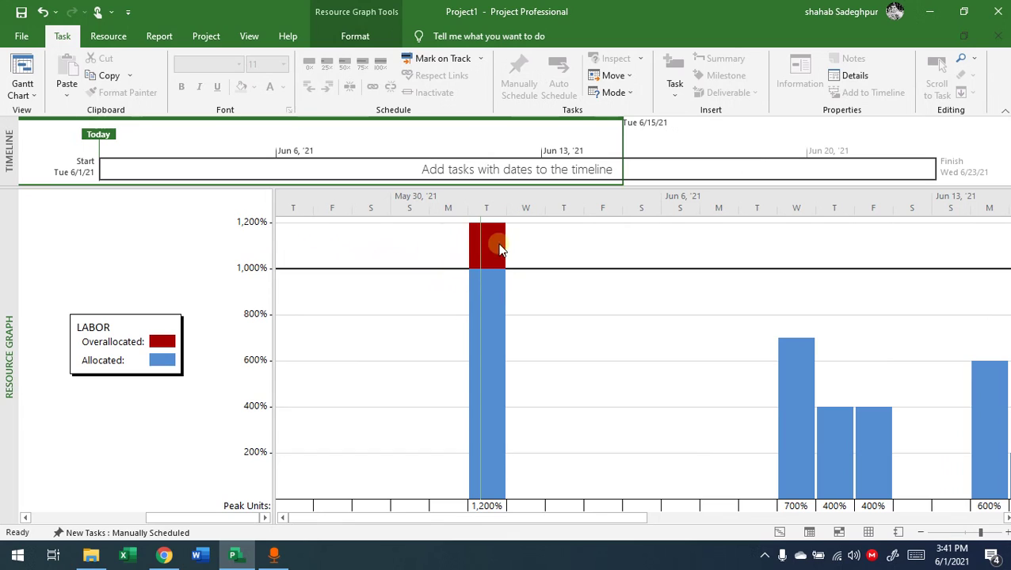
pyautogui.moveTo(600, 518); pyautogui.dragTo(568, 514)
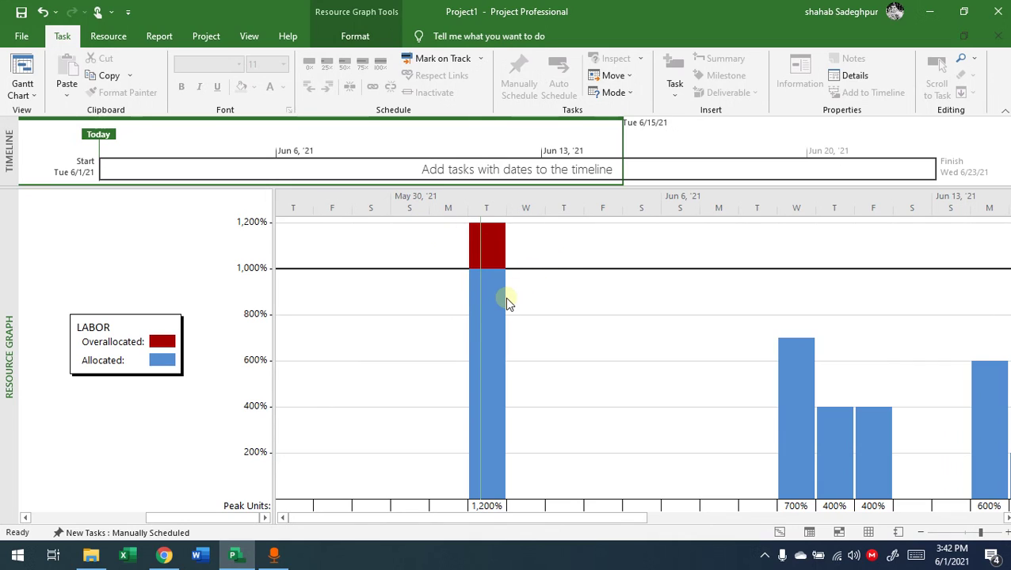
# - Return to the Gantt Chart, review task A's resource units, predecessors and general details, and close its information without changes
pyautogui.click(22, 91)
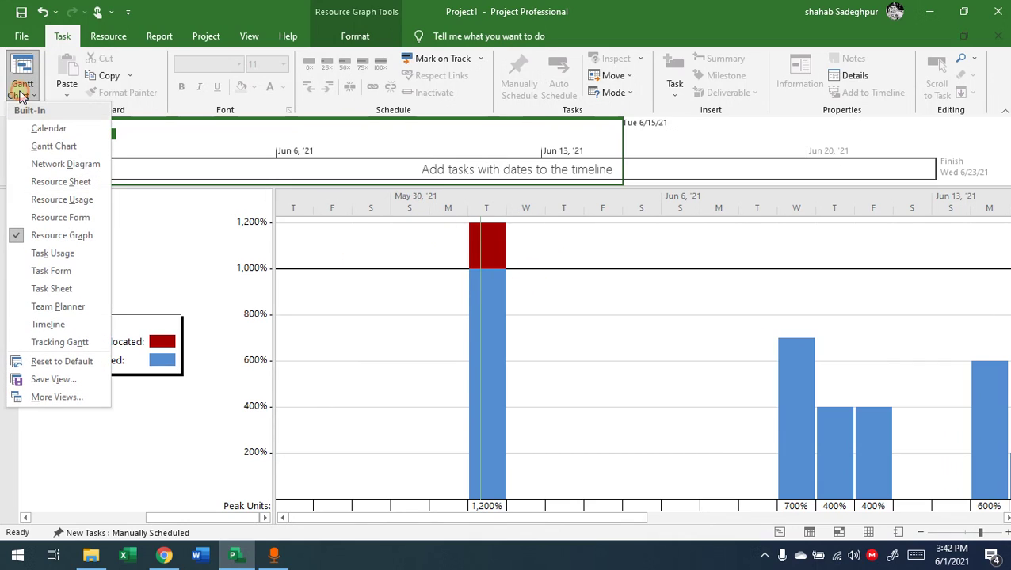
pyautogui.click(41, 147)
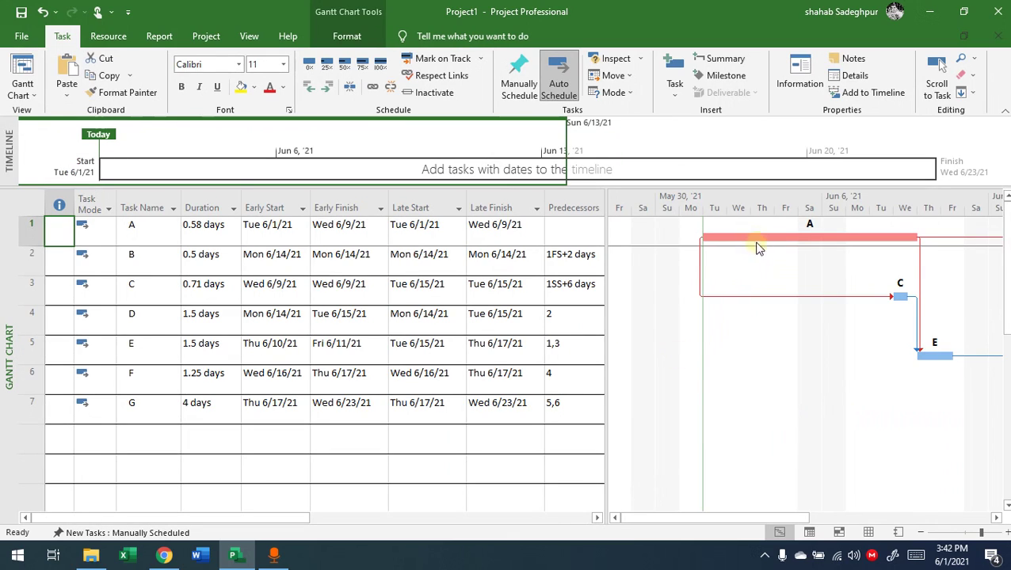
pyautogui.click(755, 233)
pyautogui.doubleClick(484, 237)
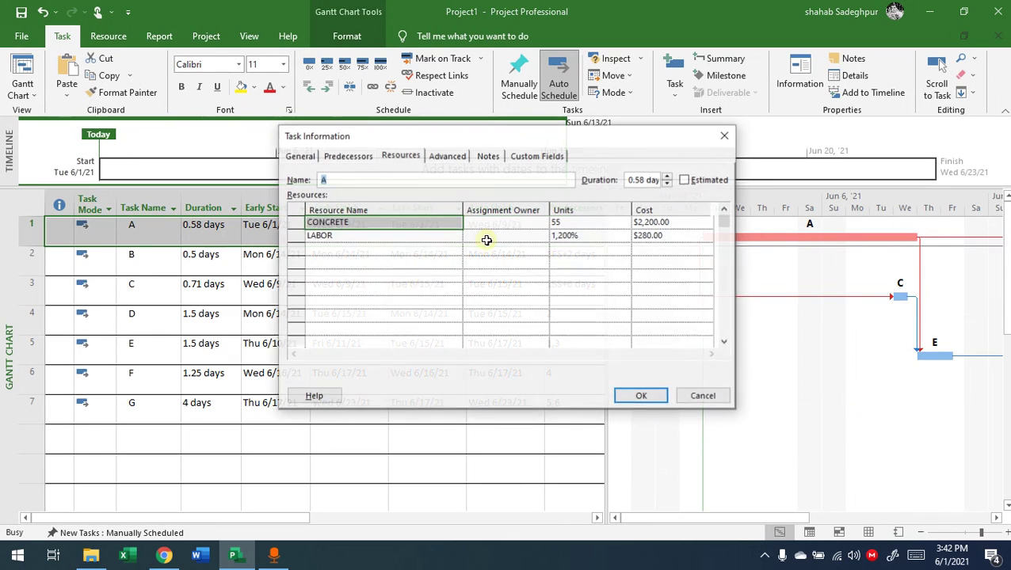
pyautogui.click(585, 221)
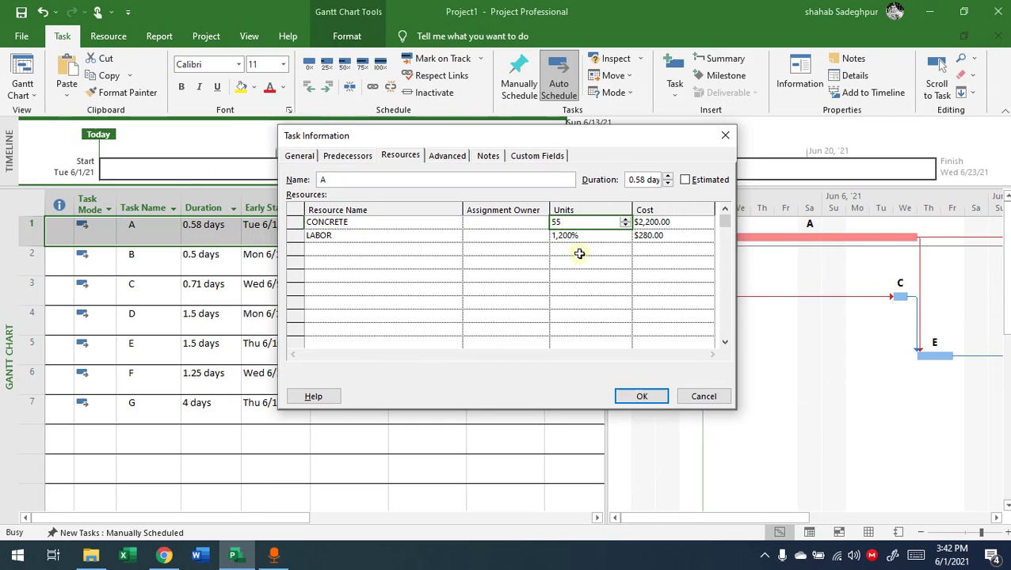
pyautogui.click(562, 235)
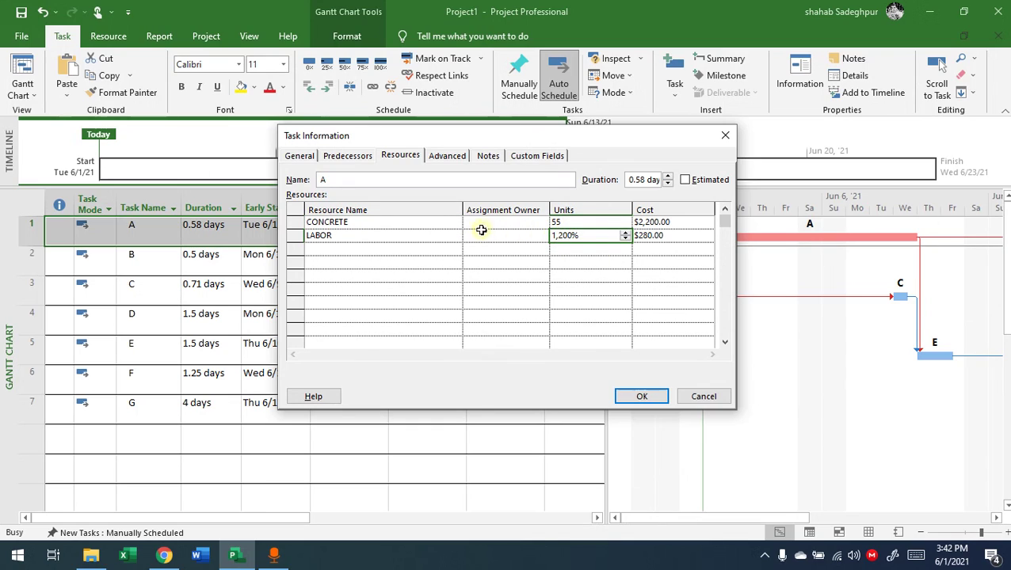
pyautogui.moveTo(549, 139); pyautogui.dragTo(487, 152)
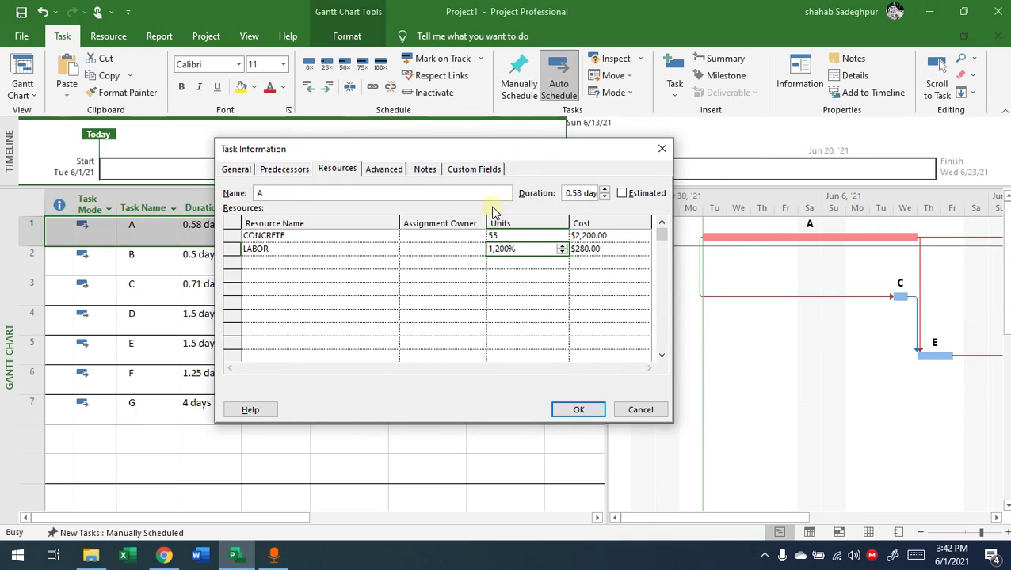
pyautogui.click(290, 174)
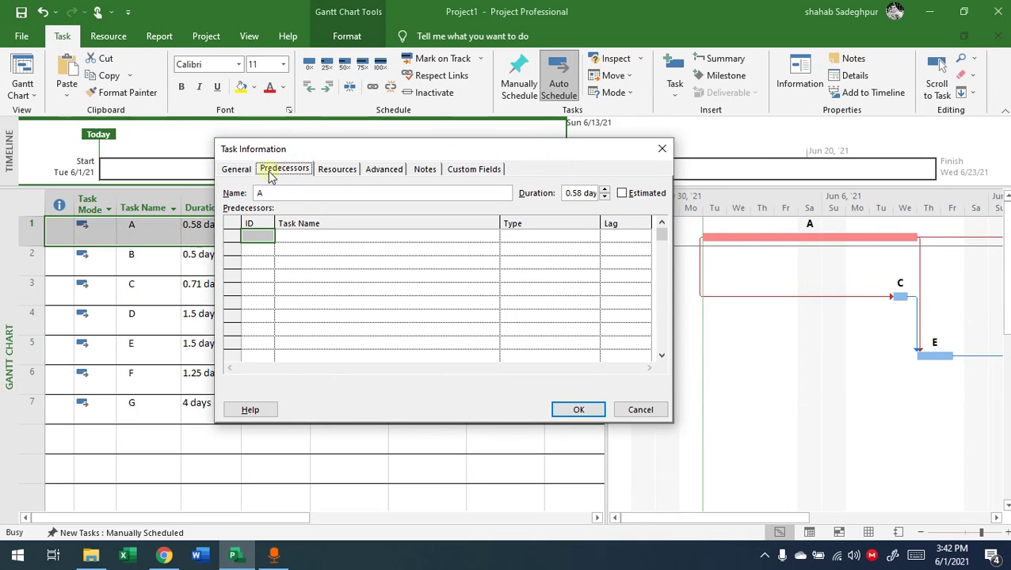
pyautogui.click(238, 169)
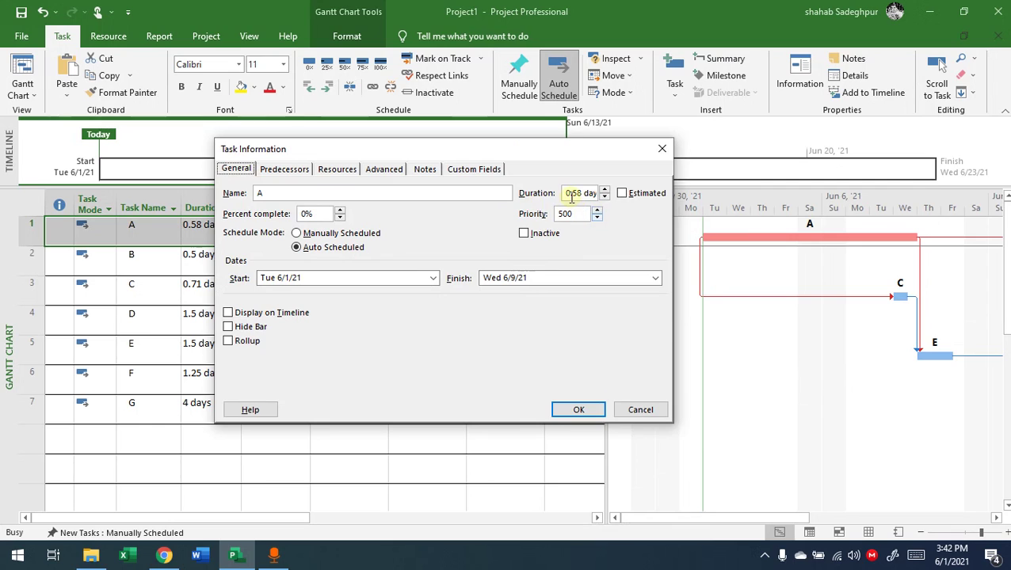
pyautogui.moveTo(515, 149); pyautogui.dragTo(599, 176)
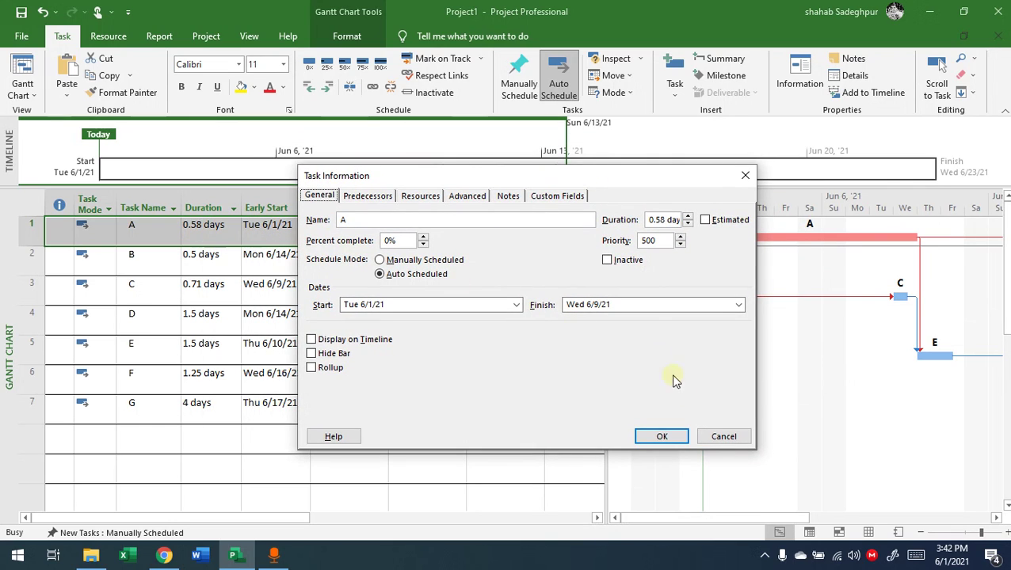
pyautogui.click(723, 436)
# - Set the duration of task A to 7 days
pyautogui.click(206, 230)
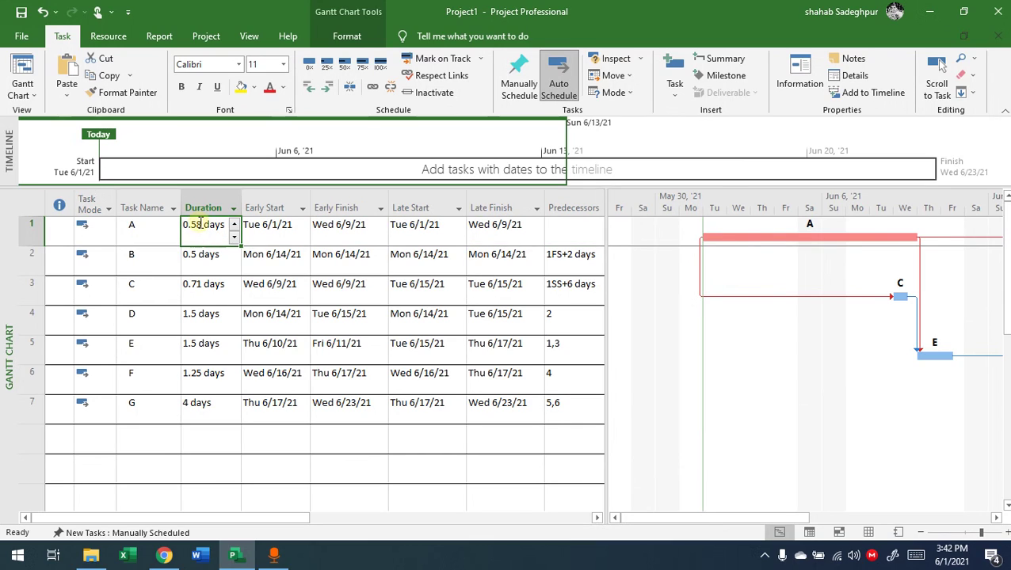
pyautogui.click(194, 220)
pyautogui.write('7')
# - Set the duration of task B to 6 days
pyautogui.click(192, 259)
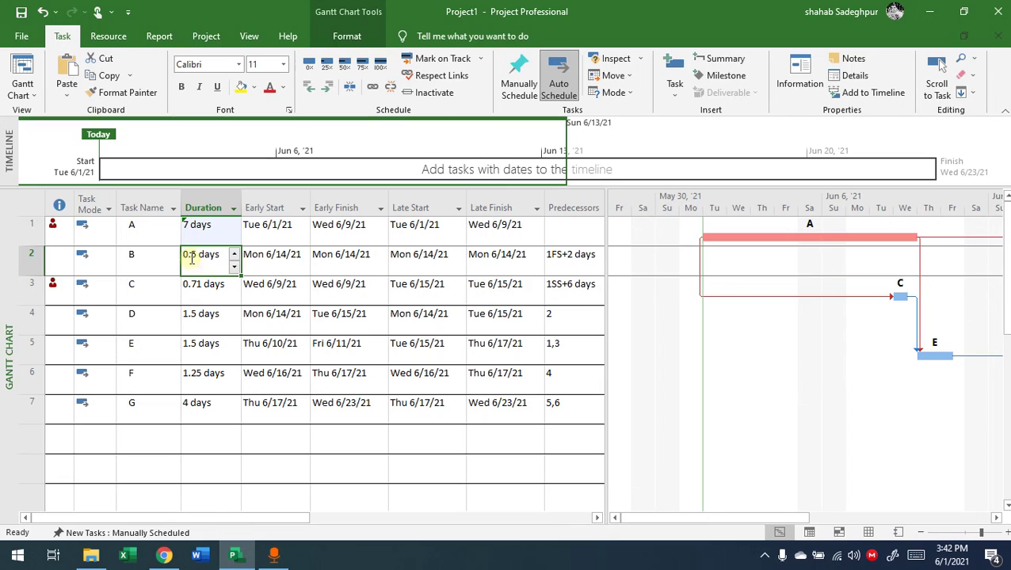
pyautogui.click(191, 256)
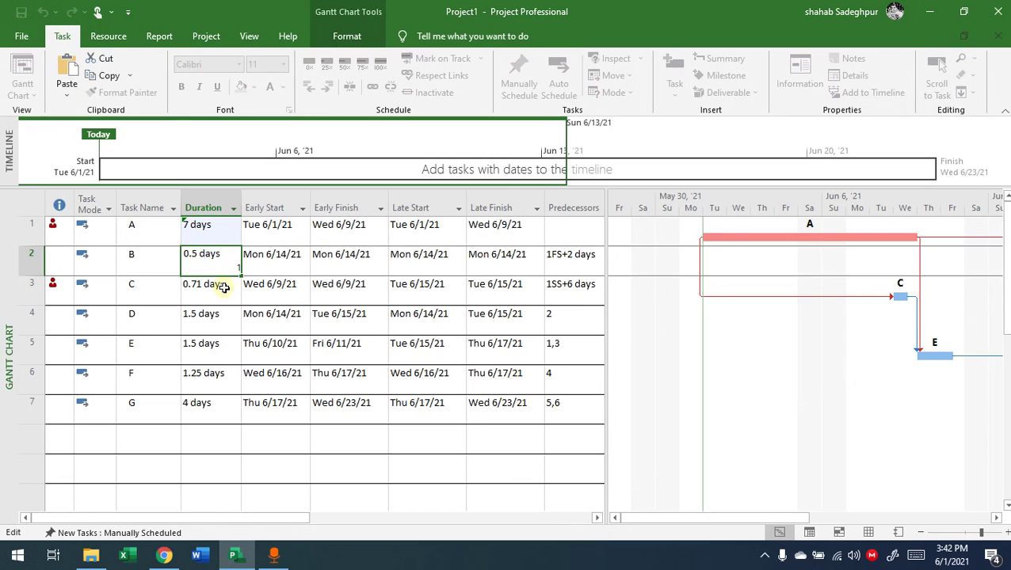
pyautogui.write('6')
pyautogui.press('BackSpace')
pyautogui.press('BackSpace')
pyautogui.press('BackSpace')
pyautogui.press('Delete')
pyautogui.press('Delete')
pyautogui.write('6')
pyautogui.press('Return')
# - Set the durations of task C to 2 days, D to 4 days, E to 2 days and F to 5 days
pyautogui.write('2')
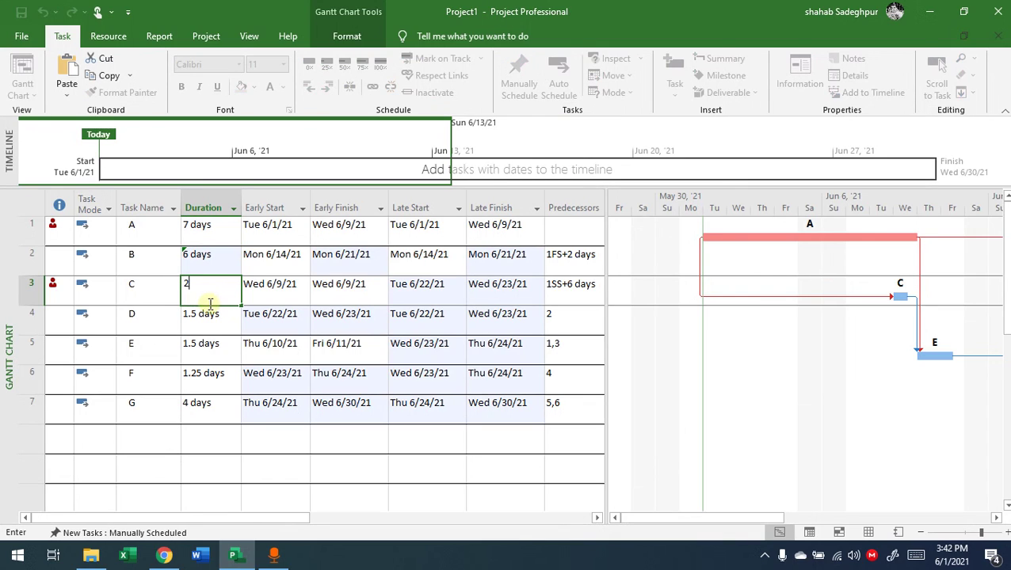
pyautogui.press('Return')
pyautogui.write('4')
pyautogui.press('Return')
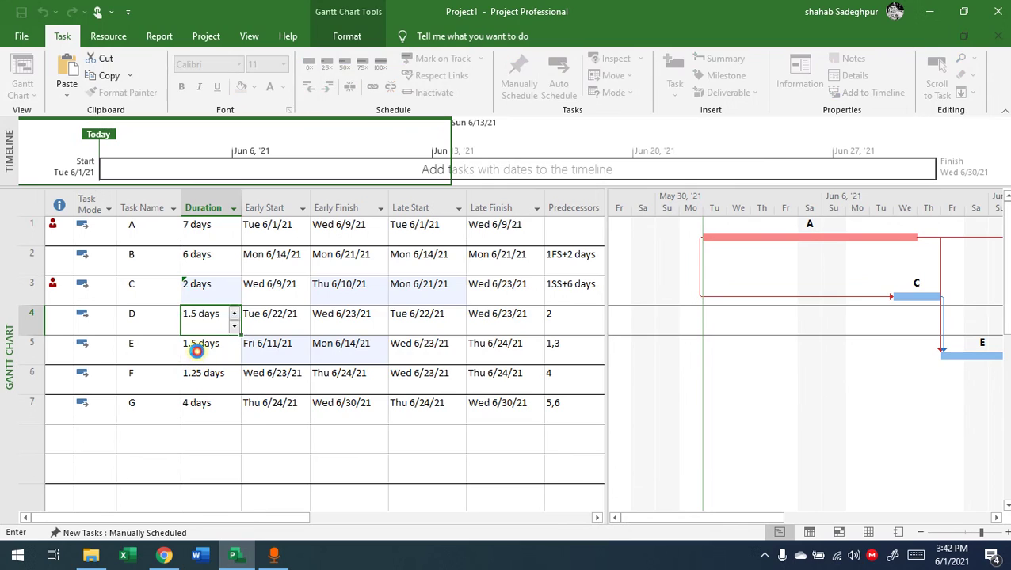
pyautogui.write('2')
pyautogui.press('Return')
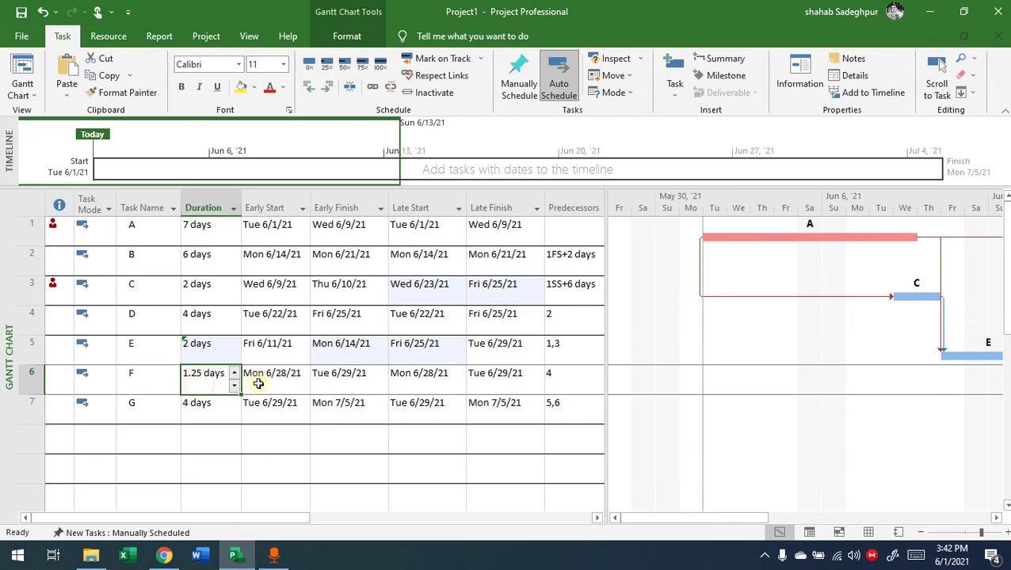
pyautogui.write('5')
pyautogui.press('Return')
pyautogui.click(267, 438)
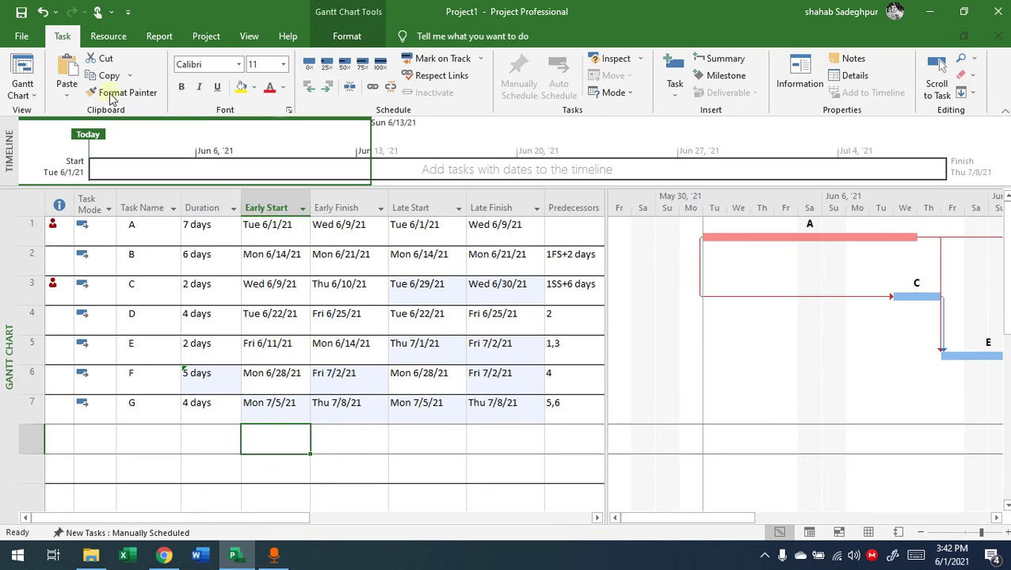
# - Reopen the Resource Graph and examine on which days LABOR exceeds its maximum units
pyautogui.click(30, 90)
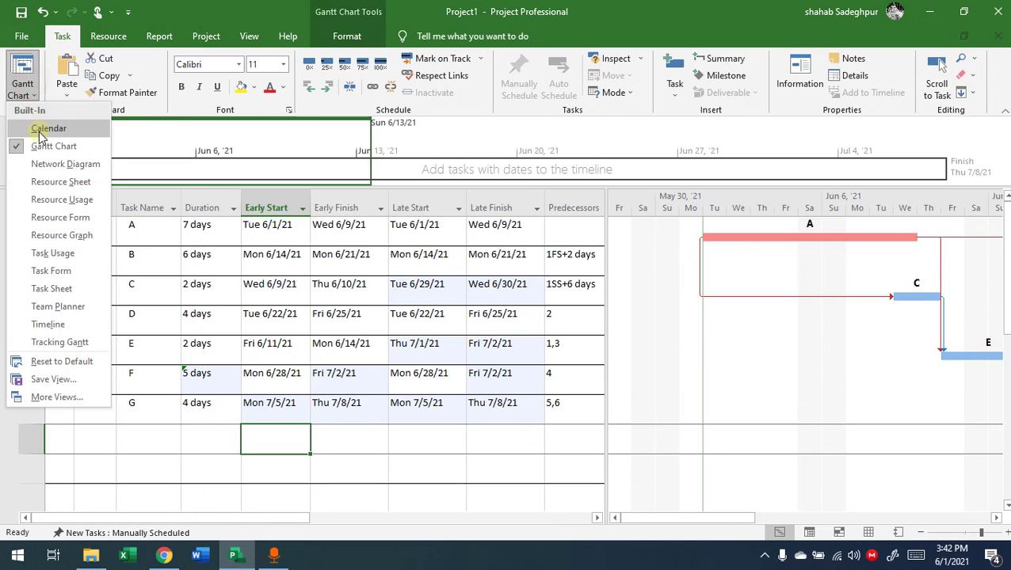
pyautogui.click(74, 236)
pyautogui.moveTo(505, 519); pyautogui.dragTo(404, 519)
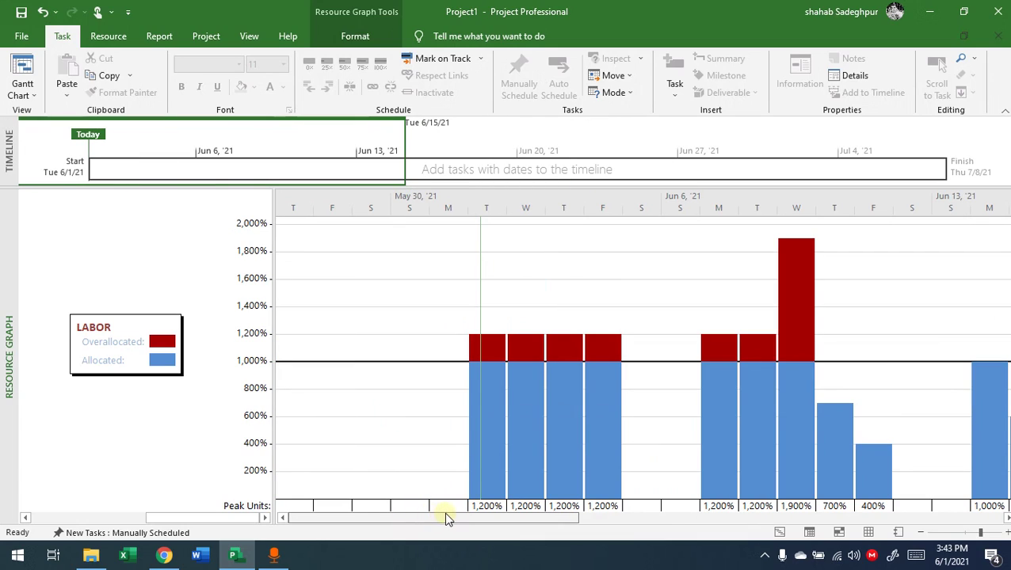
pyautogui.moveTo(508, 523); pyautogui.dragTo(564, 525)
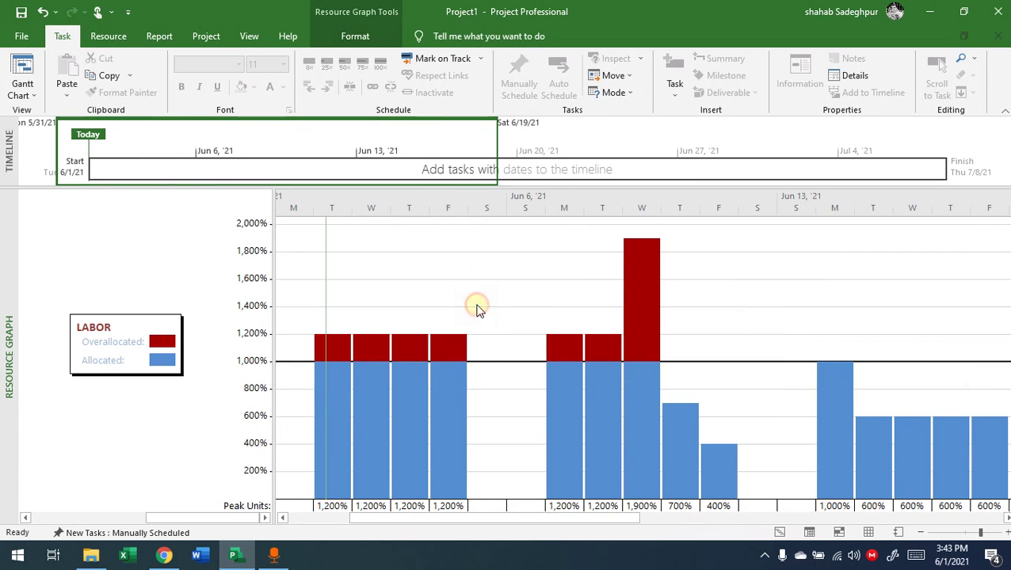
pyautogui.moveTo(491, 516); pyautogui.dragTo(371, 514)
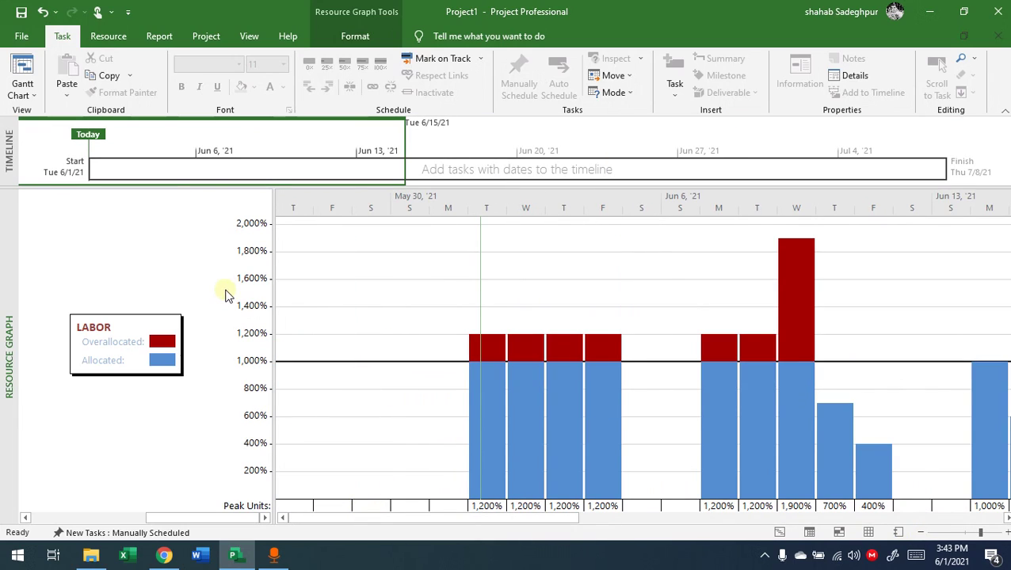
pyautogui.scroll(1, 182, 291)
pyautogui.scroll(-1, 188, 281)
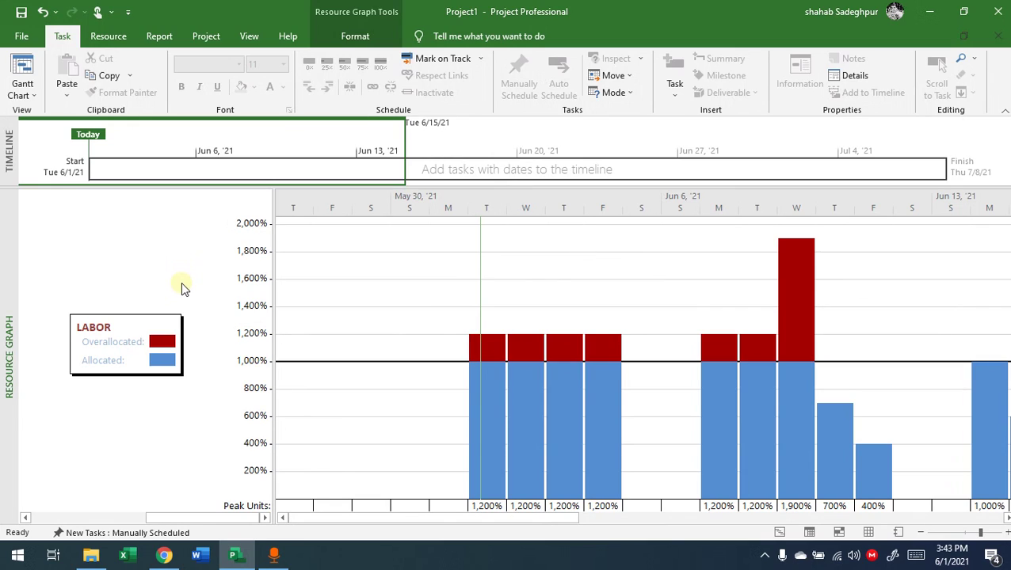
pyautogui.scroll(1, 182, 286)
pyautogui.scroll(-1, 170, 287)
# - Go back to the Gantt Chart and review the slack, assigned resources and cost of each task
pyautogui.click(22, 95)
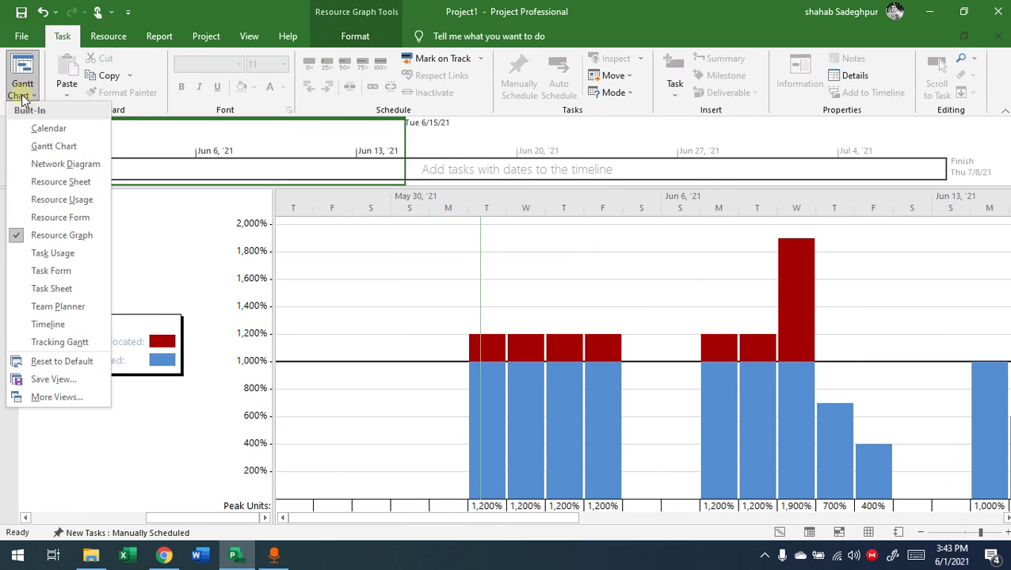
pyautogui.click(14, 146)
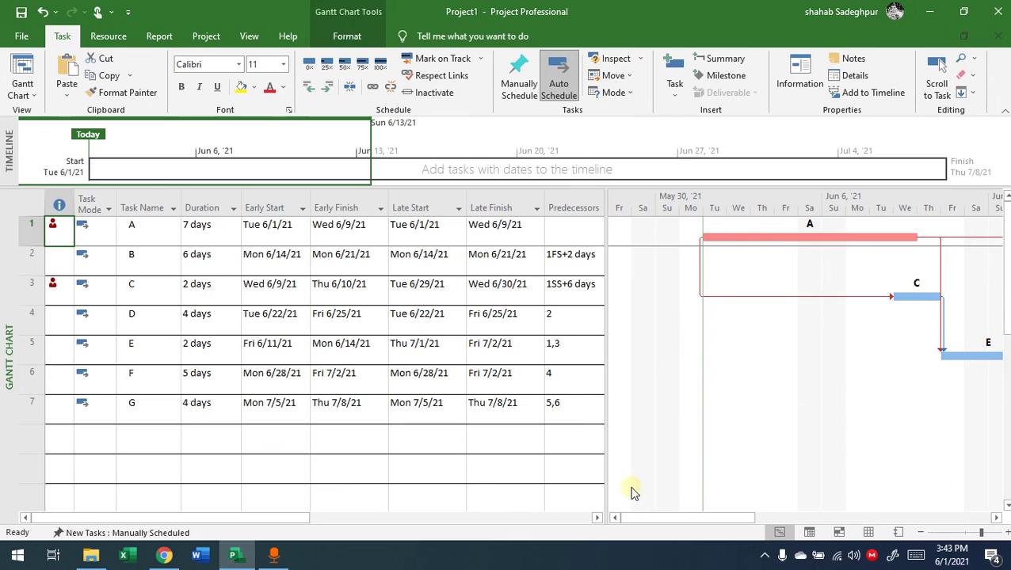
pyautogui.click(602, 386)
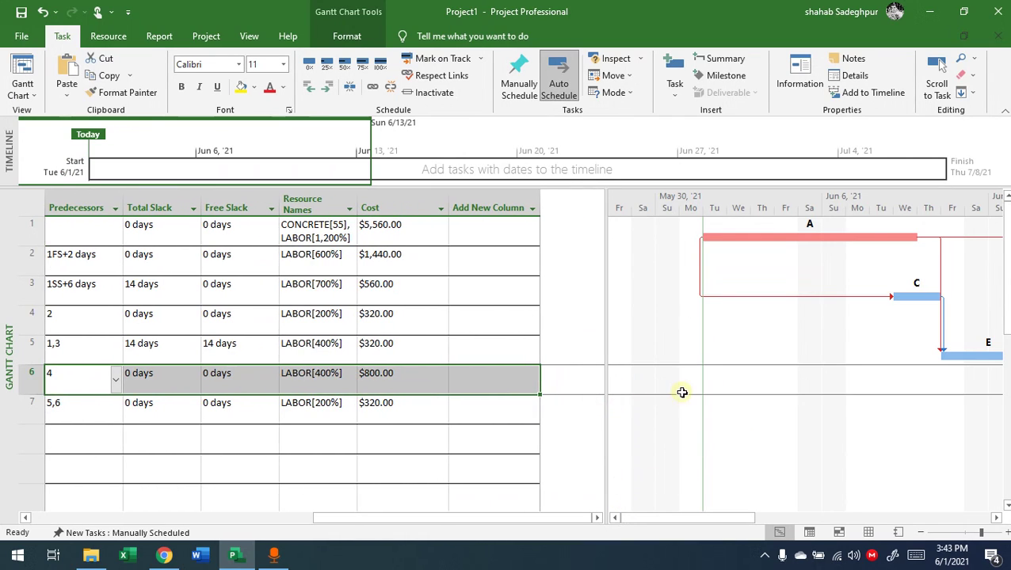
pyautogui.click(469, 345)
pyautogui.moveTo(576, 514); pyautogui.dragTo(219, 466)
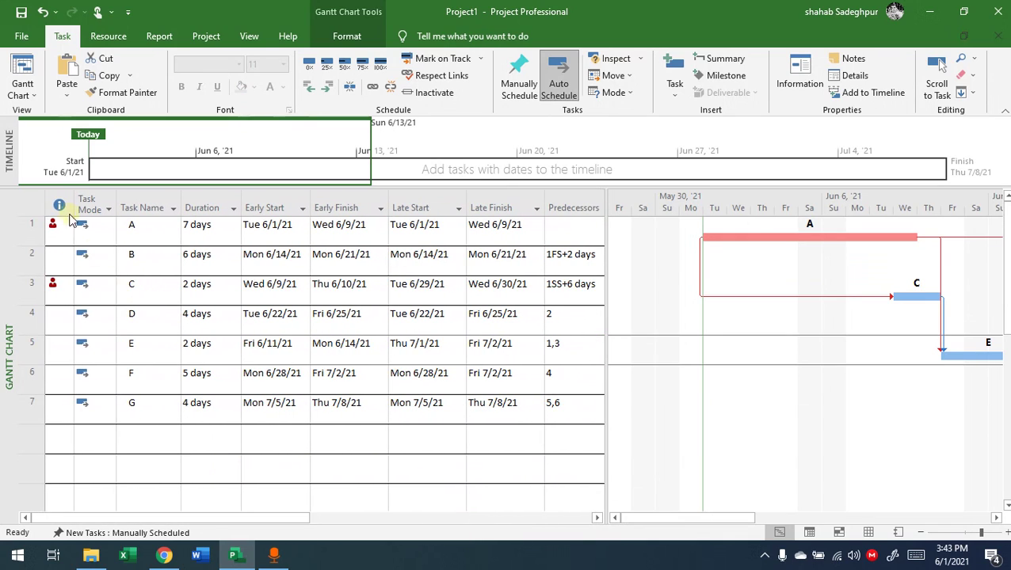
# - Check the overallocation indicators of tasks A and C
pyautogui.moveTo(51, 227)
pyautogui.moveTo(54, 295)
pyautogui.click(54, 225)
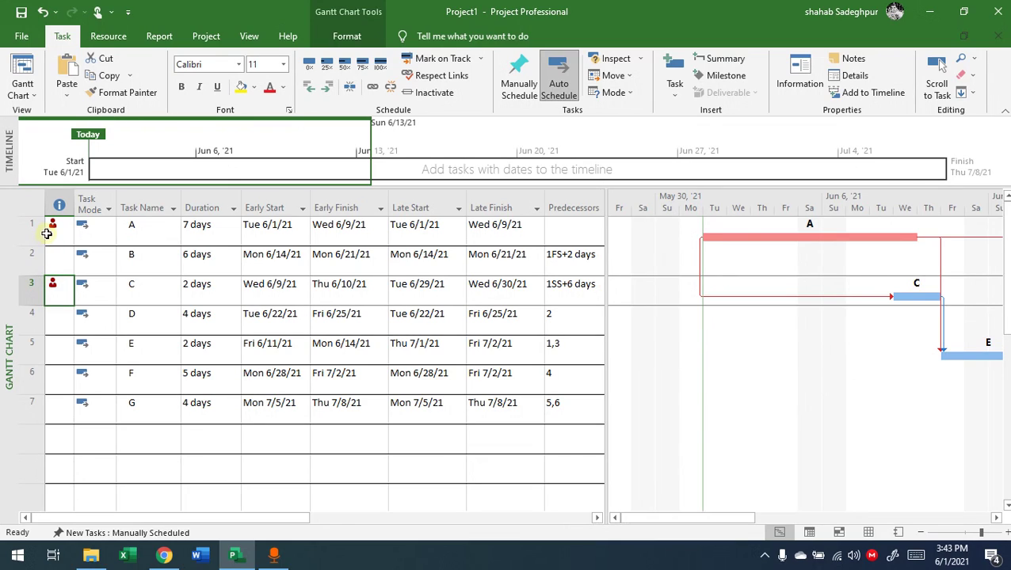
# - Mark task A as 100% complete
pyautogui.click(56, 286)
pyautogui.click(472, 434)
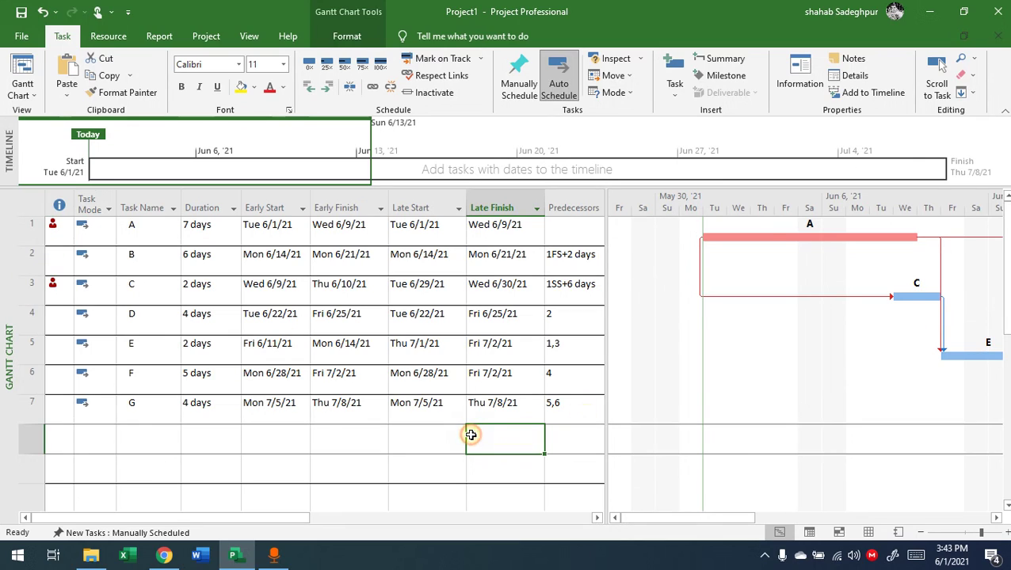
pyautogui.click(711, 236)
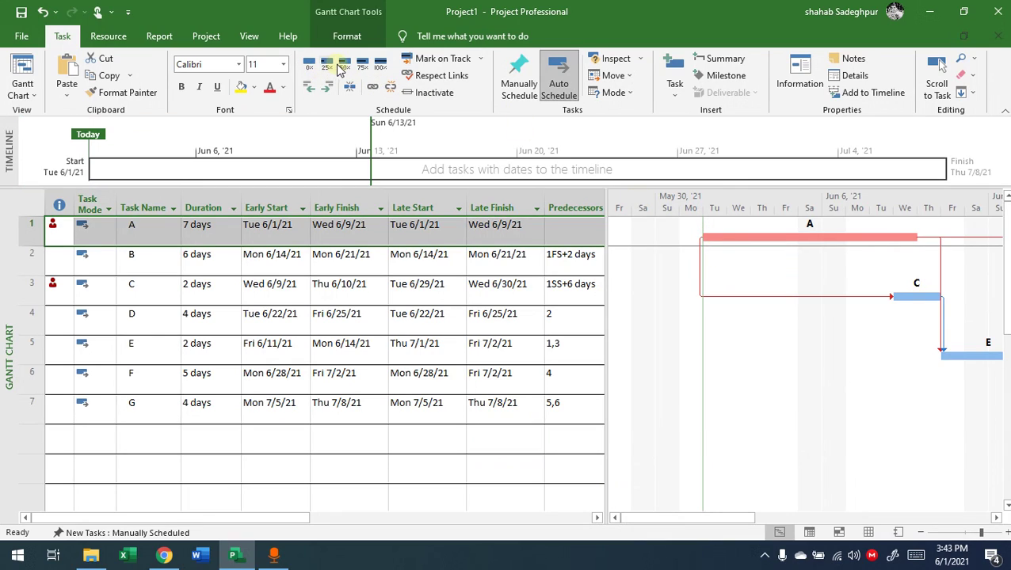
pyautogui.click(379, 64)
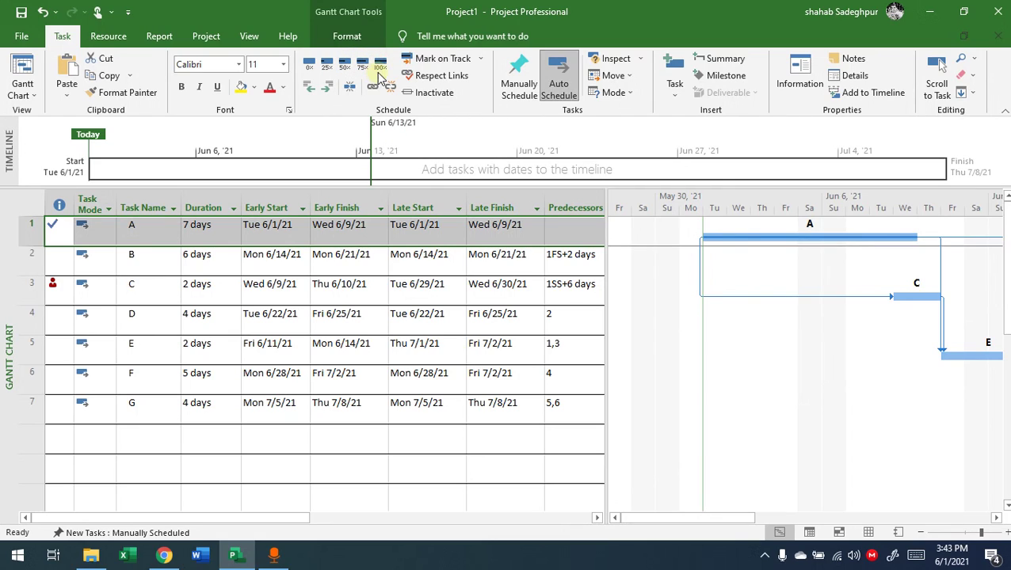
# - Mark task C as 50% complete
pyautogui.click(469, 224)
pyautogui.click(887, 333)
pyautogui.moveTo(719, 504); pyautogui.dragTo(758, 512)
pyautogui.hotkey('ctrl', 'z')
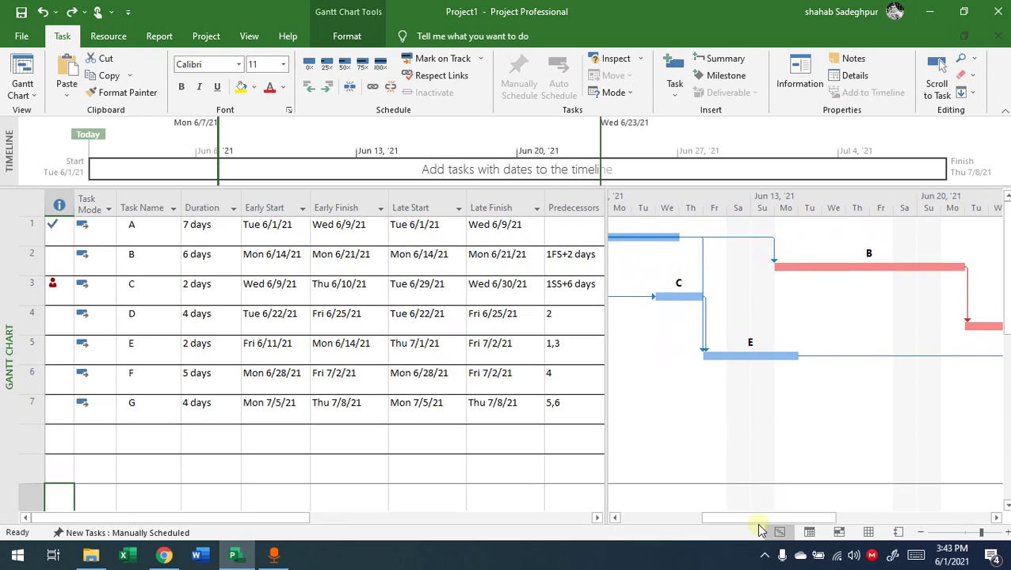
pyautogui.moveTo(758, 518); pyautogui.dragTo(718, 518)
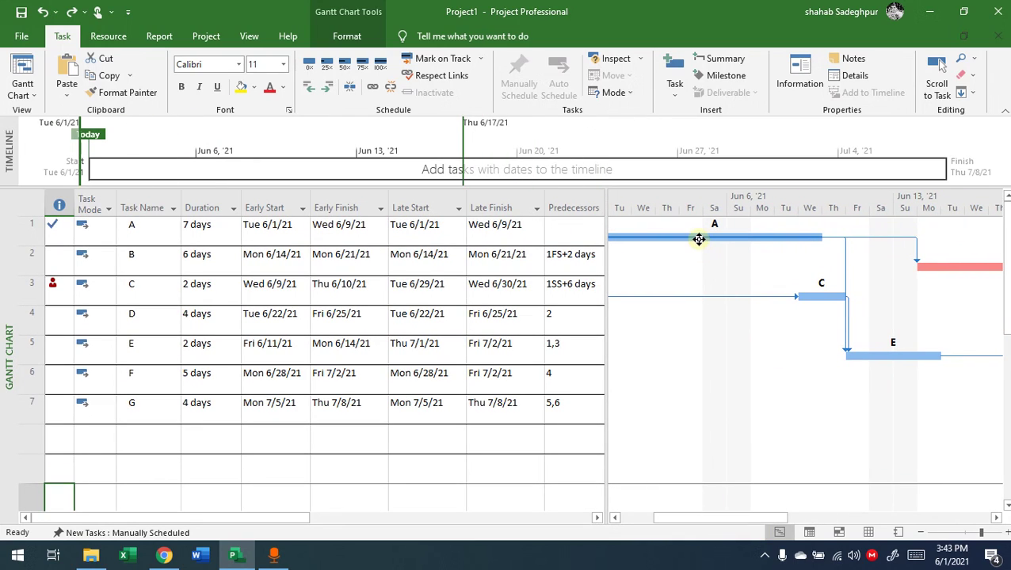
pyautogui.click(382, 287)
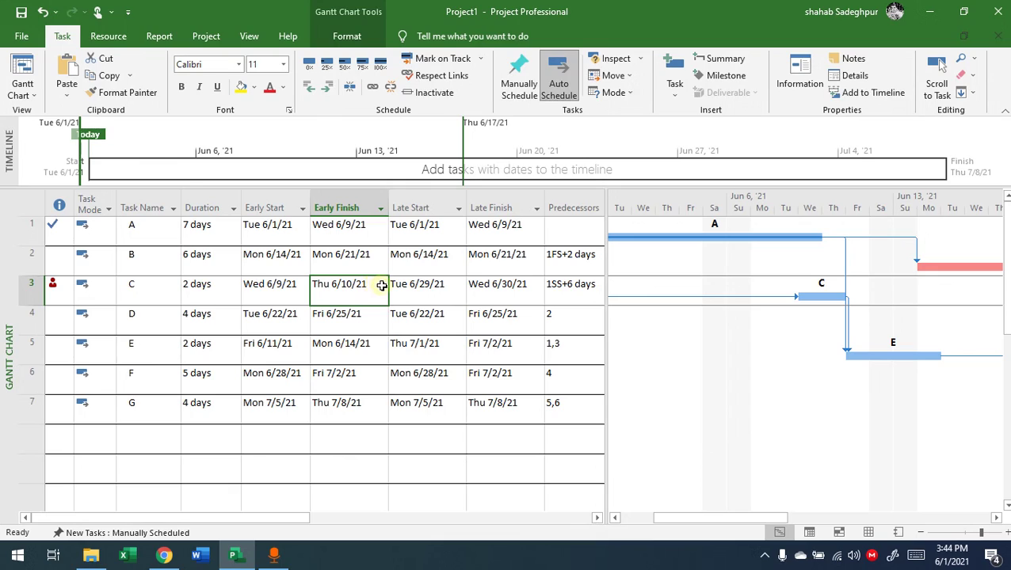
pyautogui.click(342, 63)
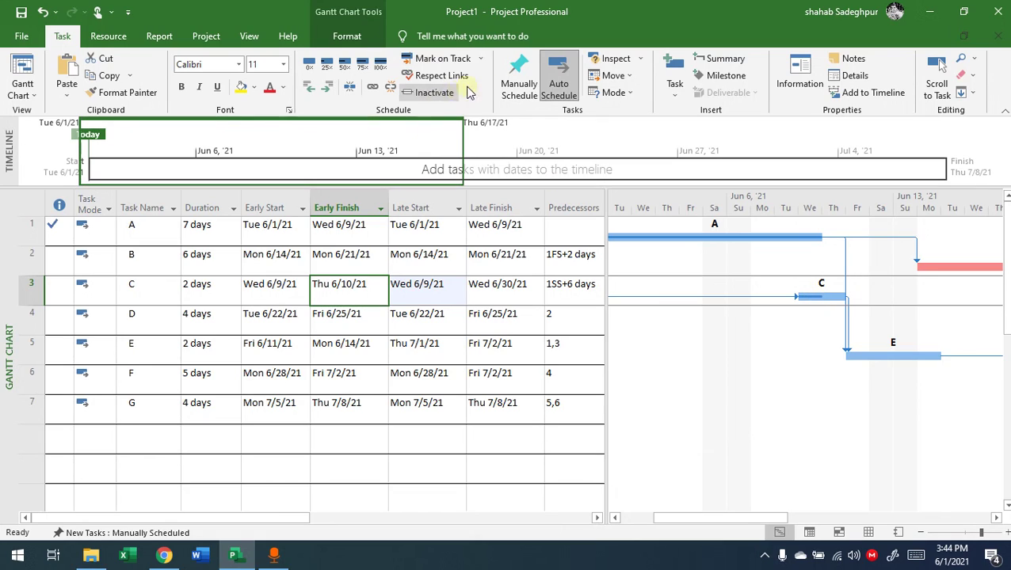
# - Look at the Mark on Track options and check the completion indicator of task A
pyautogui.click(481, 59)
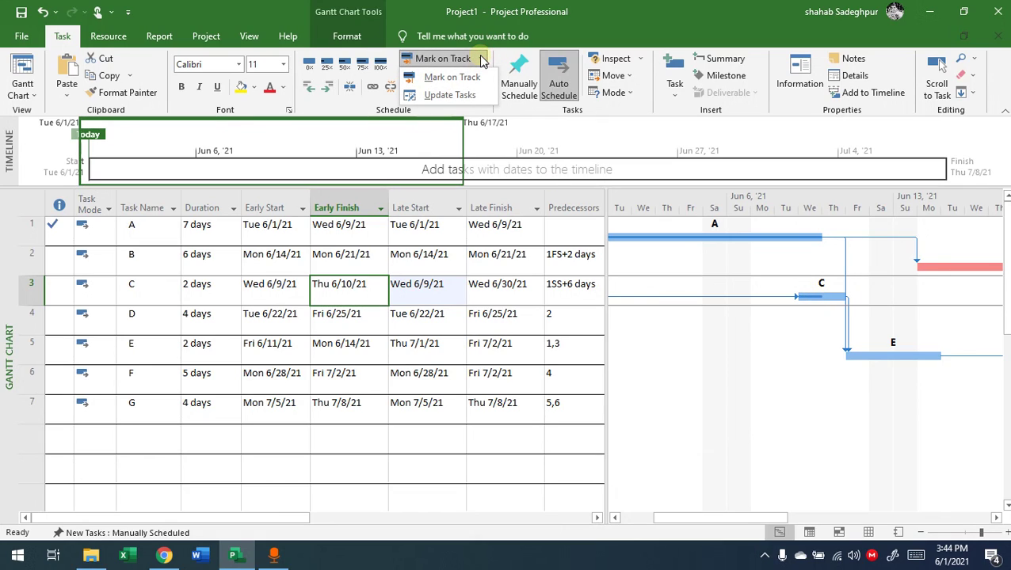
pyautogui.click(481, 60)
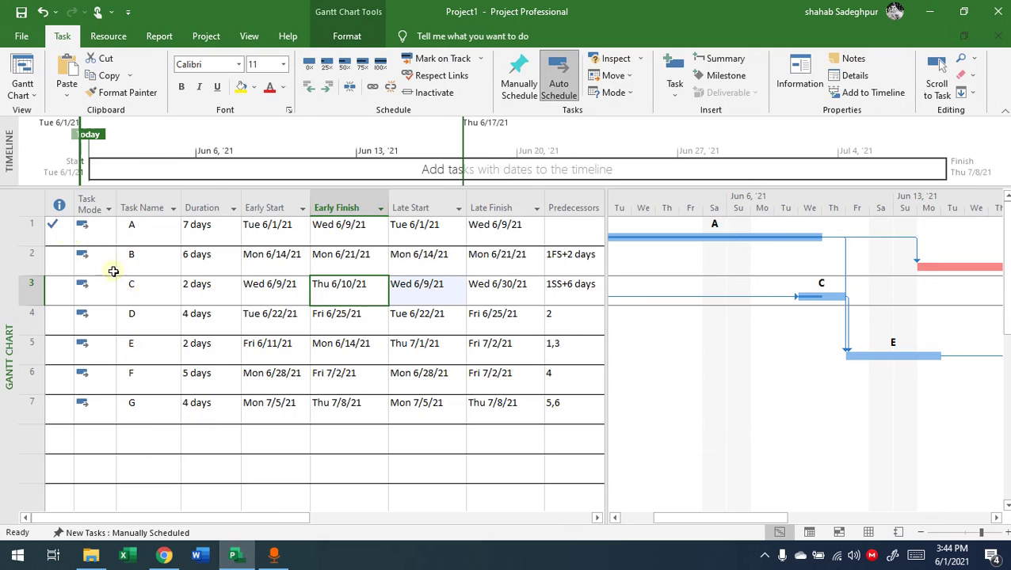
pyautogui.click(60, 224)
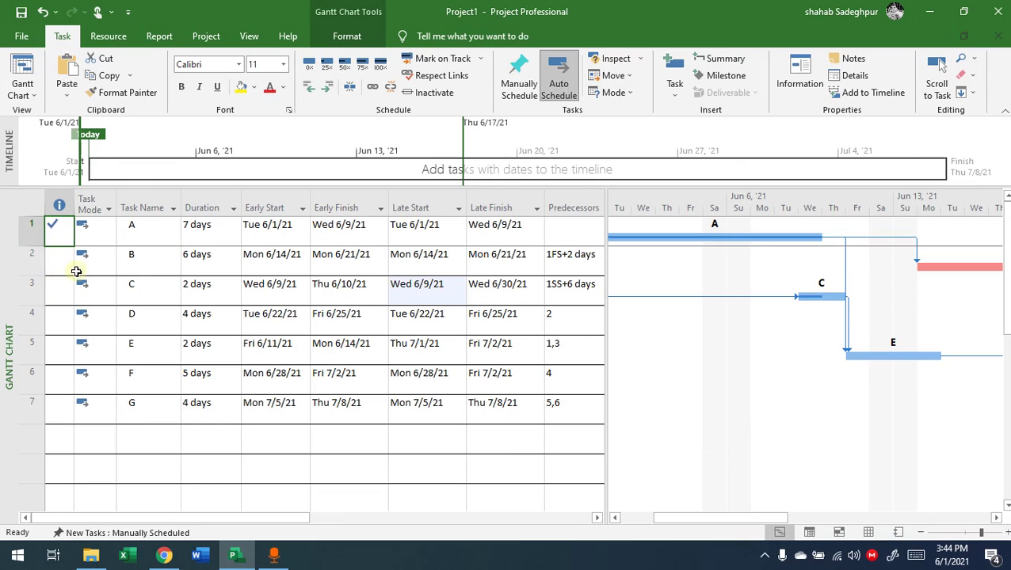
pyautogui.rightClick(238, 442)
pyautogui.press('Escape')
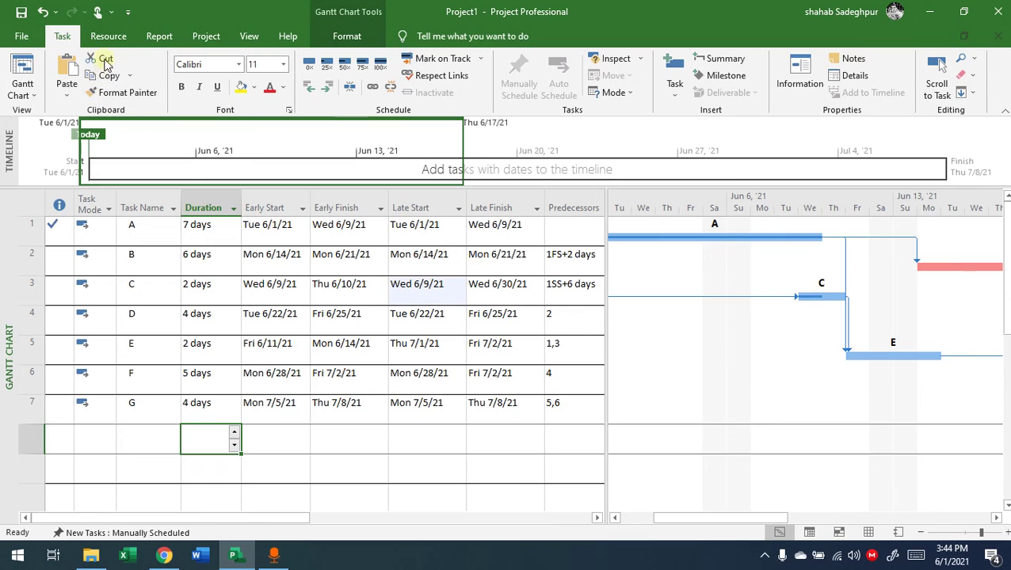
# - Open the Cash Flow cost report and review the project's actual, baseline and remaining costs
pyautogui.click(108, 37)
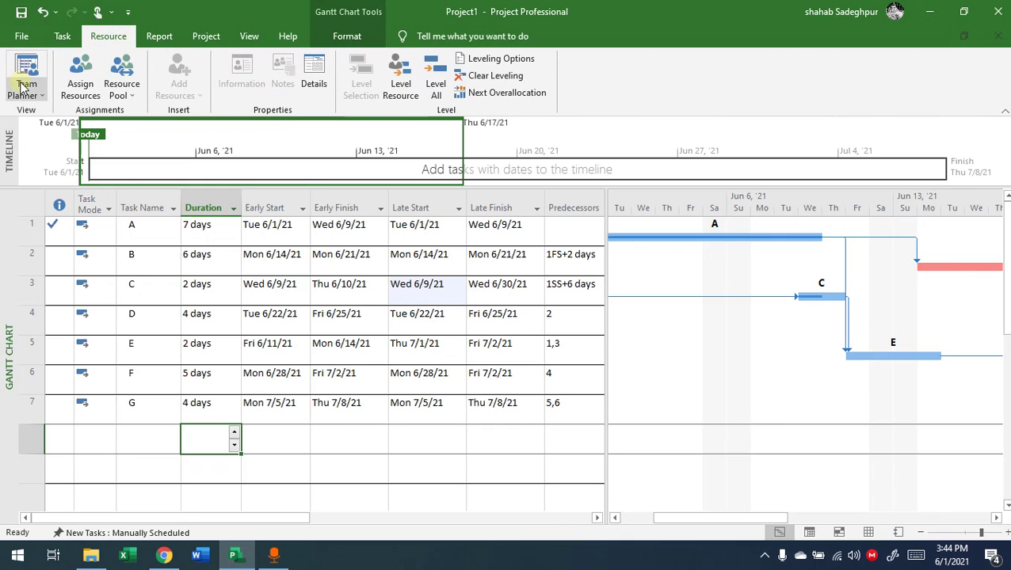
pyautogui.click(158, 36)
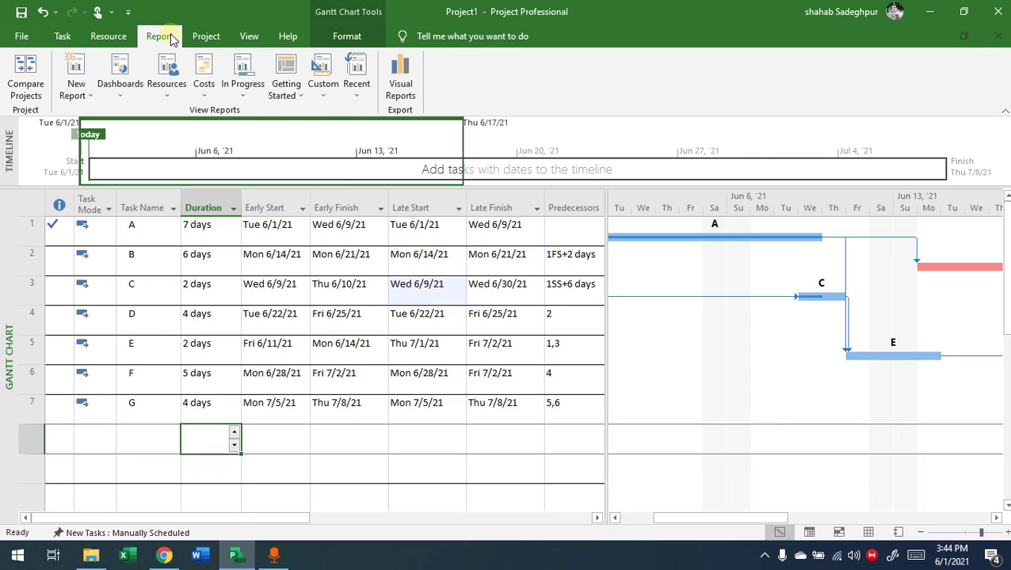
pyautogui.click(207, 92)
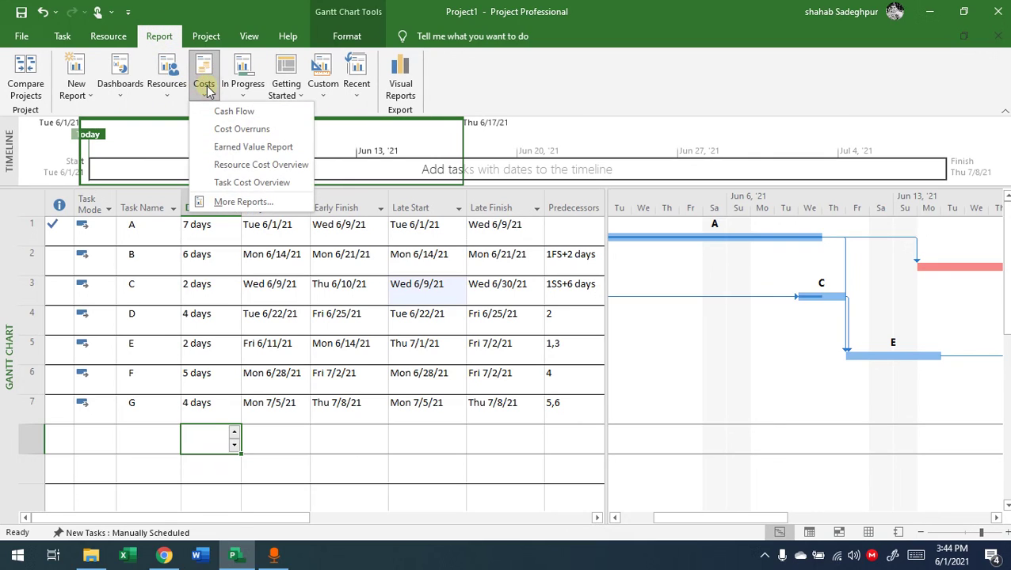
pyautogui.click(233, 111)
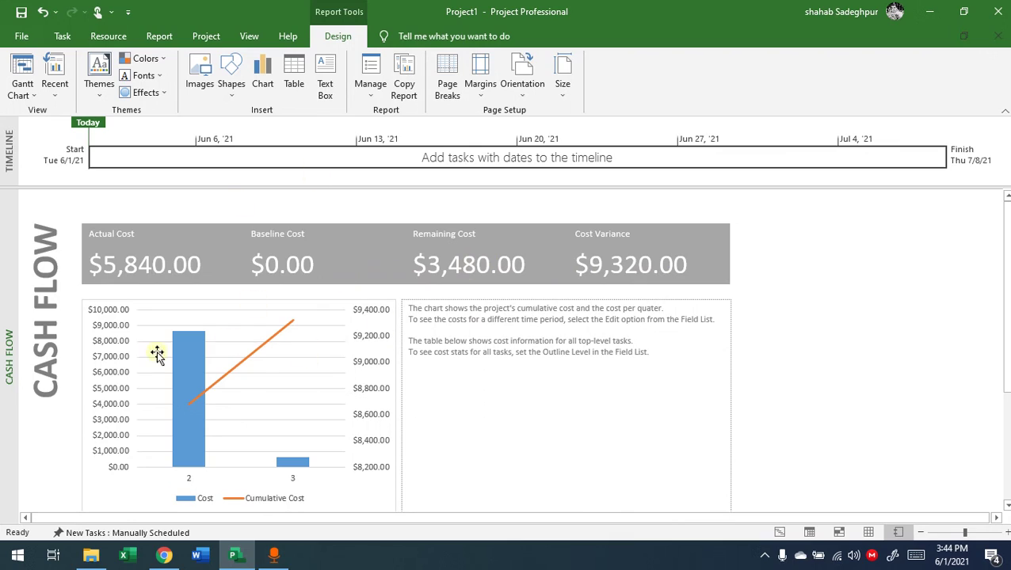
pyautogui.scroll(-1, 352, 402)
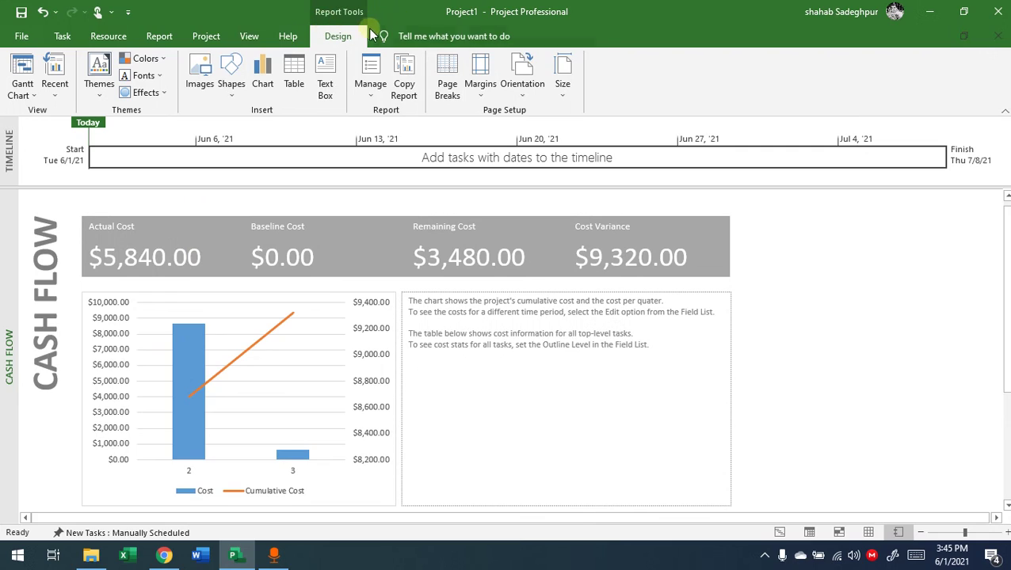
# - Leave the Cash Flow report and return to the Gantt Chart view
pyautogui.click(159, 35)
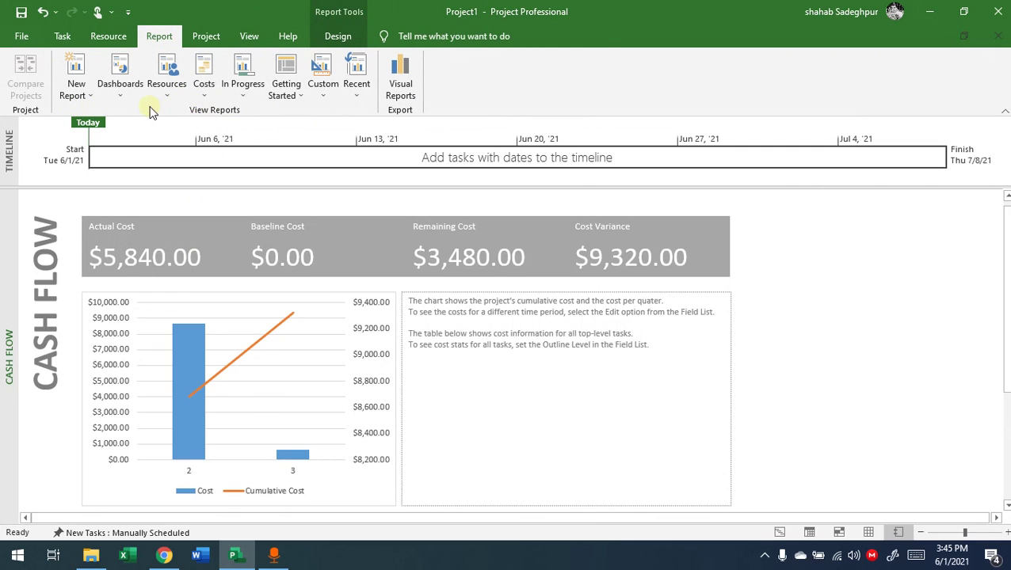
pyautogui.click(62, 37)
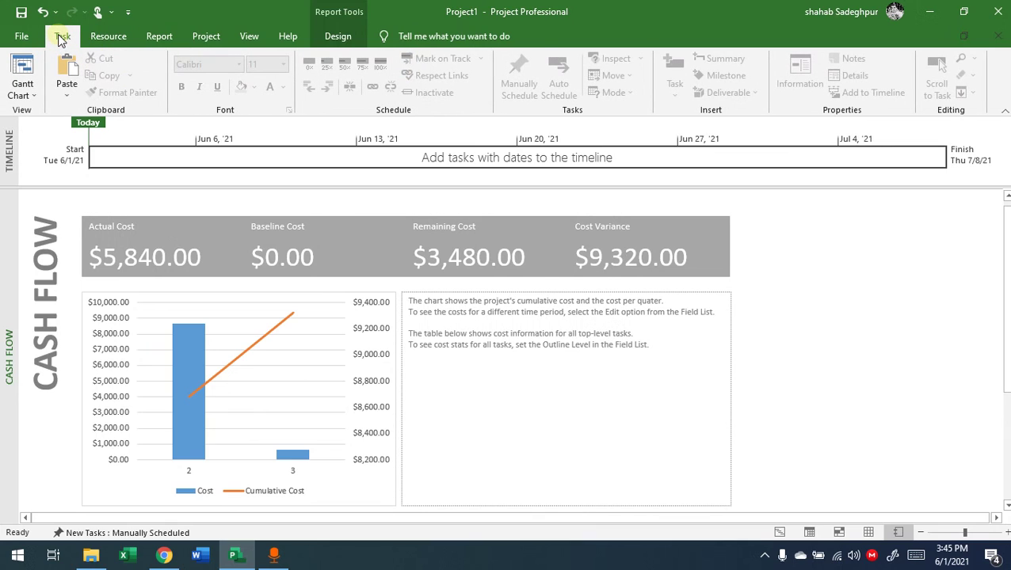
pyautogui.click(22, 89)
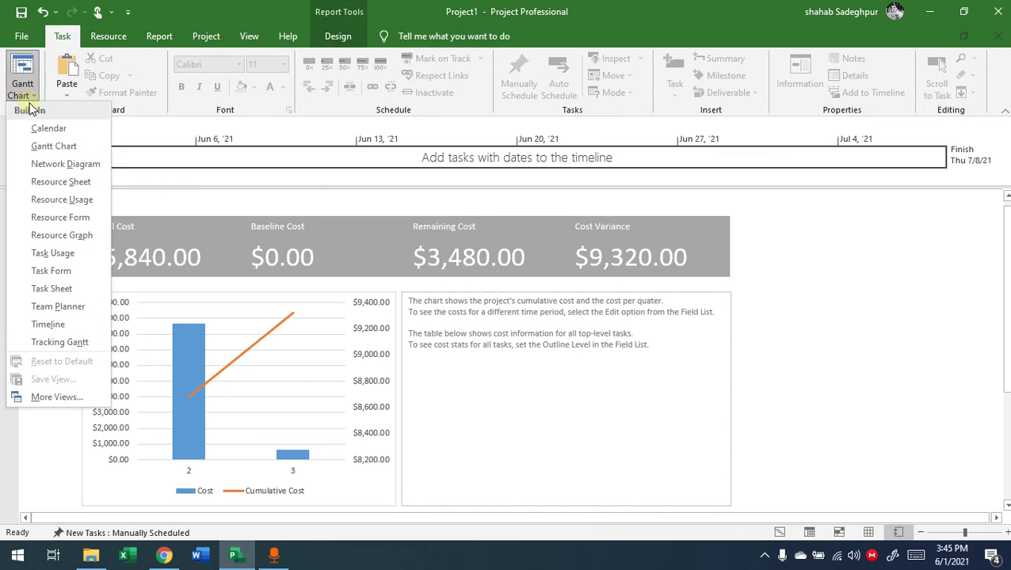
pyautogui.click(38, 146)
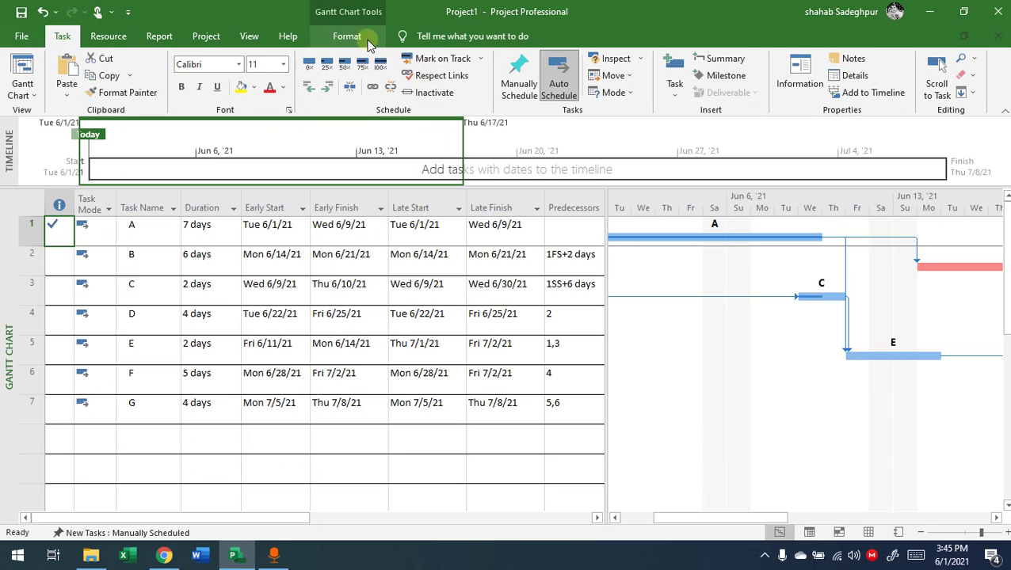
# - Review the start date, scheduling and calendar settings in the Project Information, leaving them as they are
pyautogui.click(363, 40)
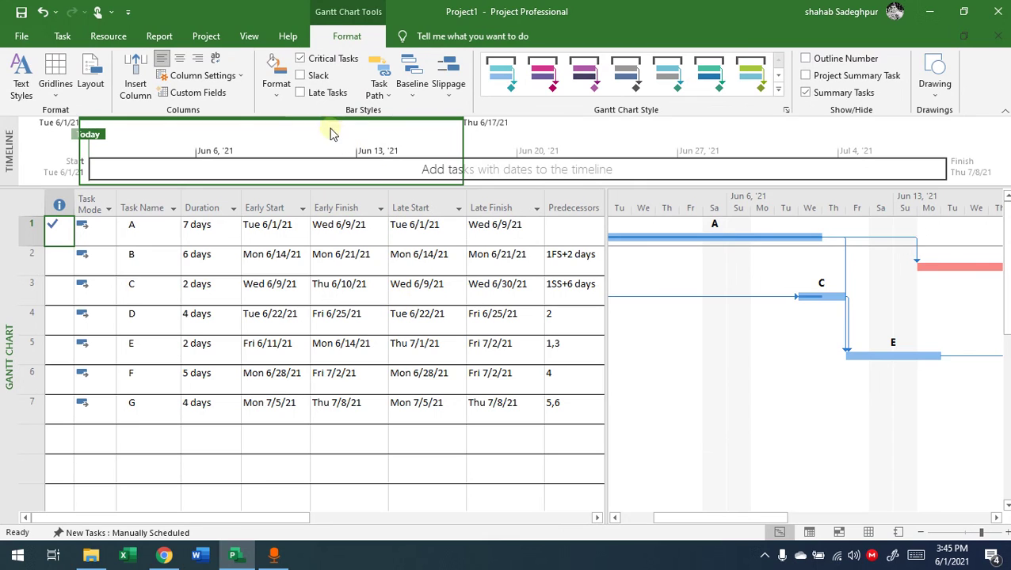
pyautogui.click(206, 36)
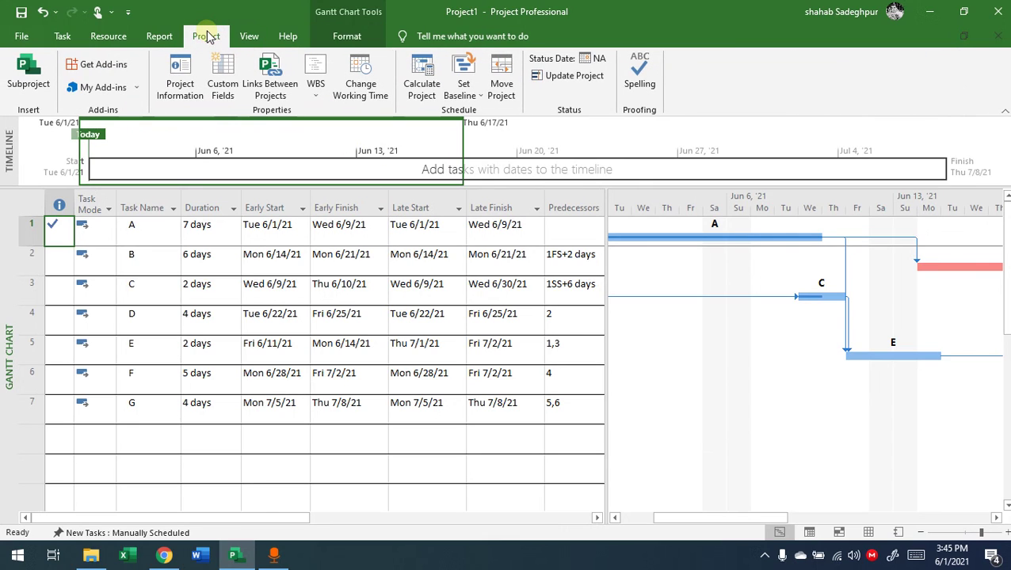
pyautogui.click(180, 73)
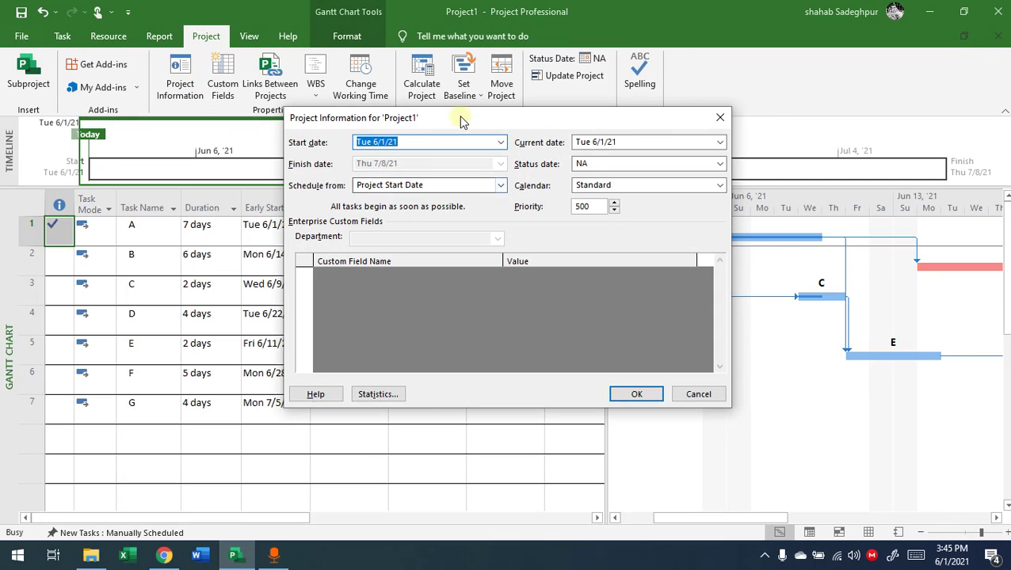
pyautogui.moveTo(462, 120); pyautogui.dragTo(330, 108)
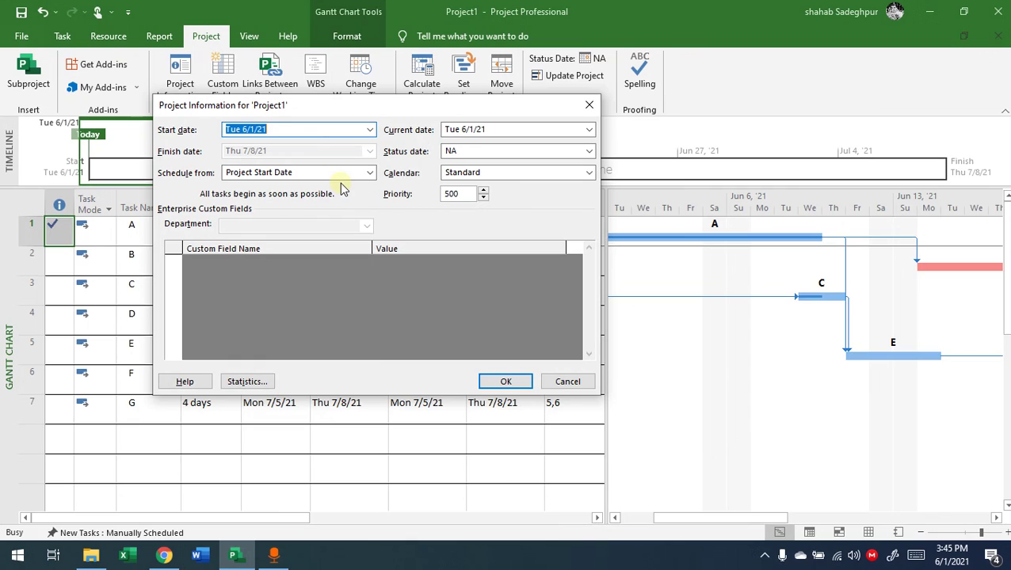
pyautogui.click(577, 382)
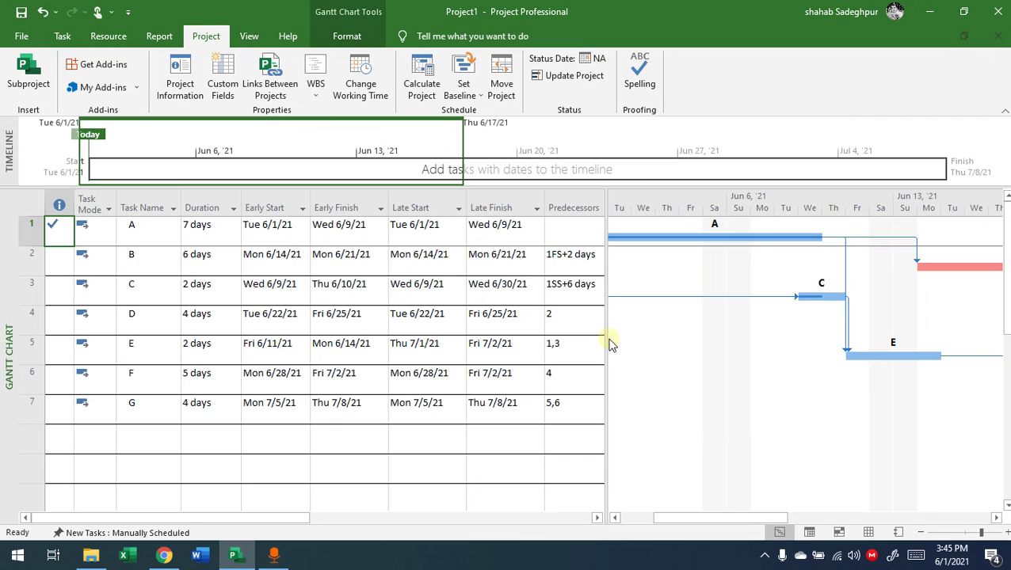
# - Widen the chart area beside the task table and review the task bars from the project start
pyautogui.moveTo(607, 335); pyautogui.dragTo(388, 328)
pyautogui.moveTo(526, 519); pyautogui.dragTo(503, 518)
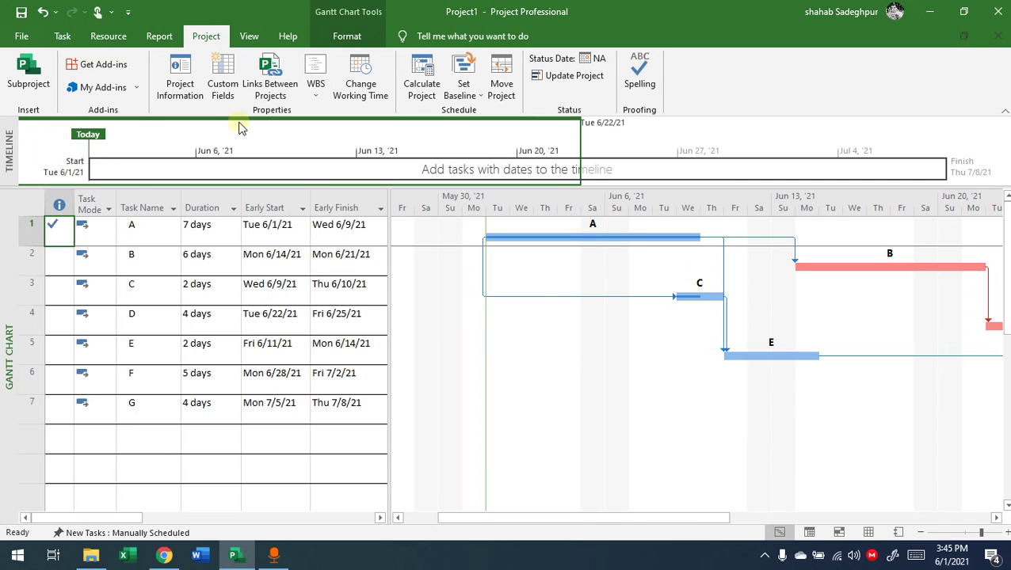
pyautogui.click(250, 37)
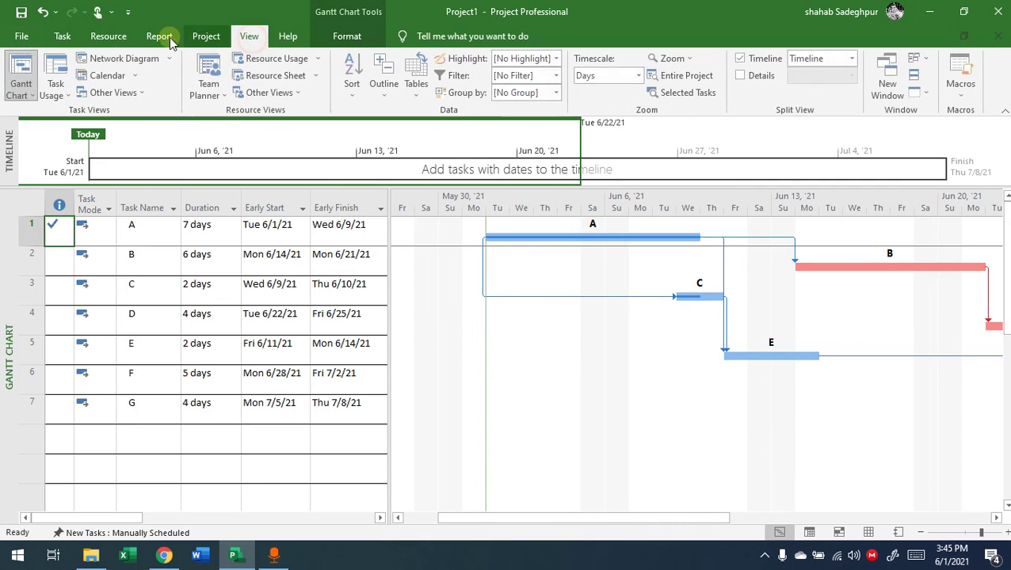
pyautogui.click(161, 38)
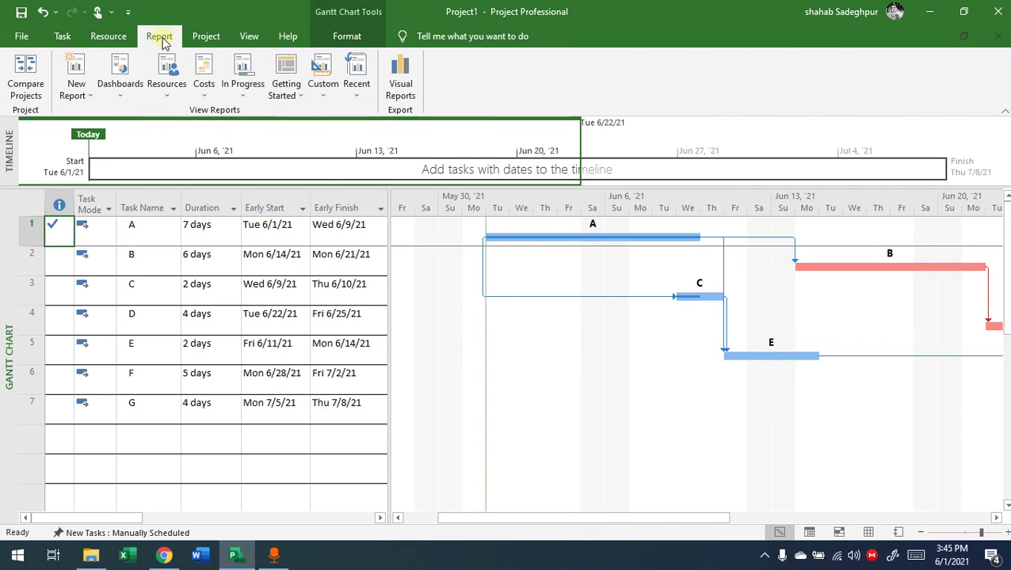
pyautogui.click(119, 36)
pyautogui.click(60, 40)
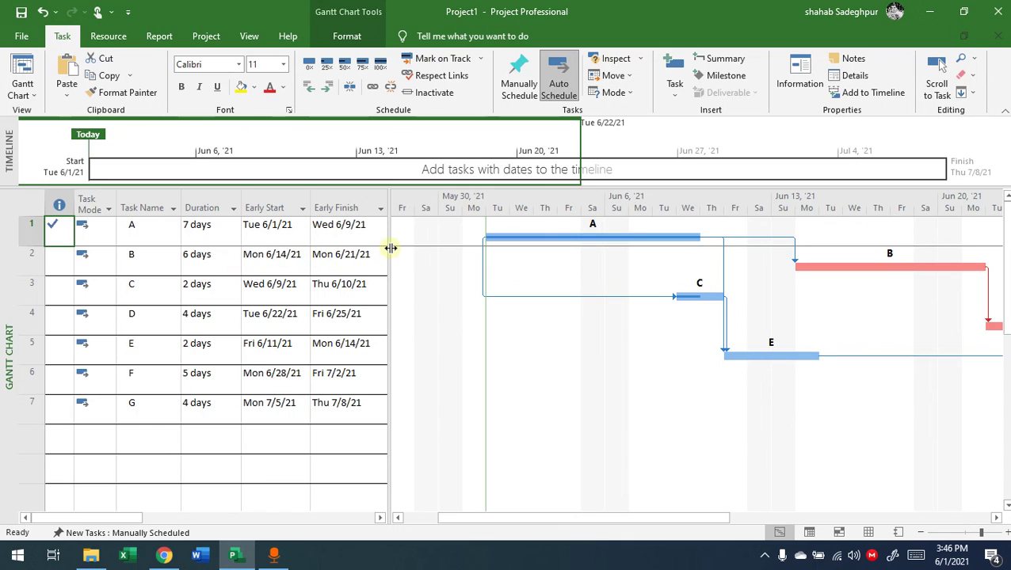
# - Insert a milestone above task A and name it "foundation"
pyautogui.moveTo(391, 248); pyautogui.dragTo(473, 248)
pyautogui.click(199, 262)
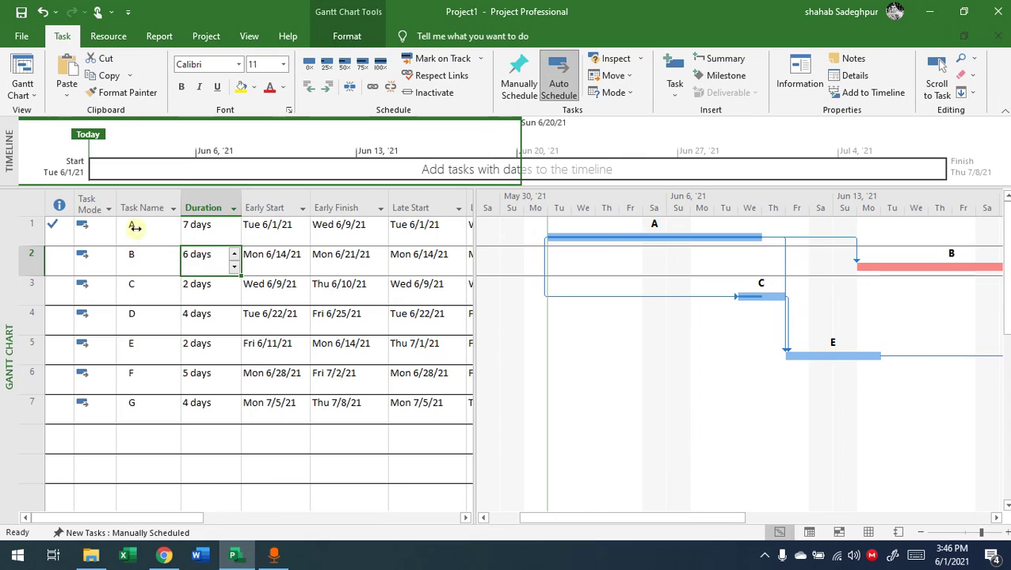
pyautogui.click(135, 227)
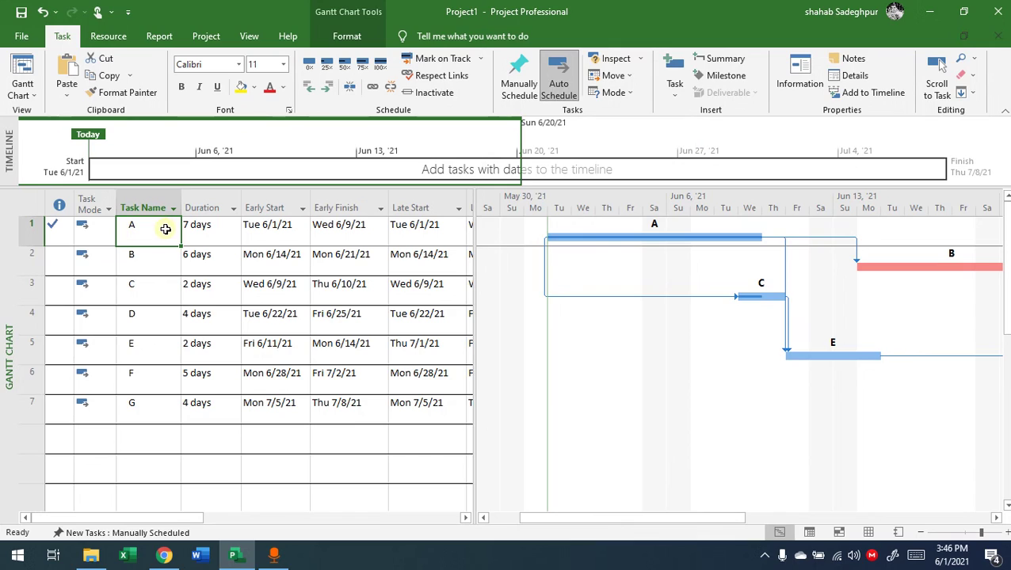
pyautogui.click(720, 75)
pyautogui.click(214, 258)
pyautogui.click(156, 230)
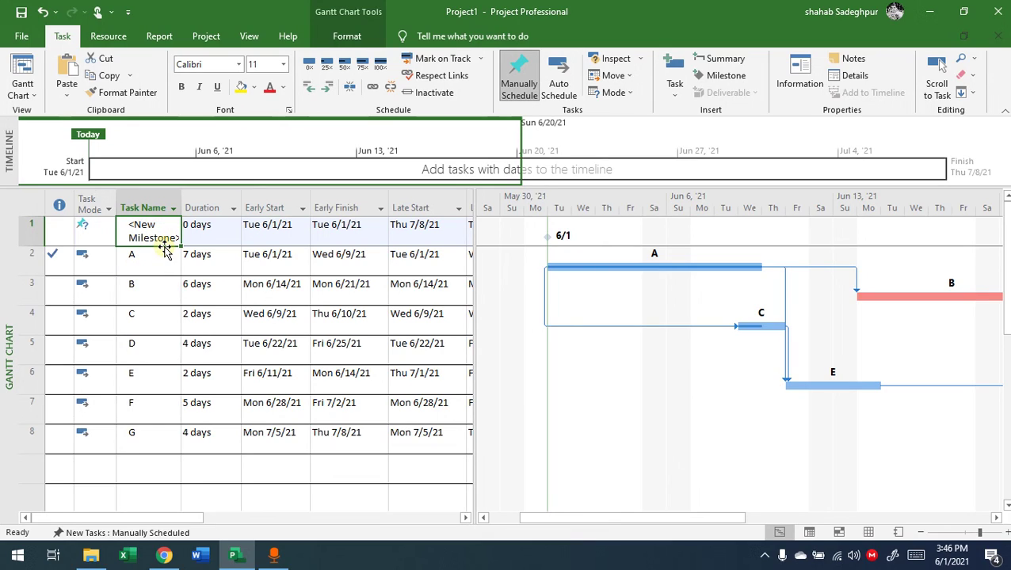
pyautogui.write('foundation')
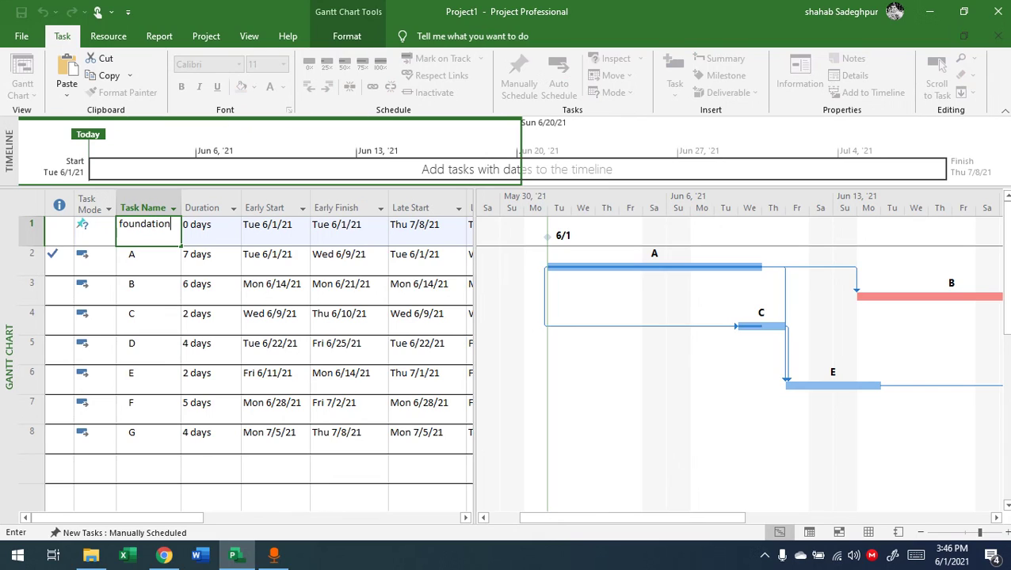
# - Indent task A to make it a subtask of foundation
pyautogui.click(171, 263)
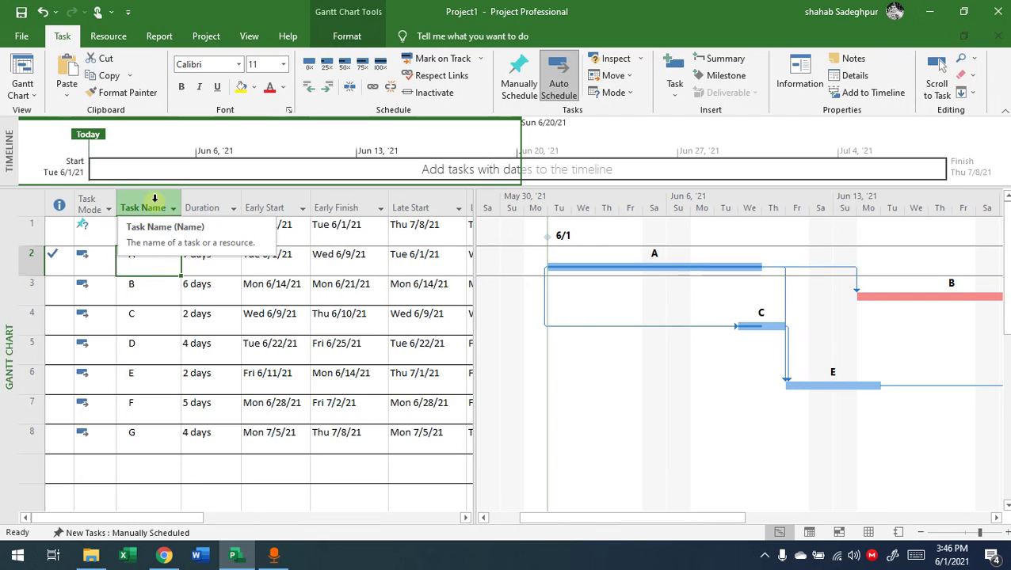
pyautogui.click(327, 89)
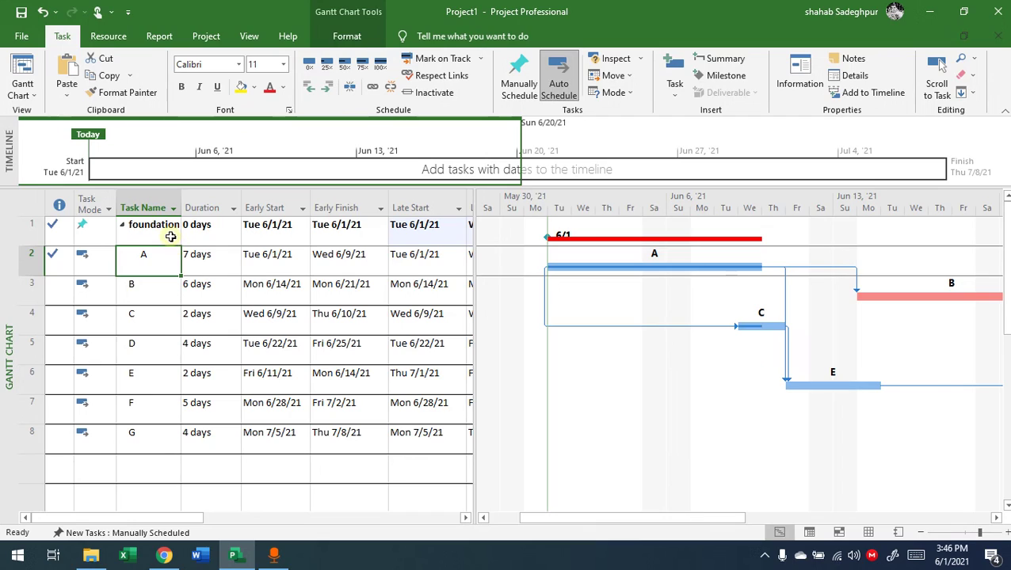
# - Indent tasks B and C to make them subtasks of foundation
pyautogui.click(164, 291)
pyautogui.click(326, 88)
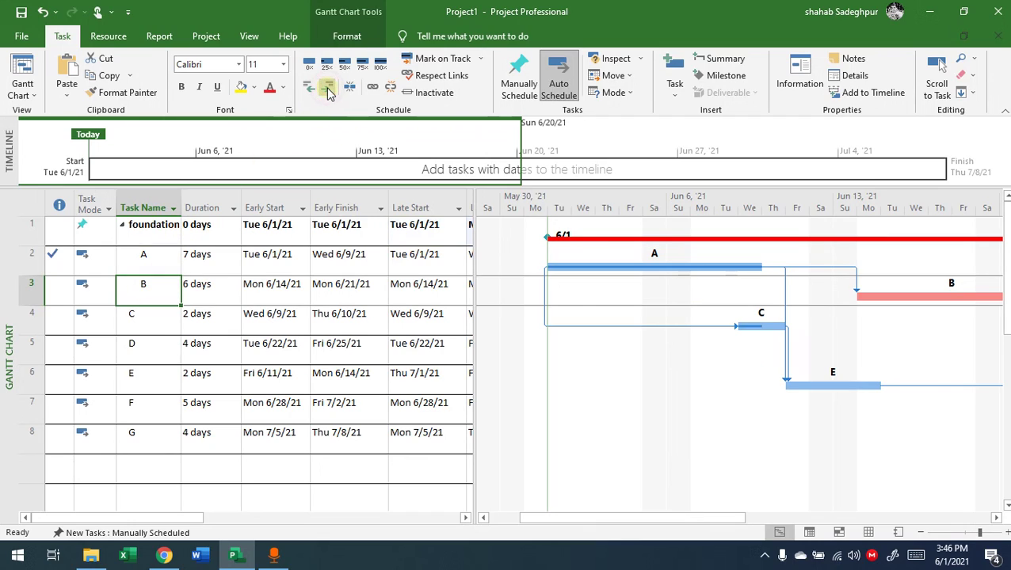
pyautogui.click(162, 320)
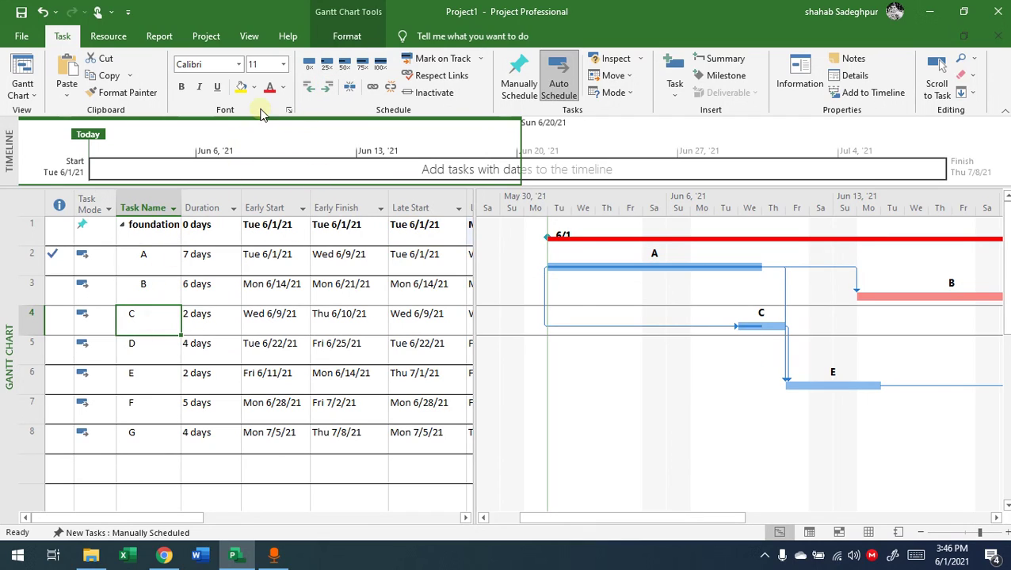
pyautogui.click(325, 89)
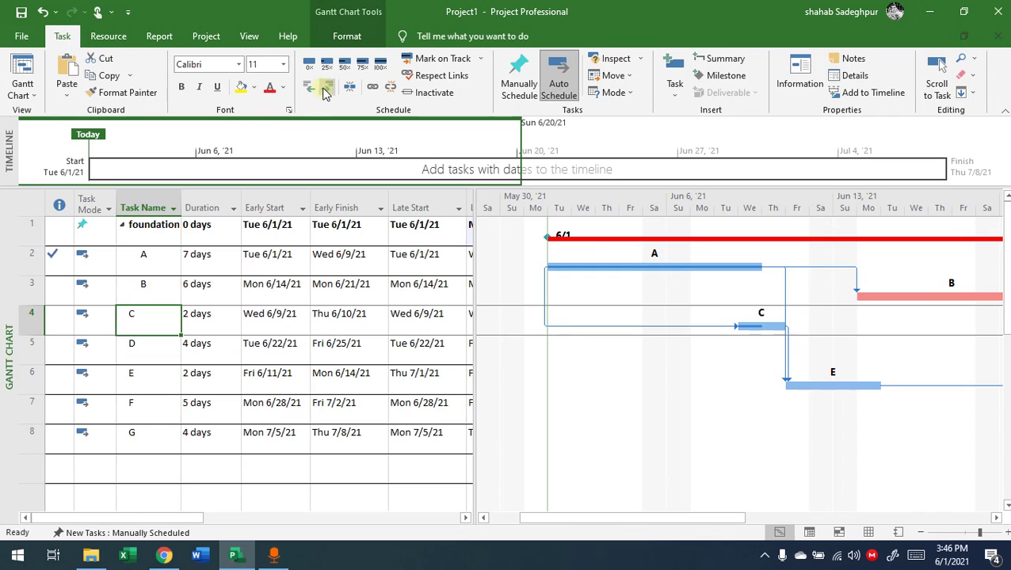
pyautogui.click(245, 336)
pyautogui.click(157, 341)
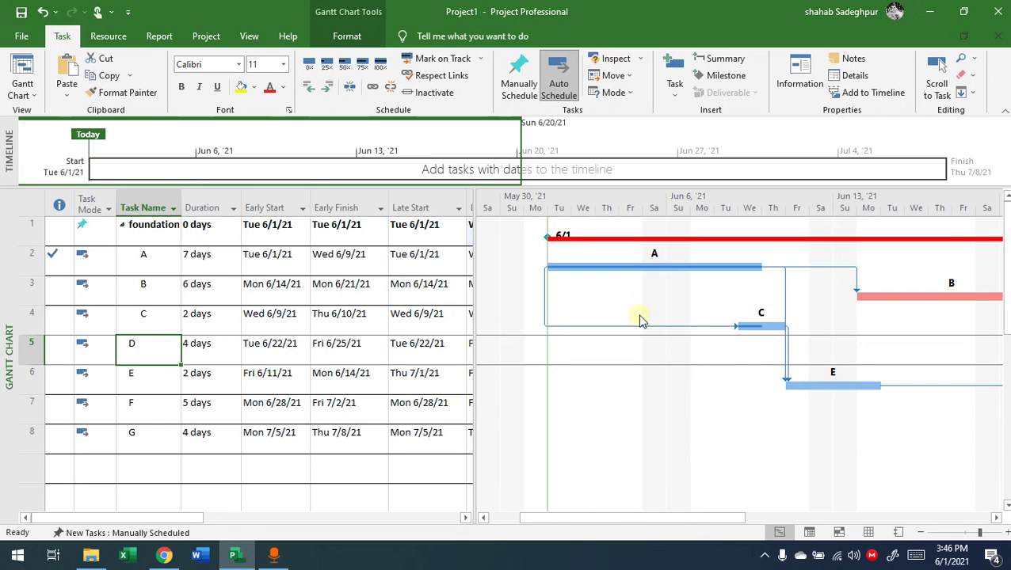
pyautogui.moveTo(579, 515)
pyautogui.mouseDown()
pyautogui.moveTo(639, 521)
pyautogui.moveTo(569, 527)
pyautogui.mouseUp()
pyautogui.click(540, 244)
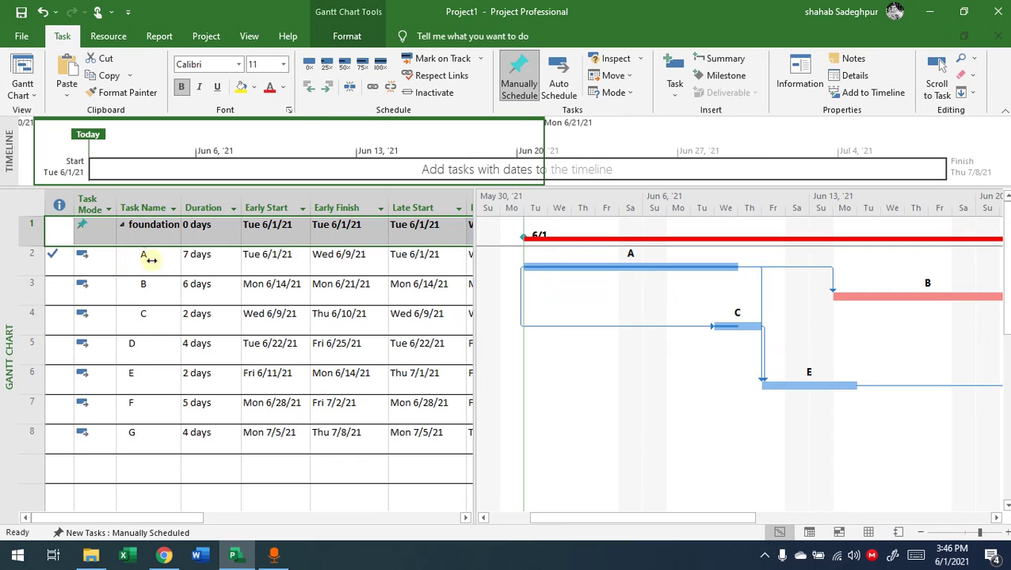
pyautogui.click(165, 345)
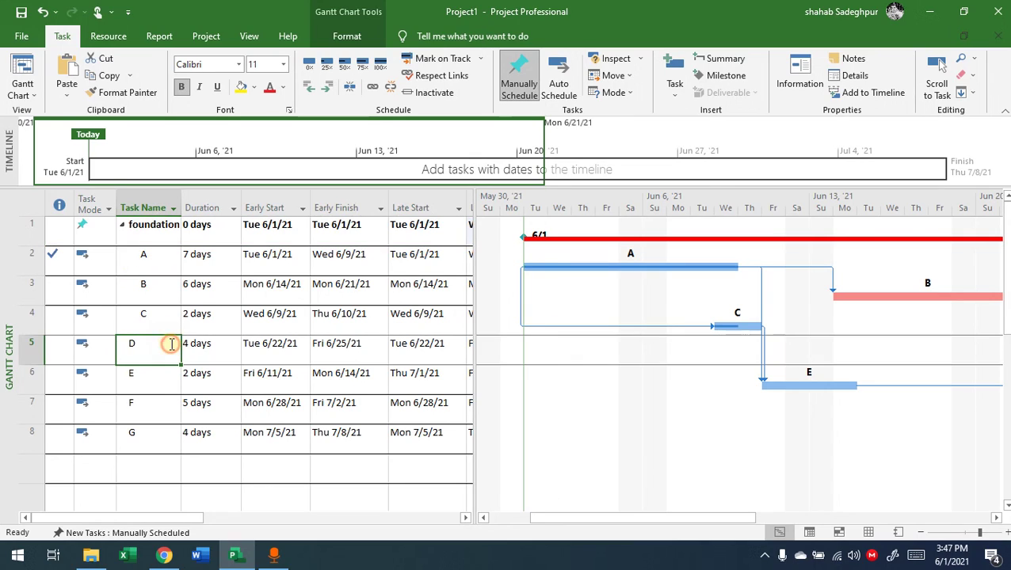
pyautogui.click(716, 60)
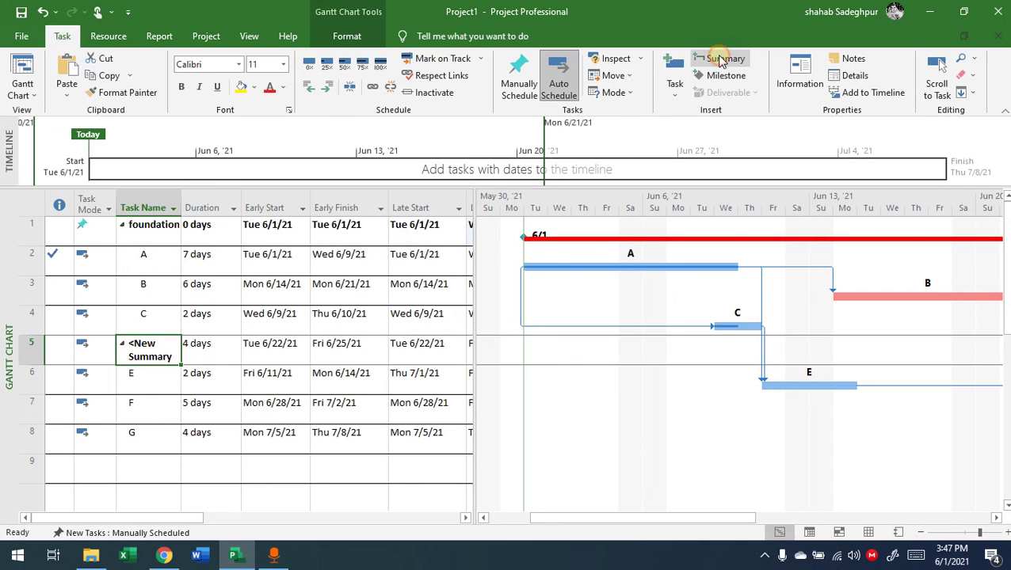
pyautogui.hotkey('ctrl', 'z')
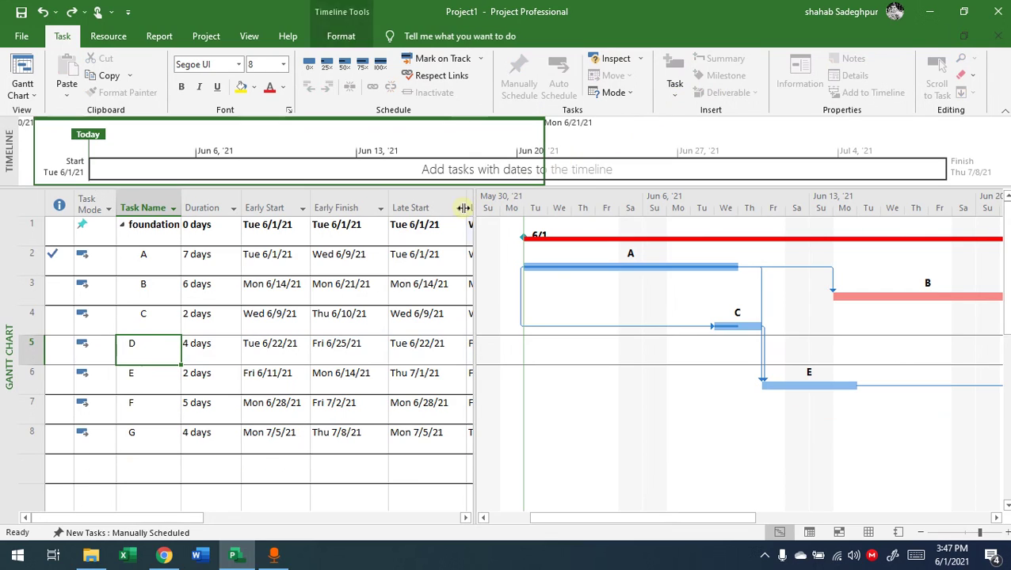
# - Insert a summary task above foundation so that foundation and its subtasks sit under it
pyautogui.click(139, 226)
pyautogui.click(720, 60)
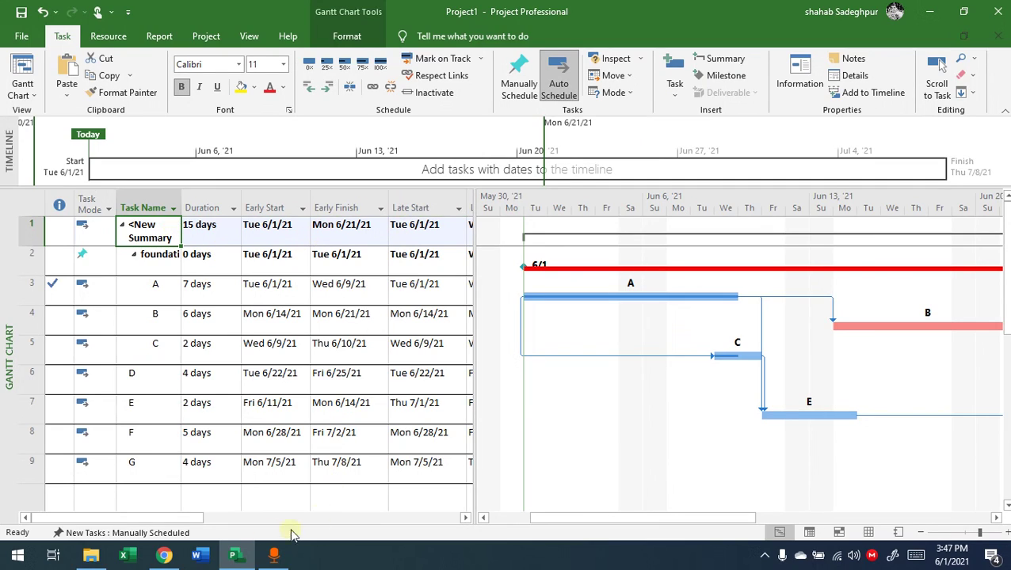
pyautogui.moveTo(202, 519)
pyautogui.mouseDown()
pyautogui.moveTo(452, 516)
pyautogui.moveTo(189, 521)
pyautogui.mouseUp()
# - Change the task mode of foundation to Auto Scheduled
pyautogui.click(100, 254)
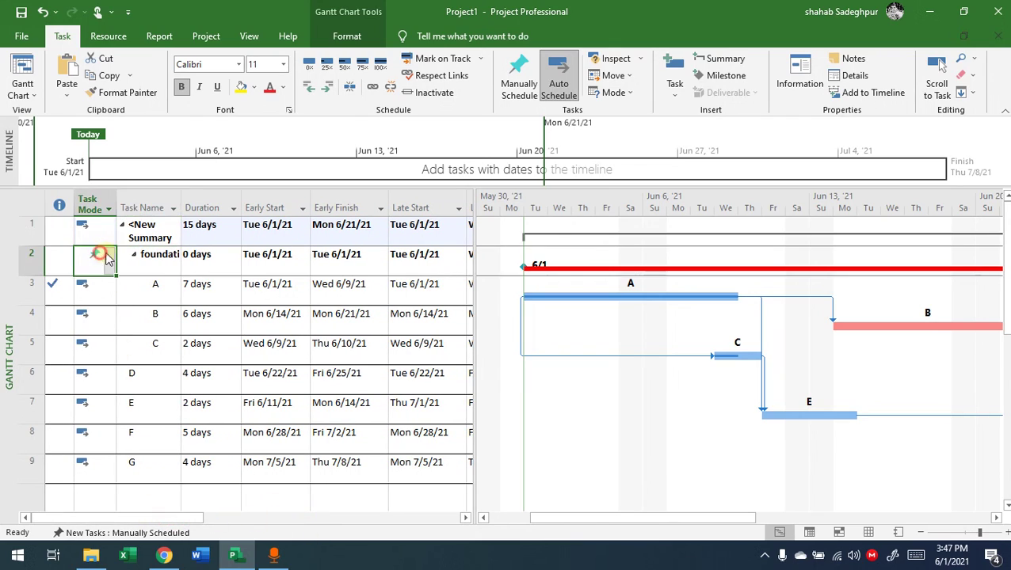
pyautogui.click(108, 262)
pyautogui.click(103, 293)
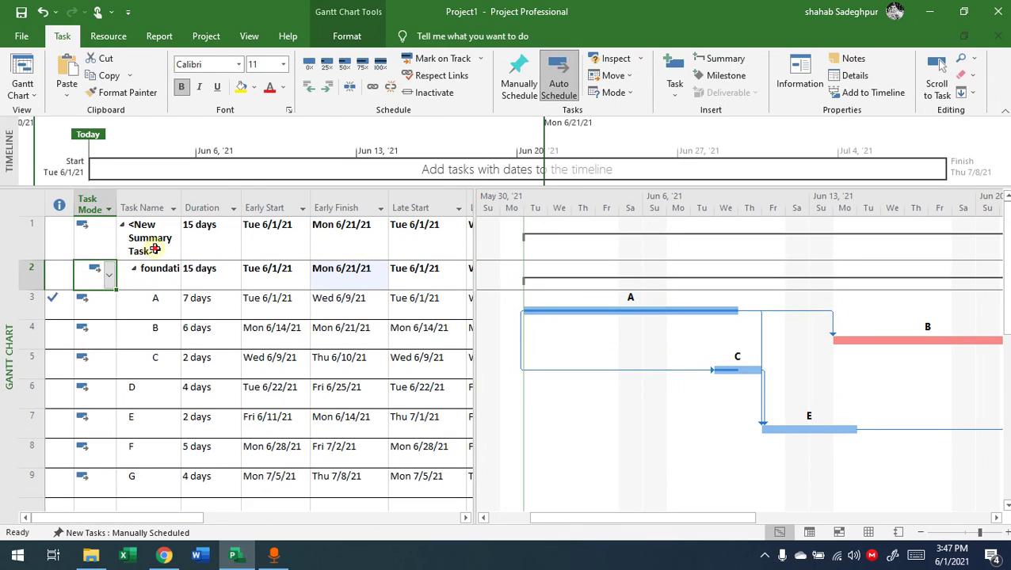
pyautogui.click(143, 273)
pyautogui.click(102, 275)
pyautogui.click(140, 275)
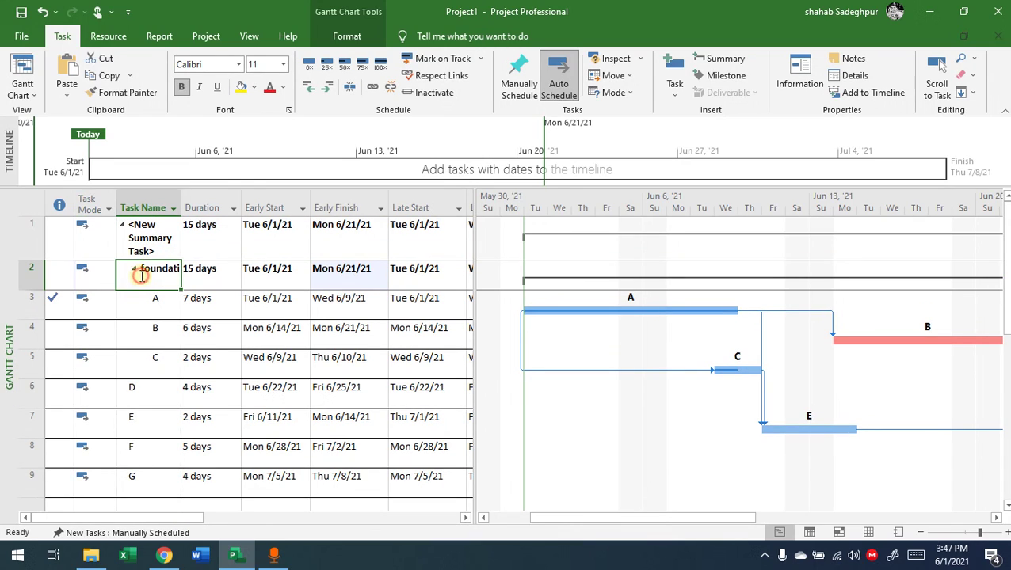
pyautogui.click(98, 273)
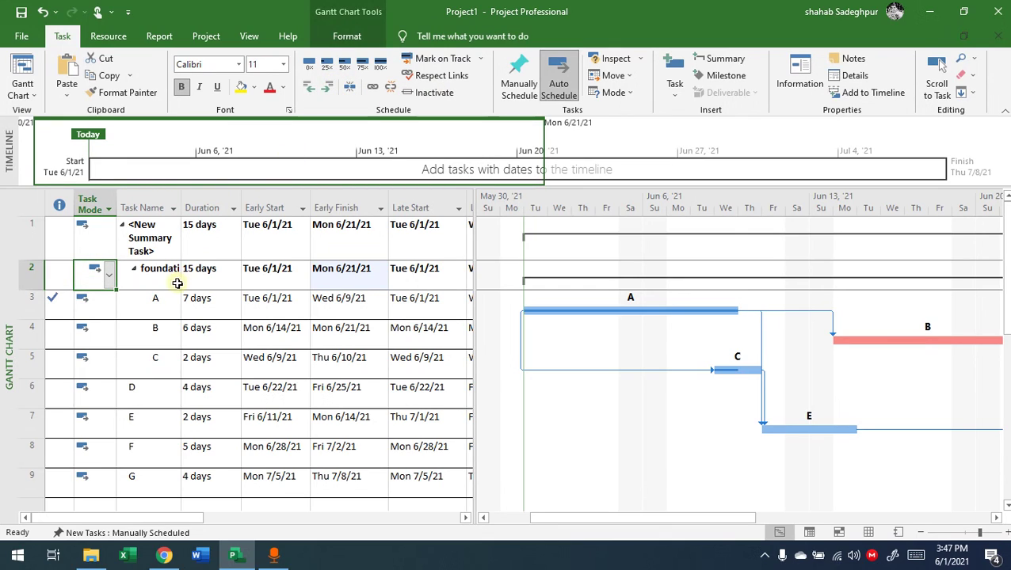
# - Examine the rolled-up costs of the new summary task and foundation against the costs of the individual tasks
pyautogui.click(158, 248)
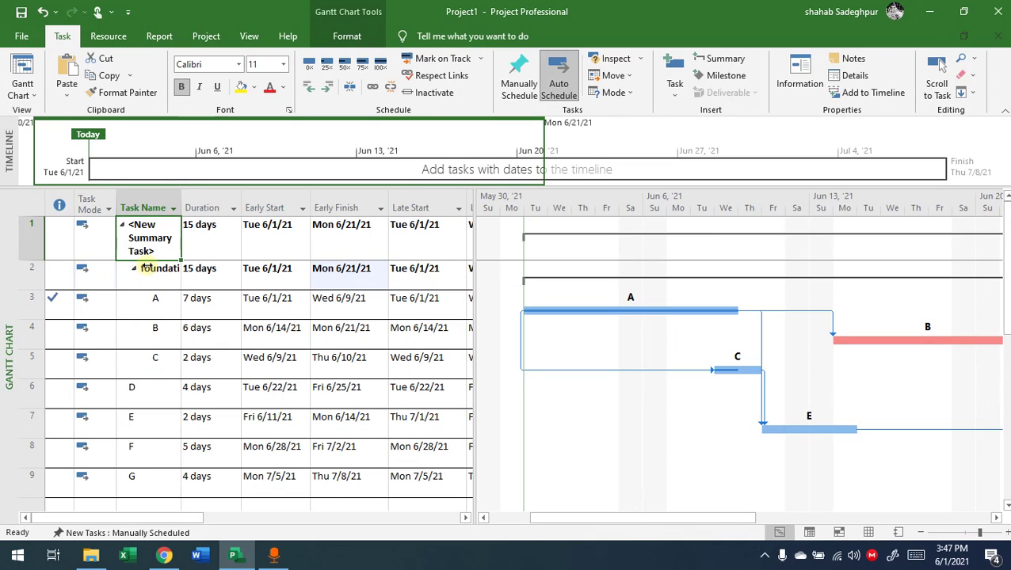
pyautogui.click(144, 393)
pyautogui.click(152, 228)
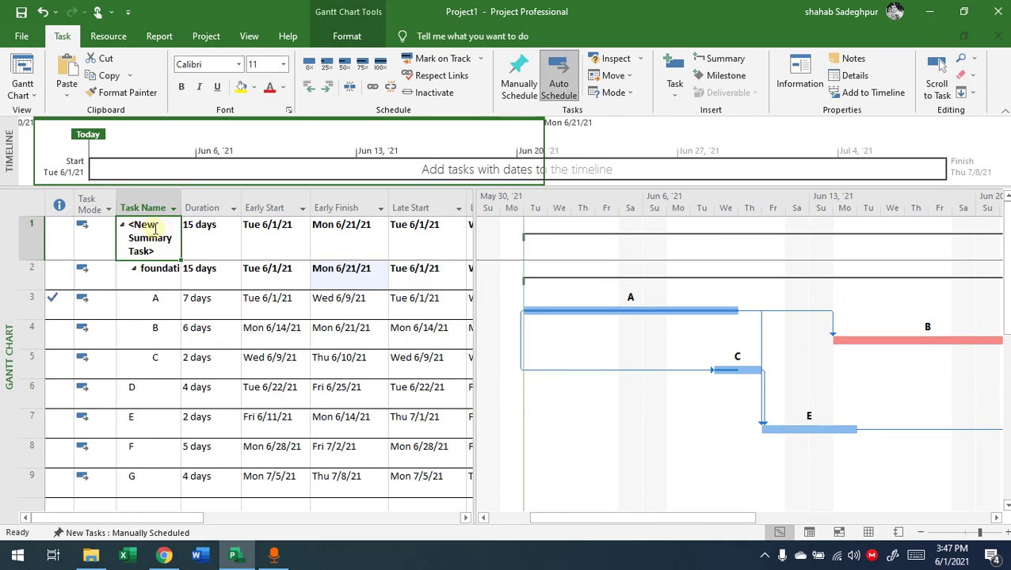
pyautogui.hotkey('ctrl', 'b')
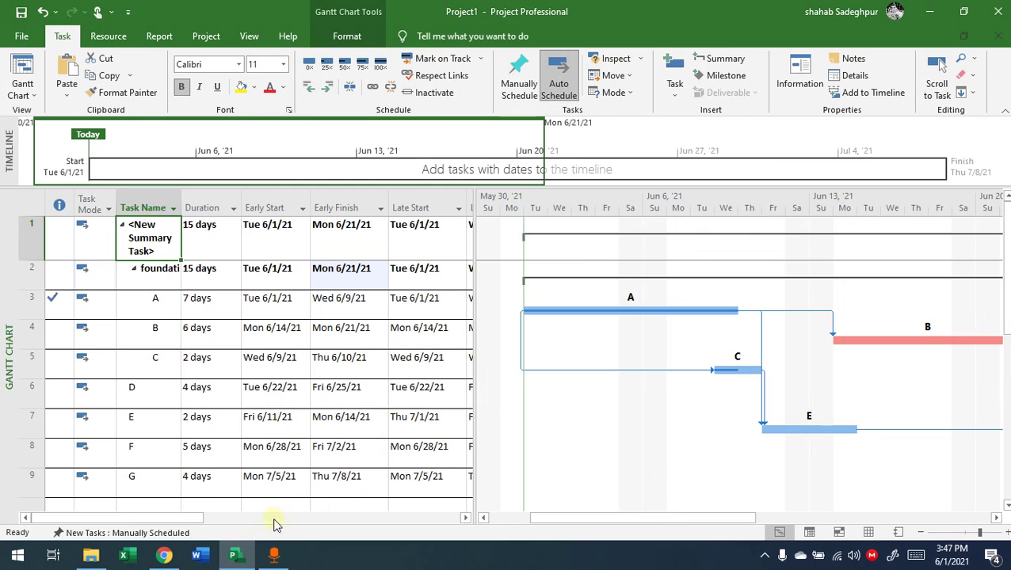
pyautogui.moveTo(185, 514); pyautogui.dragTo(436, 523)
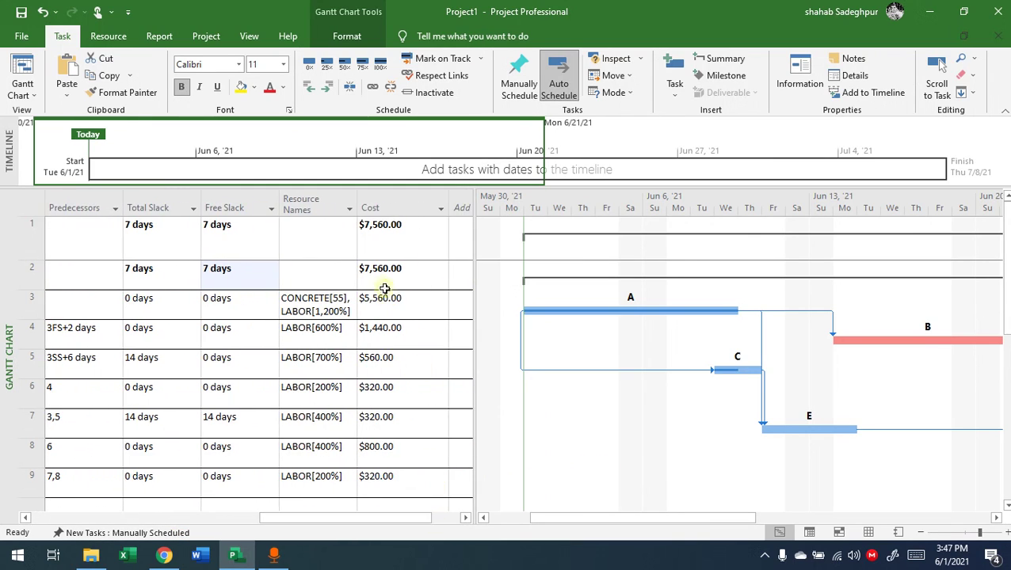
pyautogui.click(373, 226)
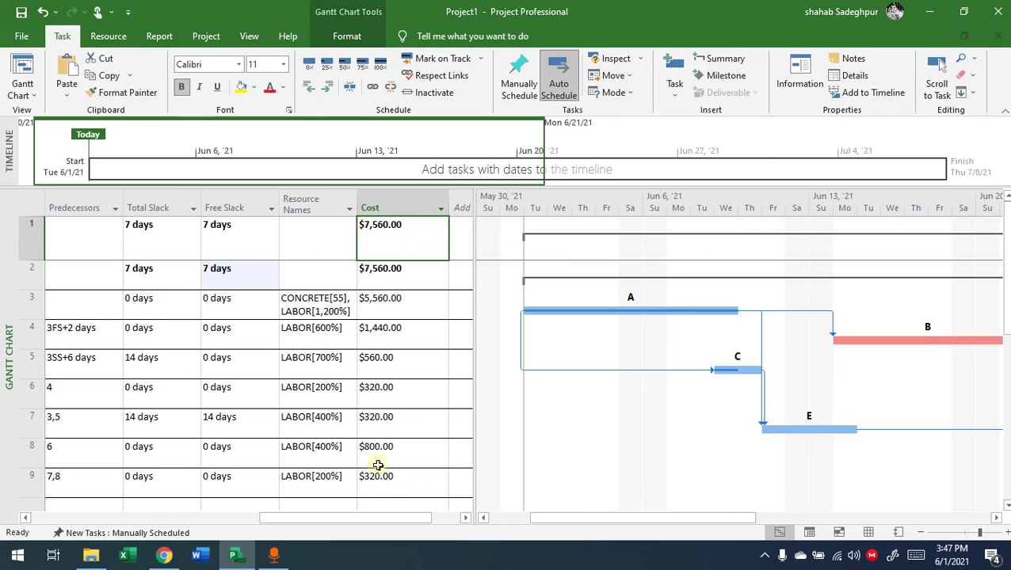
pyautogui.click(382, 519)
pyautogui.moveTo(383, 519); pyautogui.dragTo(158, 516)
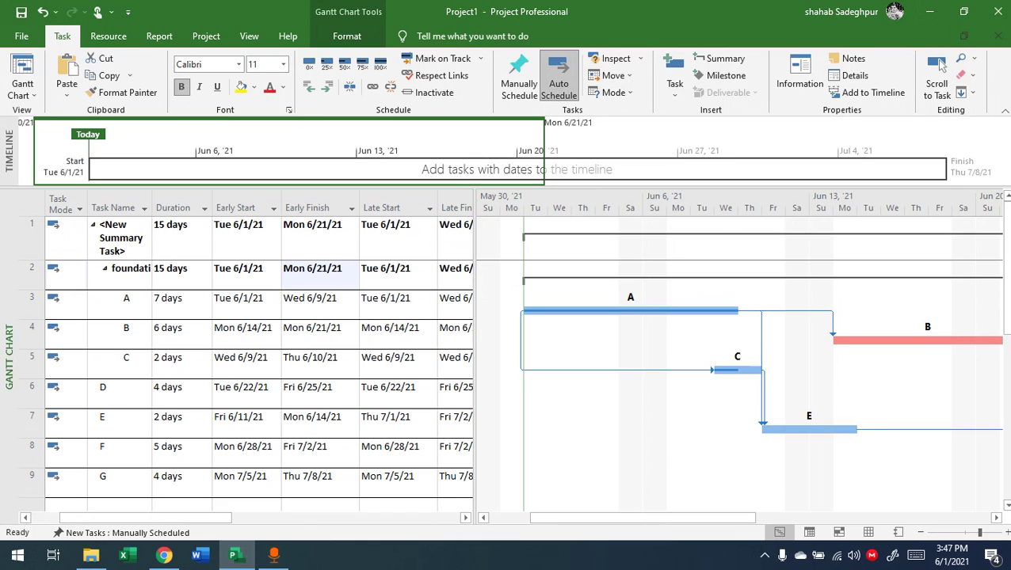
# - Insert a new task above task D and a new milestone above that task
pyautogui.scroll(-2, 164, 282)
pyautogui.click(132, 342)
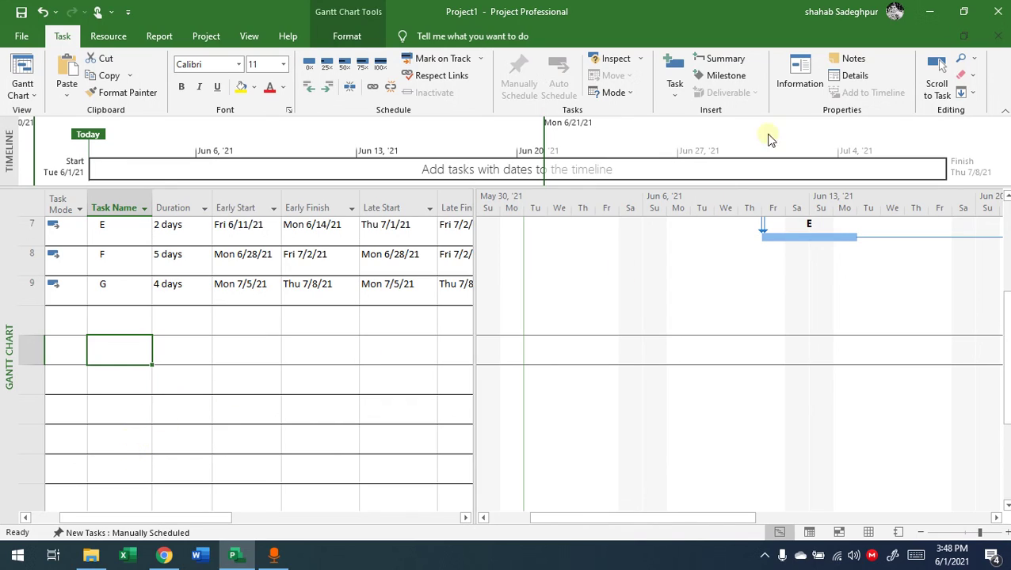
pyautogui.scroll(3, 251, 338)
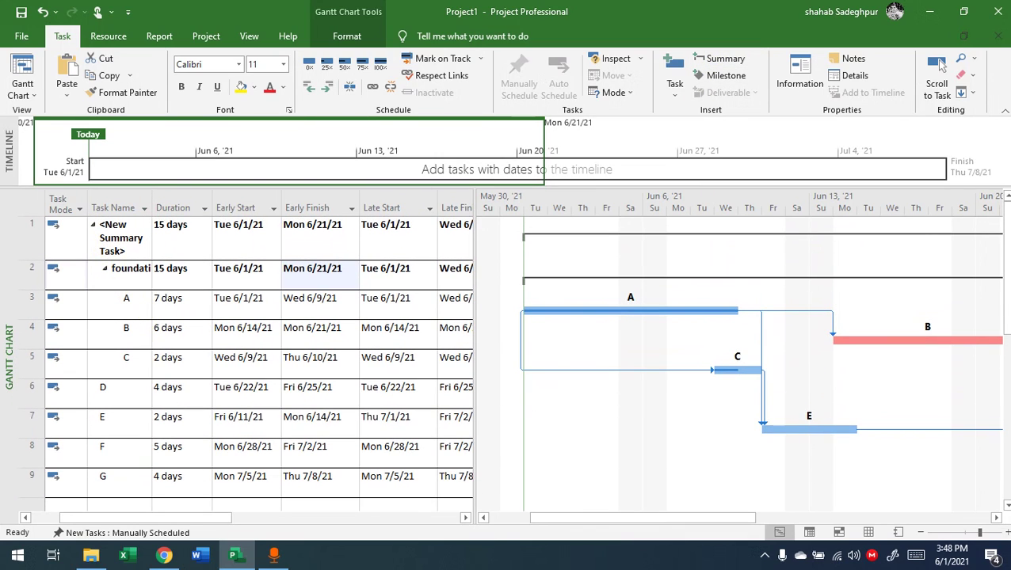
pyautogui.click(116, 390)
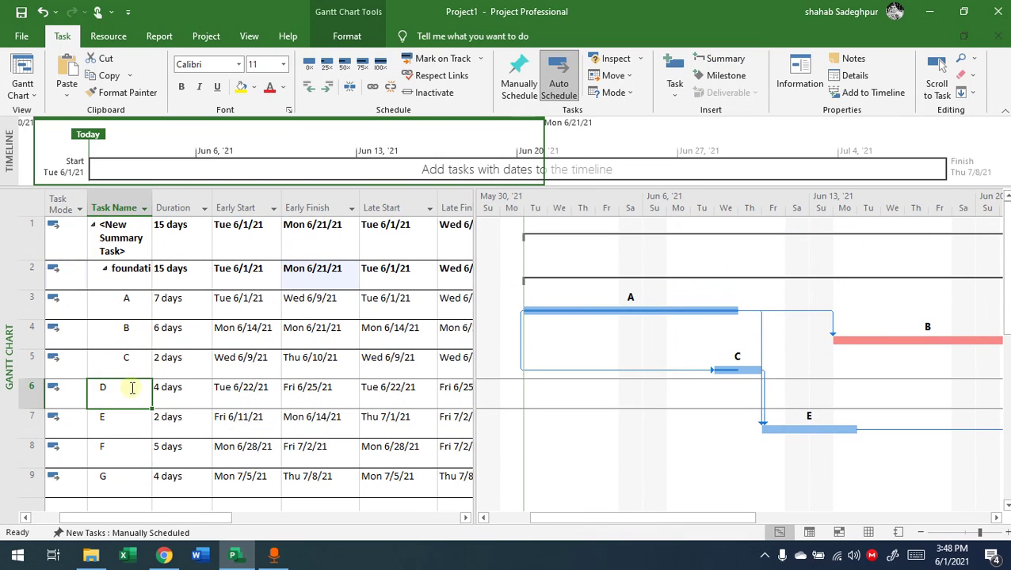
pyautogui.rightClick(44, 402)
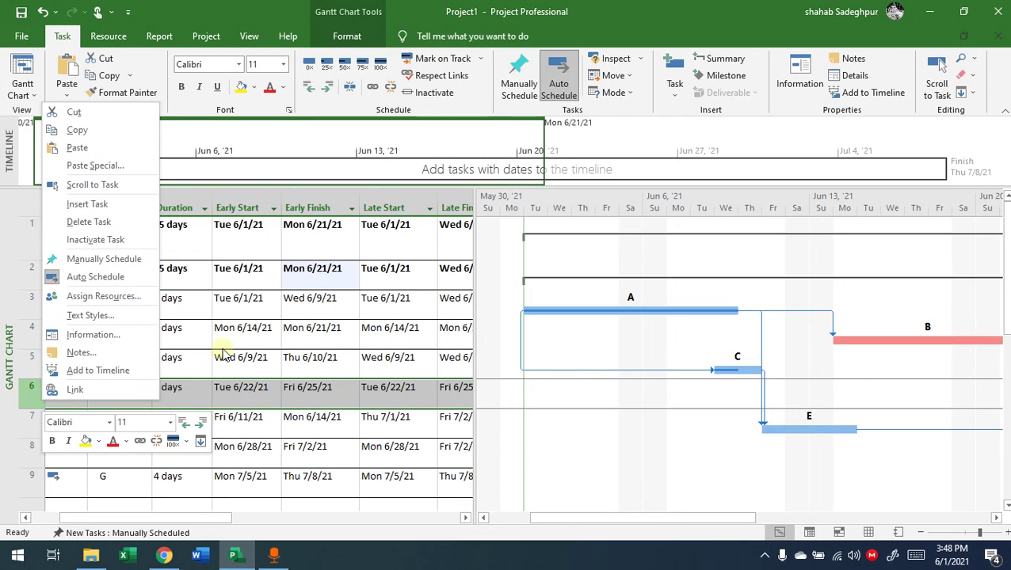
pyautogui.click(111, 205)
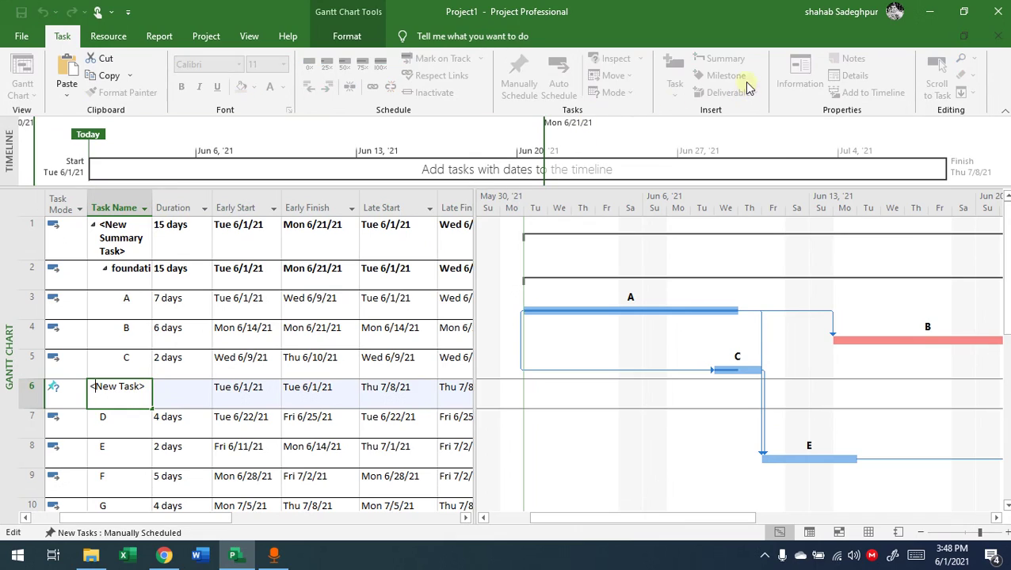
pyautogui.click(190, 394)
pyautogui.click(169, 446)
pyautogui.click(68, 386)
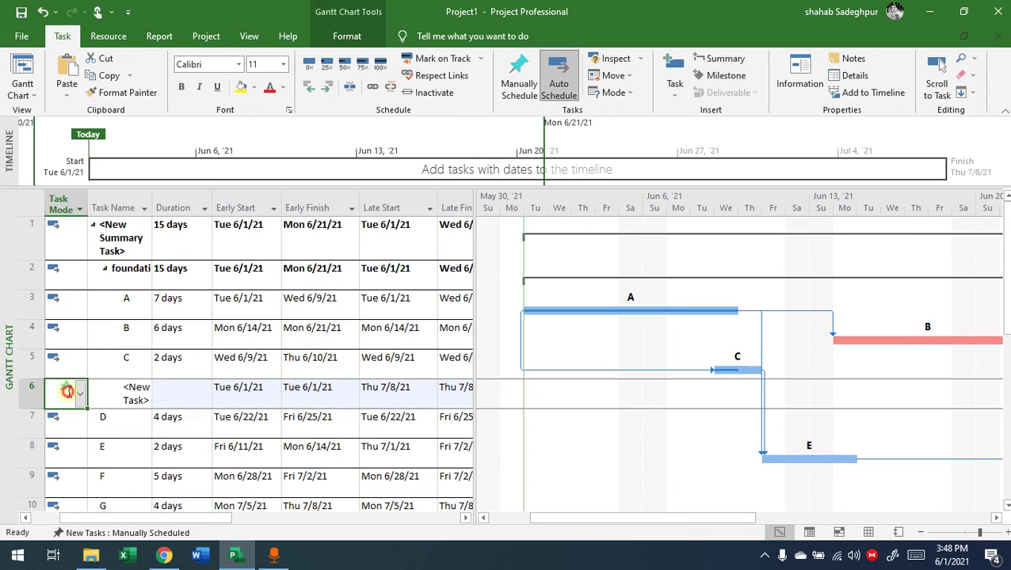
pyautogui.click(717, 76)
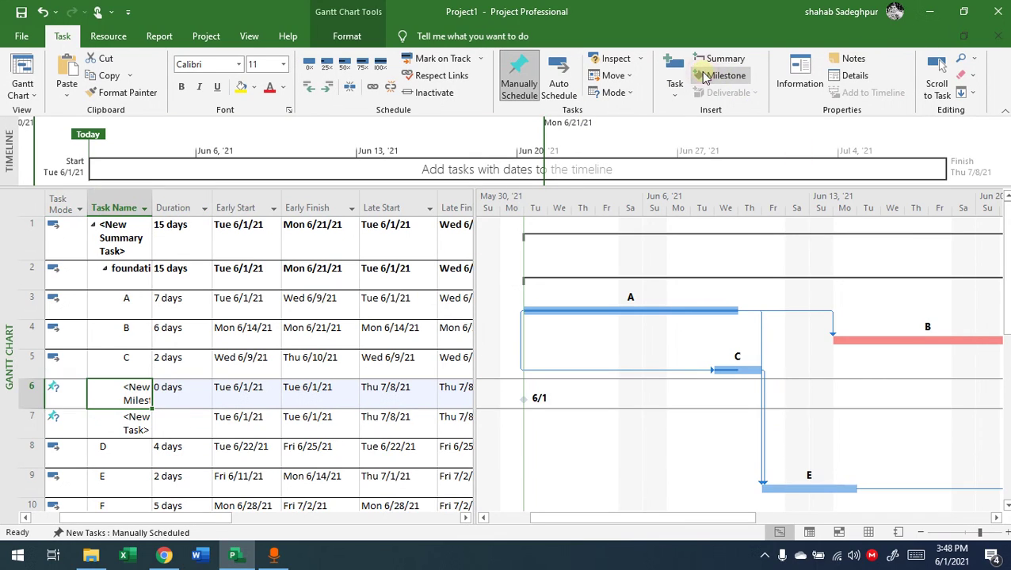
pyautogui.click(139, 429)
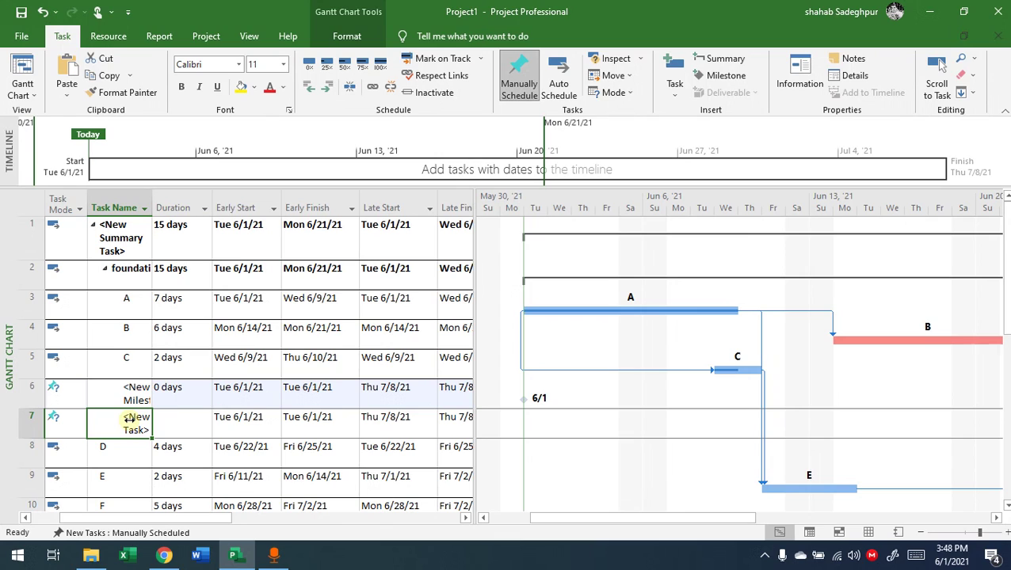
# - Undo the recent task insertions, indents and mode change until the foundation milestone is removed from the task list
pyautogui.hotkey('ctrl', 'z')
pyautogui.hotkey('ctrl', 'z')
pyautogui.hotkey('ctrl', 'z')
pyautogui.hotkey('ctrl', 'z')
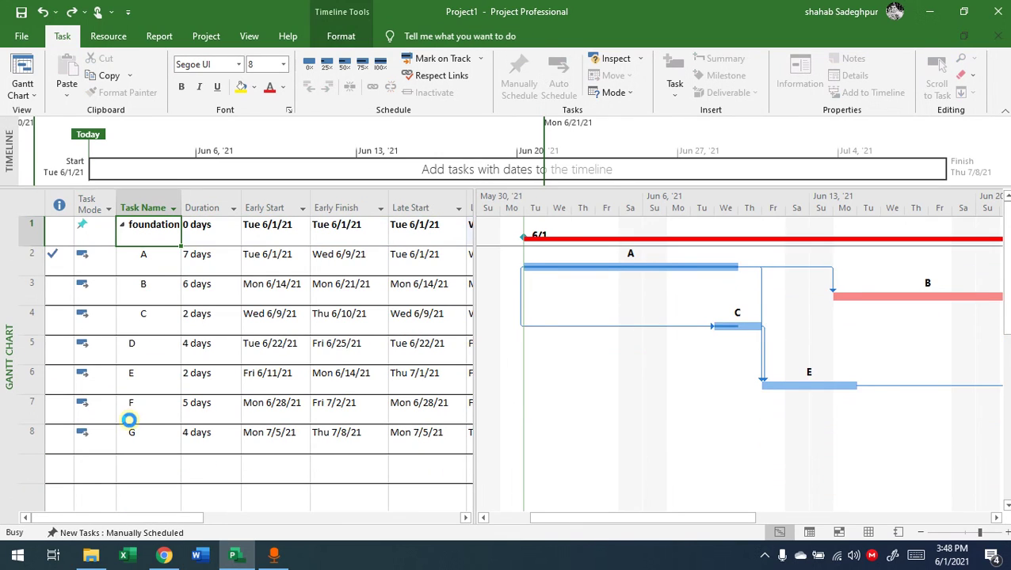
pyautogui.hotkey('ctrl', 'z')
pyautogui.hotkey('ctrl', 'z')
pyautogui.hotkey('ctrl', 'z')
pyautogui.hotkey('ctrl', 'z')
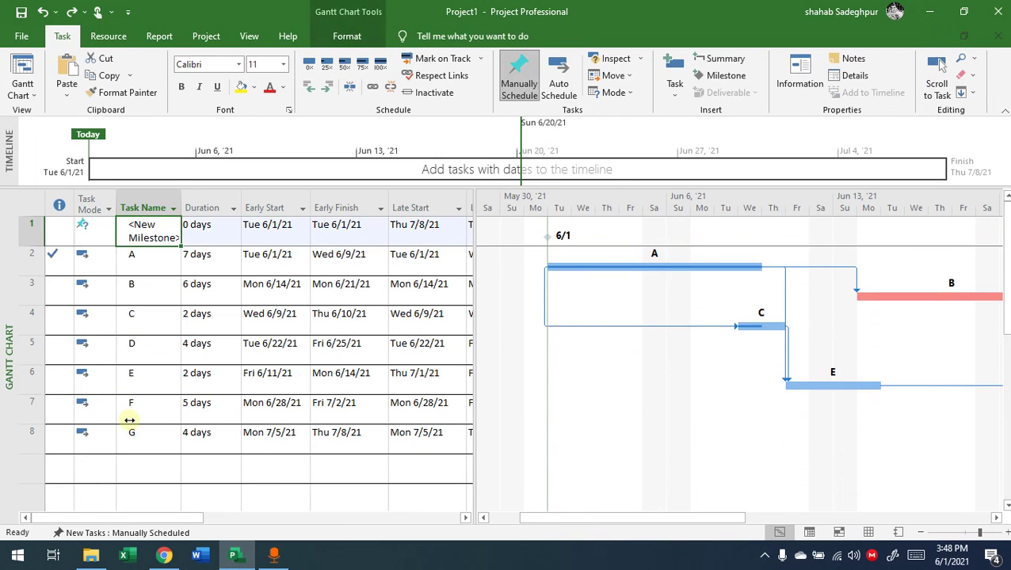
pyautogui.click(186, 442)
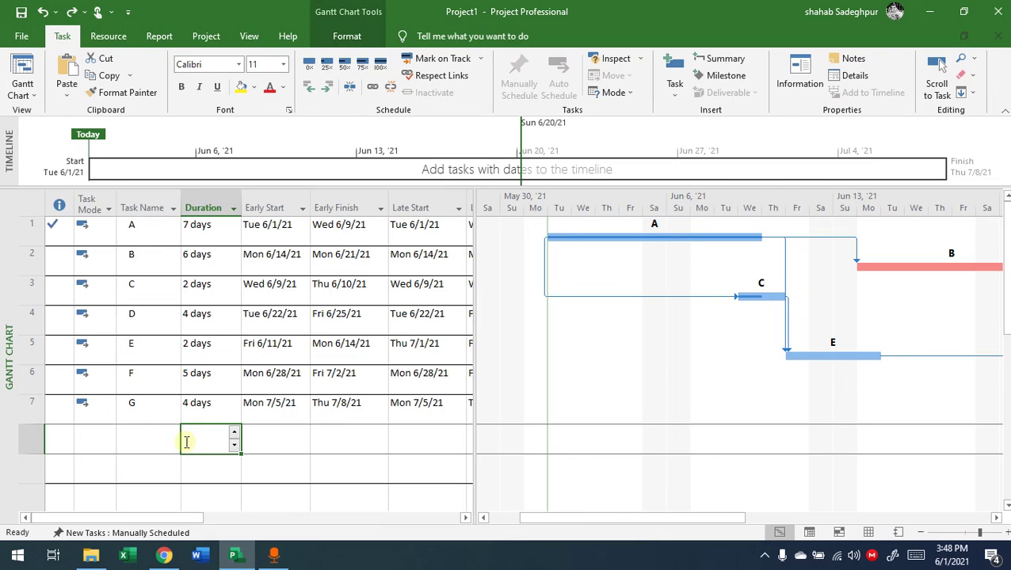
pyautogui.click(211, 330)
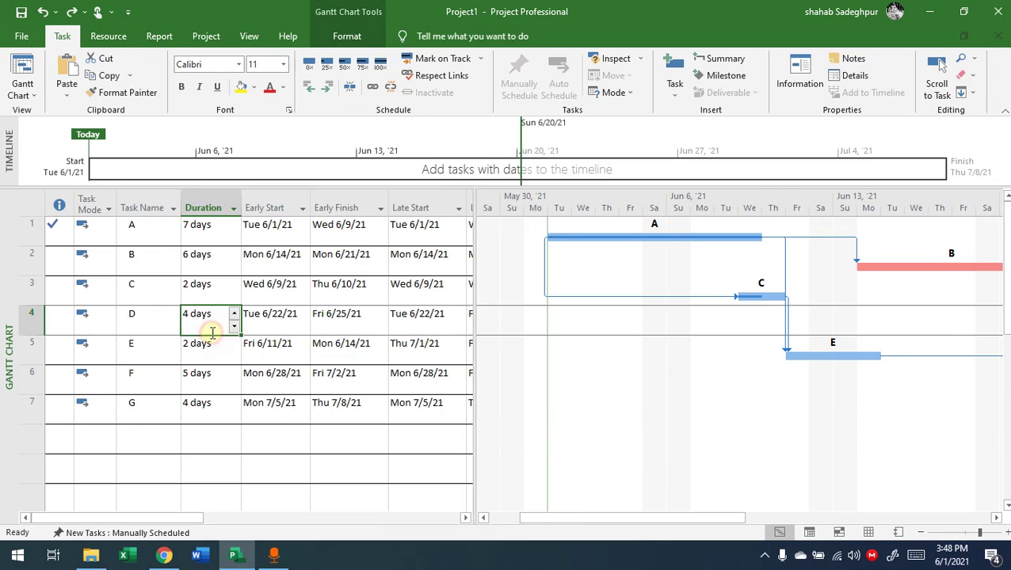
pyautogui.click(22, 89)
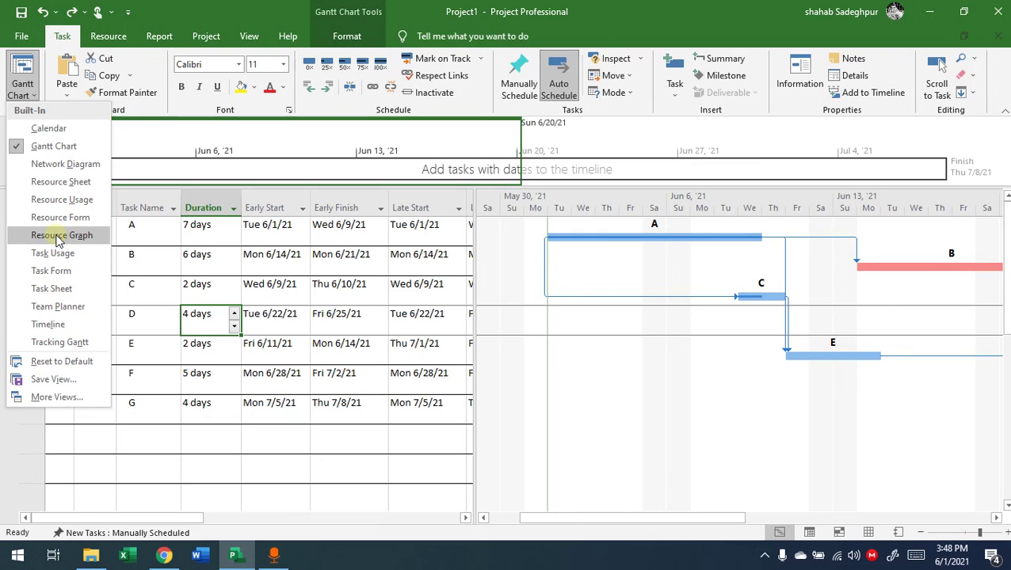
pyautogui.click(301, 283)
pyautogui.click(302, 282)
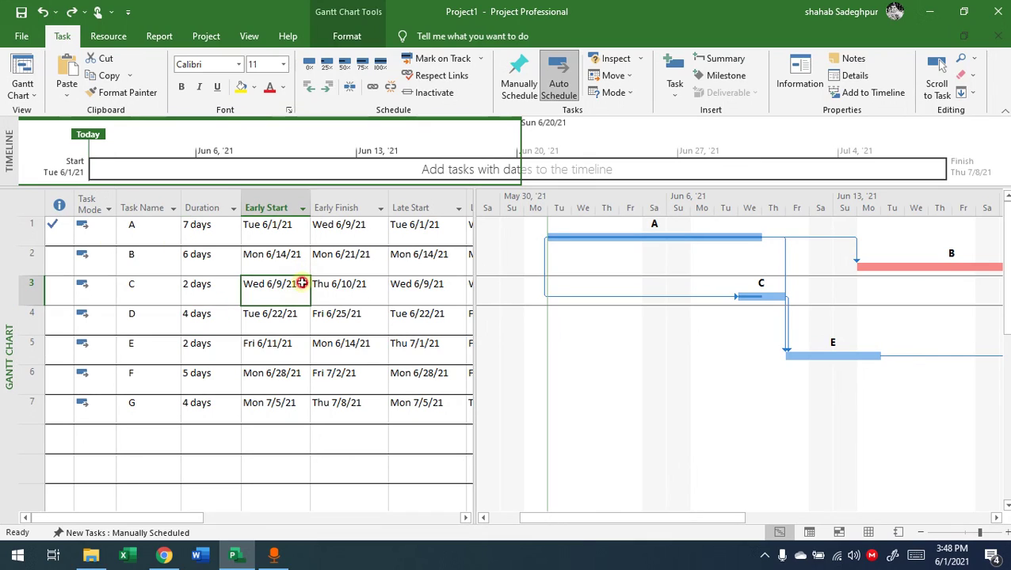